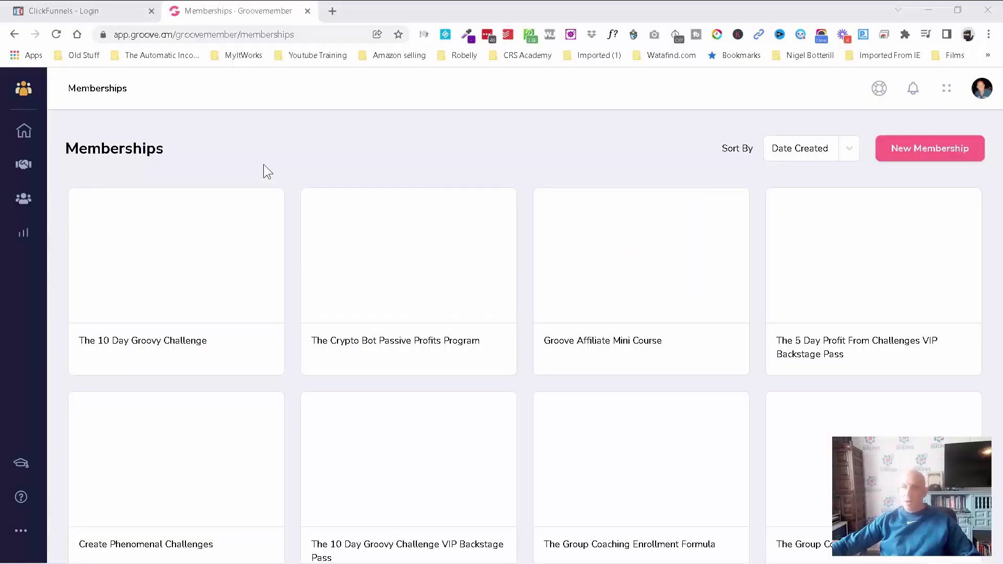
- Start a new membership in GrooveMember and name it "NEW The Crypto Bot Passive Profits Program"
click(31, 115)
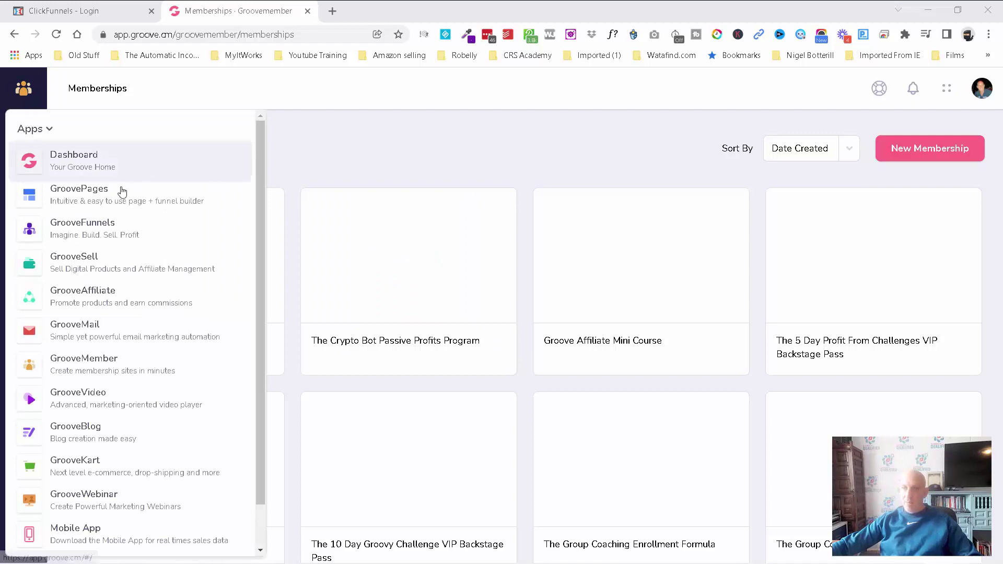
click(142, 372)
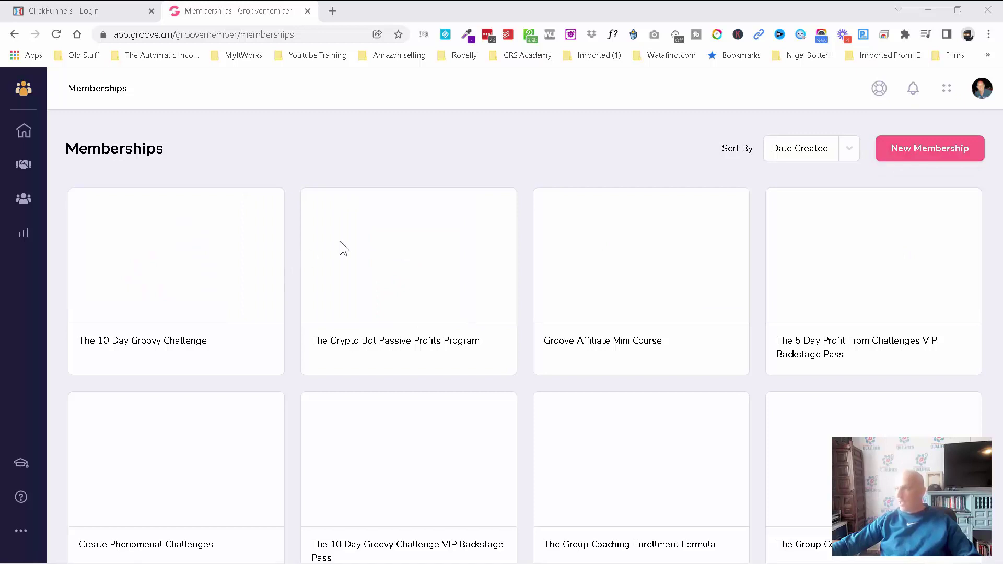
click(927, 149)
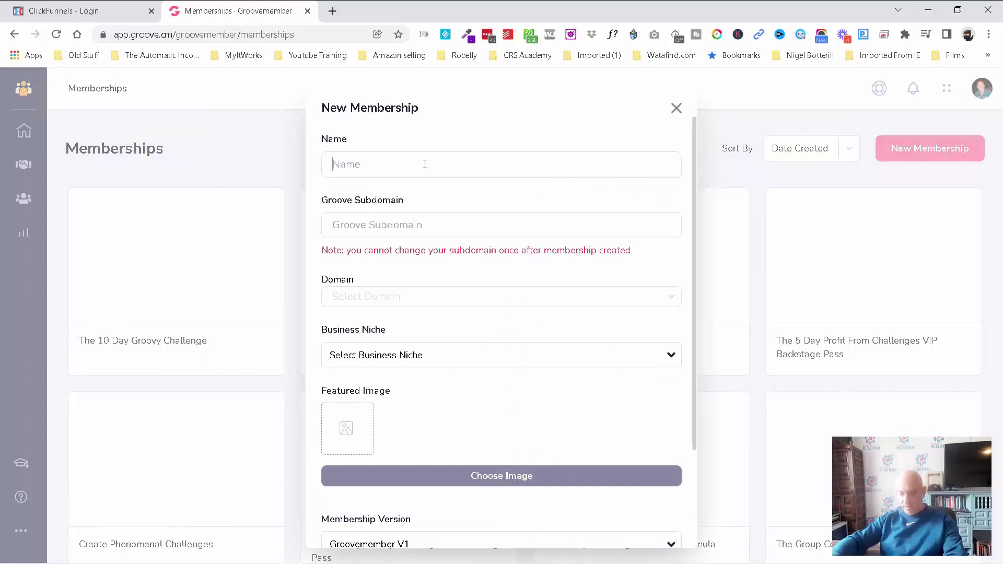
text(NE)
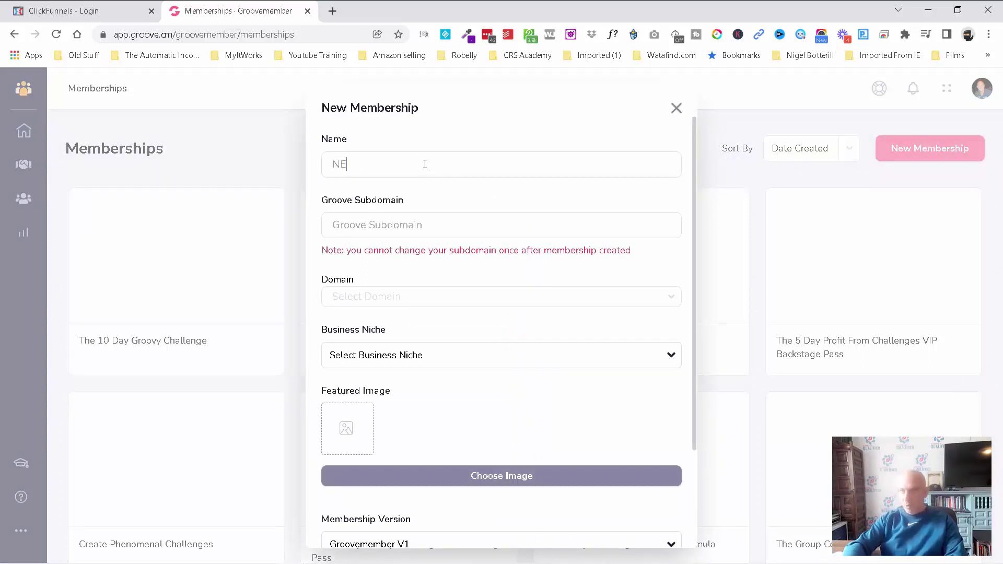
text(W Th)
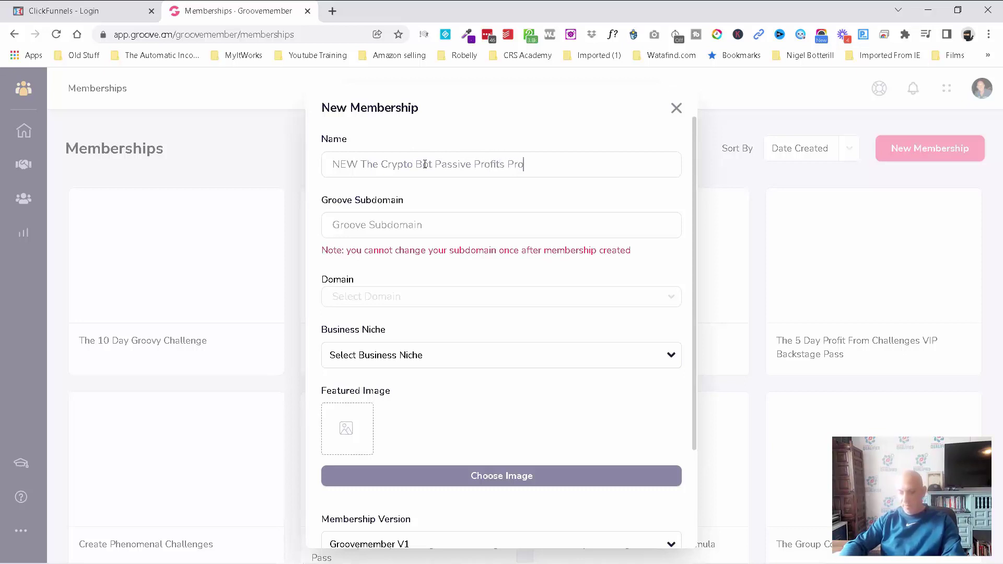
text(ram)
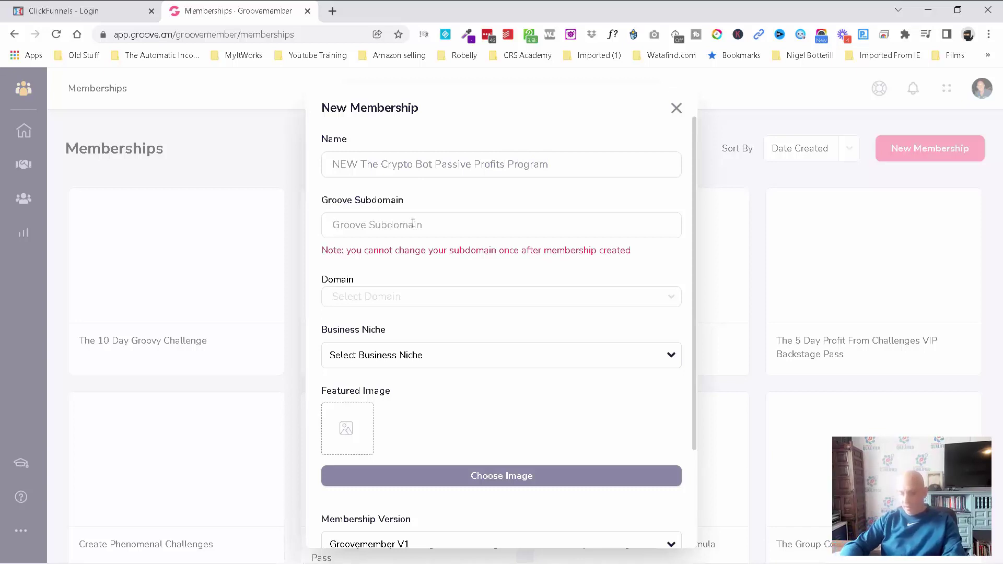
- Enter cryptobotmember as the new membership's Groove subdomain
text(c)
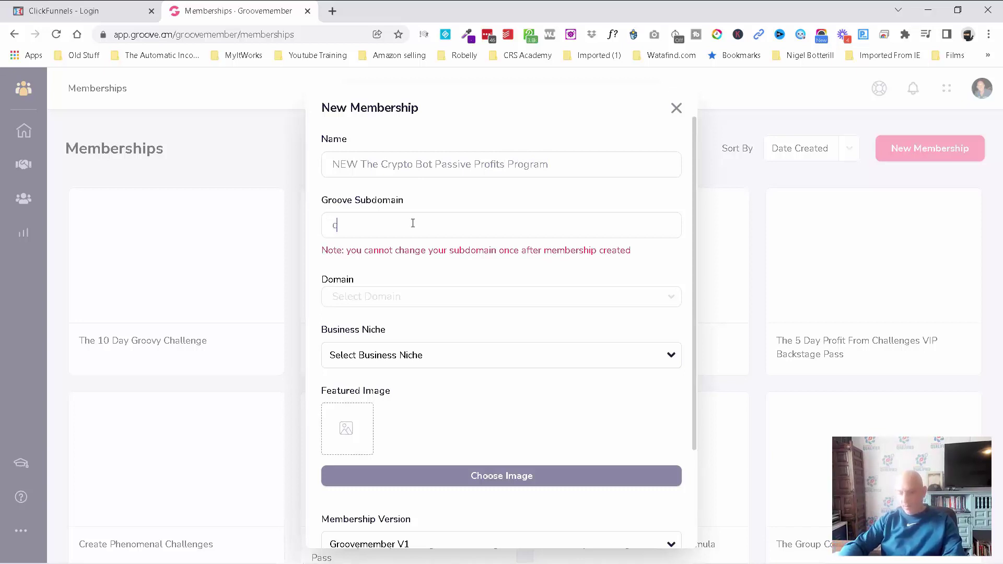
text(ryt)
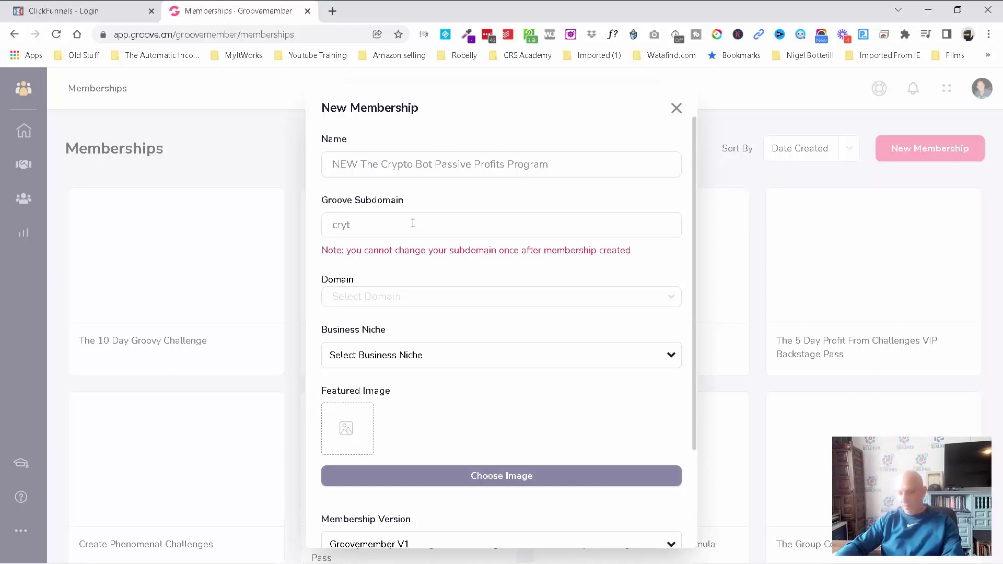
key(BackSpace)
text(ptob)
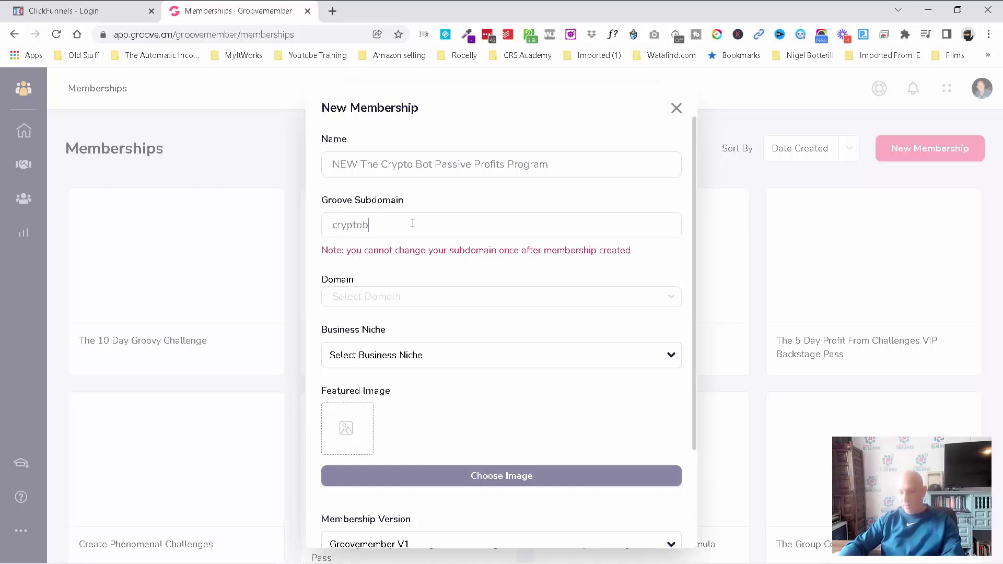
text(otmembe)
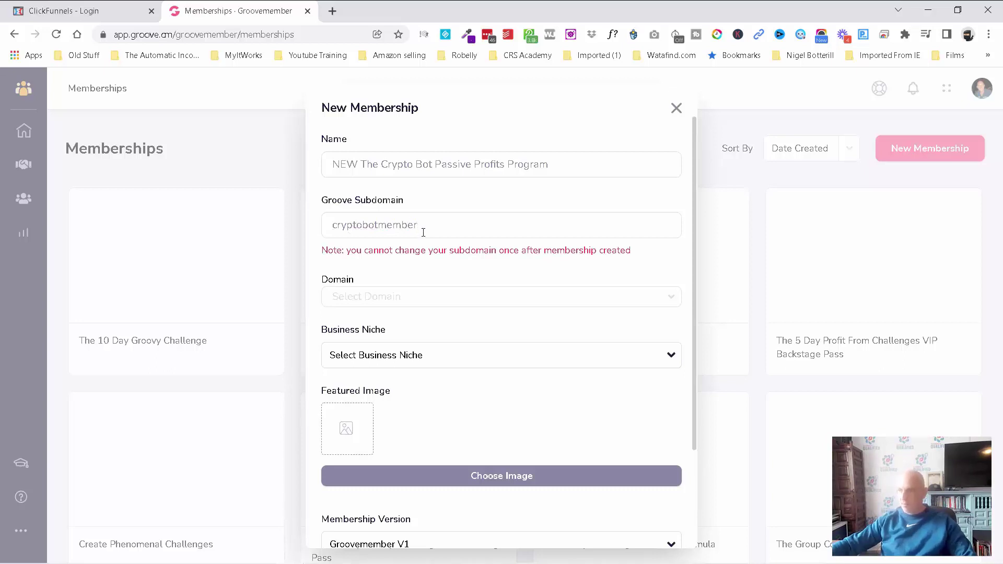
text(r)
- Assign the domain cryptobotmasterclass.com with a Subdomain location, using newmember.cryptobotmasterclass.com
click(392, 297)
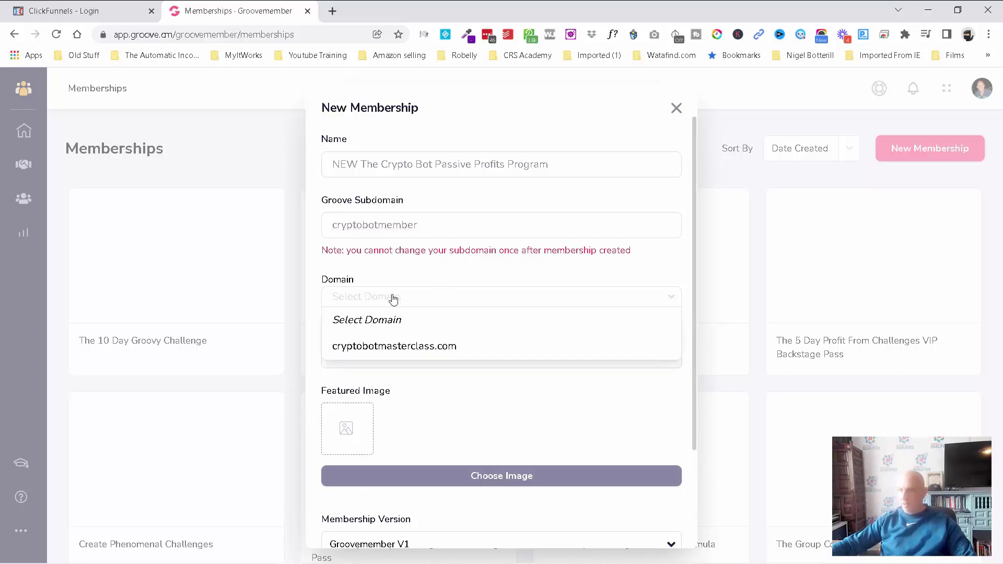
click(405, 347)
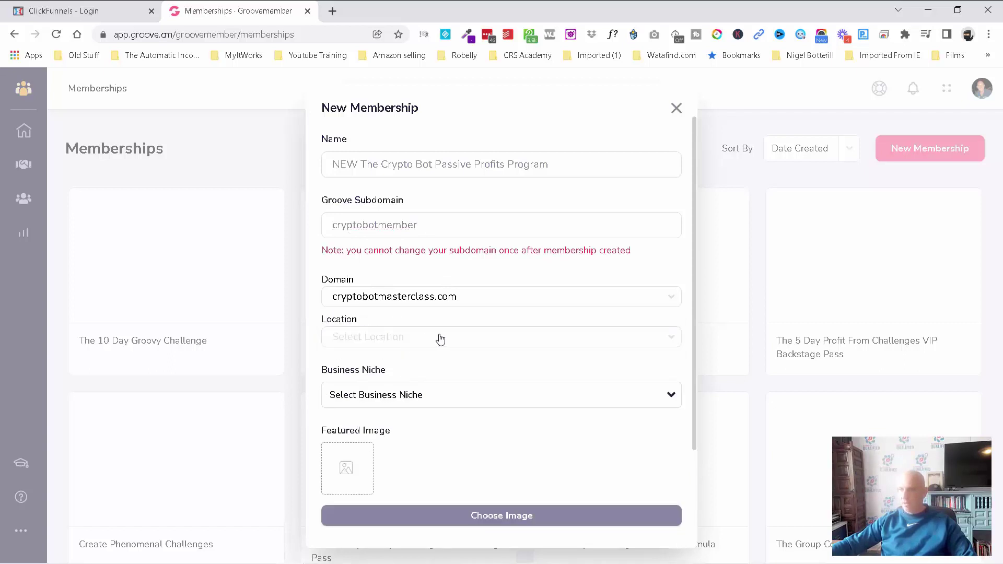
click(437, 339)
click(418, 411)
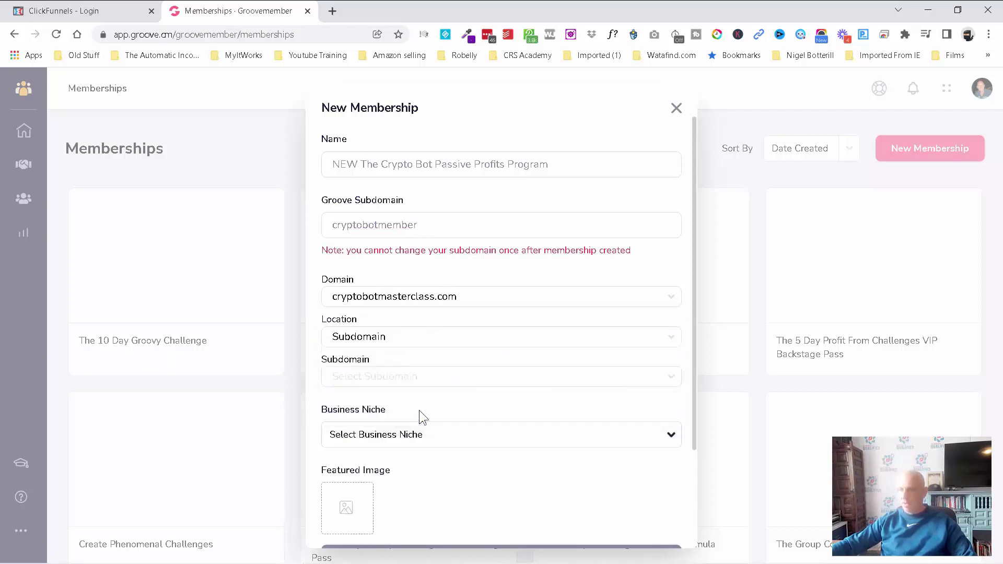
click(579, 380)
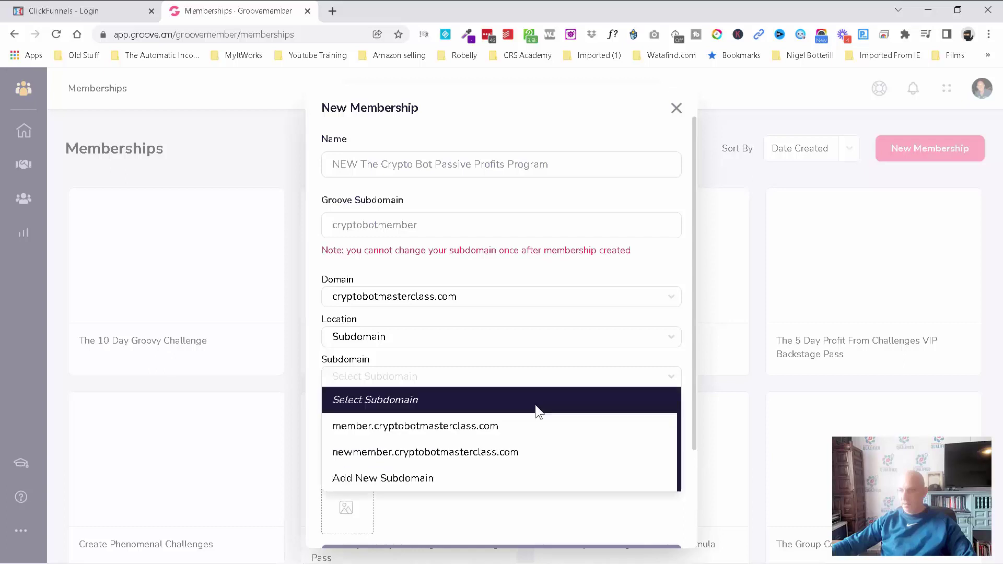
click(416, 452)
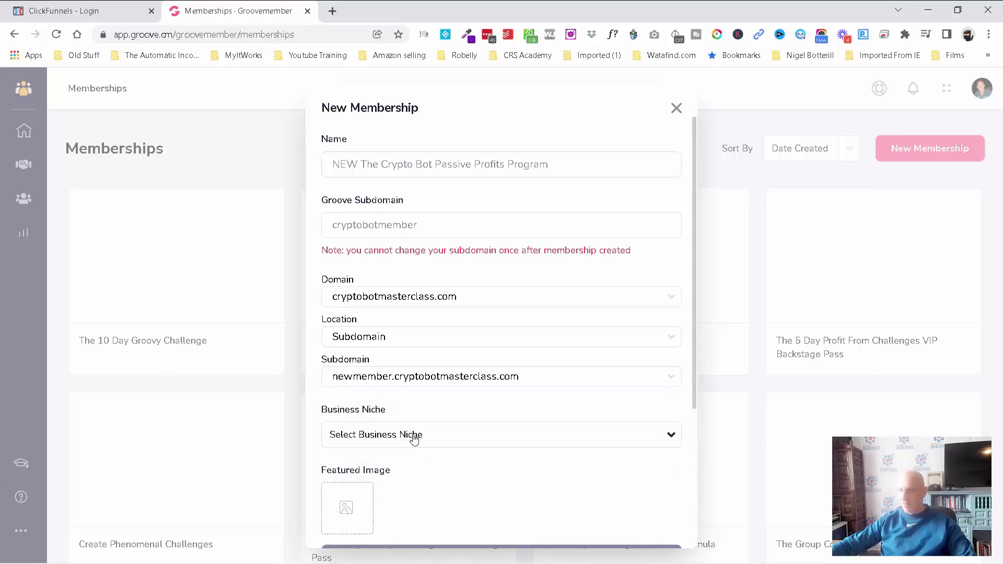
- Set the membership's business niche to Finance
click(413, 439)
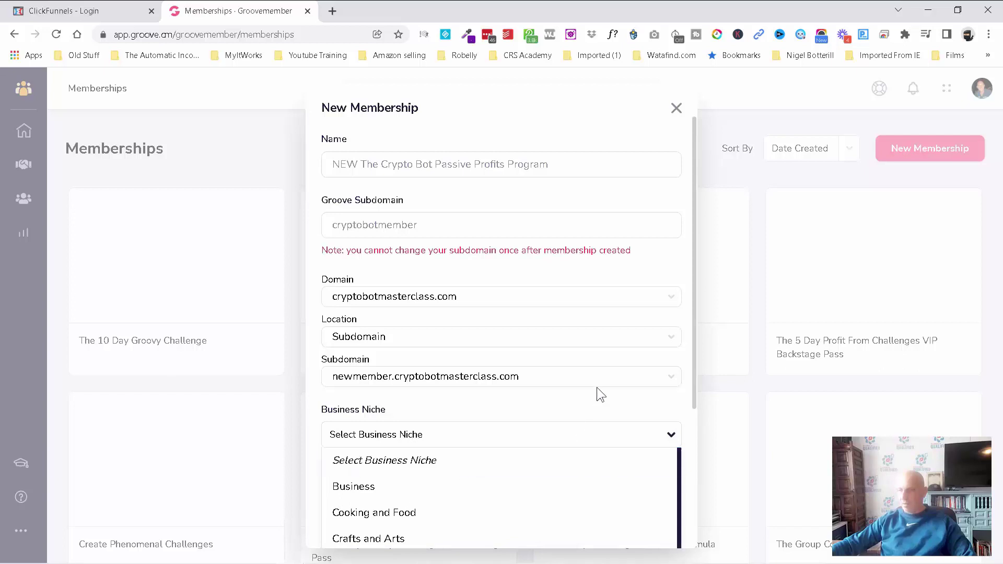
scroll(646, 396, down, 4)
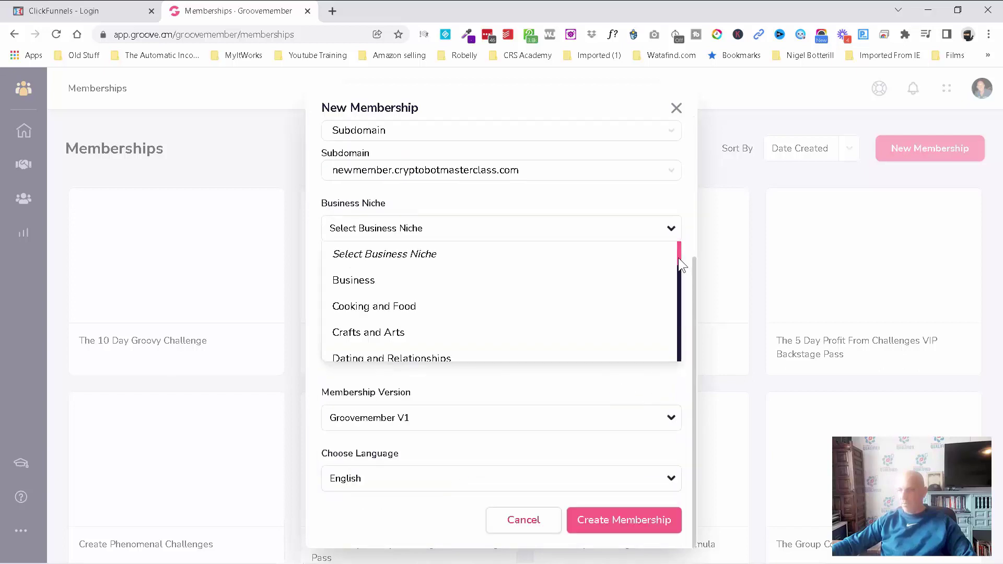
drag(679, 258, 504, 299)
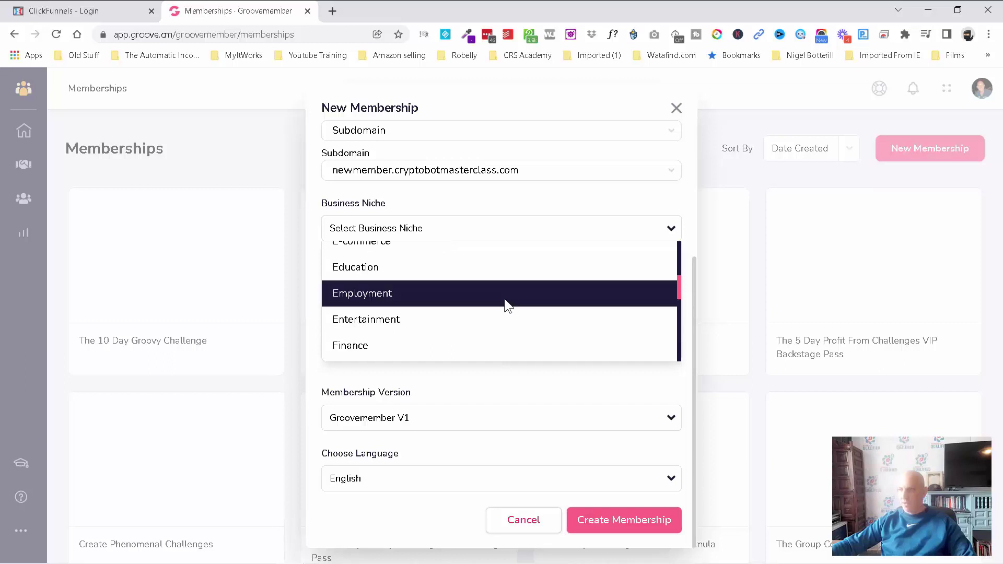
click(389, 346)
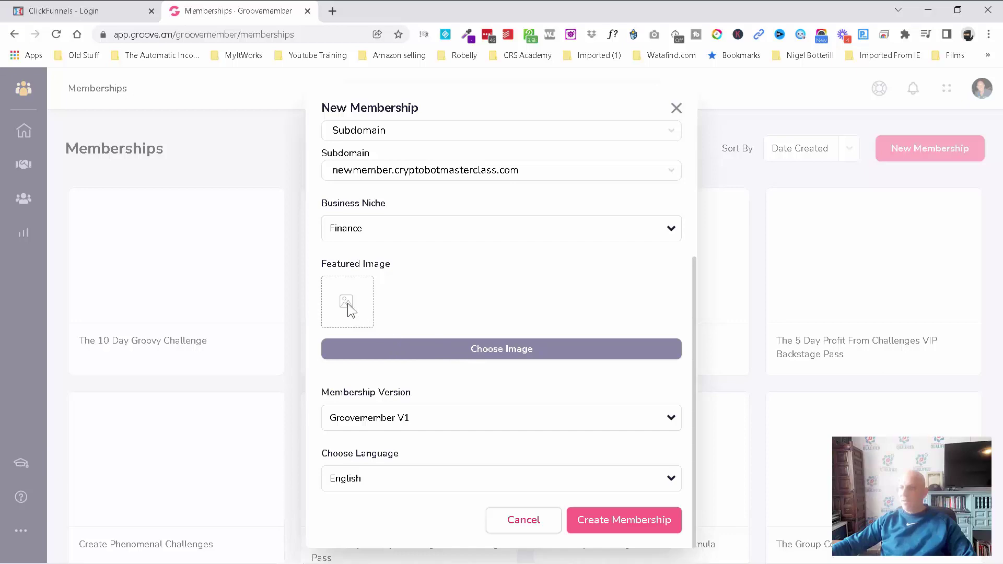
click(510, 354)
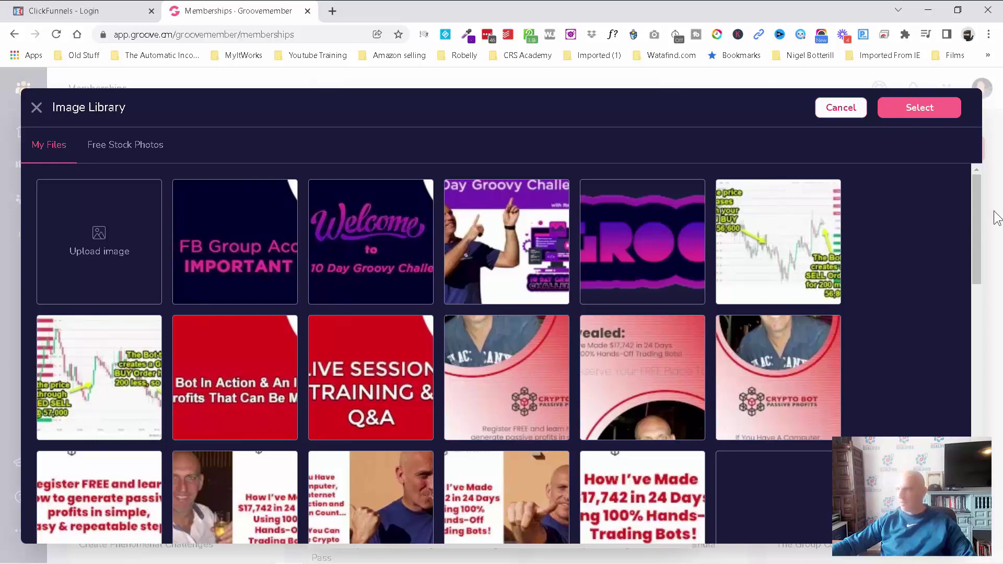
drag(977, 214, 967, 410)
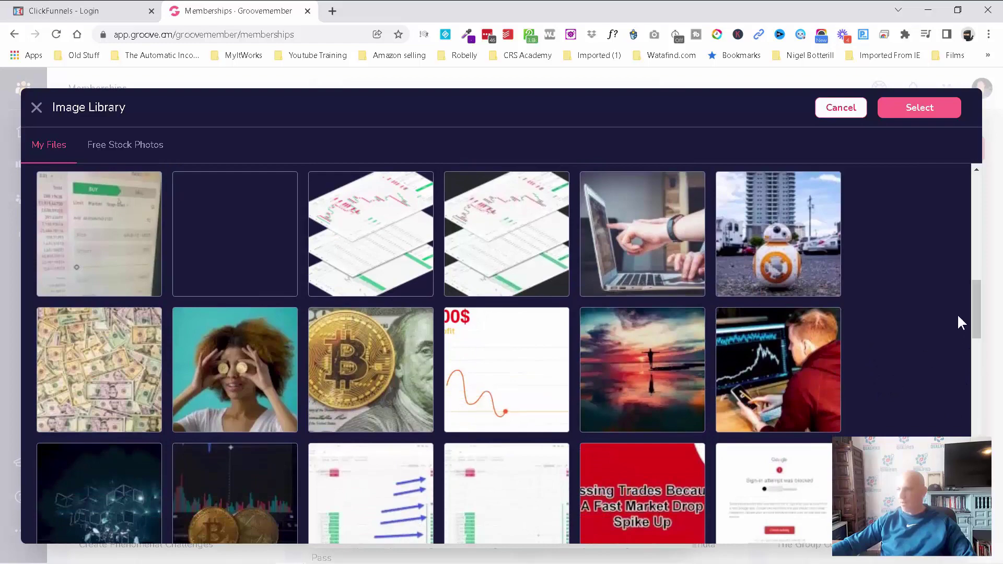
drag(976, 298, 976, 438)
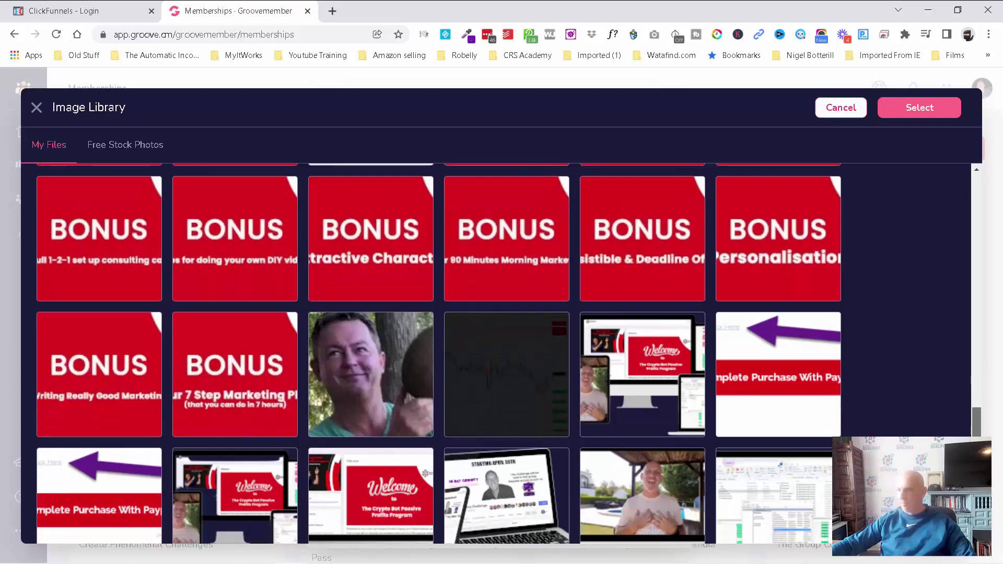
click(634, 381)
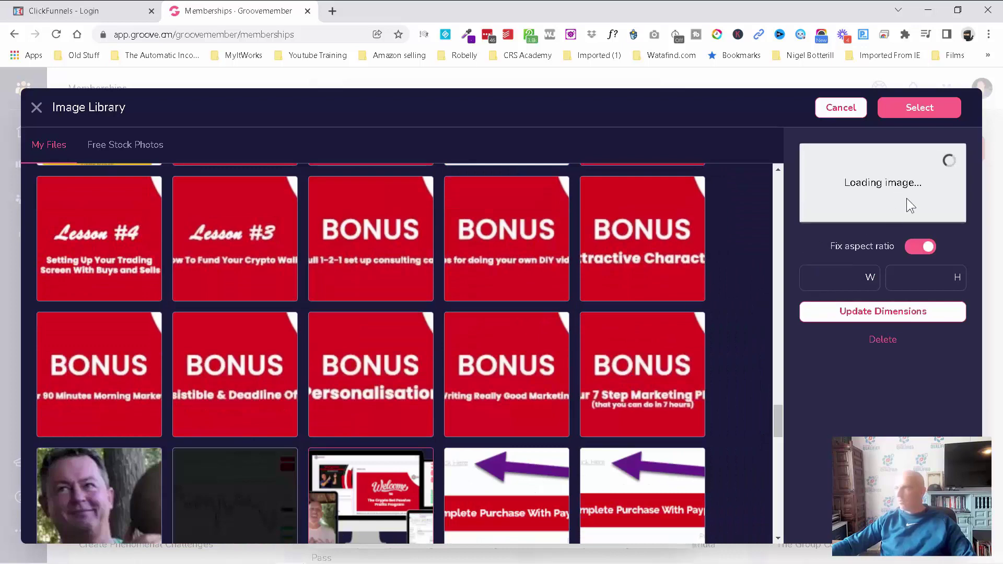
click(919, 108)
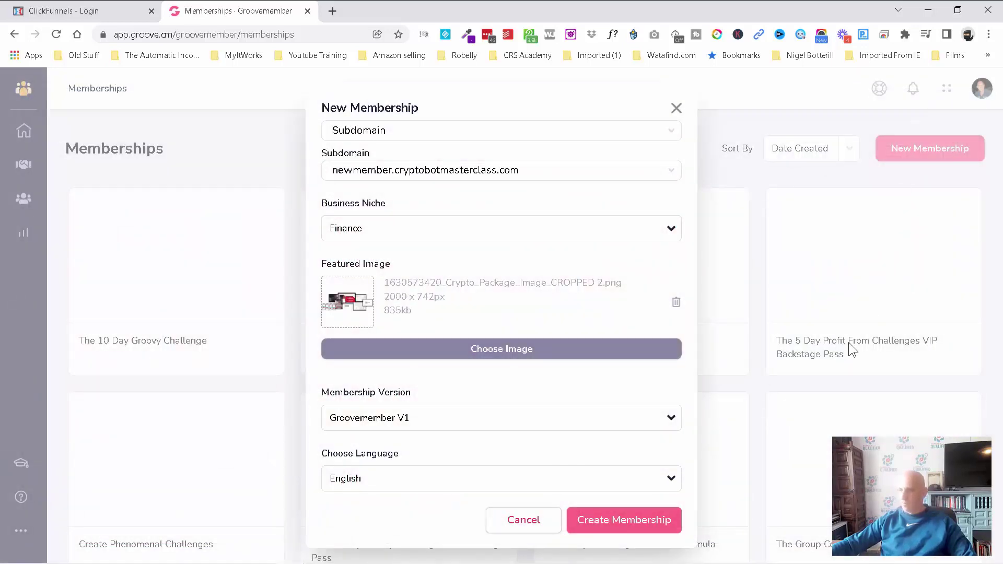
- Set the membership version to Groovemember V2 (Sandbox) and create the membership
click(483, 418)
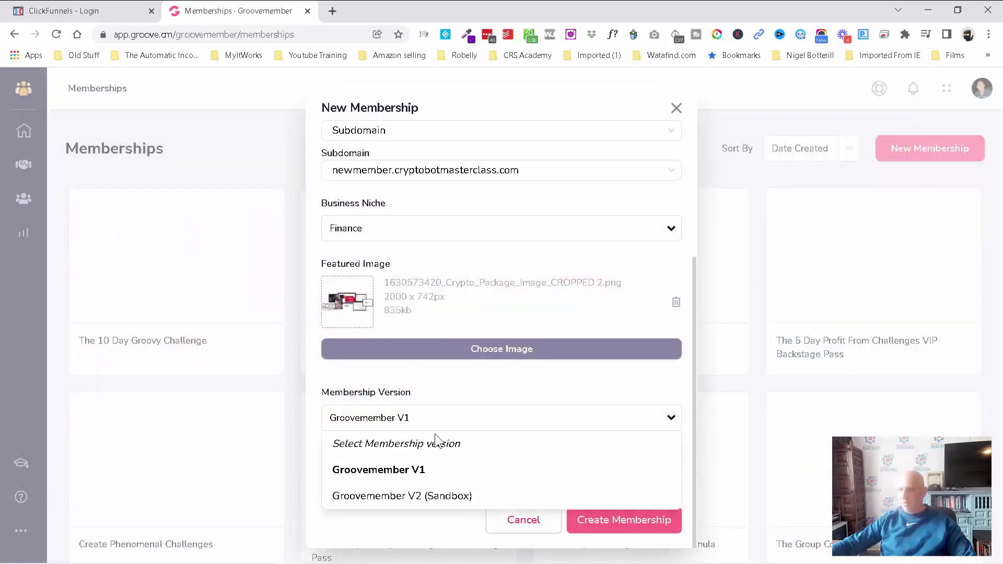
click(406, 497)
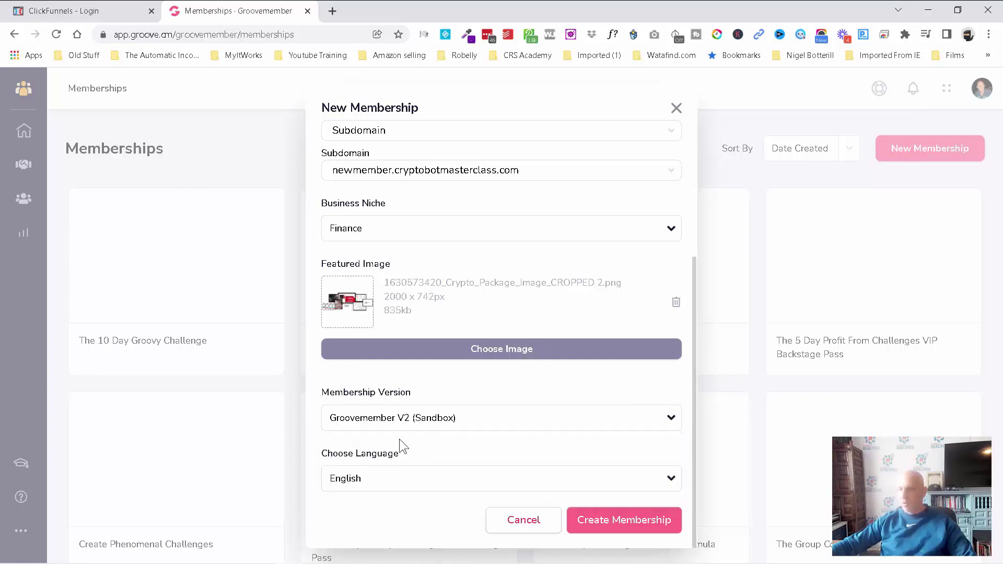
scroll(466, 435, up, 2)
scroll(466, 436, up, 2)
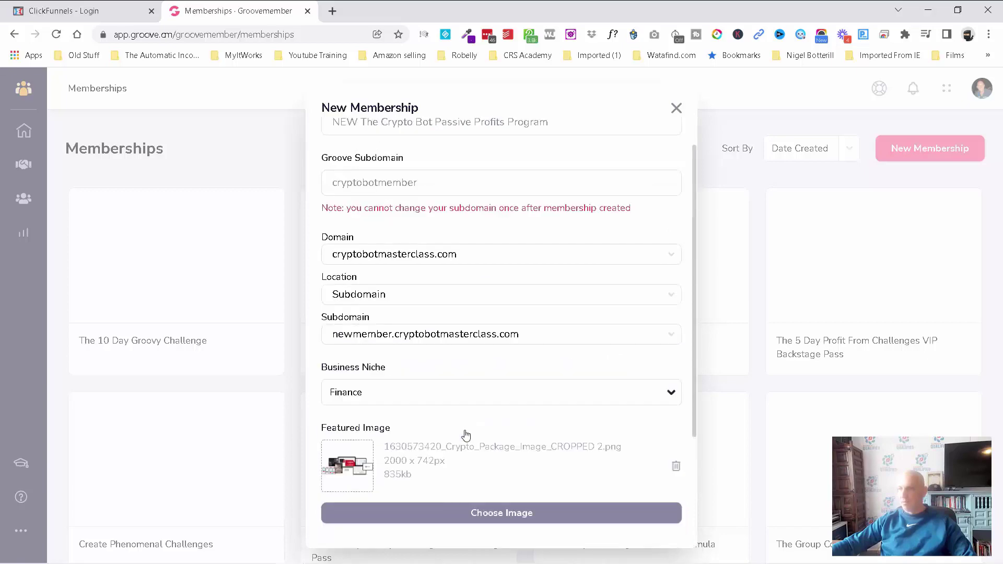
scroll(466, 436, down, 4)
click(626, 522)
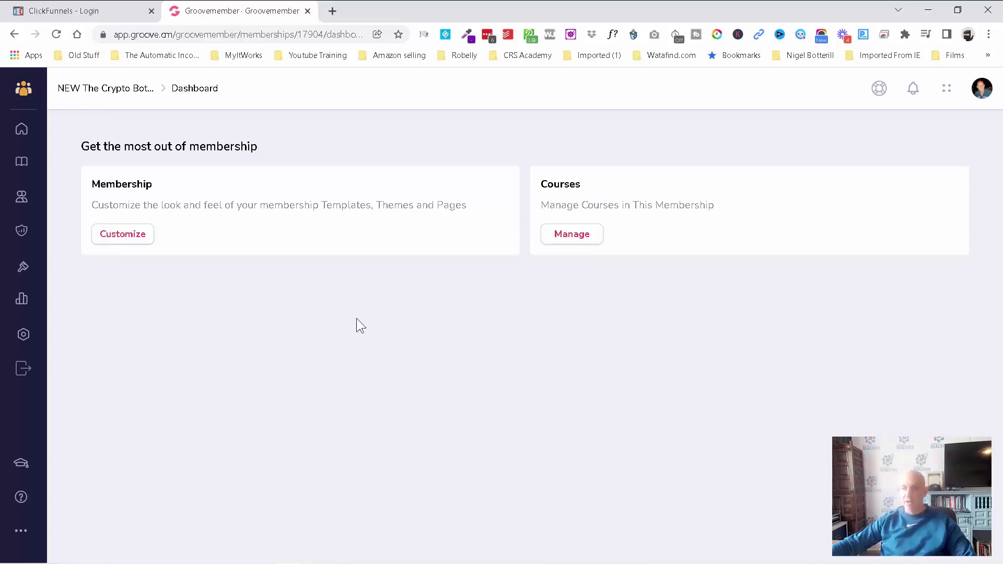
- Review the new membership's Basic Info and Instructor settings
click(24, 333)
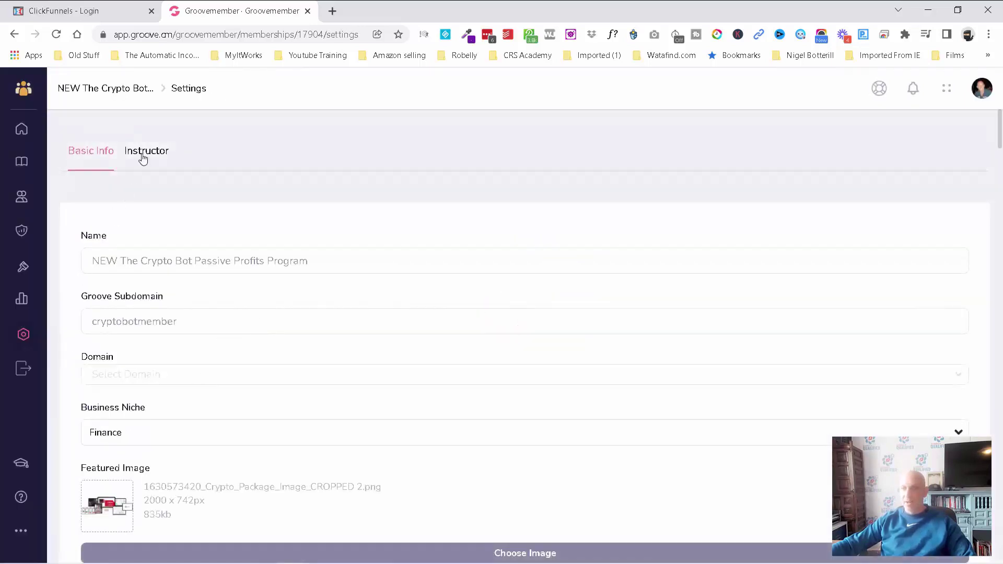
click(142, 158)
click(92, 156)
scroll(74, 330, down, 4)
scroll(74, 331, up, 4)
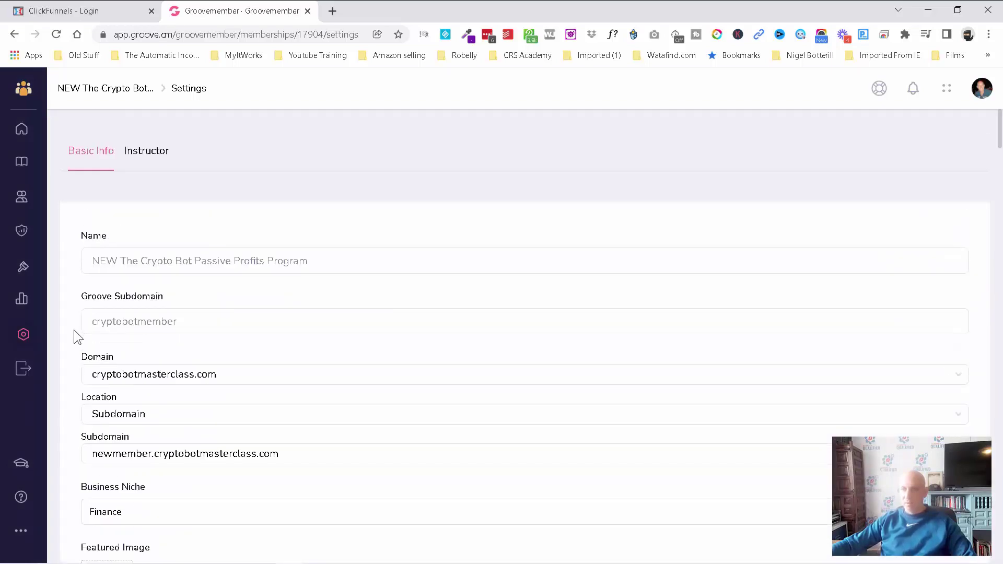
- Open the membership's look-and-feel customization from its dashboard and examine the available site and login page templates
click(23, 128)
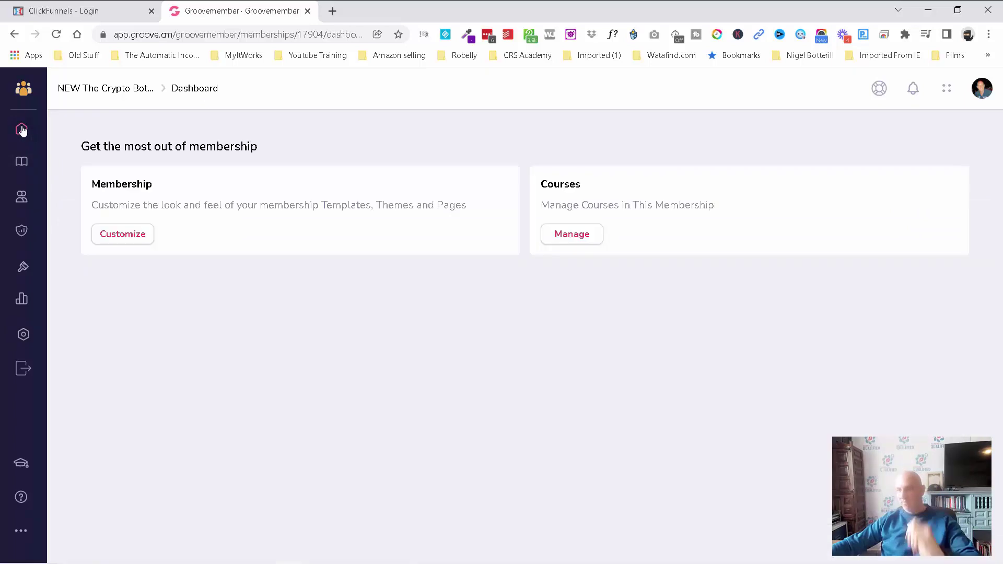
click(120, 236)
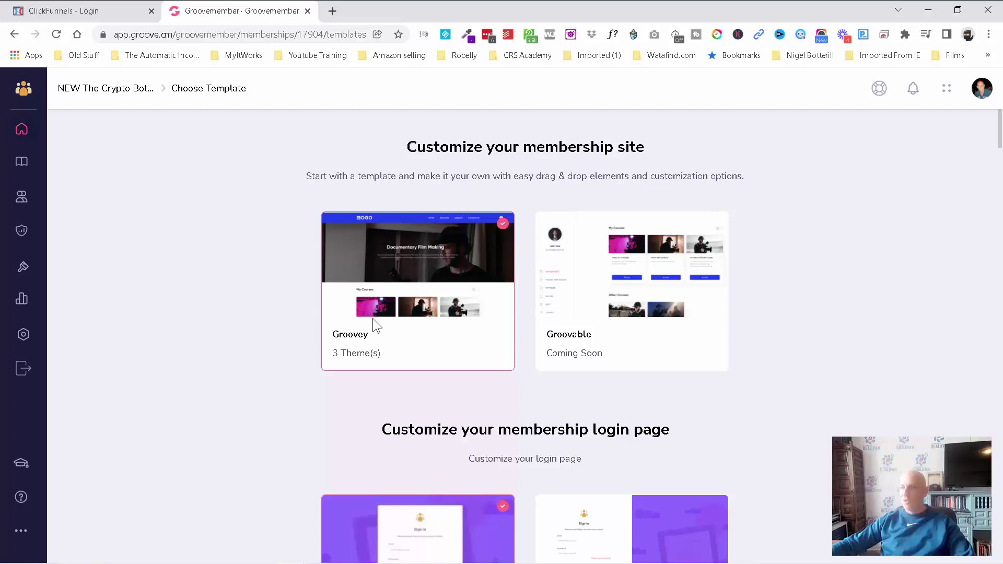
mouse_move(409, 315)
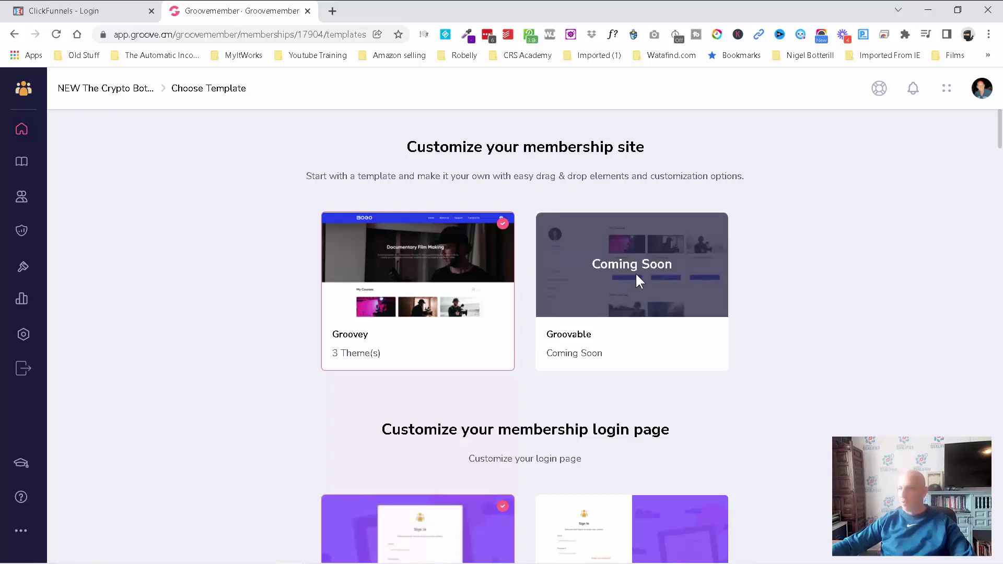
scroll(272, 363, down, 2)
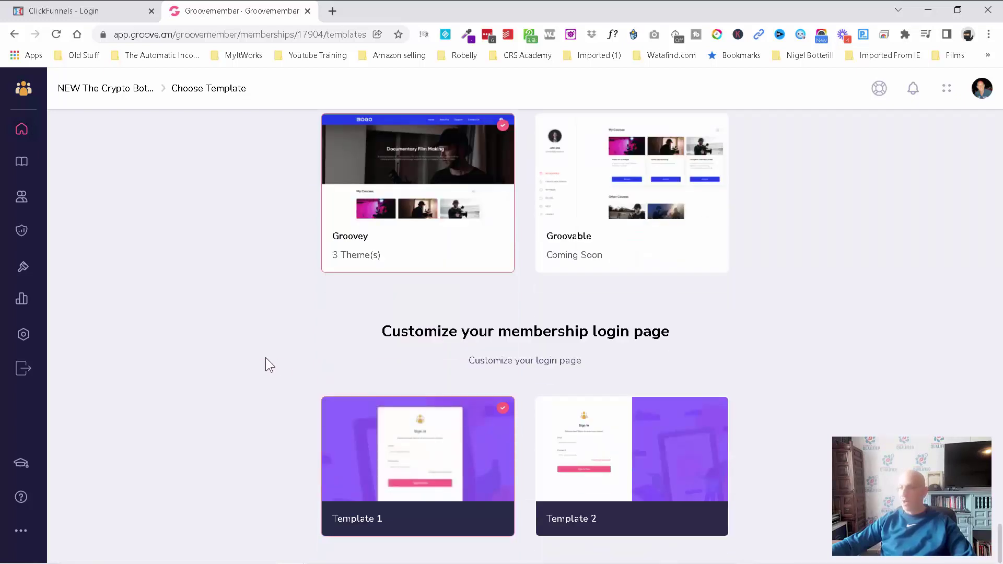
mouse_move(407, 495)
scroll(282, 354, up, 2)
mouse_move(399, 278)
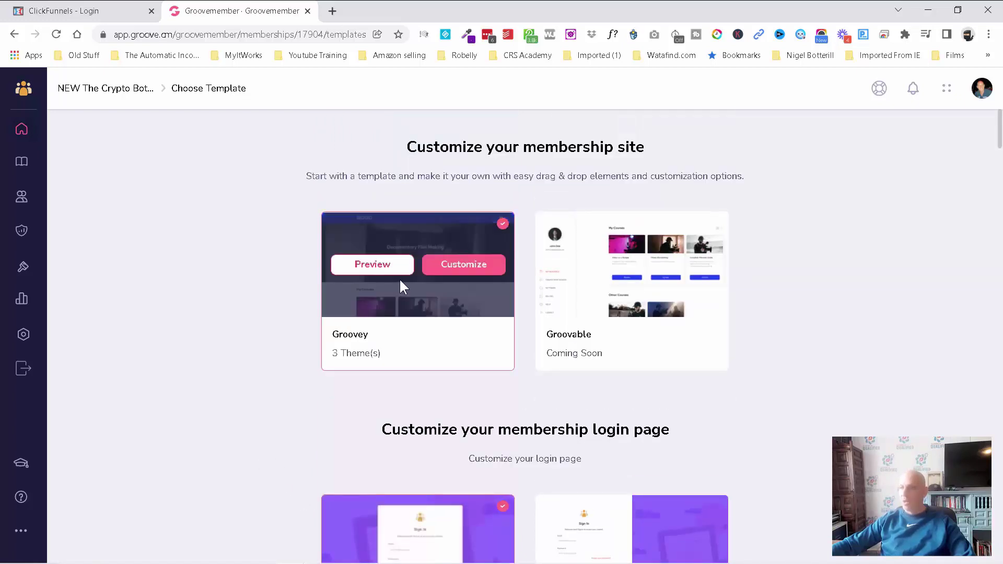
- Open the Groovey membership site template for customization and look over its home page from header to footer
click(463, 265)
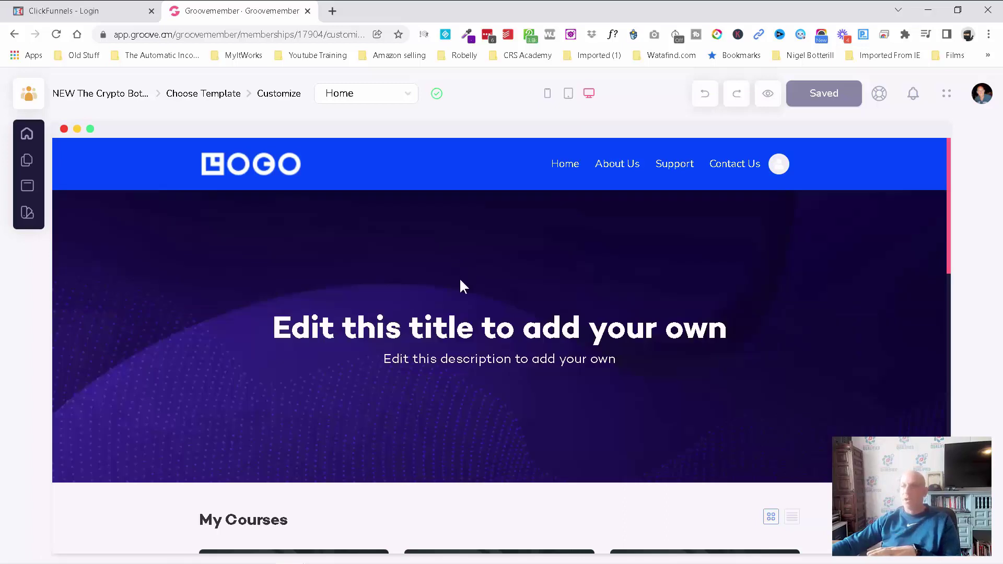
scroll(460, 279, down, 10)
scroll(146, 319, down, 6)
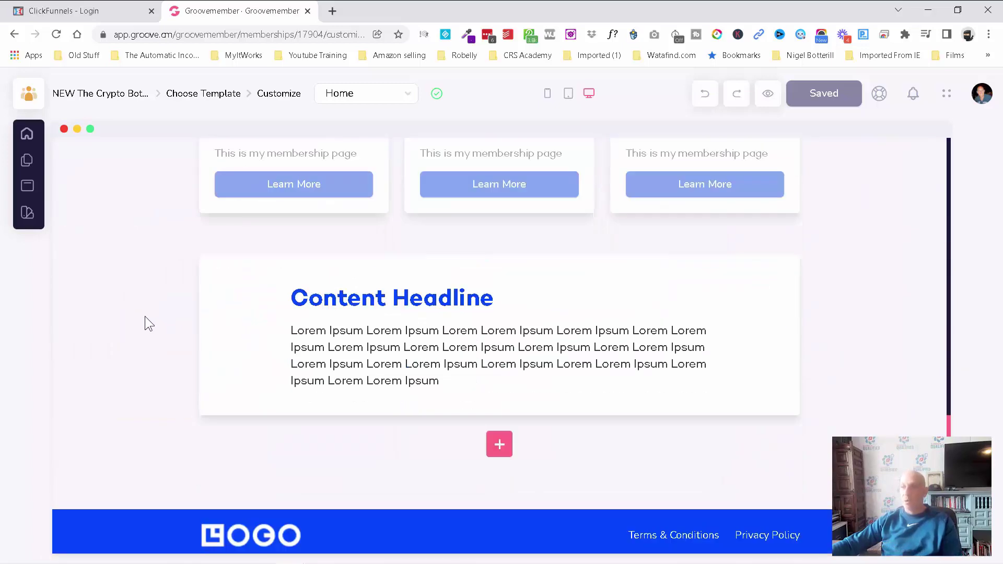
scroll(837, 353, up, 15)
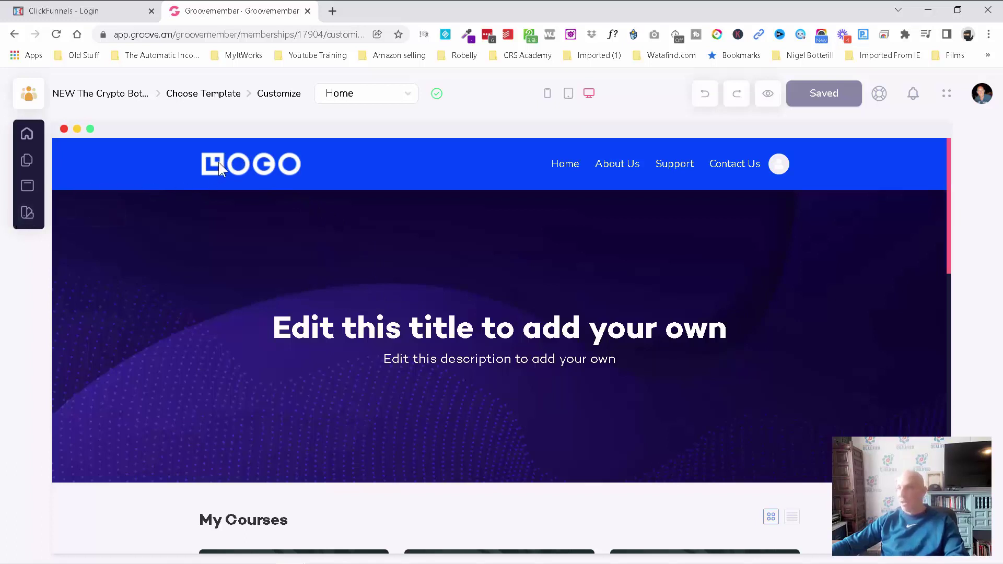
- Examine the membership site's list of pages and the available login page templates
click(27, 161)
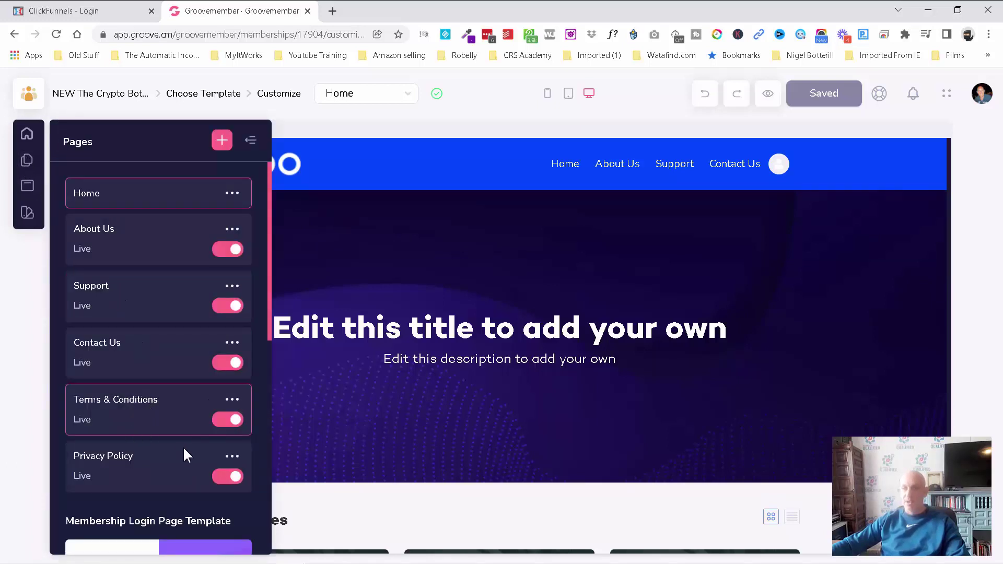
scroll(165, 418, down, 5)
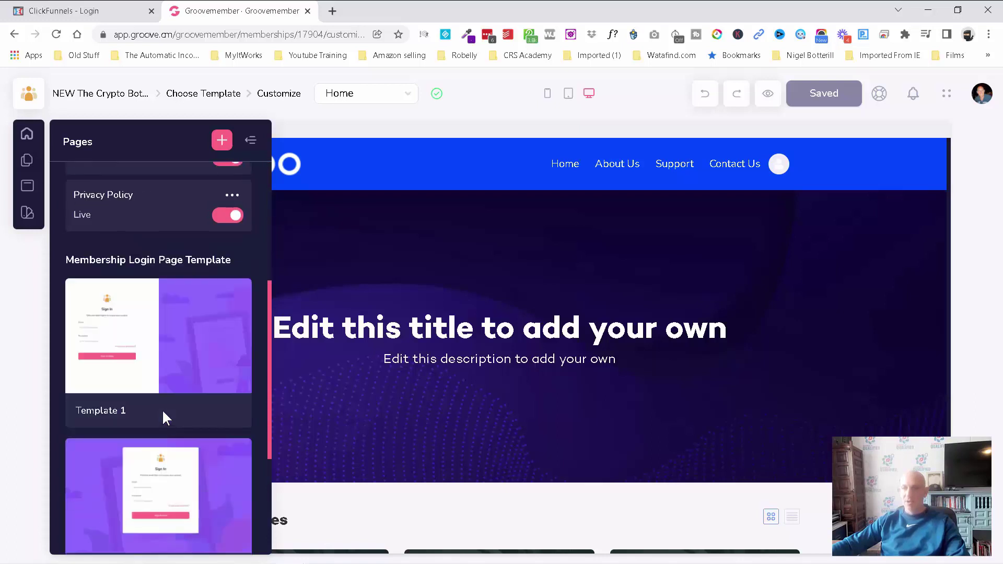
scroll(172, 372, down, 4)
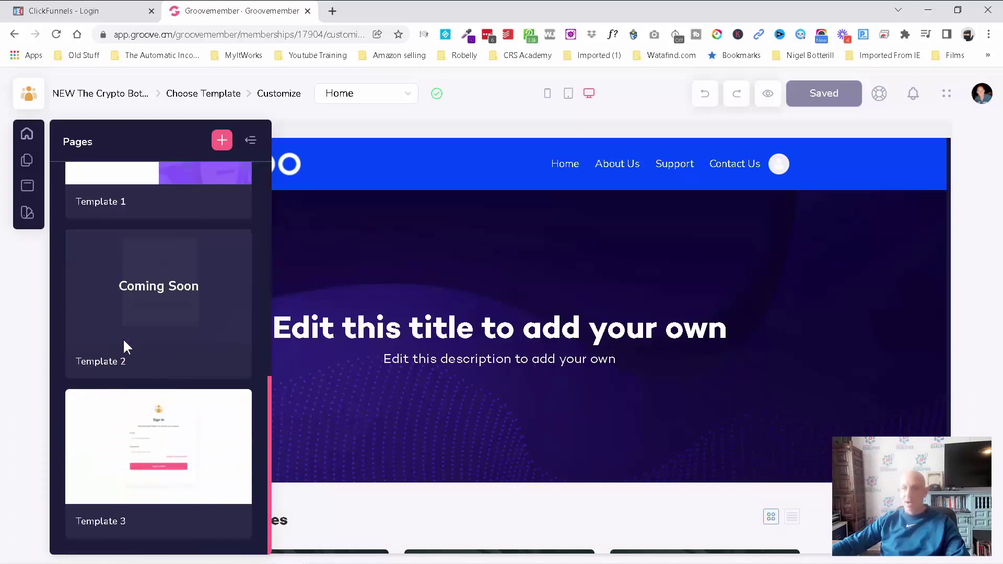
scroll(167, 416, up, 10)
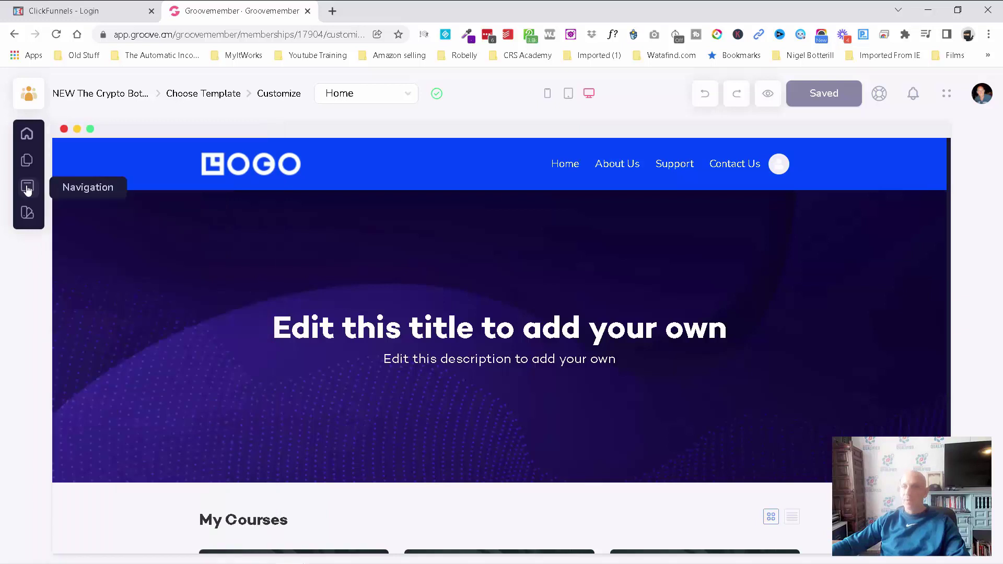
- Hide the About Us page from the header's main navigation and restore it
click(27, 186)
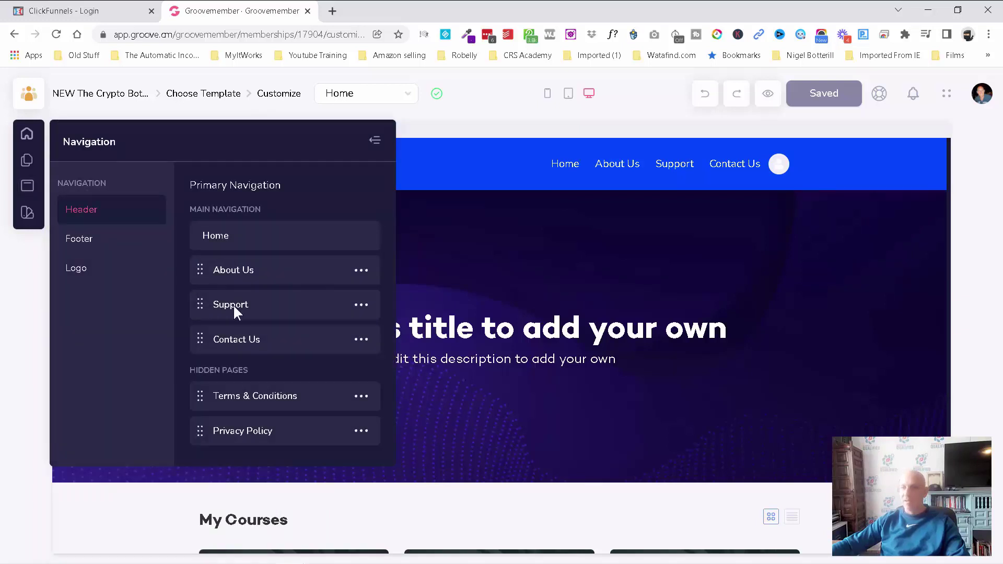
click(361, 270)
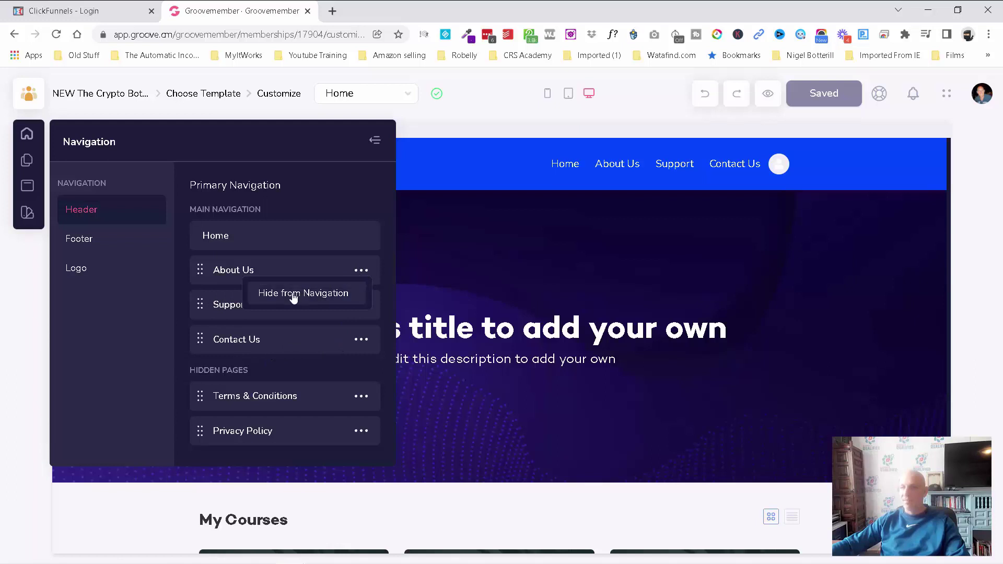
click(294, 296)
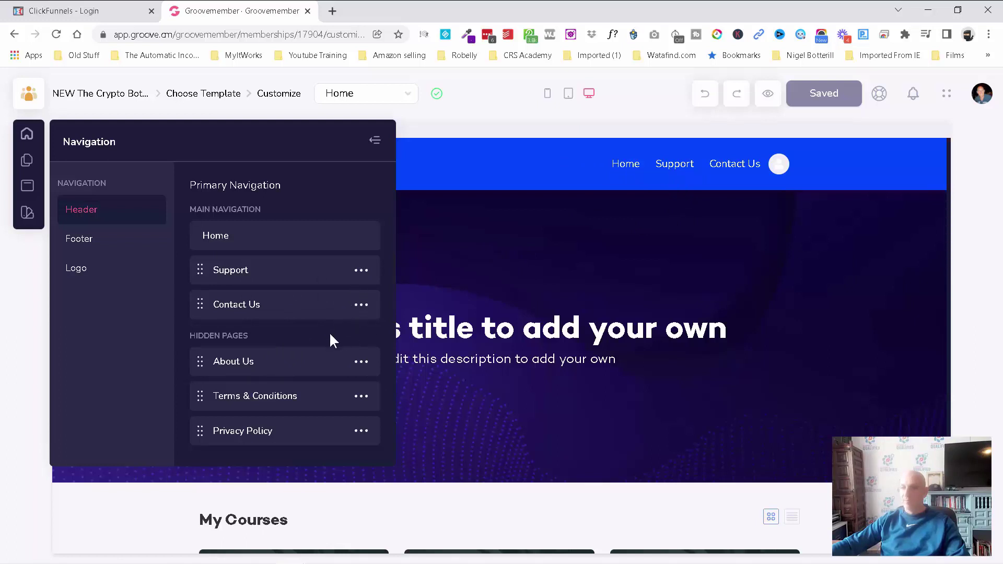
click(361, 362)
click(305, 383)
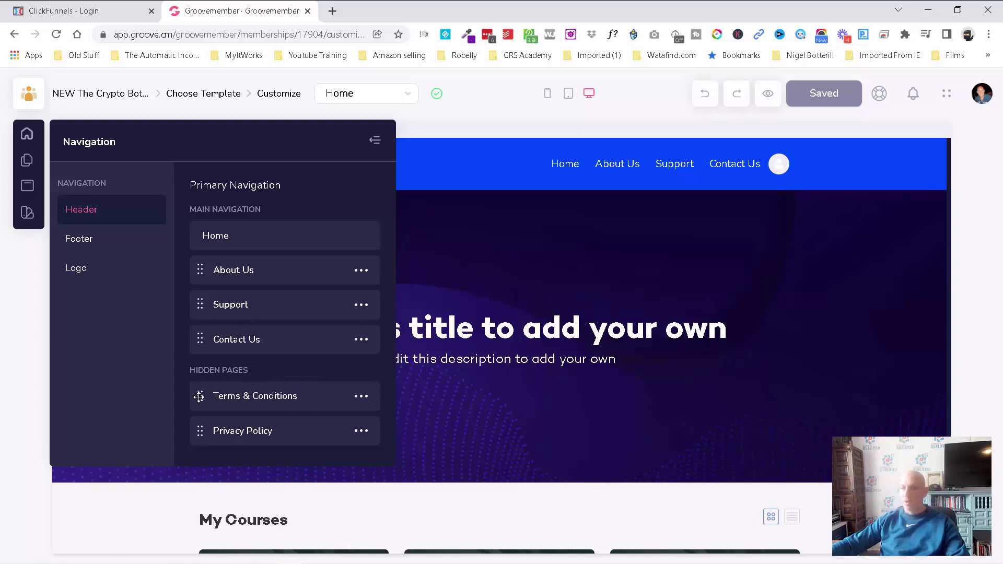
- Try to move Terms & Conditions from the hidden pages up into the header's main navigation
drag(200, 382, 204, 312)
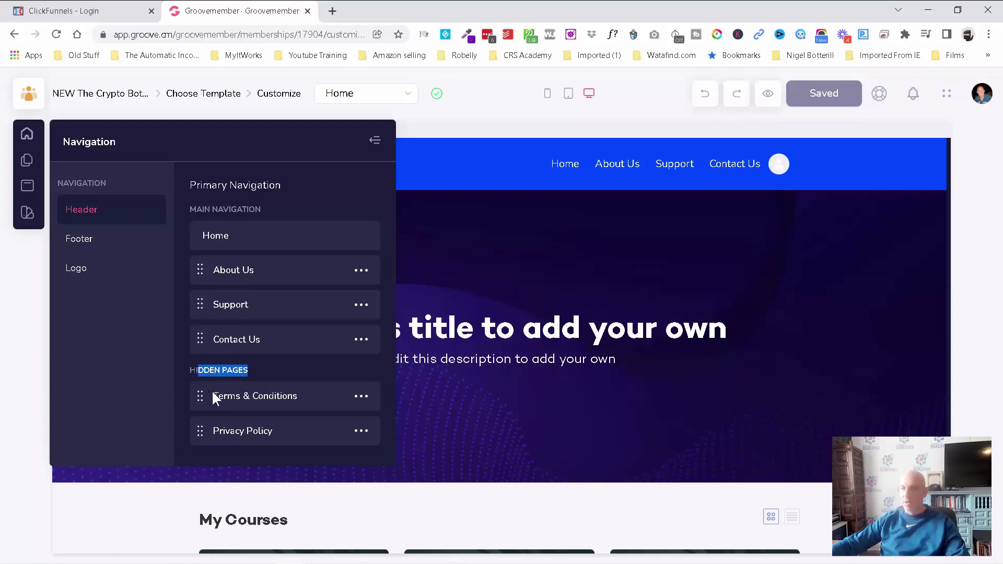
click(260, 366)
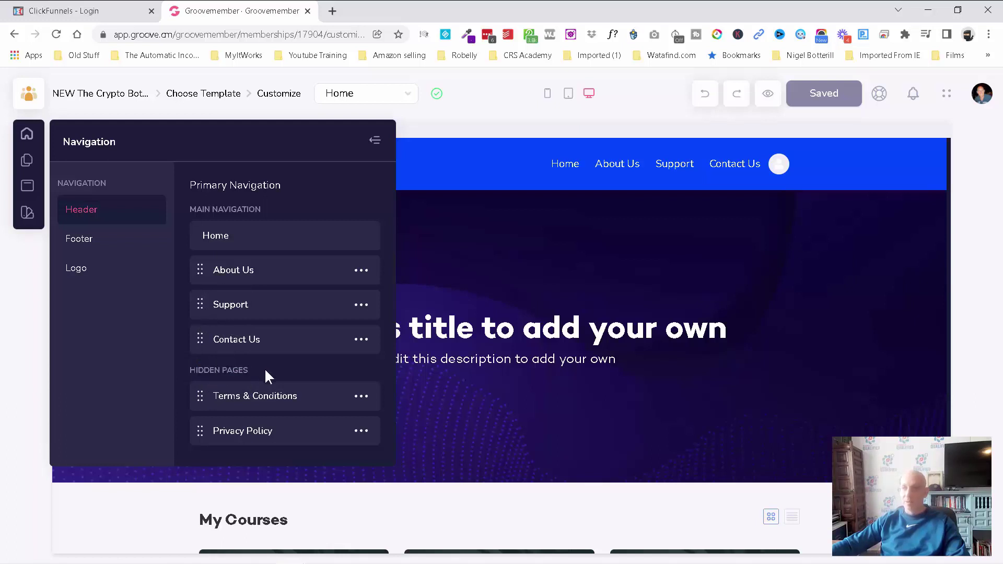
- Examine the footer navigation's pages and the options available for its Privacy Policy entry
click(87, 241)
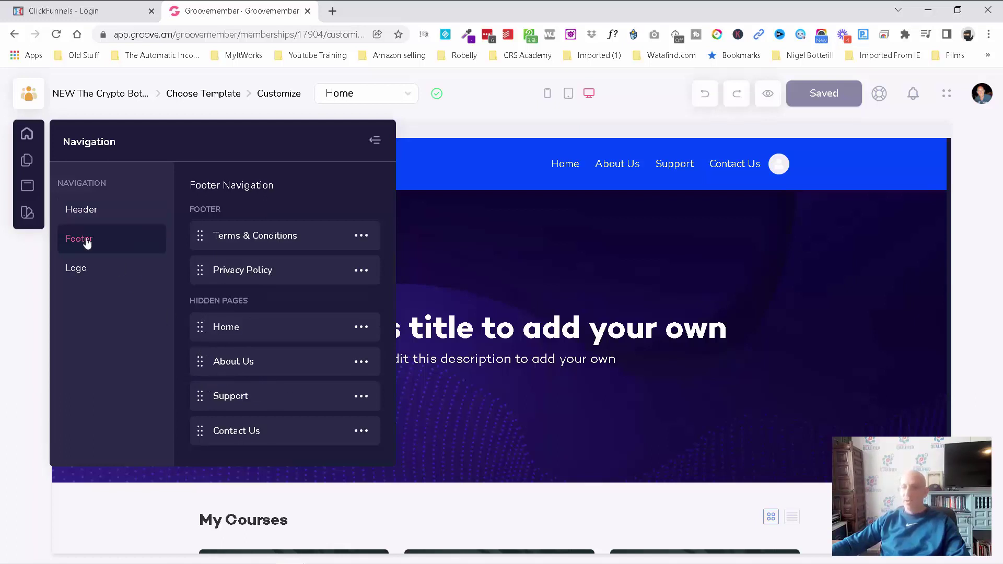
scroll(508, 344, down, 10)
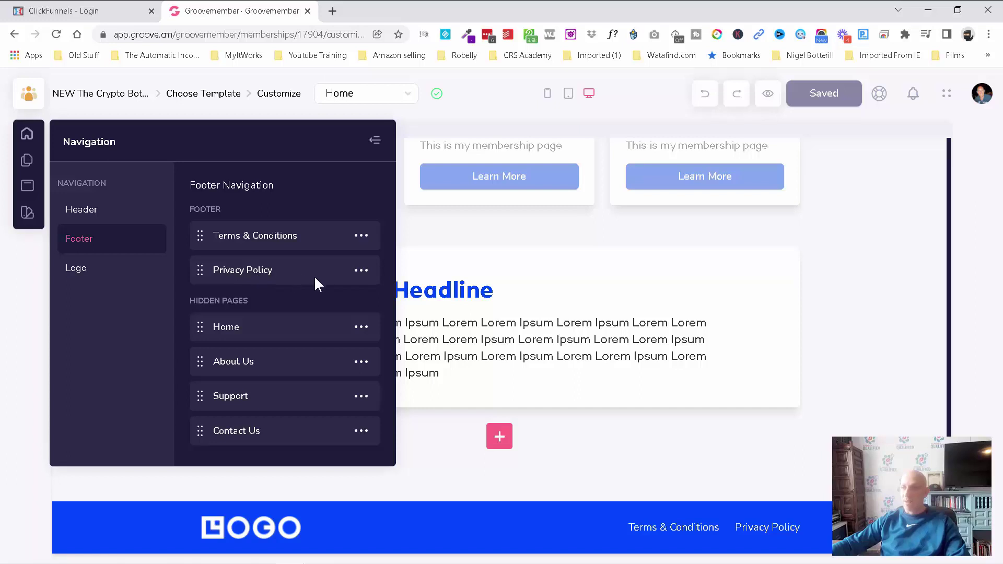
click(361, 273)
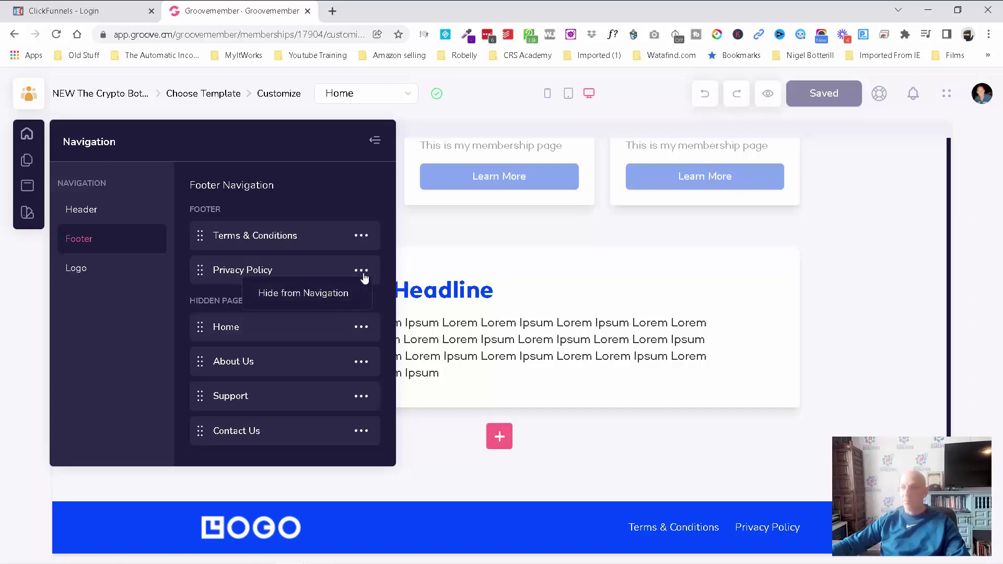
click(78, 268)
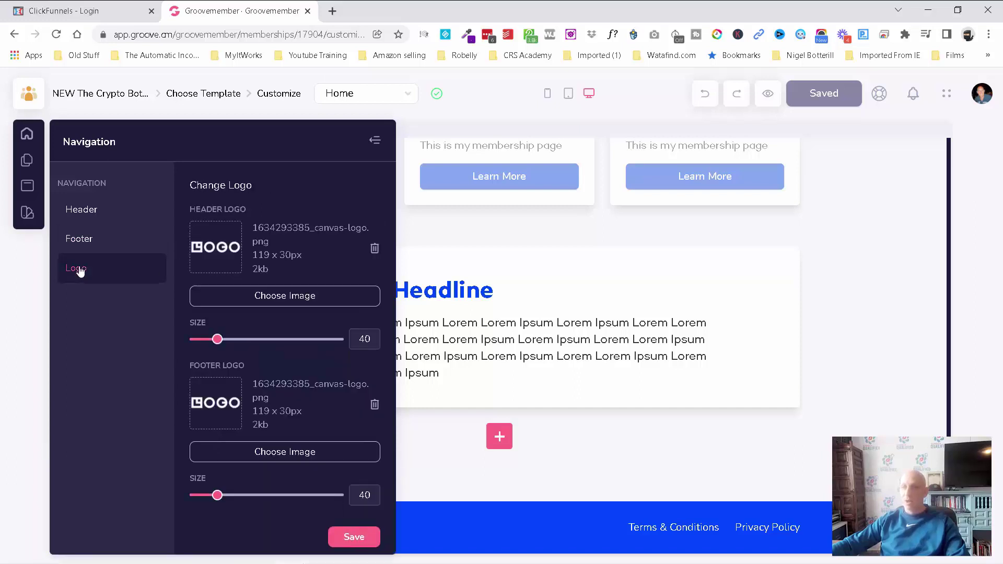
click(298, 298)
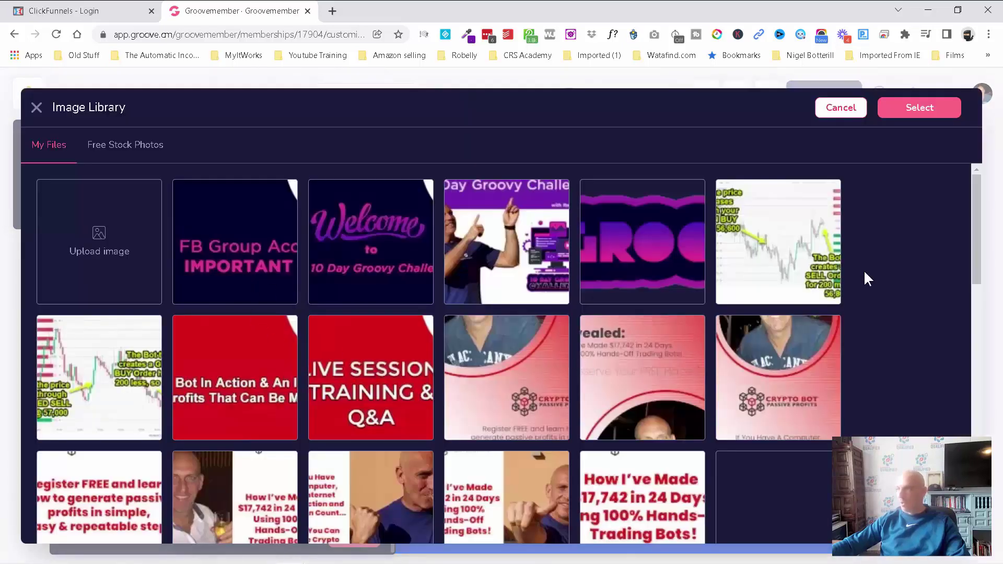
drag(974, 205, 973, 306)
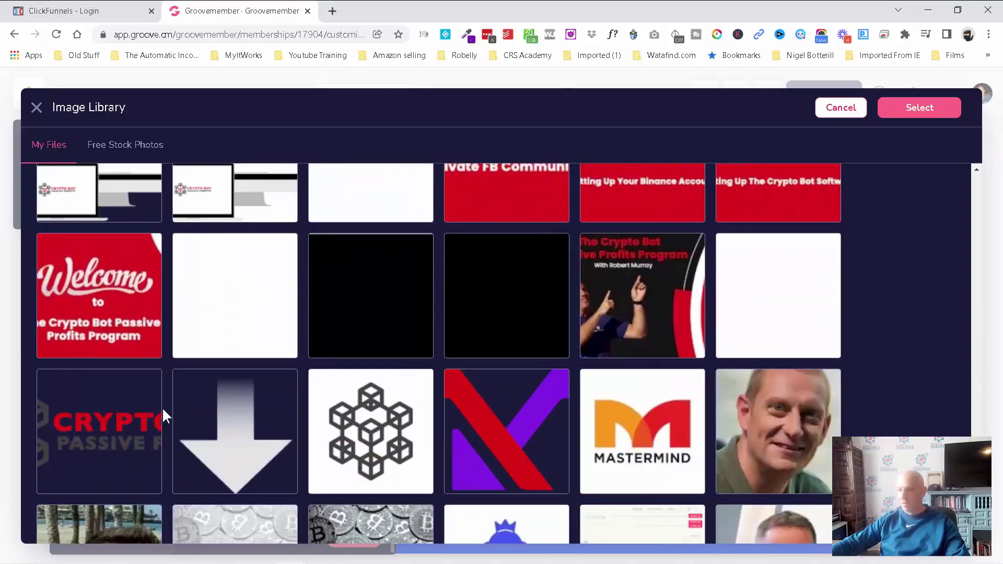
click(111, 425)
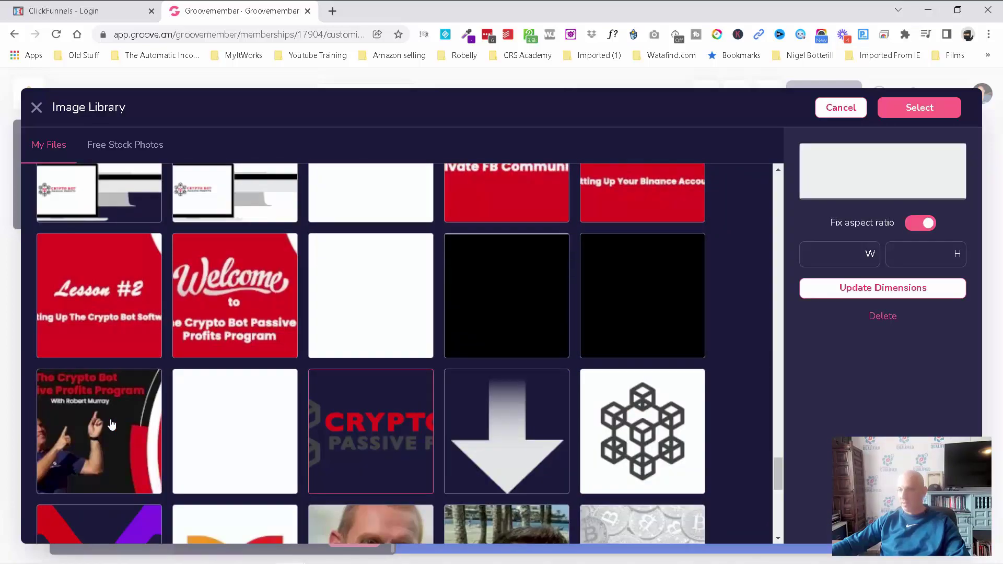
click(920, 108)
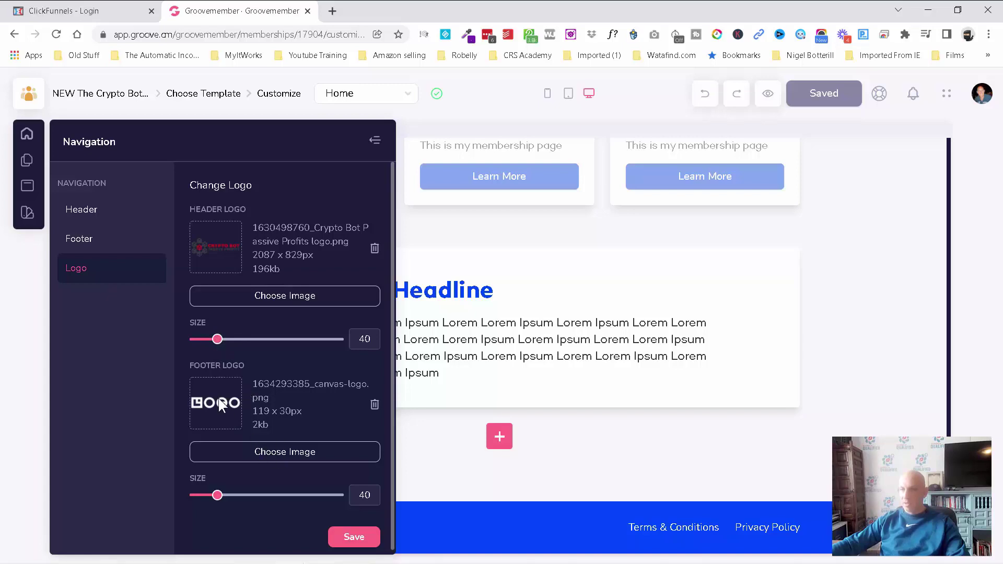
click(249, 452)
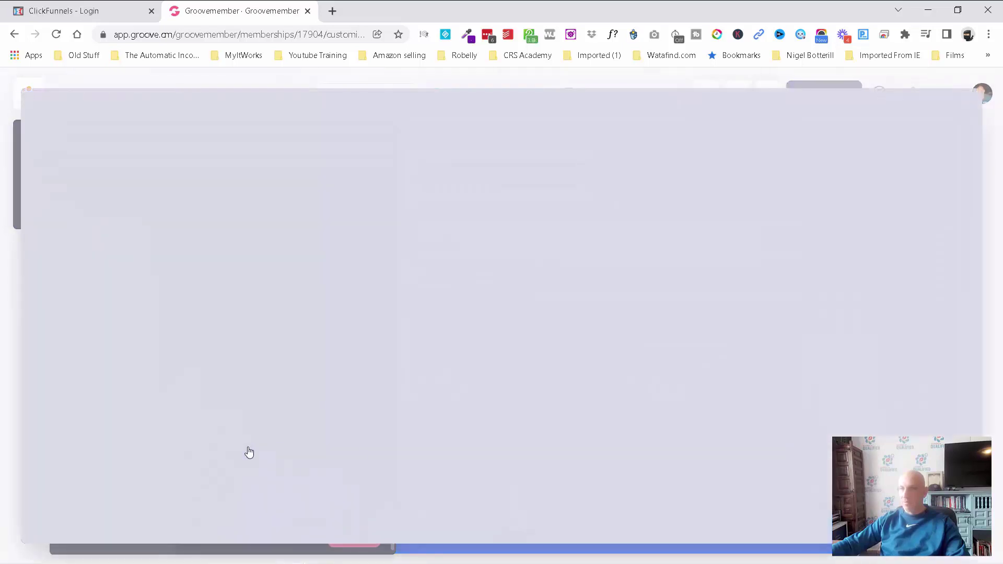
scroll(248, 416, down, 20)
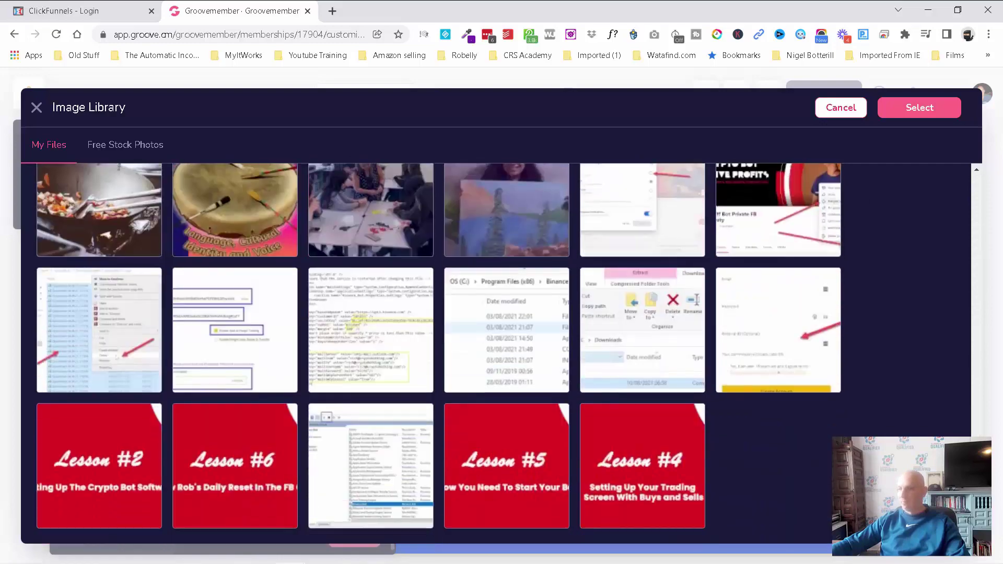
scroll(124, 372, down, 6)
click(124, 371)
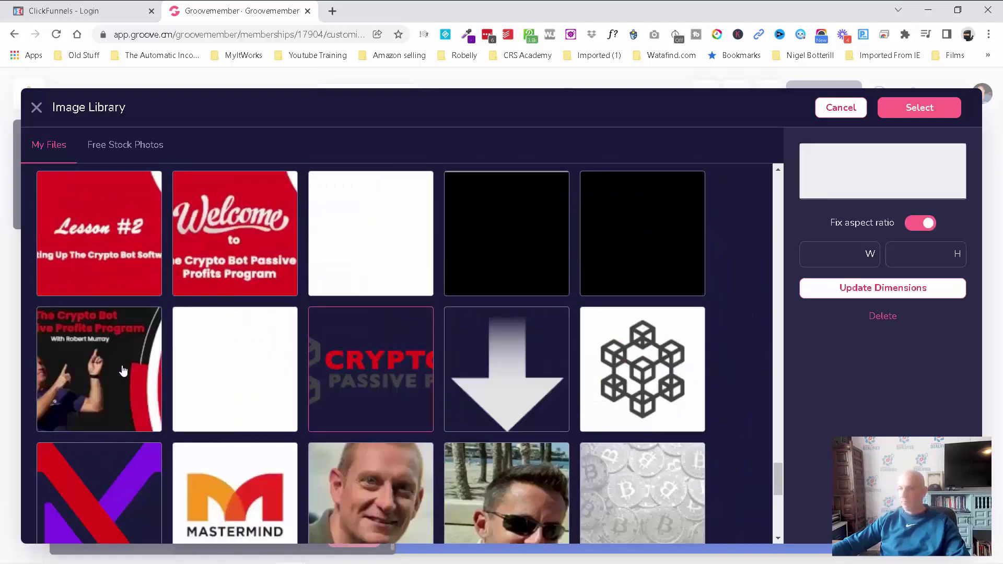
click(933, 112)
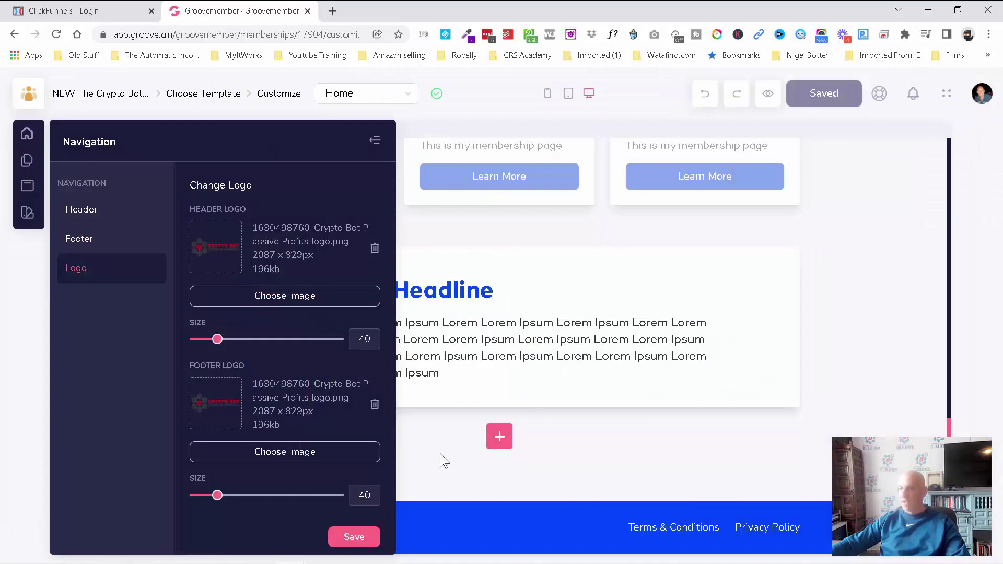
click(354, 538)
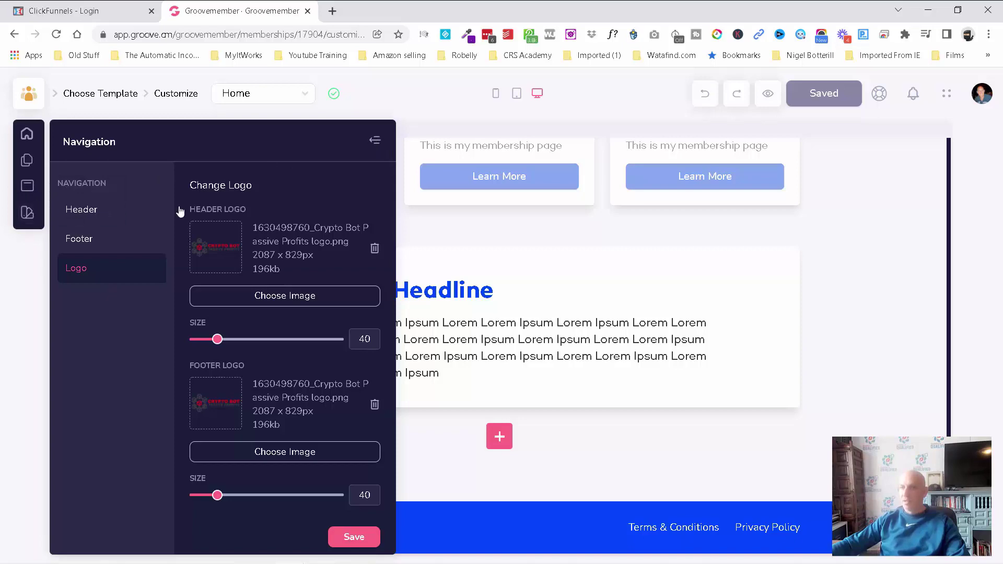
click(375, 140)
scroll(792, 313, up, 10)
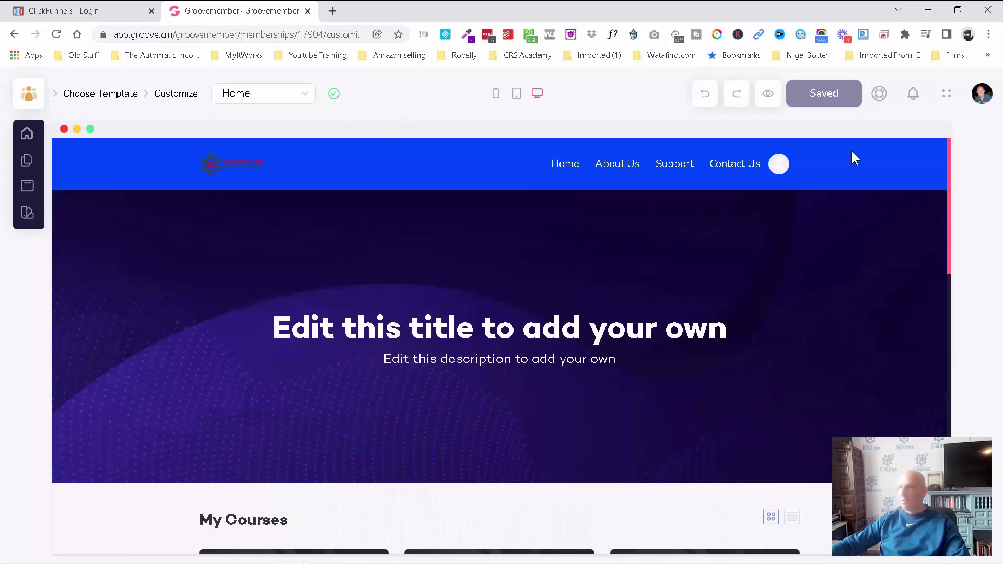
click(28, 187)
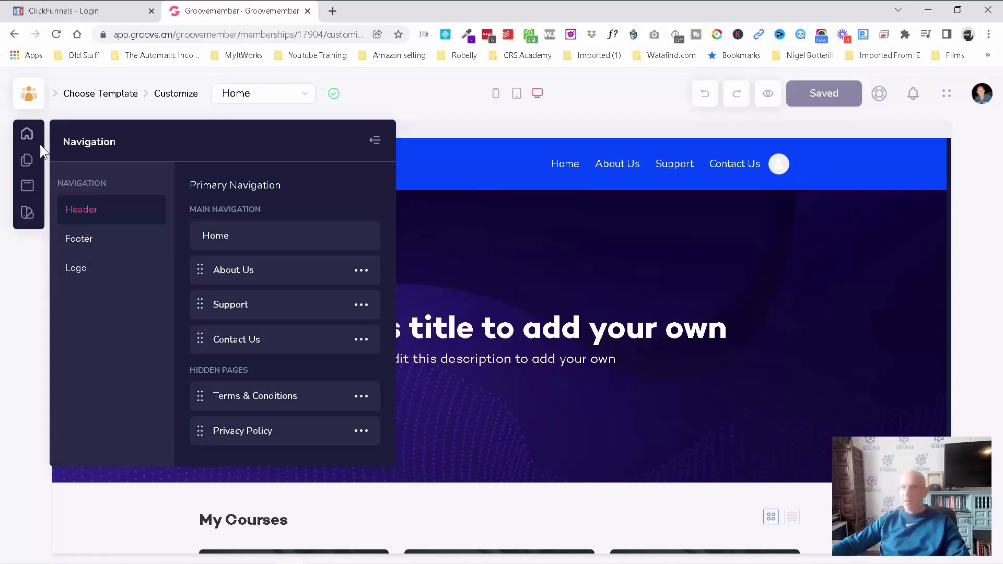
click(27, 134)
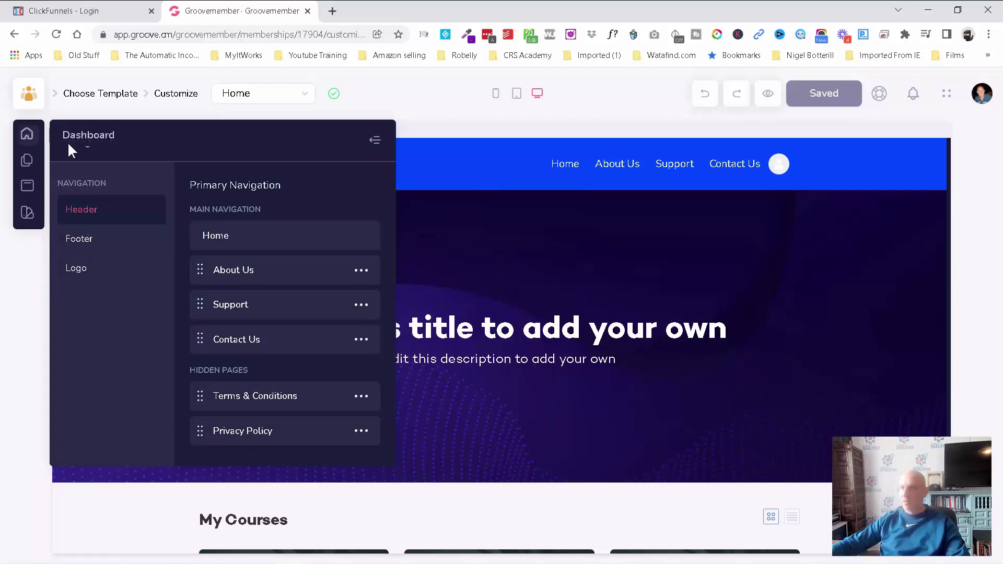
click(856, 163)
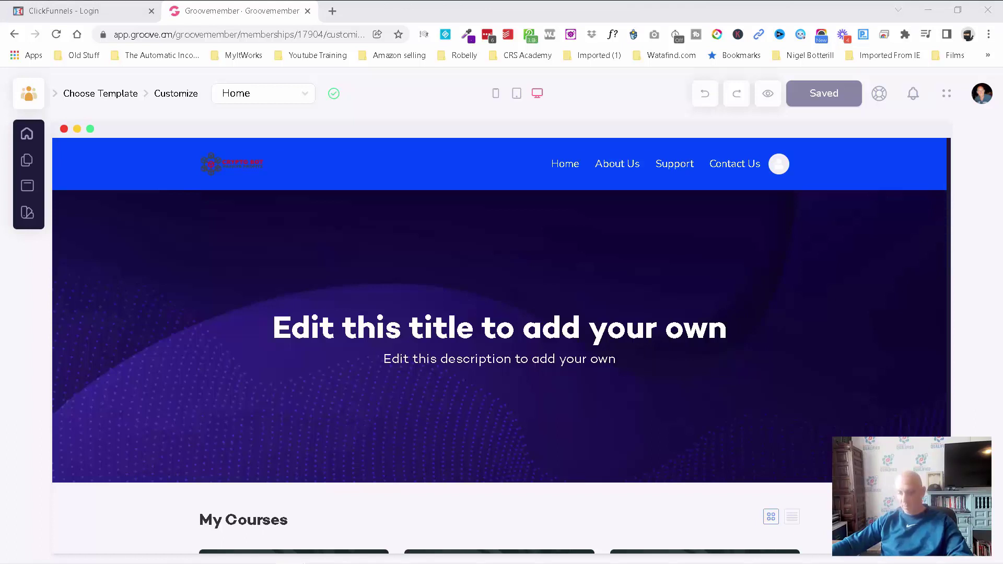
- Replace the home page banner title with "Welcome to the Crypto Bot Passive Profits Program"
click(524, 330)
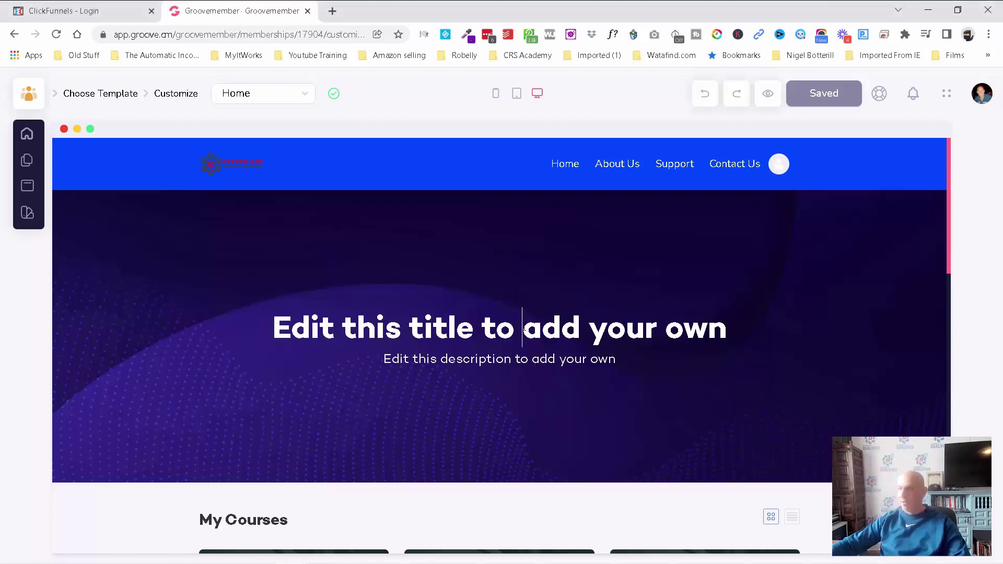
triple_click(524, 329)
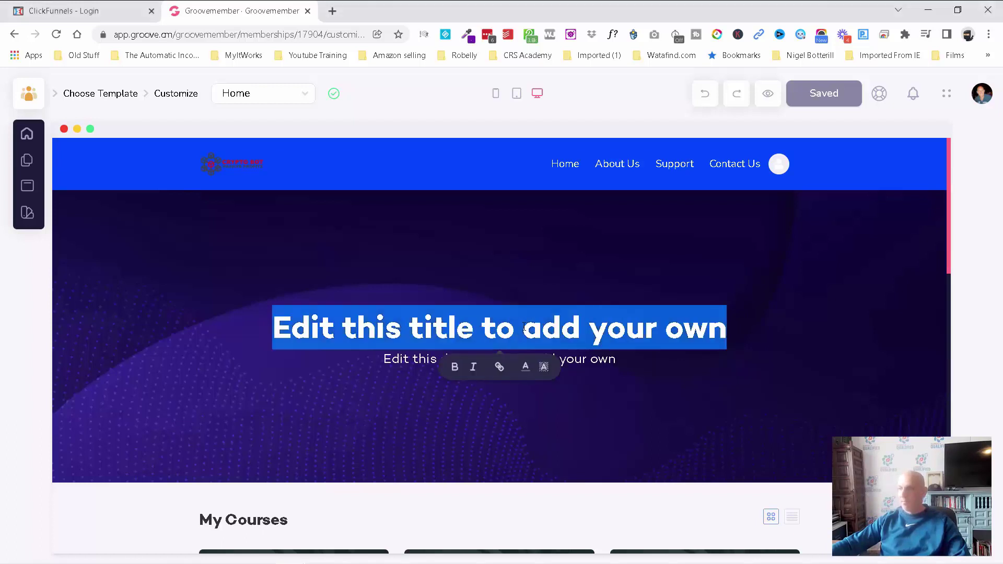
right_click(524, 329)
click(593, 132)
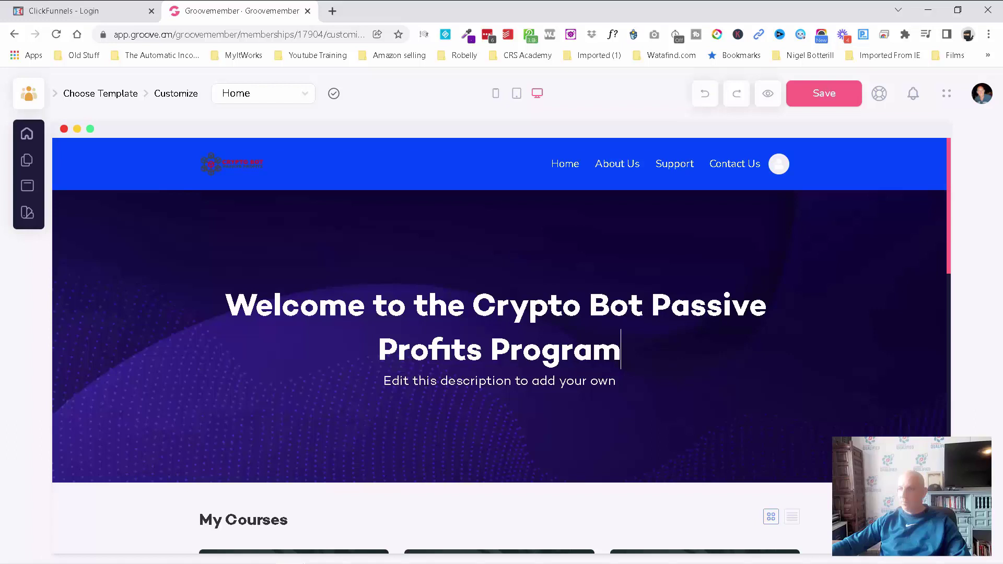
- Replace the banner description below the welcome title with "Get started below" and save the home page
triple_click(426, 381)
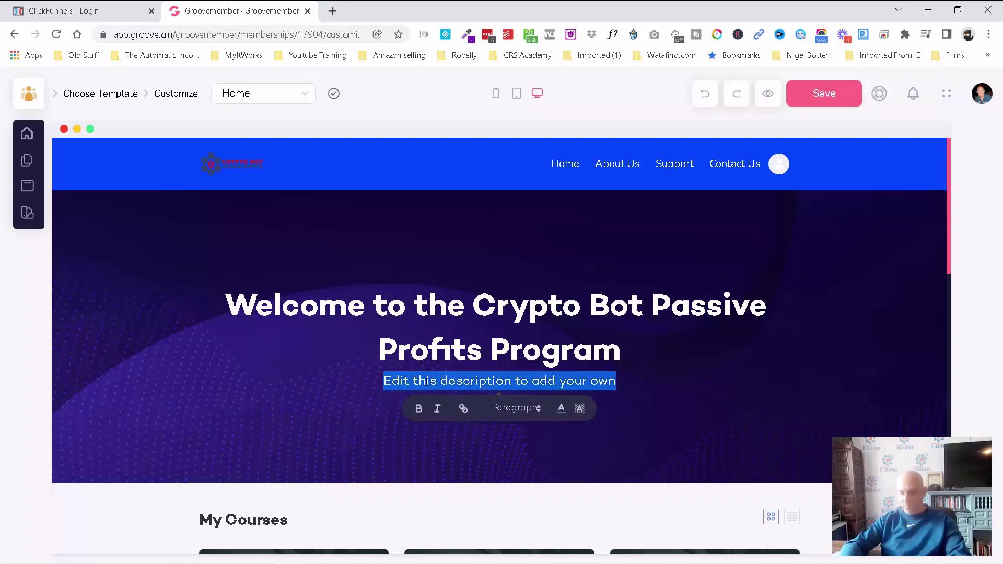
text(Get star)
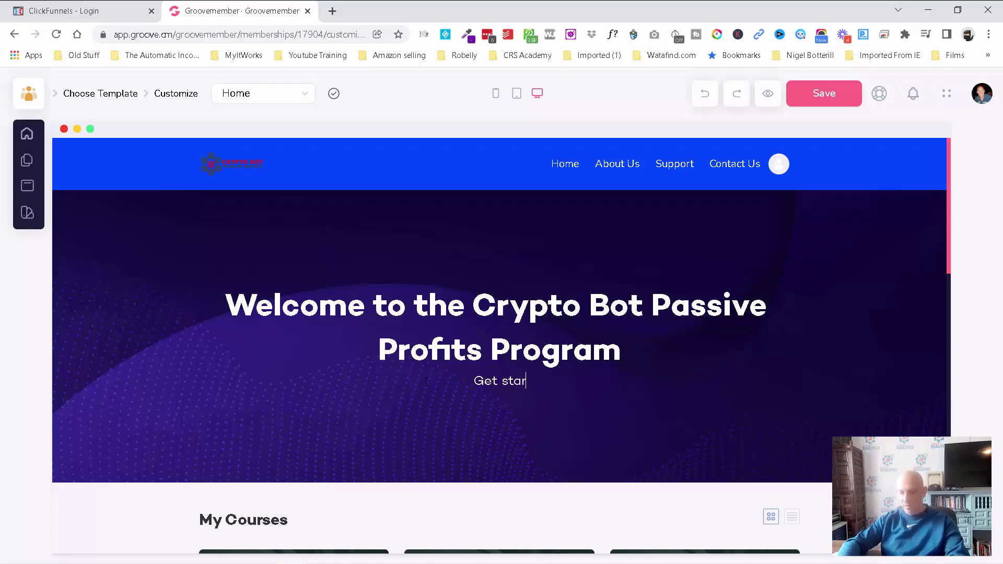
text(ted below)
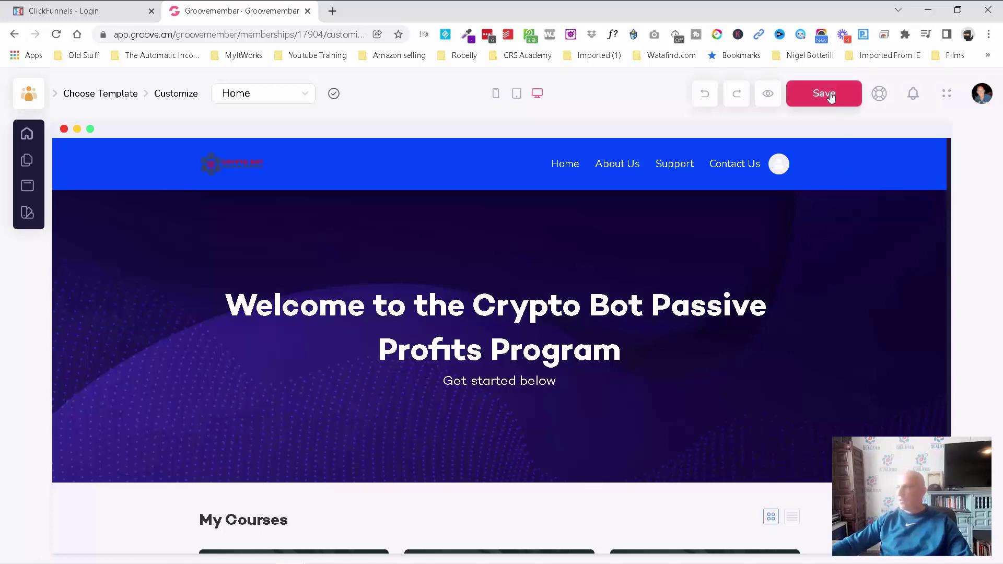
click(825, 94)
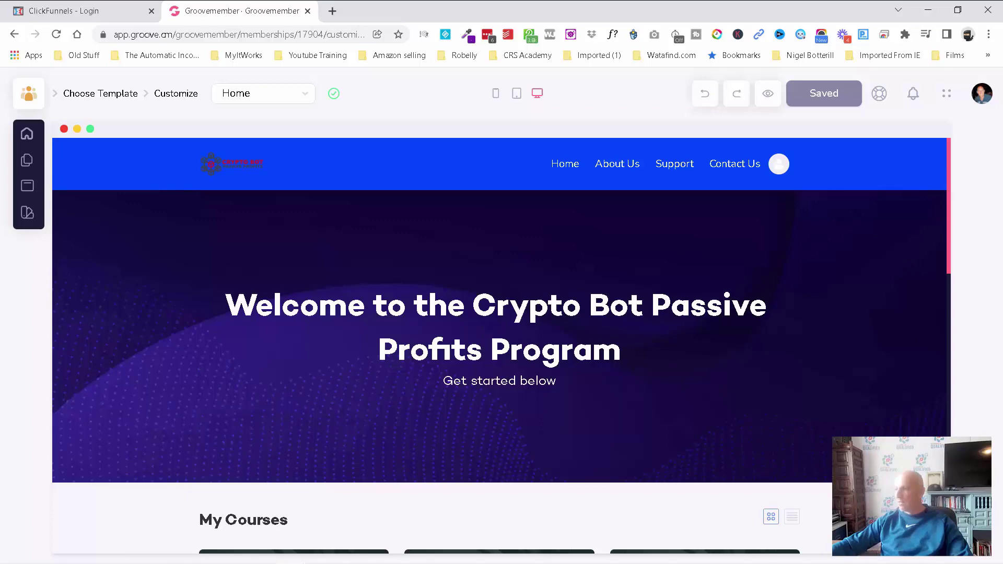
- Set the home banner background to the black 4096 x 1022 image with dark cube outlines from the image library, and save the page
click(671, 343)
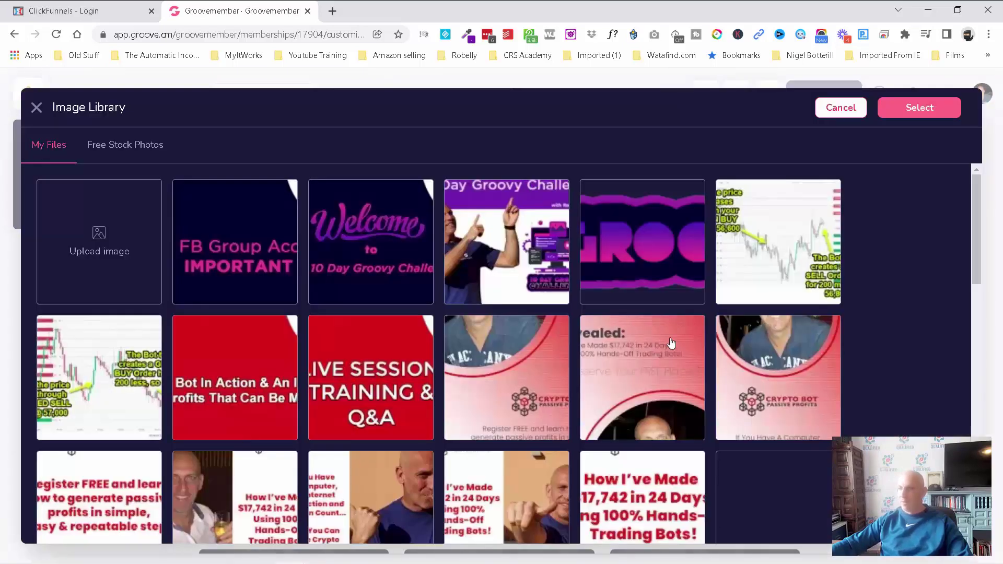
scroll(689, 366, down, 6)
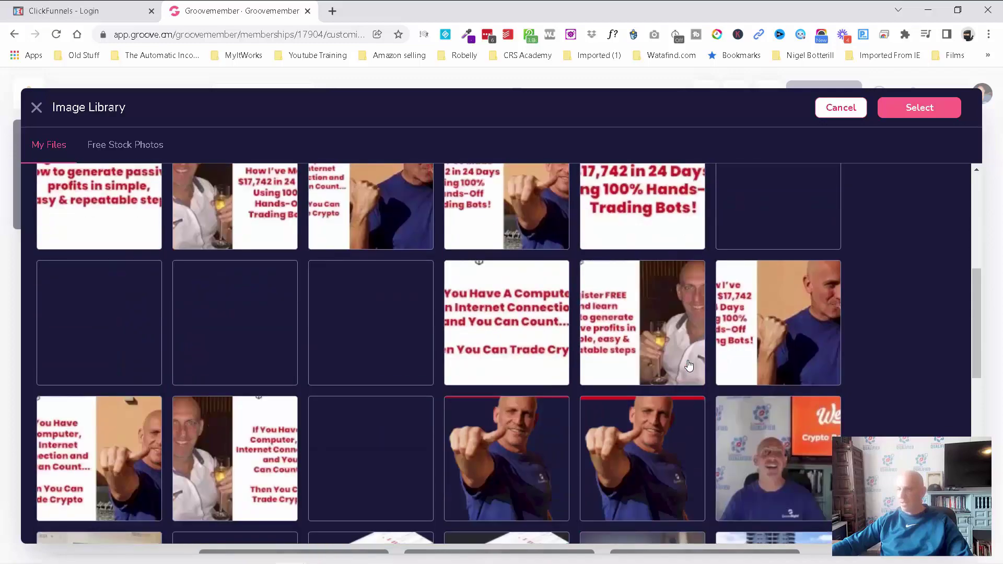
scroll(688, 365, down, 10)
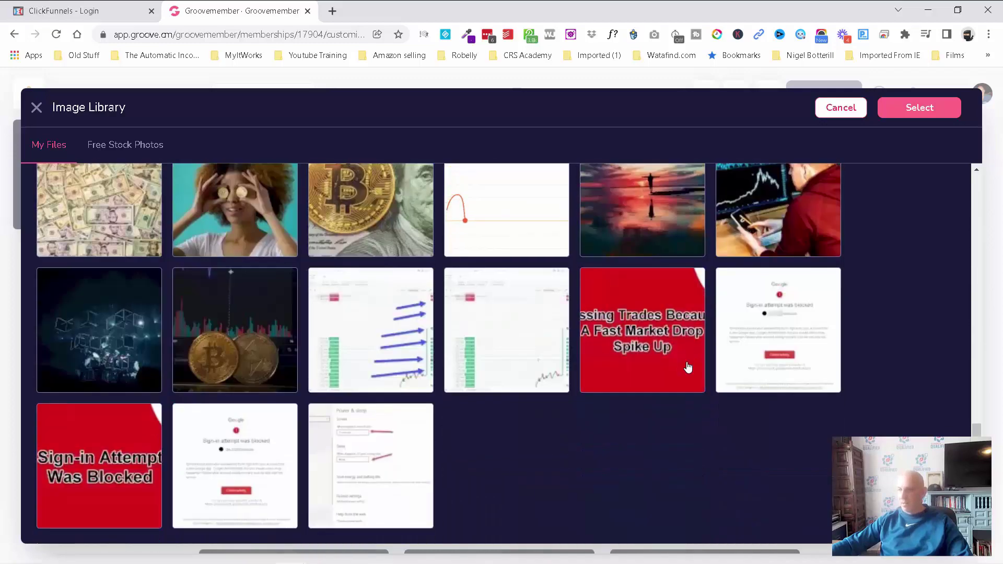
scroll(689, 366, down, 10)
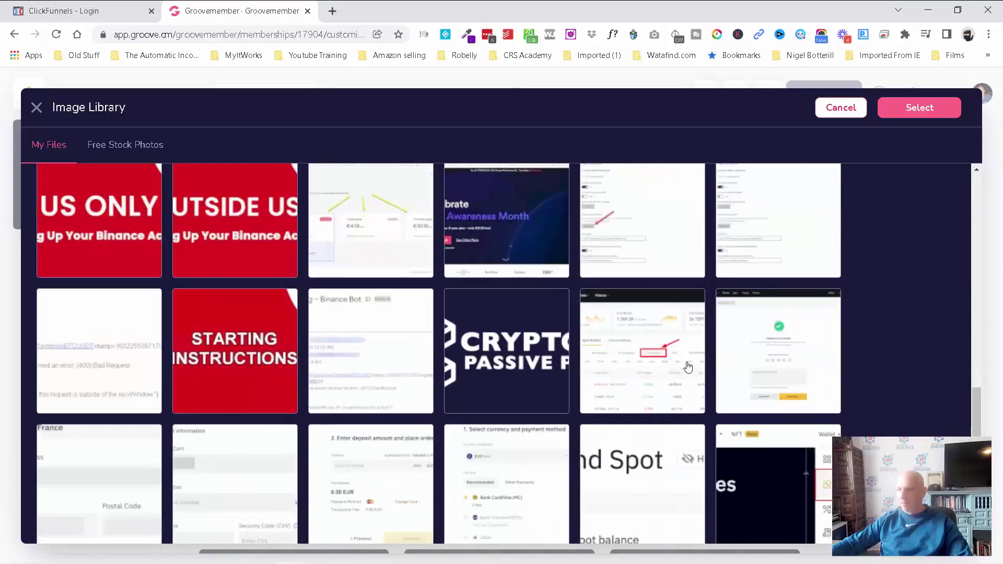
scroll(689, 368, down, 8)
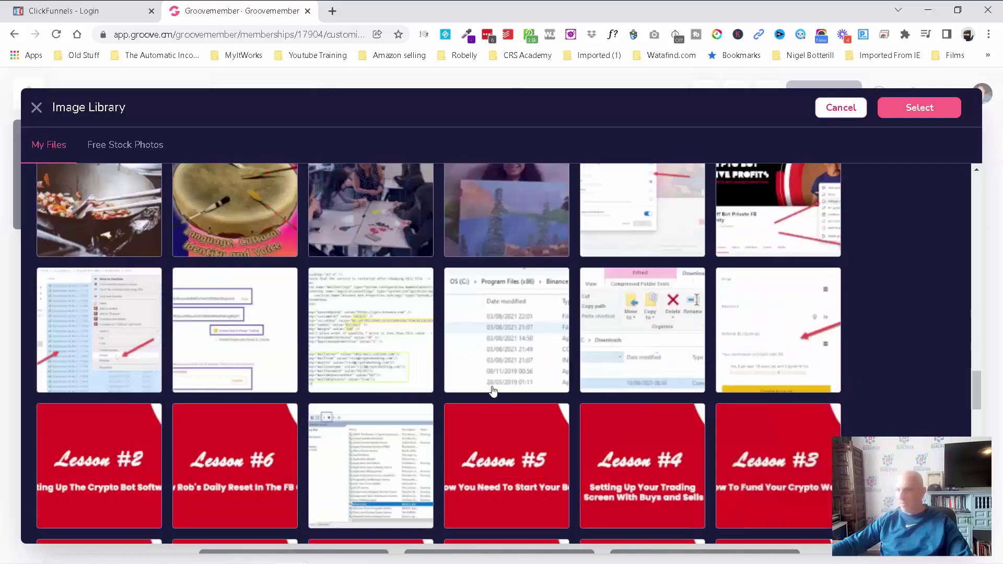
scroll(615, 385, down, 10)
scroll(615, 385, down, 5)
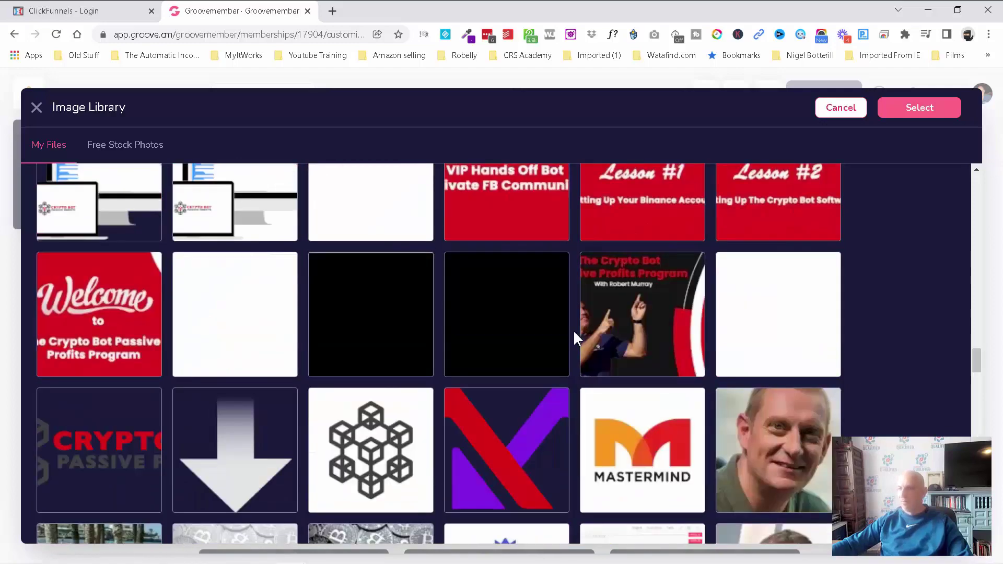
click(347, 310)
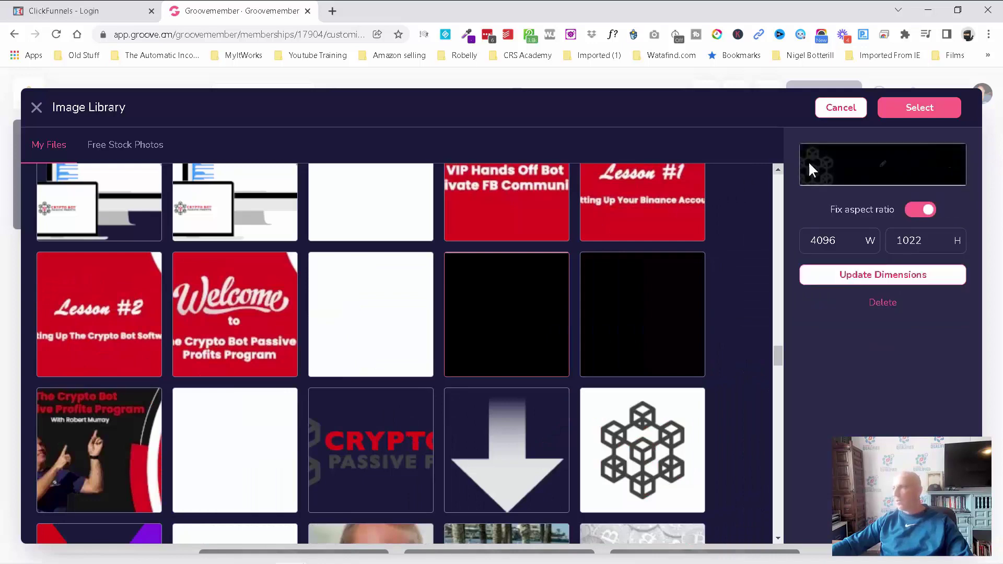
click(931, 107)
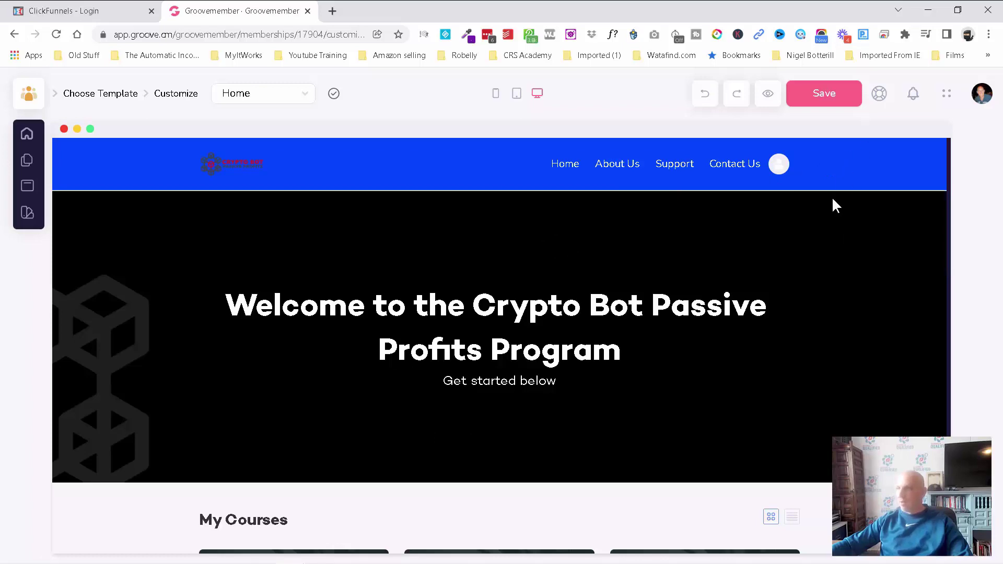
scroll(834, 236, down, 6)
scroll(831, 262, down, 10)
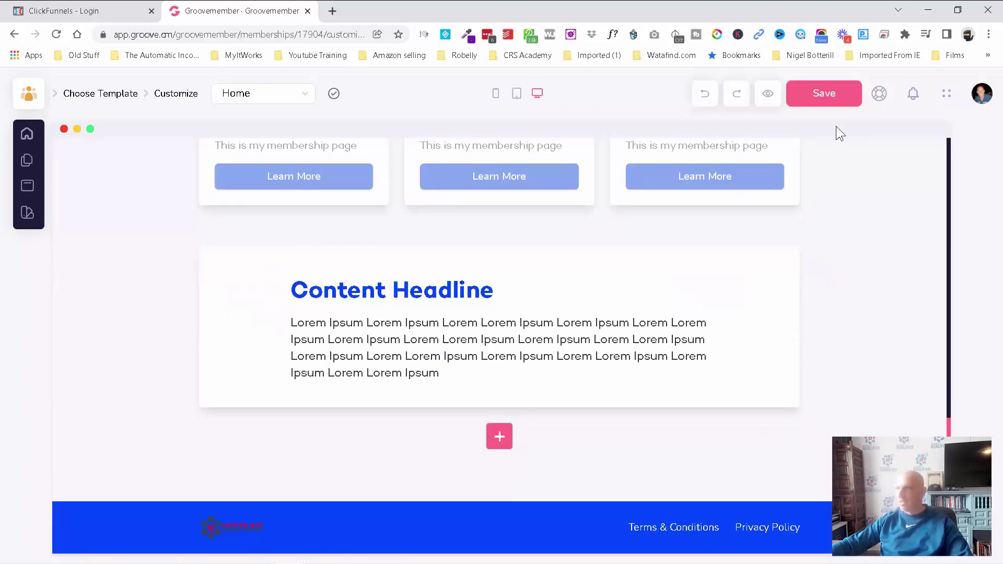
click(829, 94)
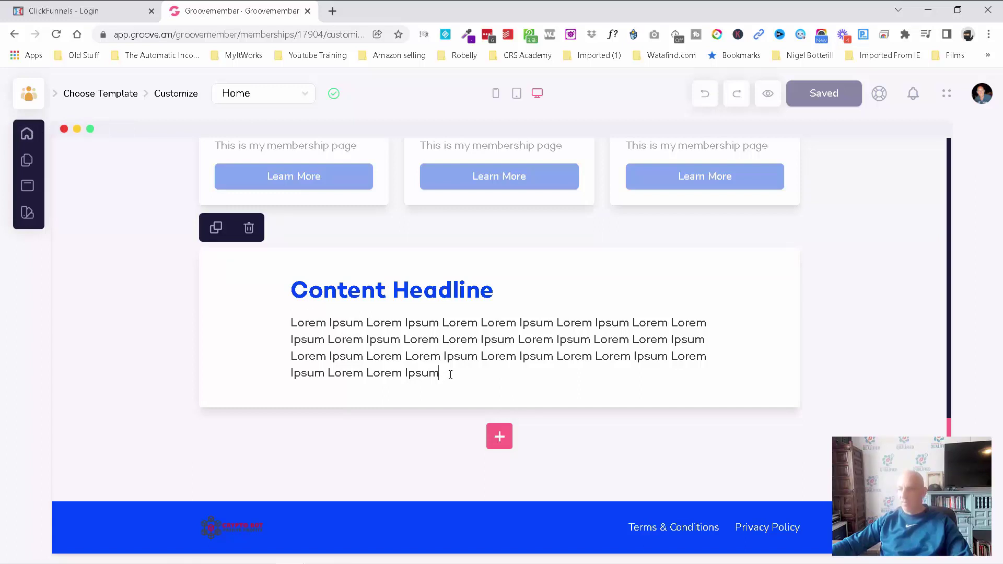
- Add an empty line with its insert options shown under the Content Headline text, and add a Video section below that block
key(Return)
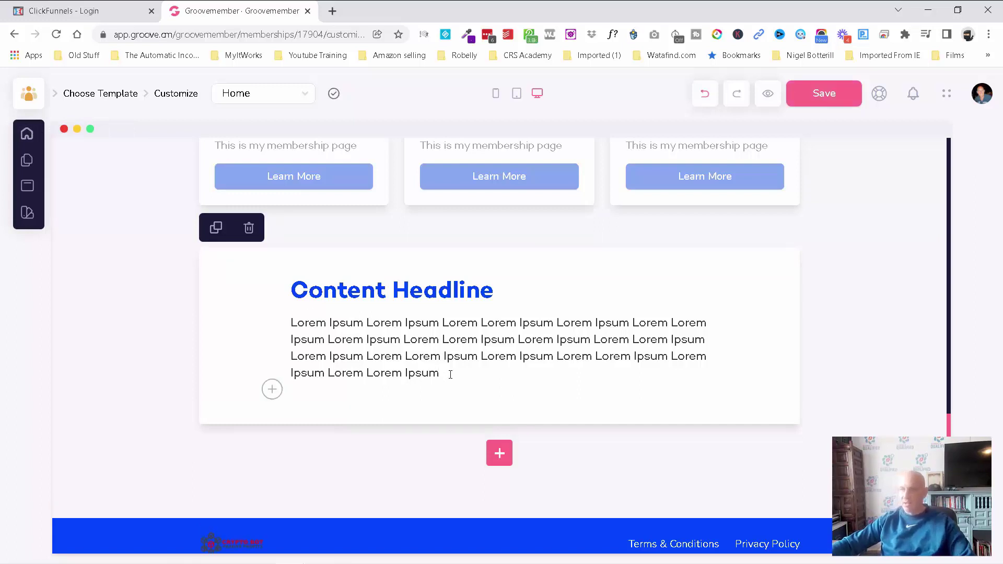
click(272, 390)
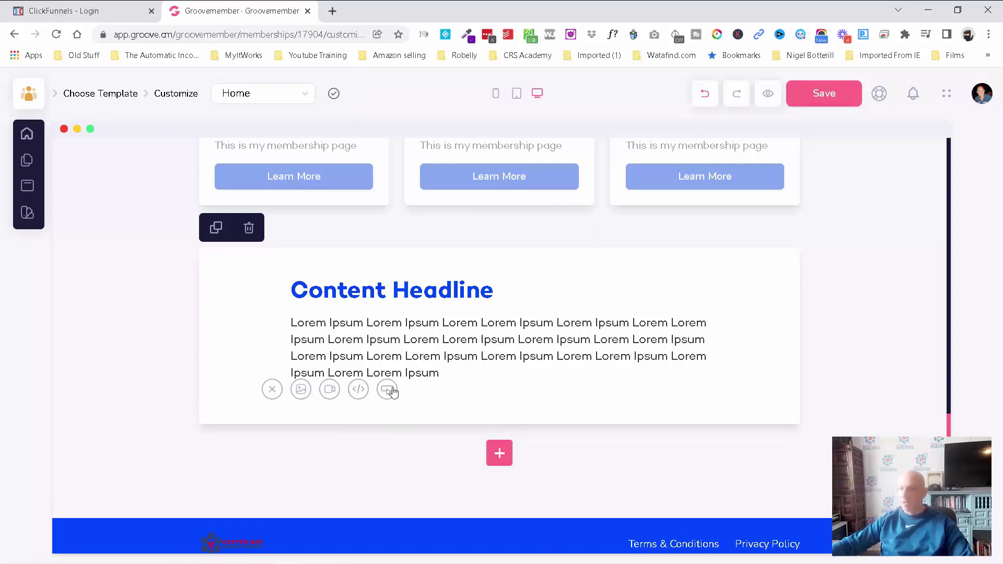
click(500, 454)
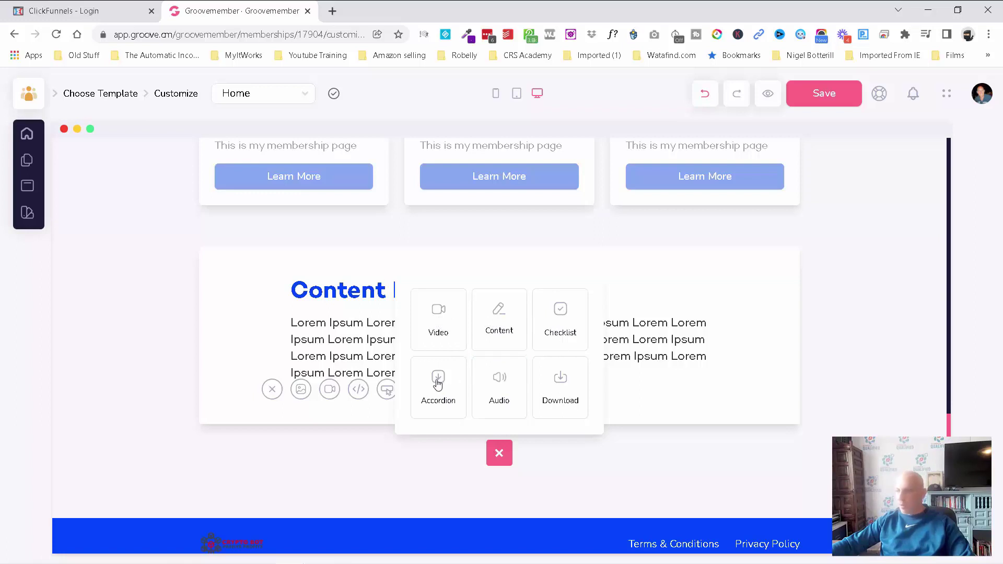
click(437, 321)
scroll(451, 399, down, 5)
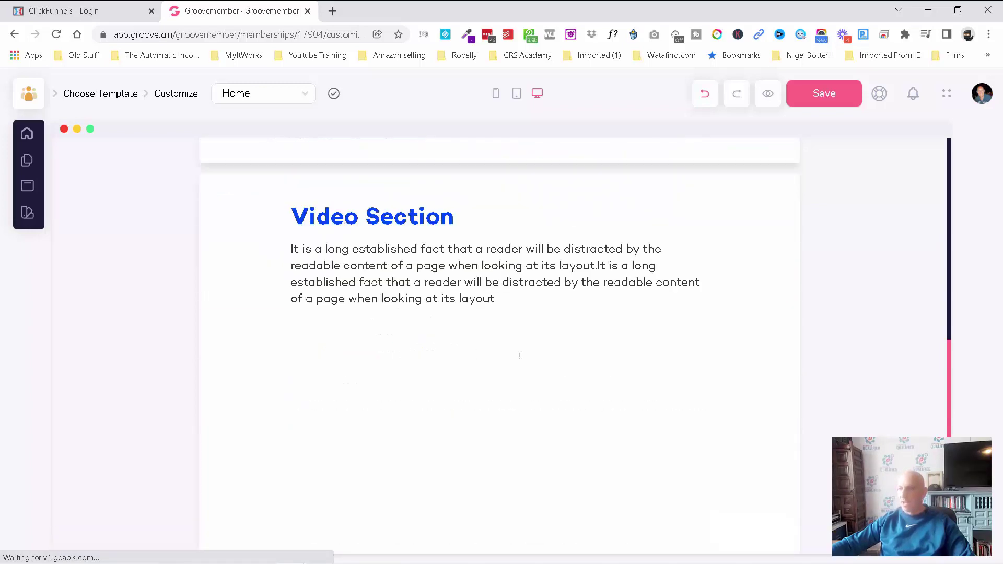
scroll(481, 356, down, 1)
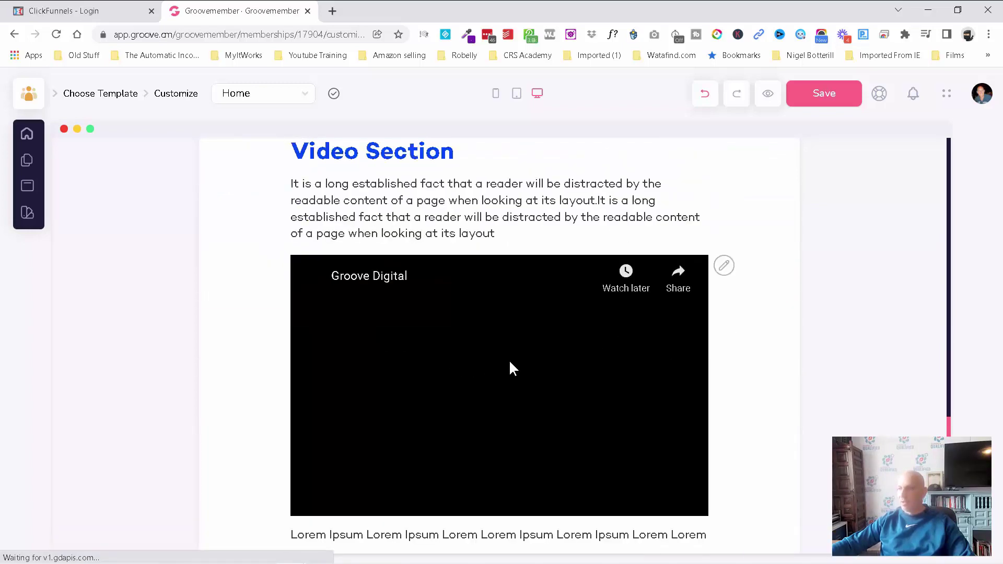
- Replace the placeholder video in the Video Section with "How the bot works" from the video library
click(724, 266)
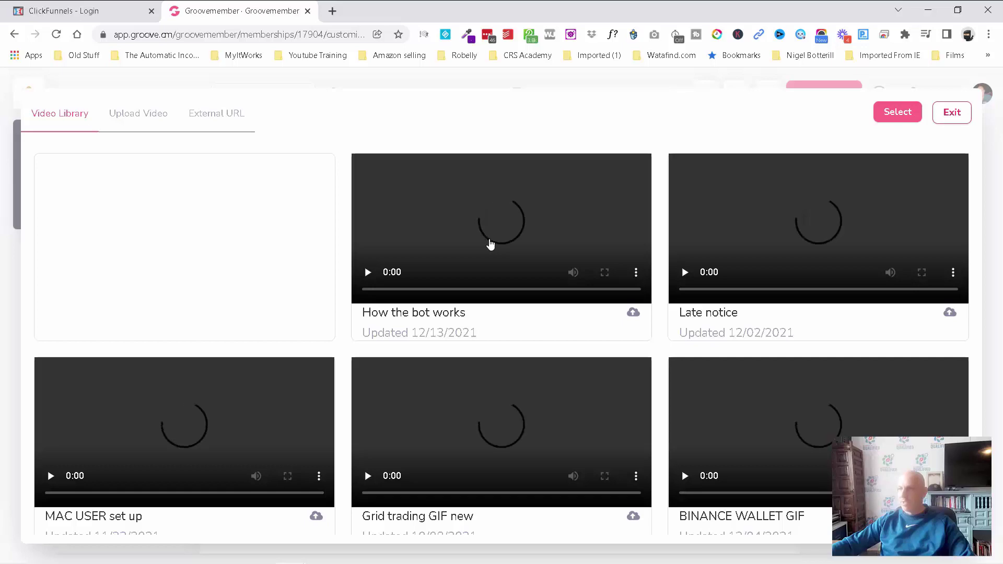
click(530, 214)
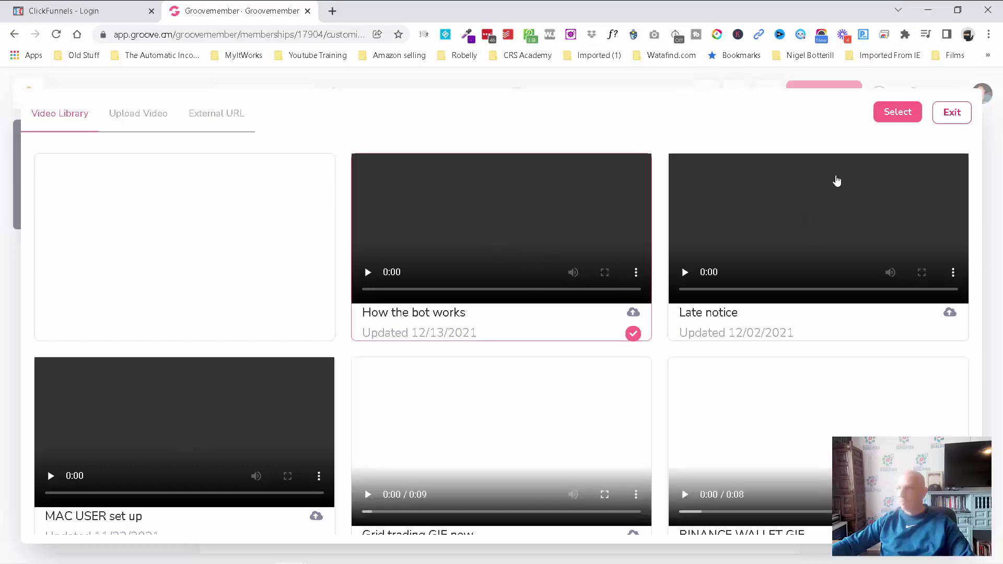
click(896, 112)
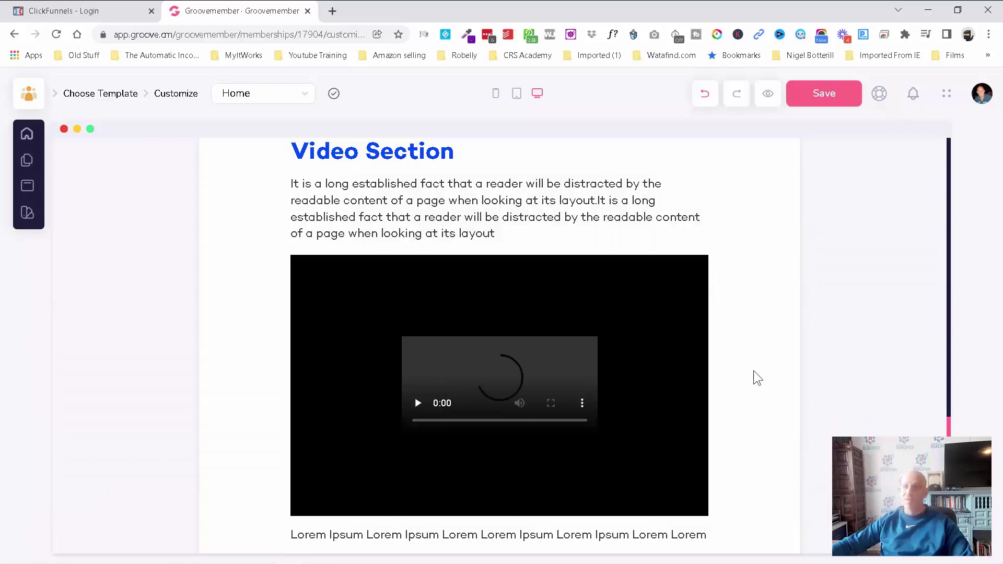
- Examine the home page's new video block and example course sections, trying the list and grid layouts of My Courses
scroll(758, 378, down, 3)
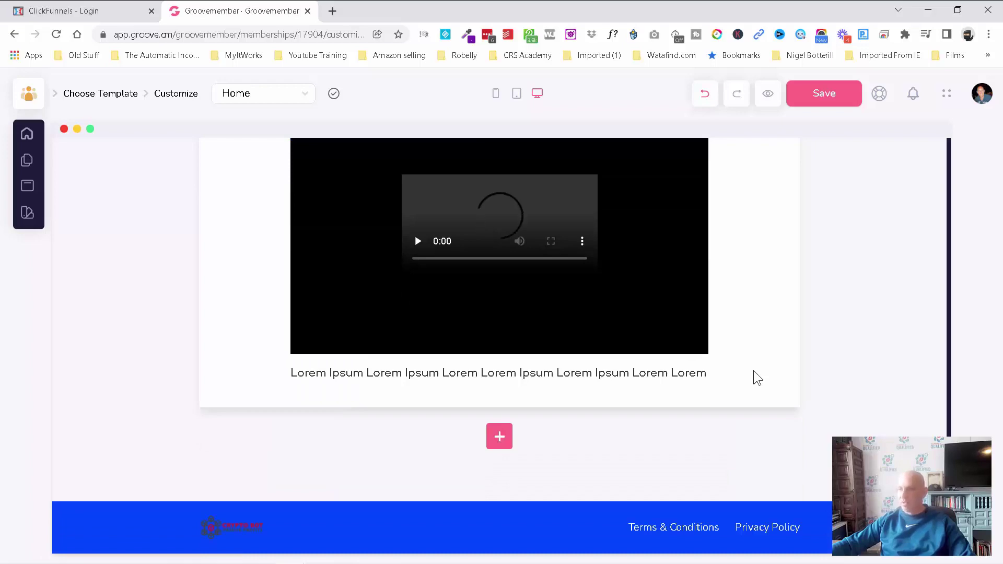
scroll(758, 378, up, 4)
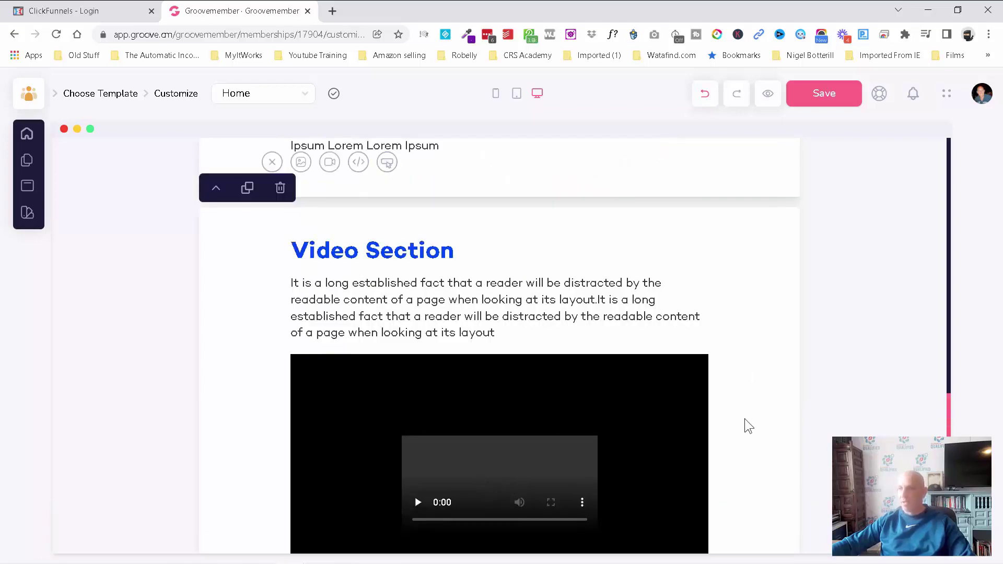
scroll(754, 421, up, 11)
scroll(755, 422, up, 4)
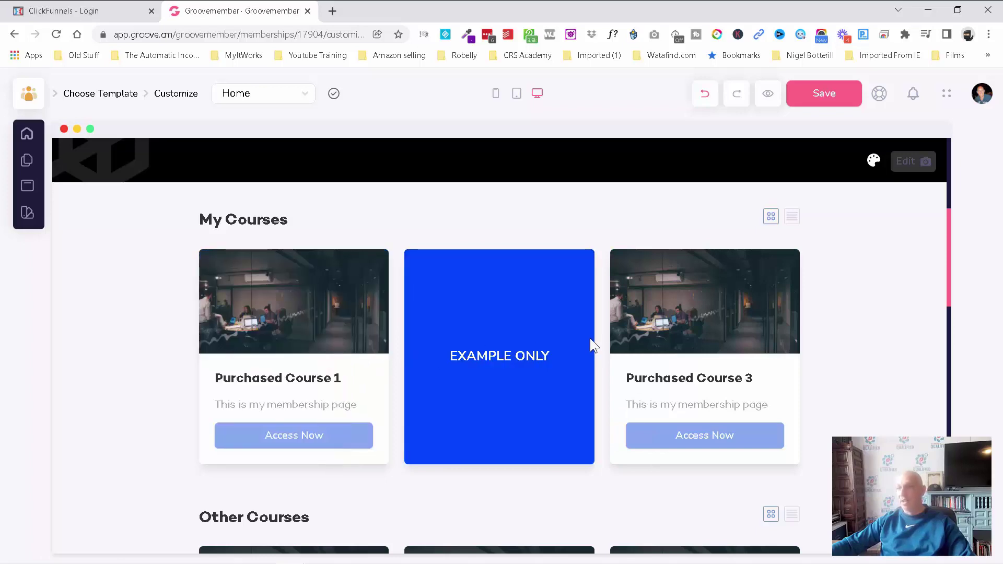
scroll(728, 338, down, 5)
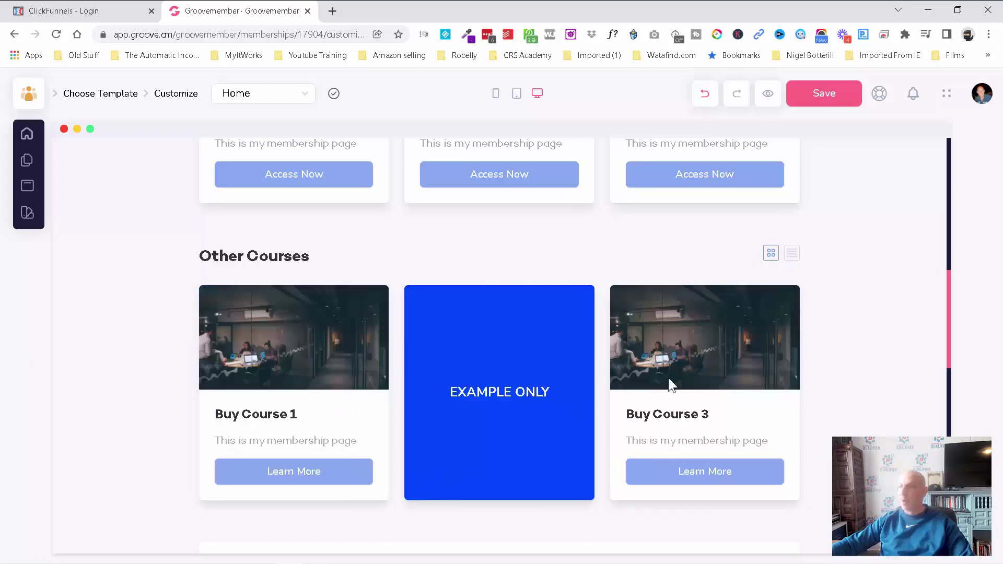
scroll(852, 303, up, 5)
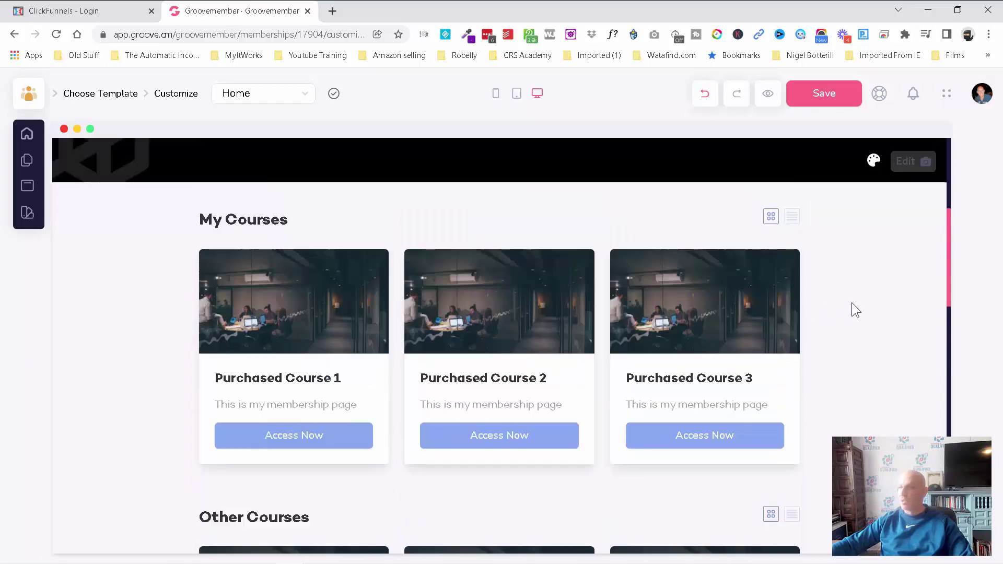
click(793, 216)
click(771, 218)
scroll(829, 268, down, 1)
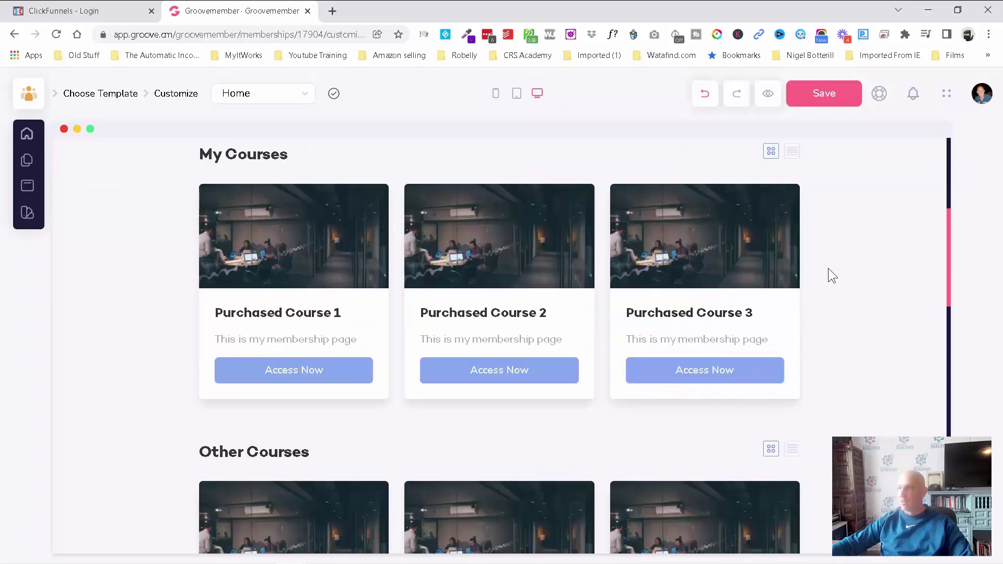
scroll(820, 271, up, 3)
scroll(645, 288, up, 5)
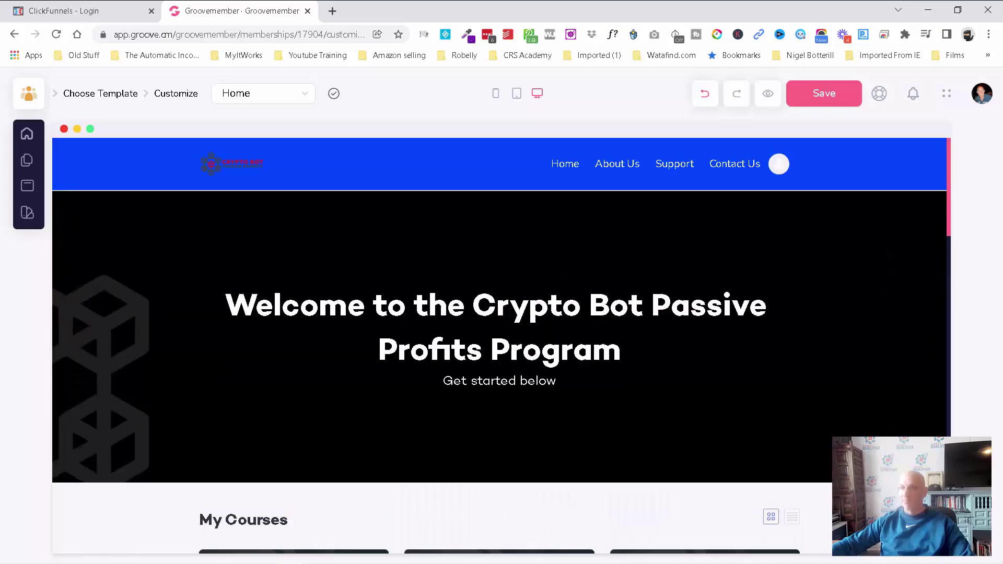
- Save the home page and preview it at tablet and mobile sizes, finishing in the desktop view
click(833, 99)
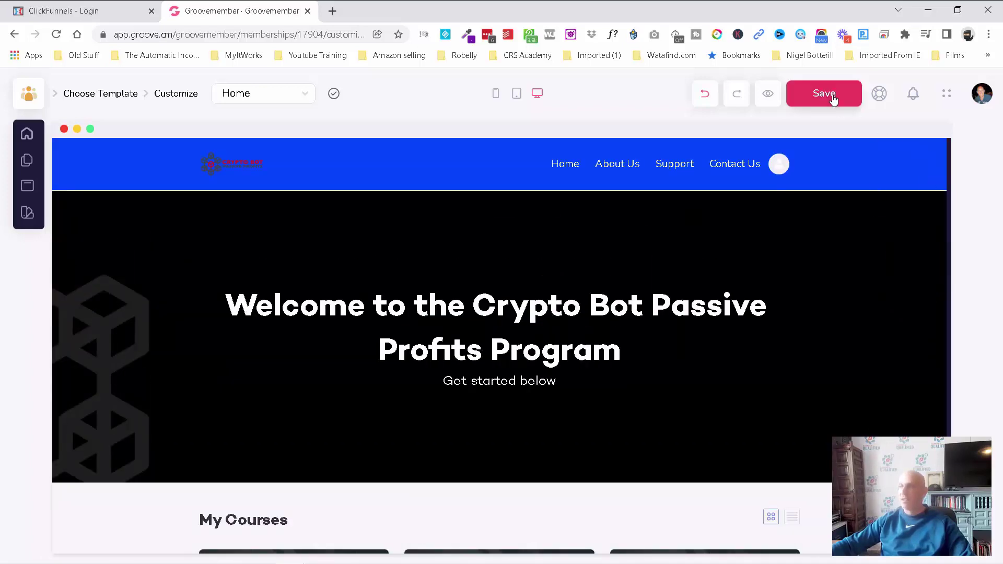
click(517, 94)
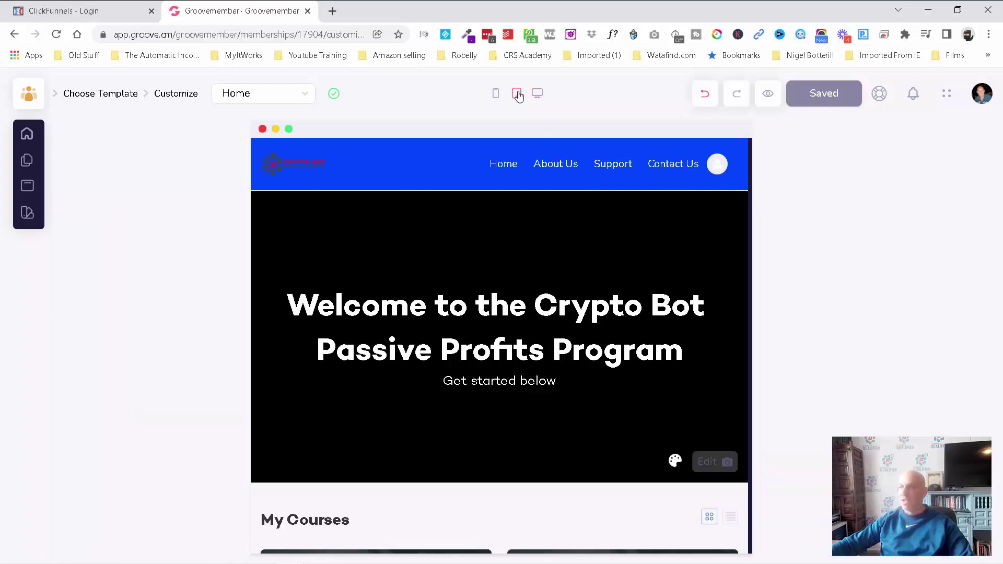
scroll(544, 214, down, 6)
scroll(544, 215, up, 6)
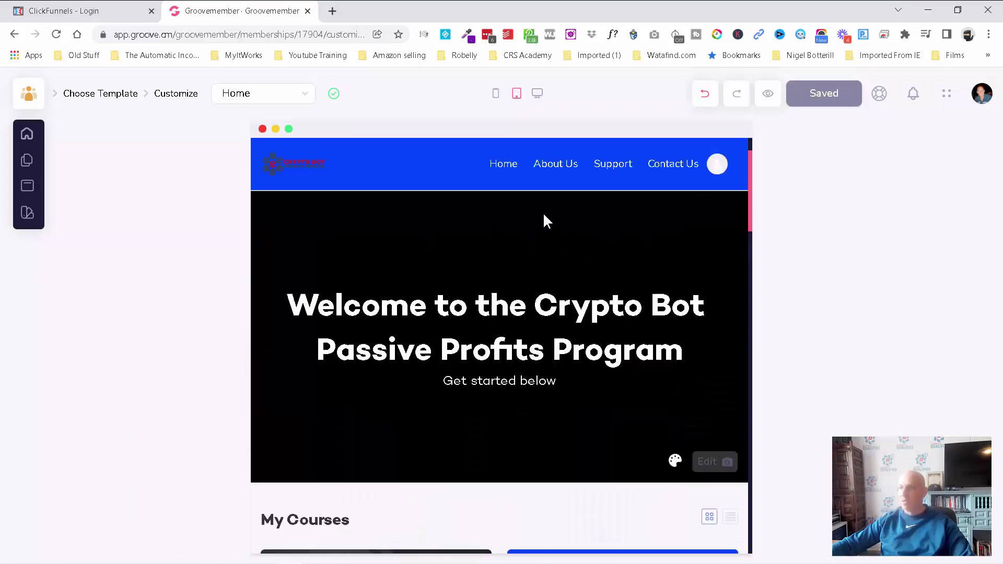
click(496, 93)
scroll(560, 302, down, 10)
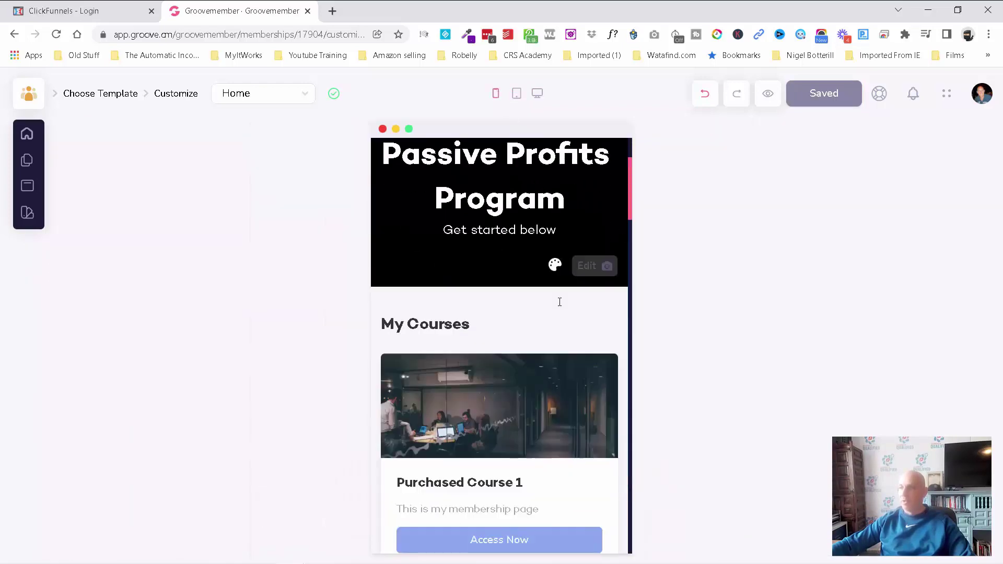
scroll(560, 302, up, 9)
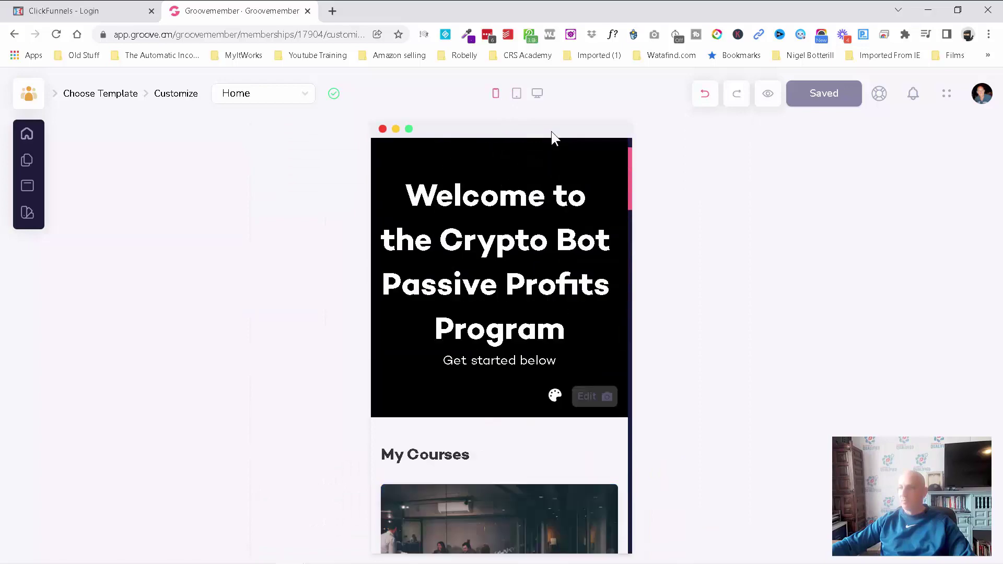
click(537, 94)
- Open the template's style settings, try the Dark style, and switch the site to the Custom style
click(119, 287)
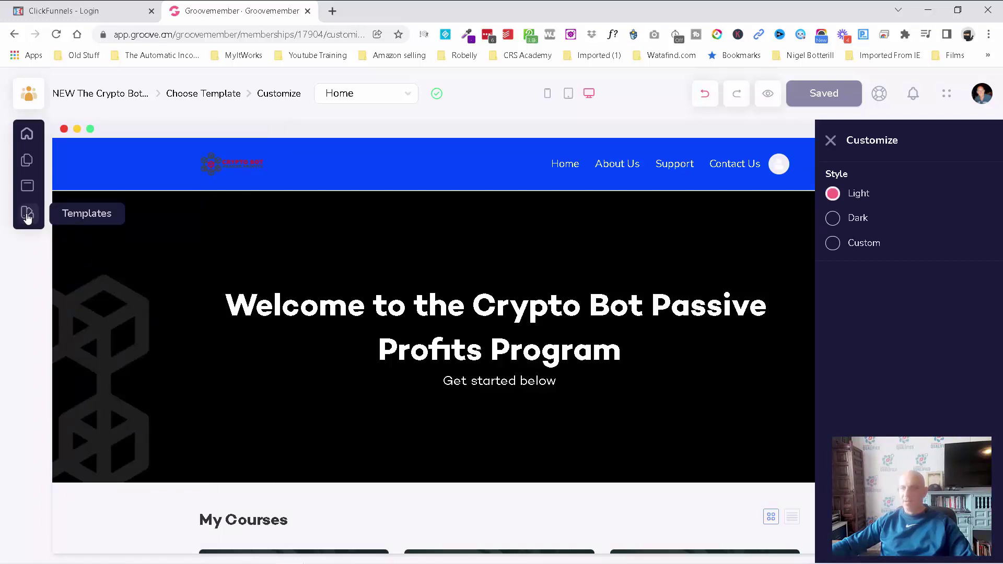
click(833, 219)
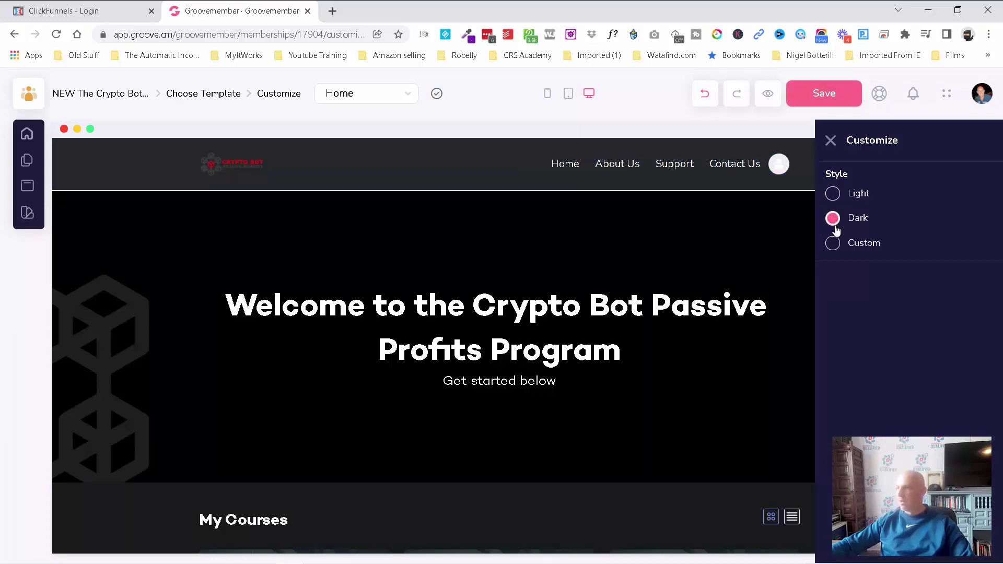
click(834, 243)
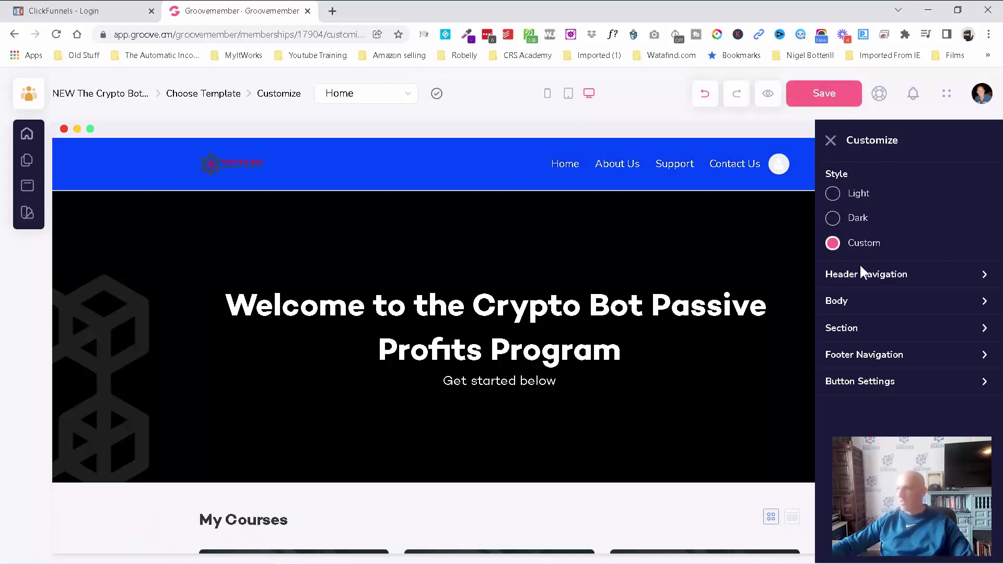
- Set the header navigation's background color to white (#FFFFFF) and its text color to black (#000000)
click(945, 275)
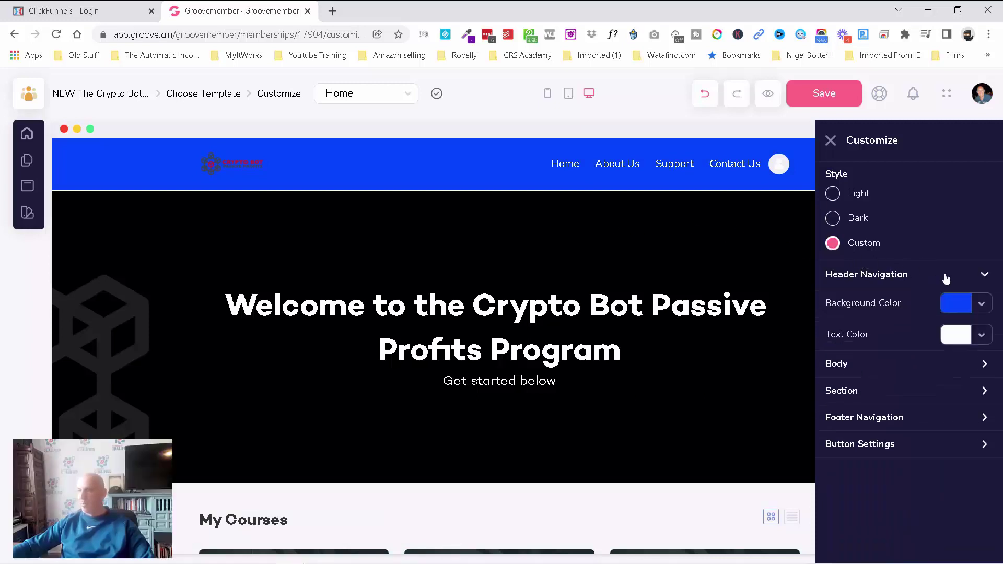
click(954, 302)
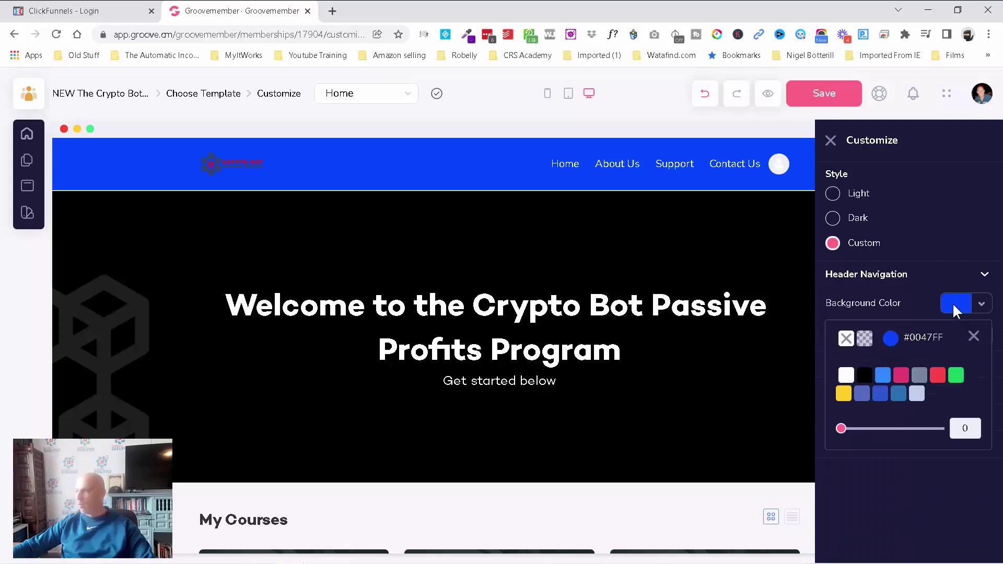
click(846, 375)
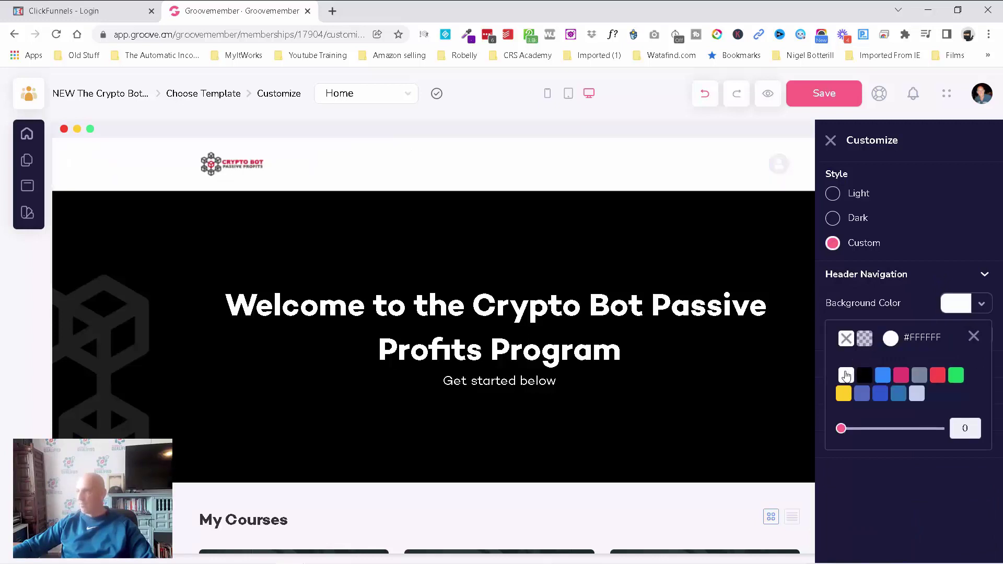
click(973, 337)
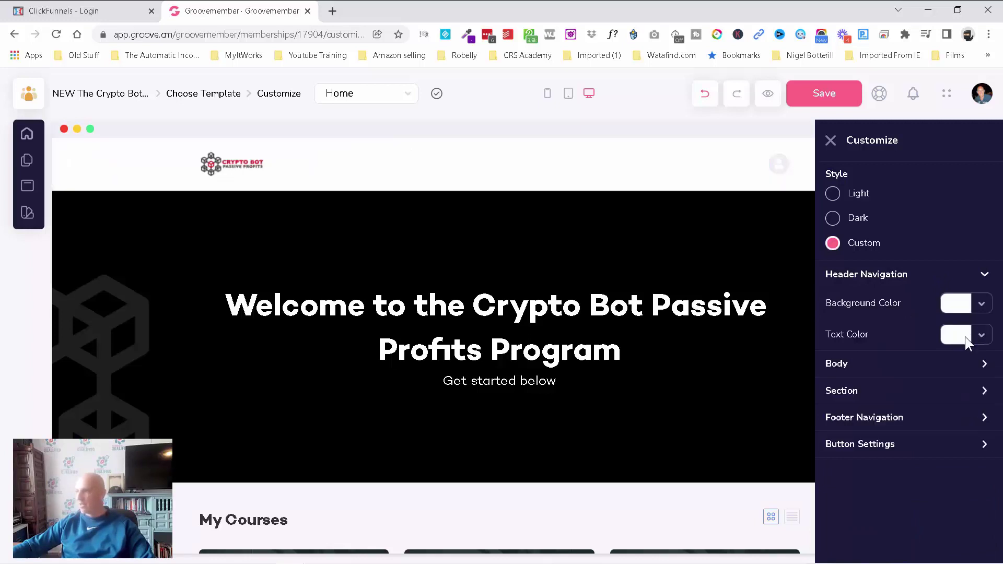
click(957, 337)
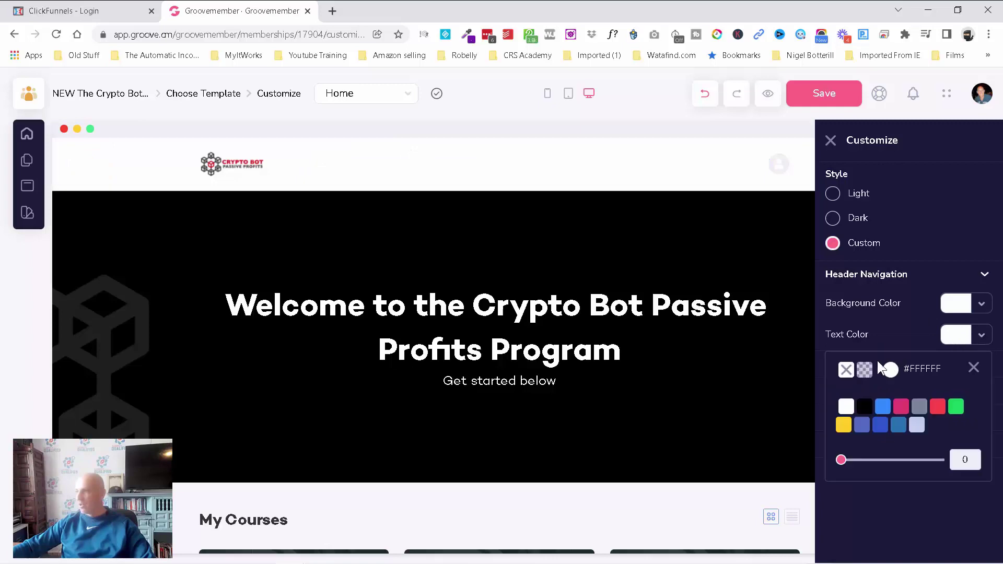
click(865, 409)
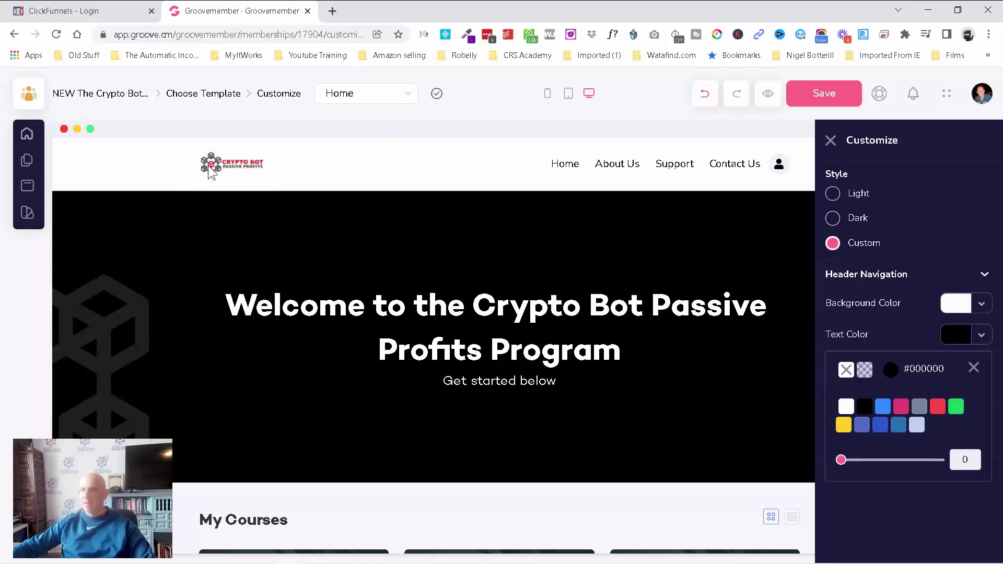
scroll(208, 291, down, 15)
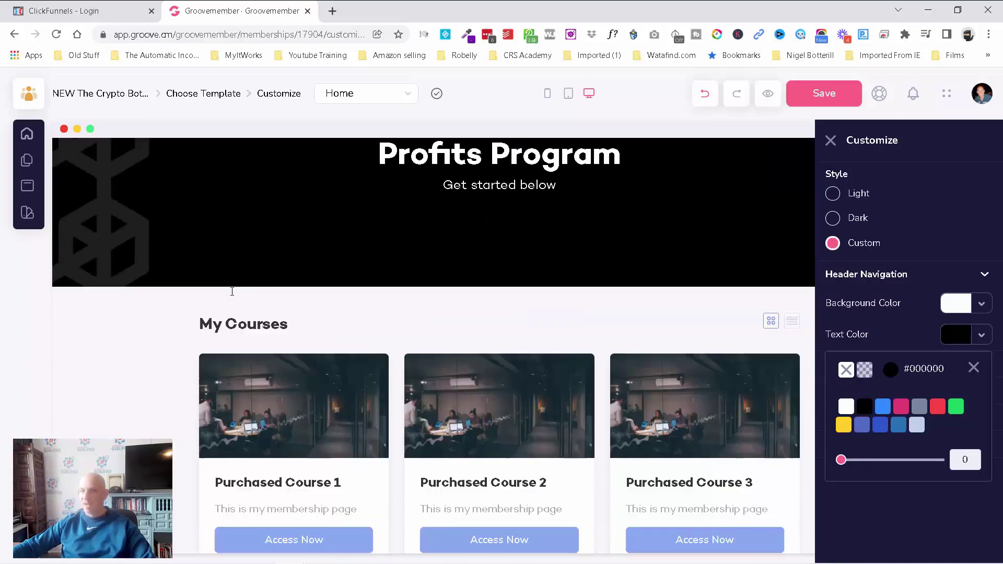
scroll(164, 303, down, 10)
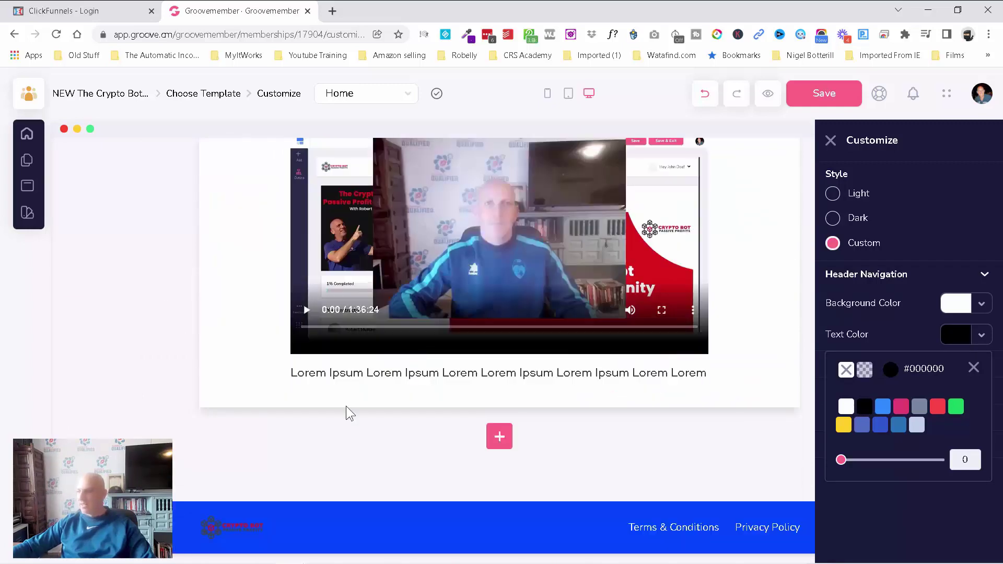
click(974, 368)
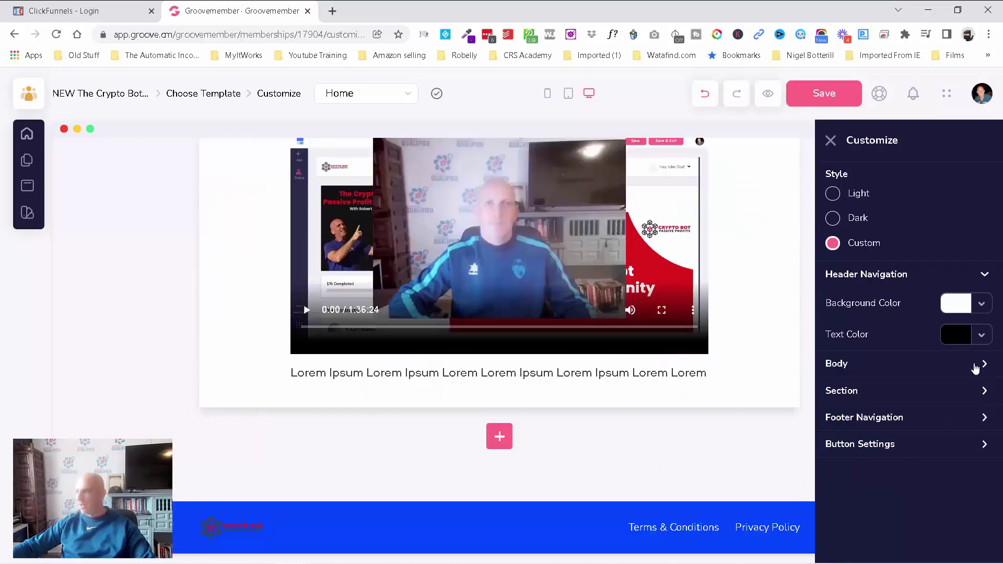
- Give the footer navigation a white background color and black text color
click(980, 417)
click(947, 446)
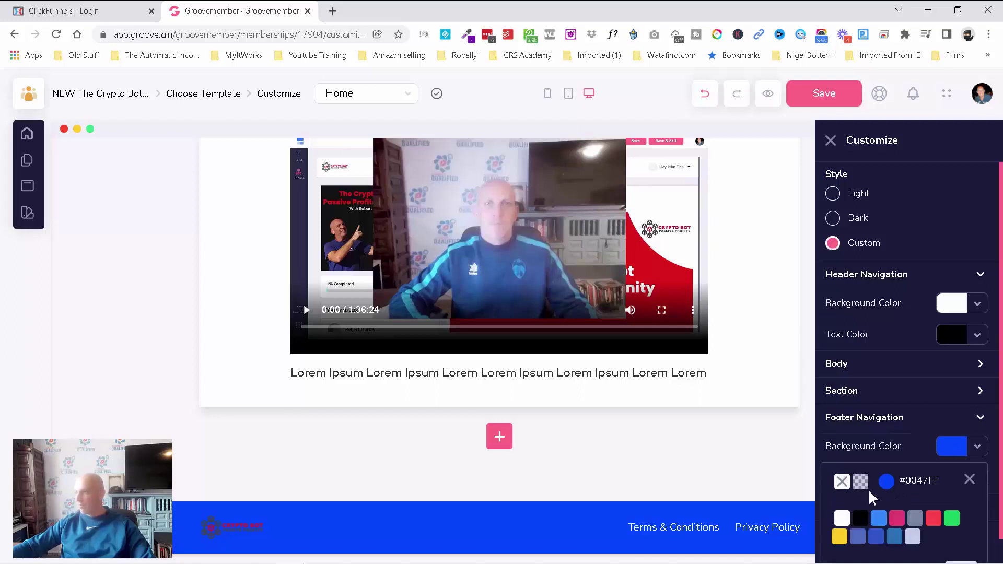
click(843, 517)
click(969, 478)
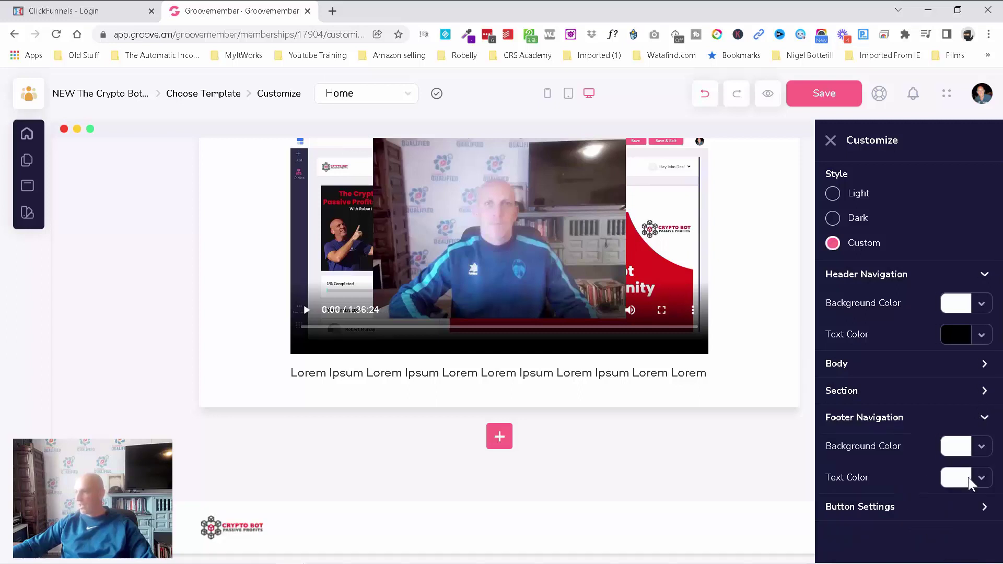
click(956, 478)
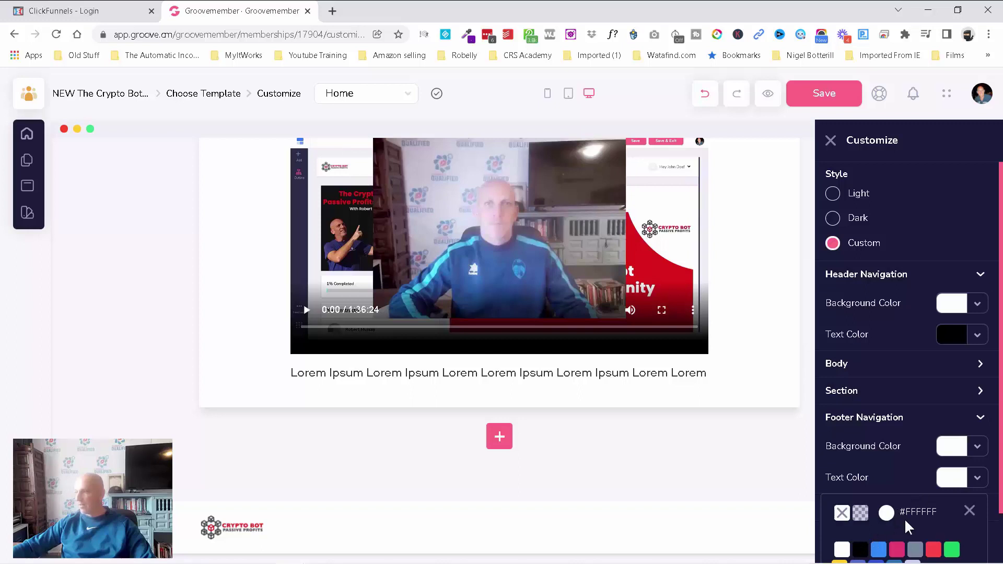
click(861, 550)
click(969, 512)
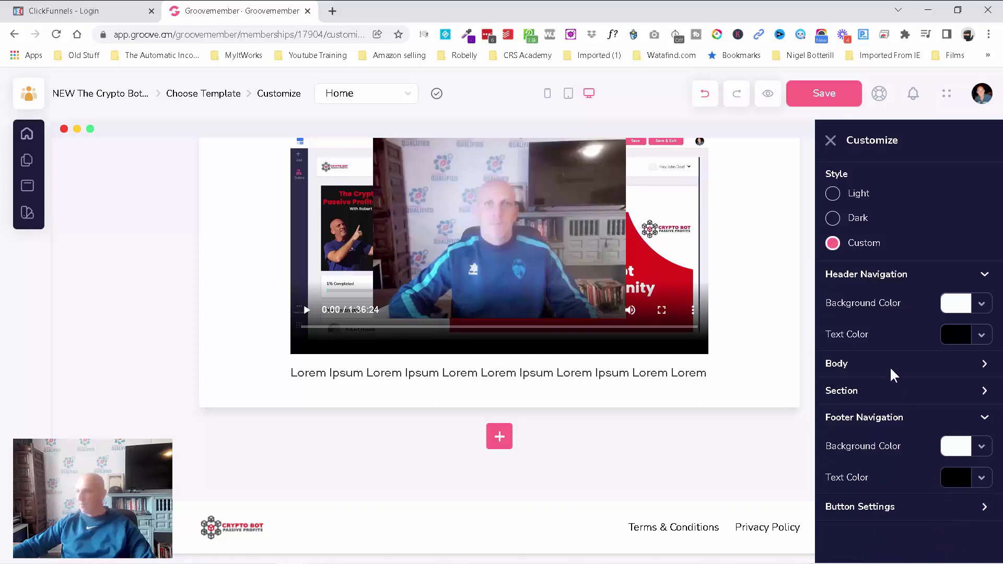
- Expand the Body and Section color settings and compare them with the course area of the home page
click(983, 368)
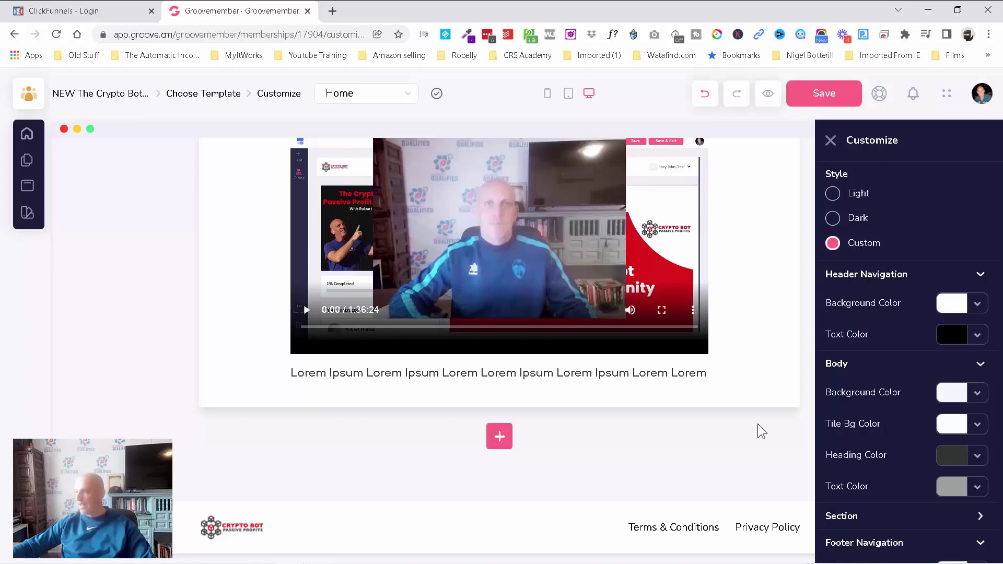
scroll(745, 419, up, 10)
scroll(746, 418, up, 8)
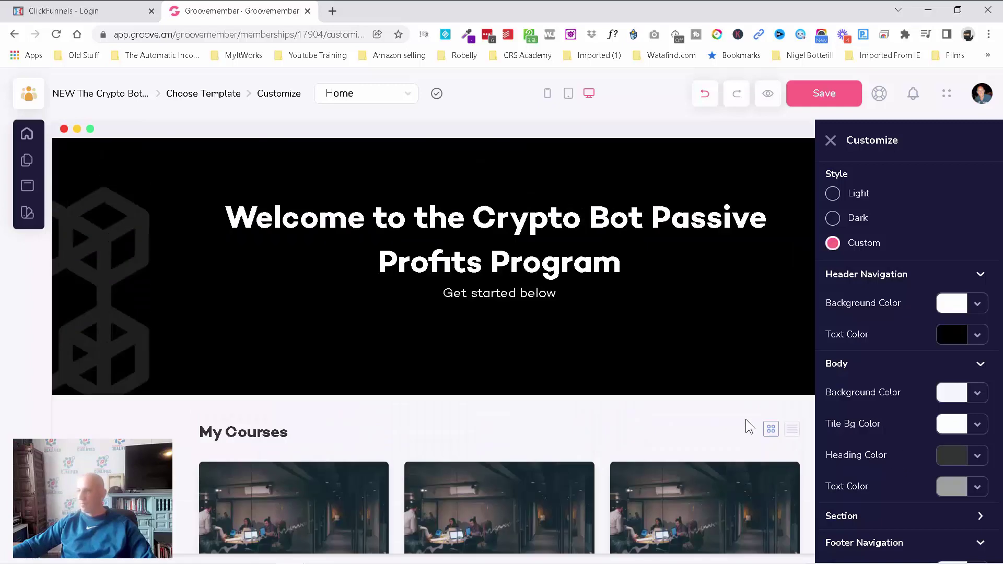
scroll(732, 408, down, 5)
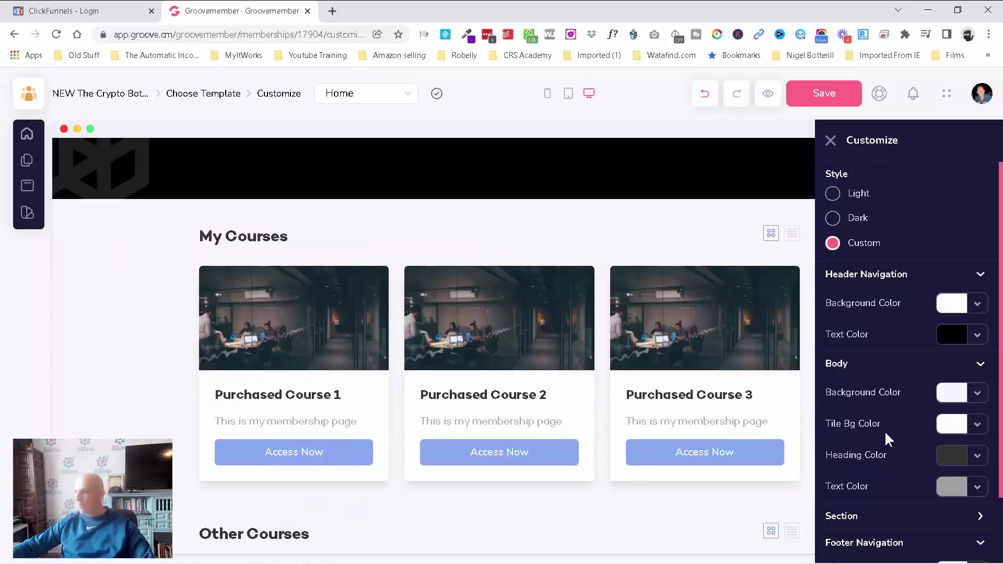
scroll(885, 431, down, 2)
click(905, 439)
scroll(885, 386, down, 2)
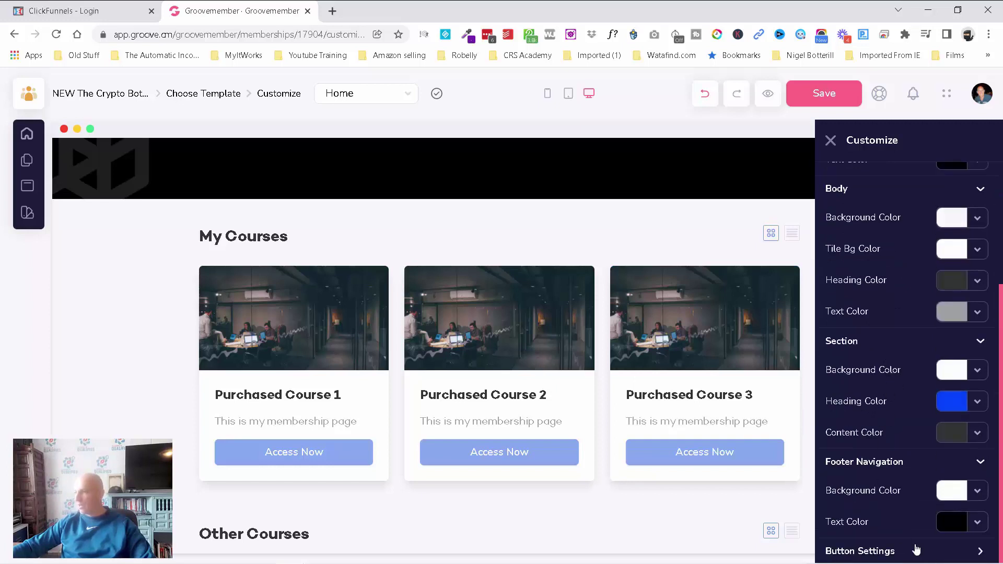
- Change the background color in the button settings to a strong red shade
click(914, 550)
scroll(887, 473, down, 1)
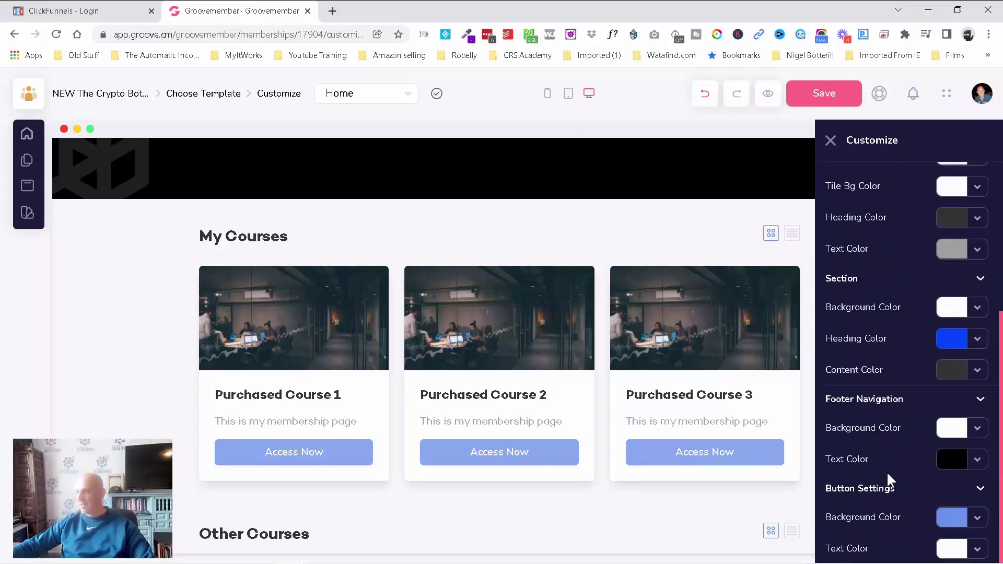
click(950, 518)
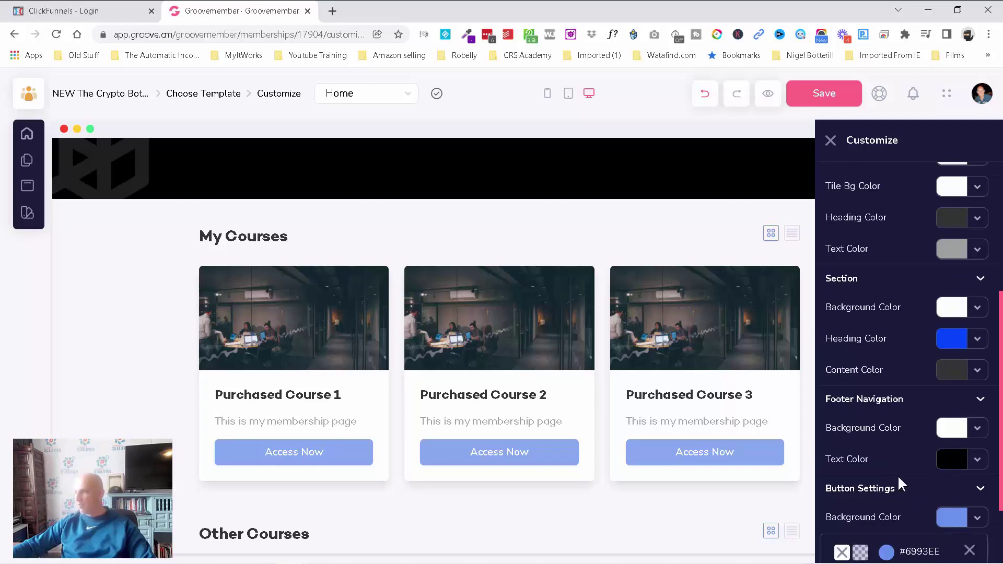
scroll(898, 478, down, 2)
mouse_move(935, 494)
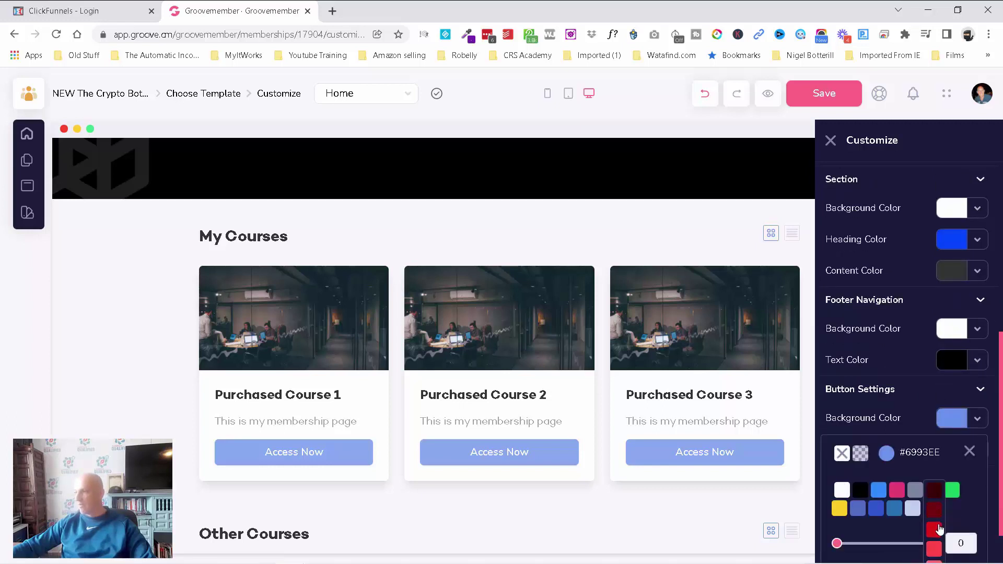
click(939, 529)
click(969, 452)
scroll(966, 450, up, 6)
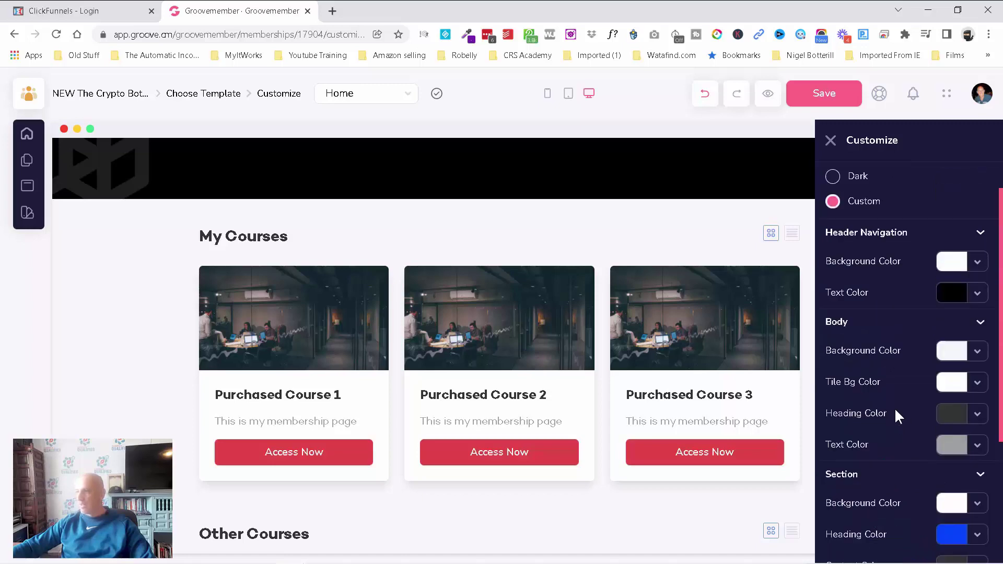
- Change the section heading color to red (#DC1818) for the Content Headline and Video Section blocks
scroll(719, 356, up, 5)
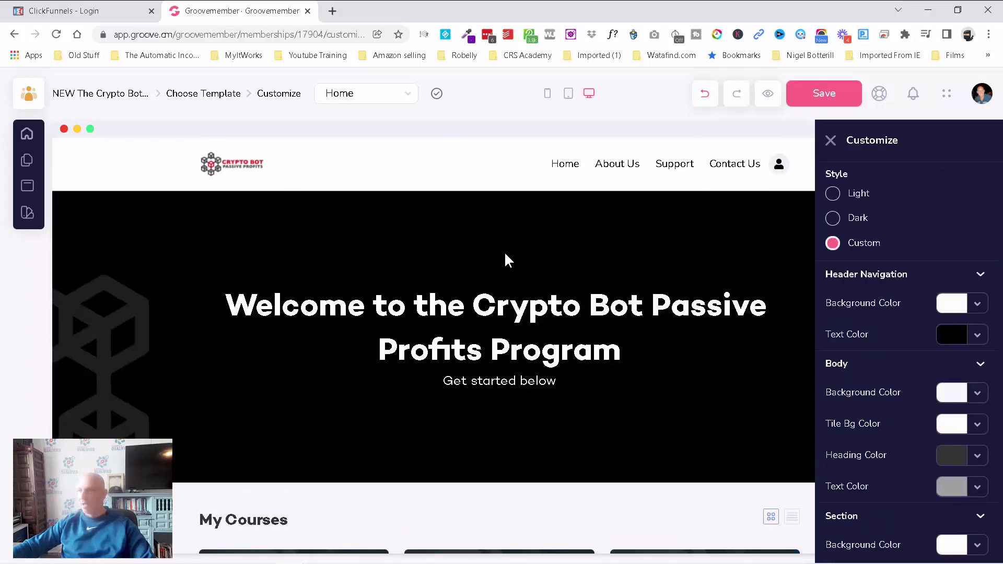
scroll(547, 280, down, 12)
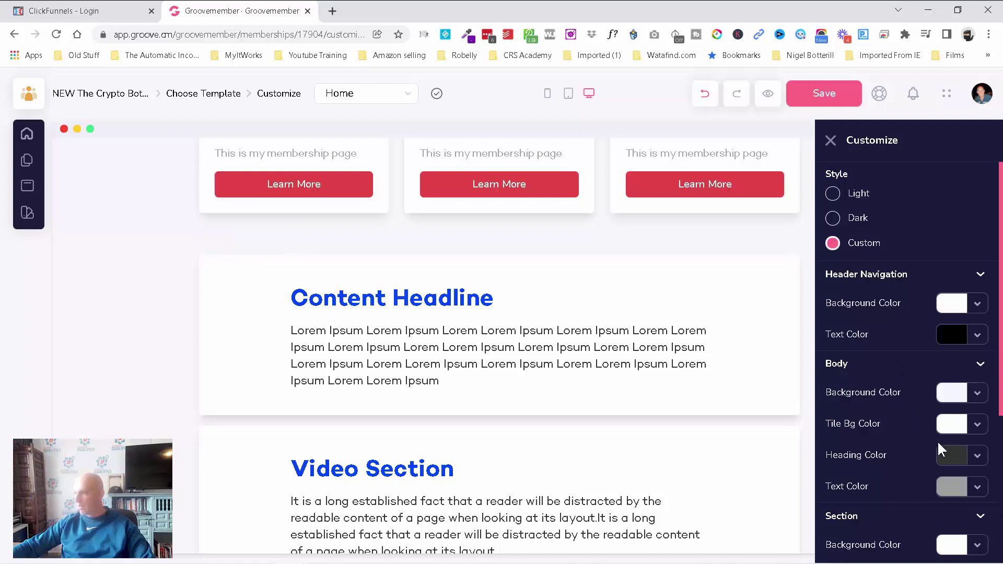
scroll(902, 410, down, 3)
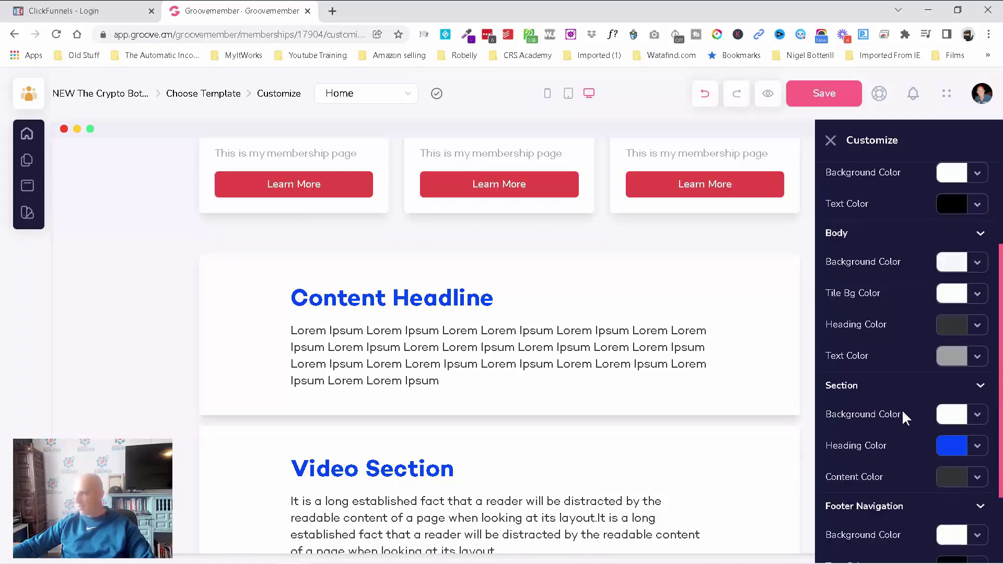
click(953, 447)
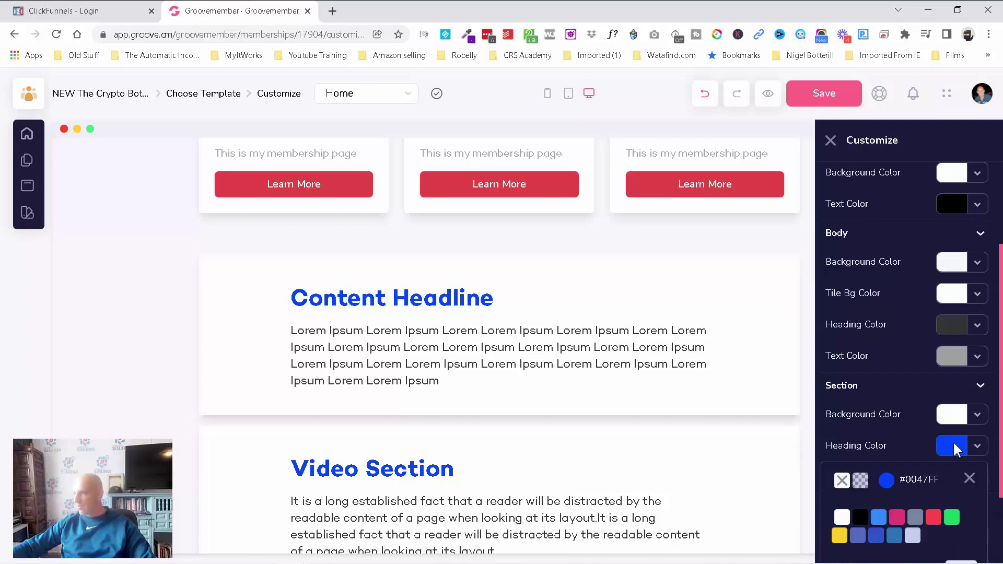
mouse_move(934, 518)
scroll(935, 515, down, 1)
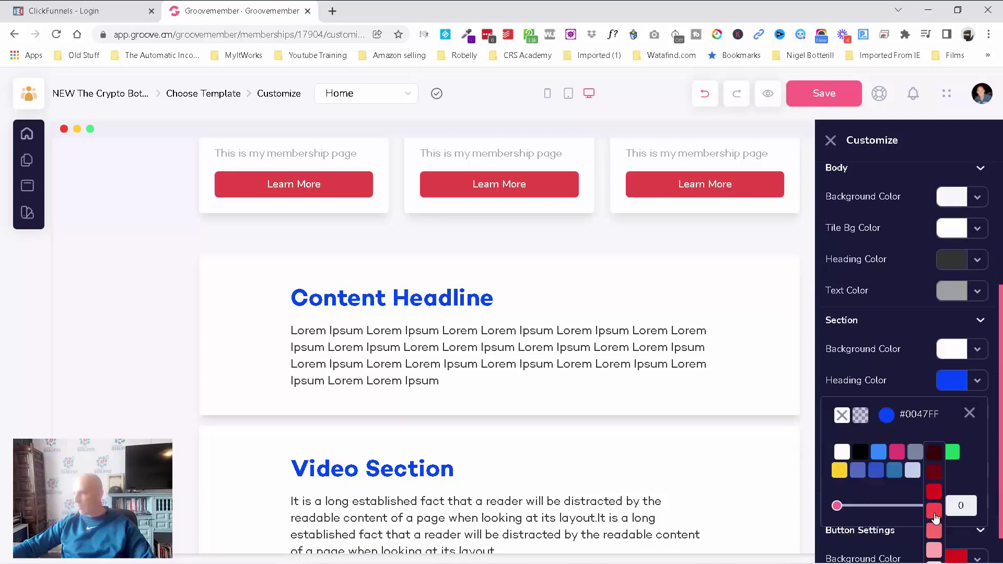
click(934, 494)
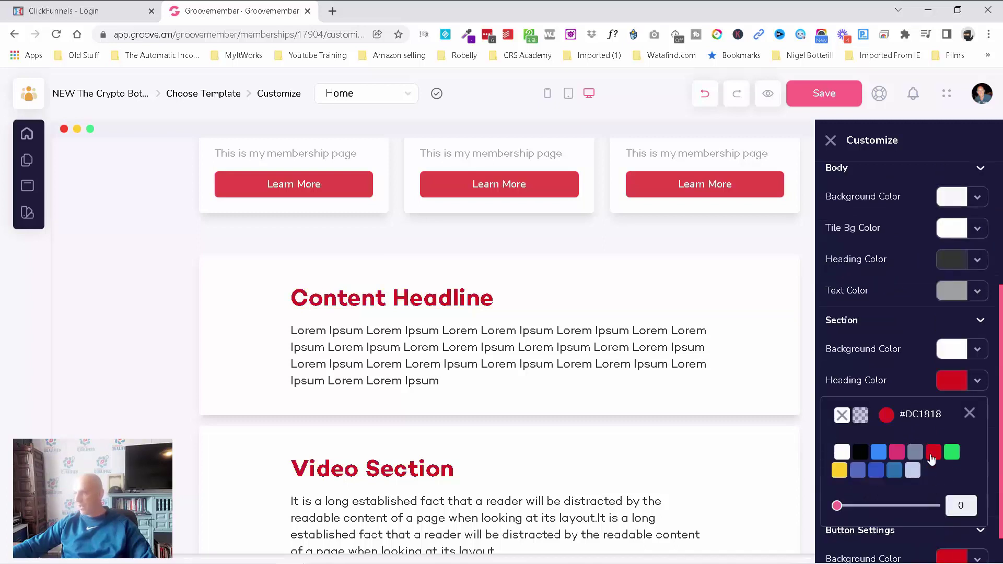
scroll(917, 408, down, 1)
click(969, 373)
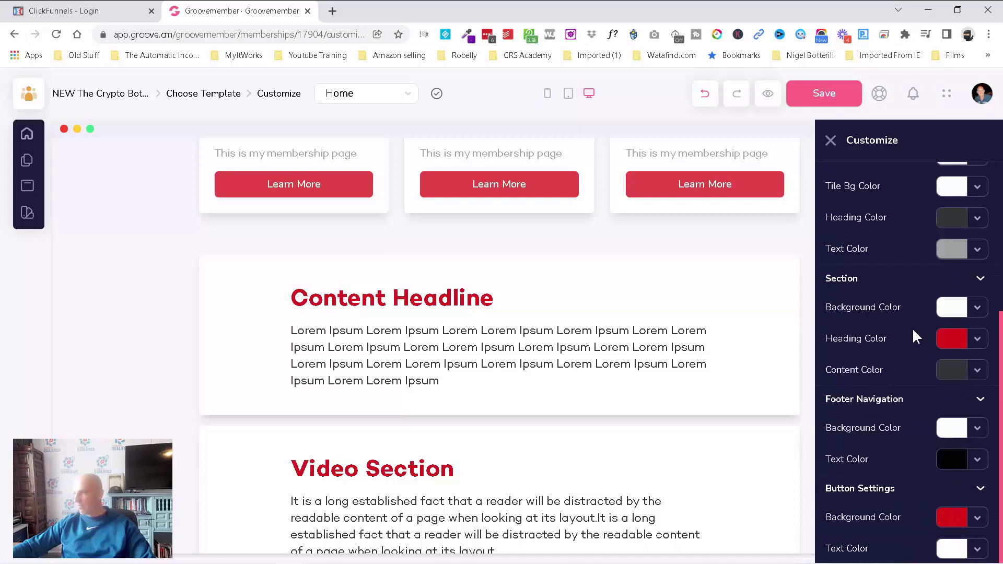
- Save the customized home page, close the style settings and return to the page header
scroll(896, 337, up, 4)
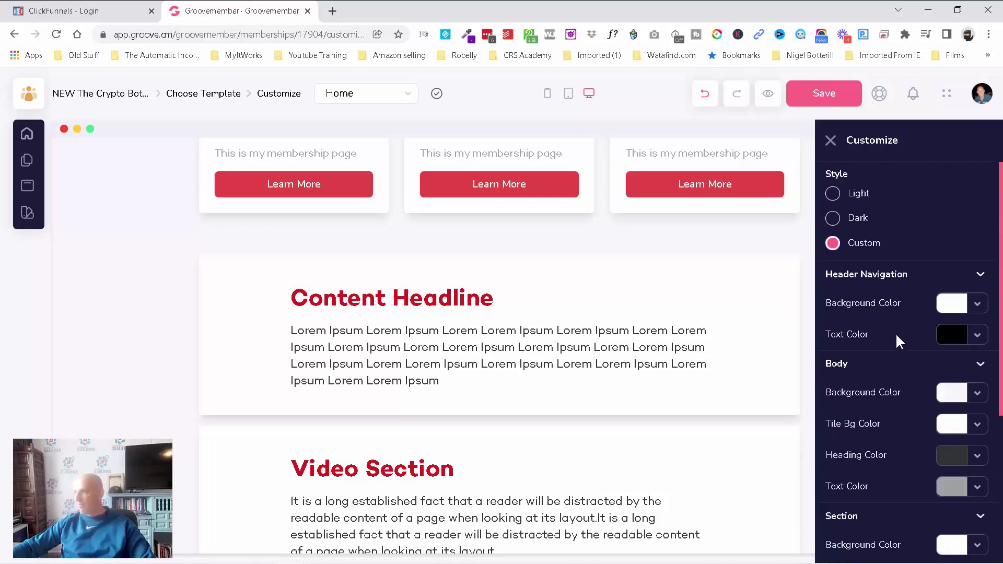
click(831, 97)
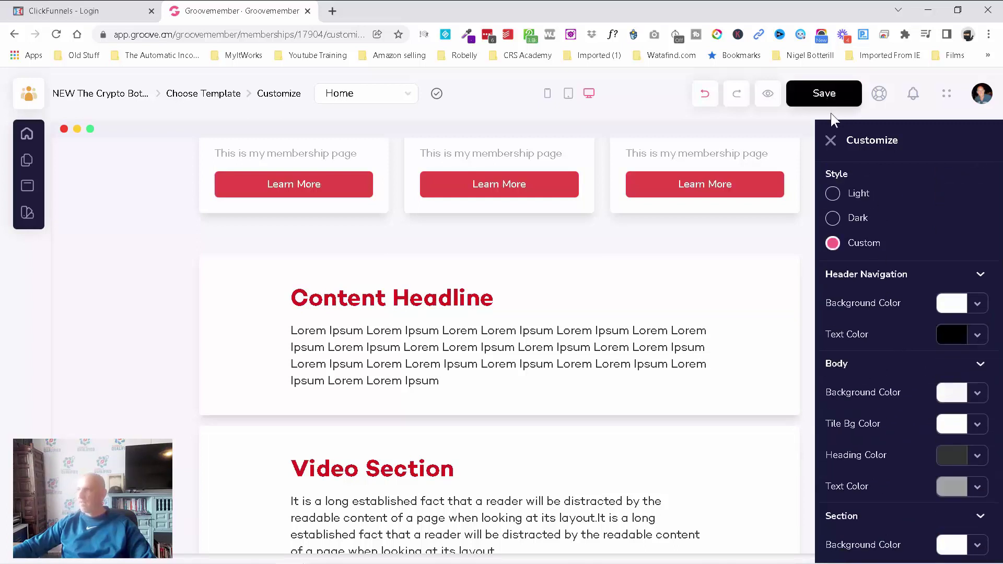
click(831, 141)
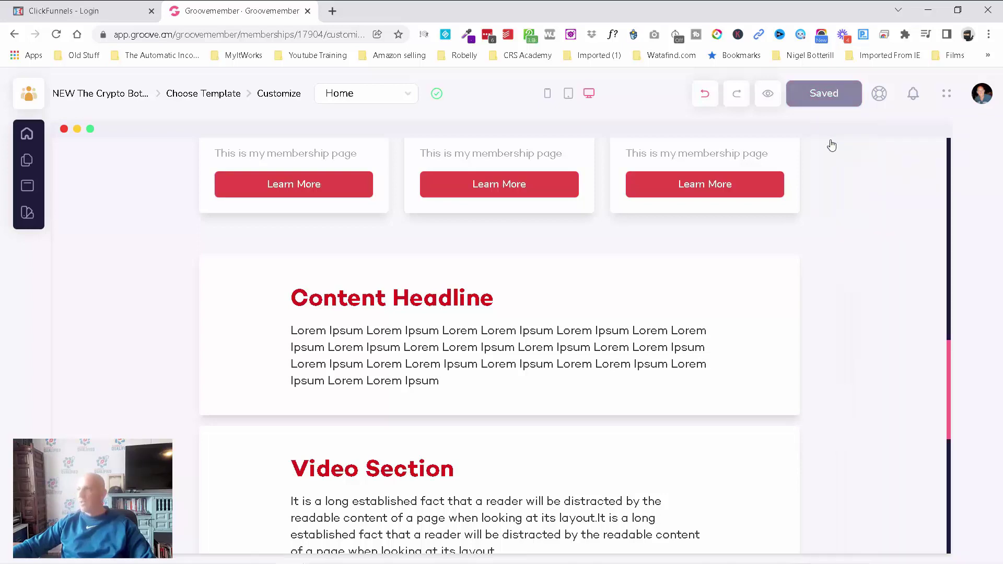
scroll(875, 318, up, 10)
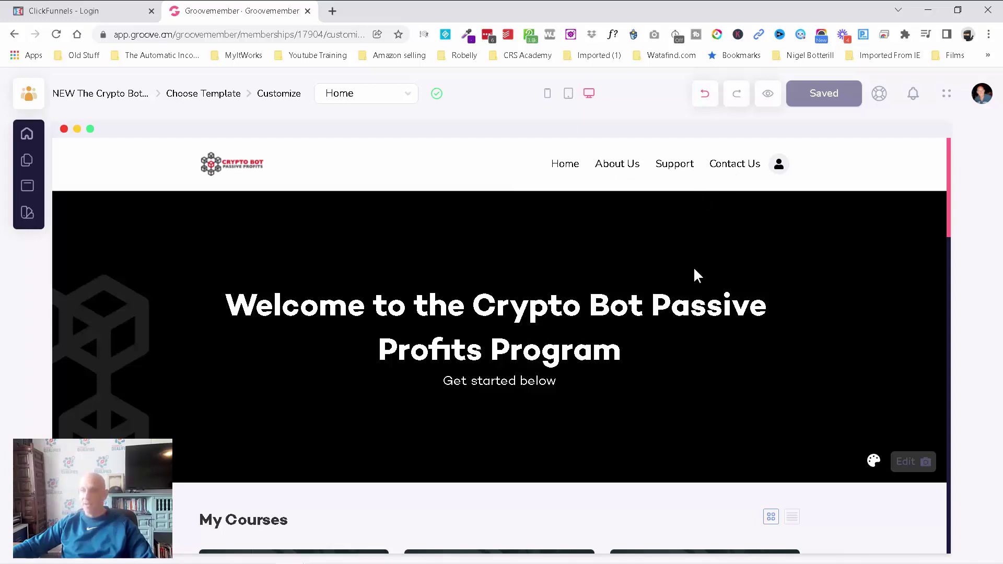
- Go to the membership dashboard's course management and open the NEW The Crypto Bot Passive Profits Program course for editing
click(26, 134)
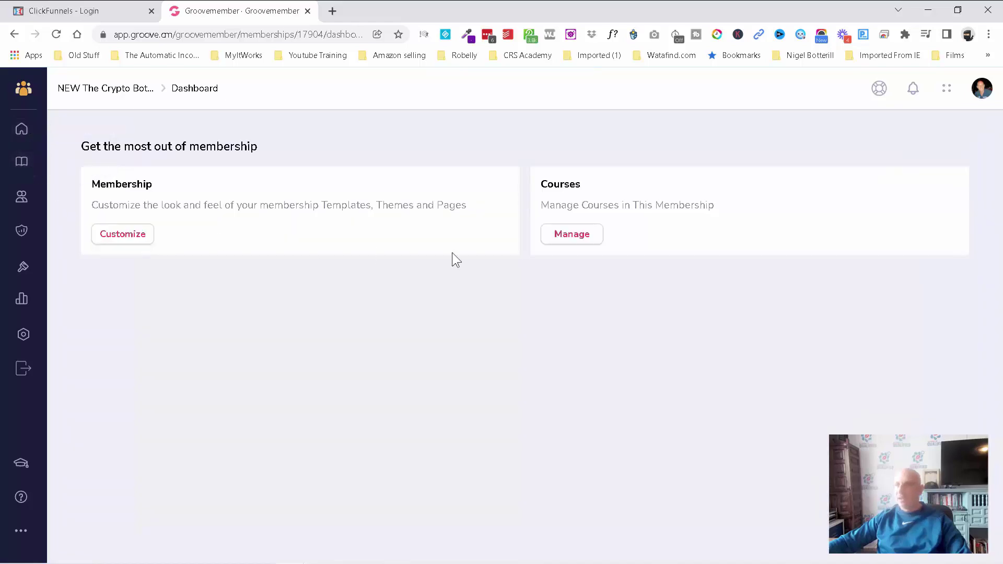
click(586, 238)
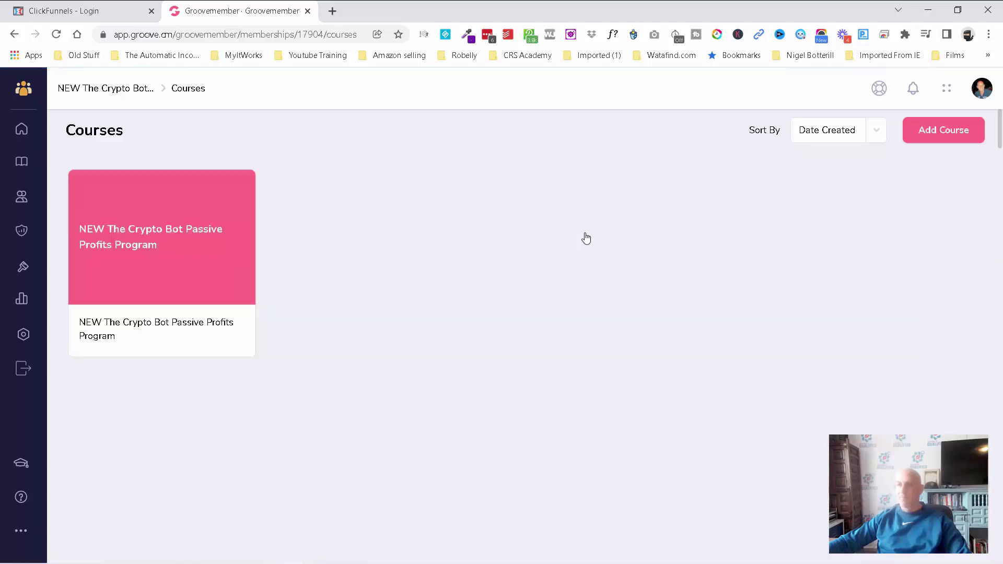
mouse_move(174, 246)
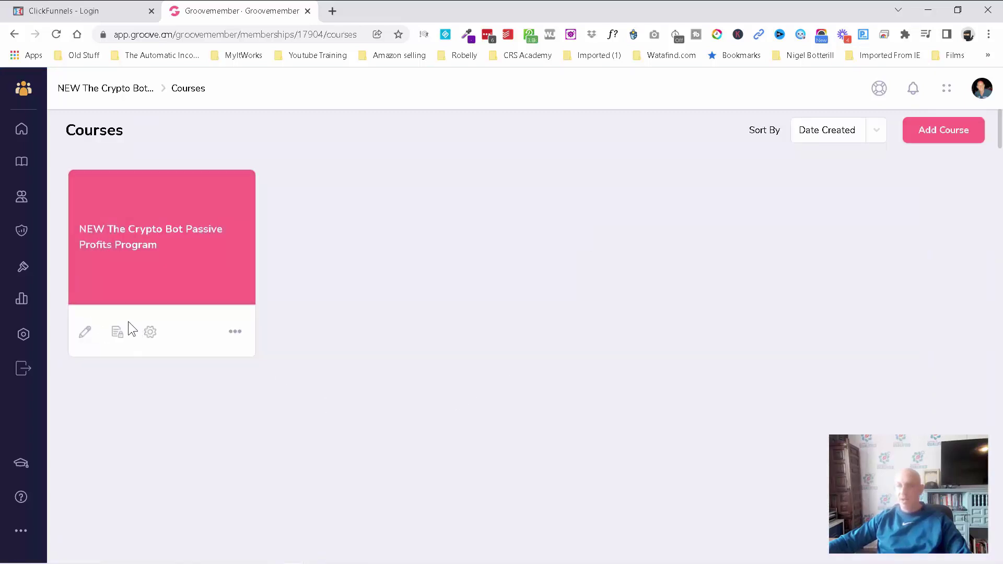
click(148, 244)
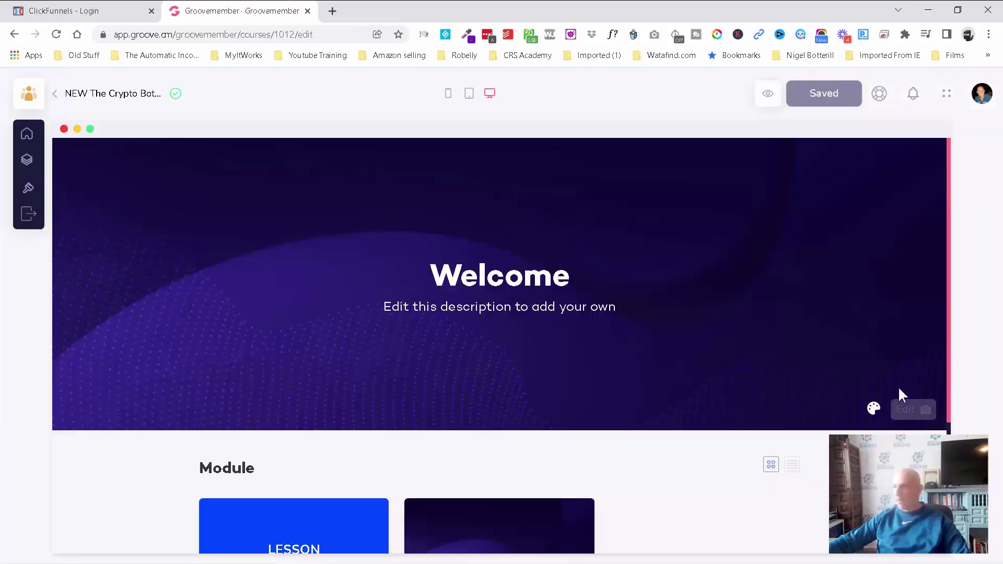
- Replace the course Welcome page's banner with the black cube-logo image from the image library
click(915, 413)
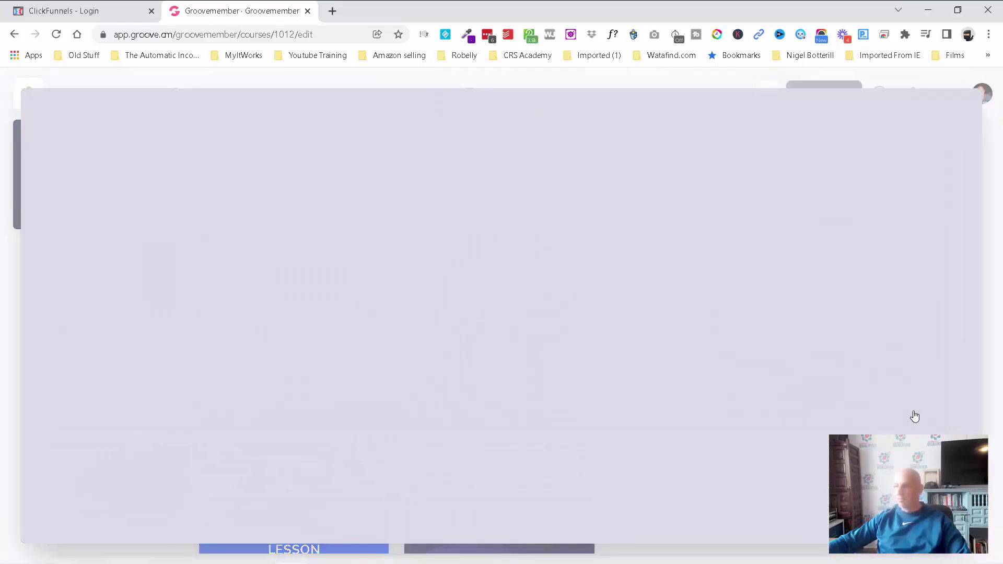
scroll(903, 311, down, 15)
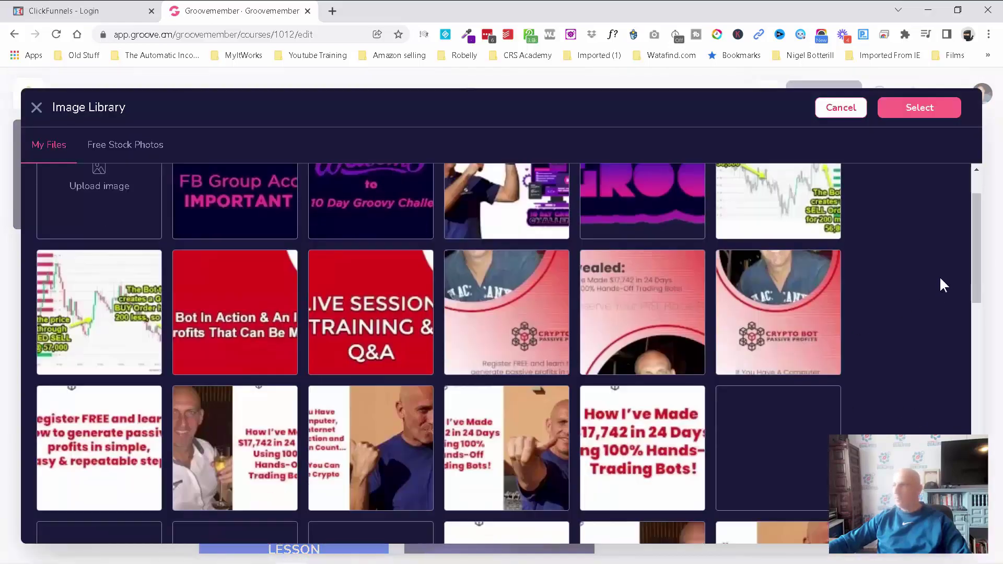
scroll(933, 308, down, 6)
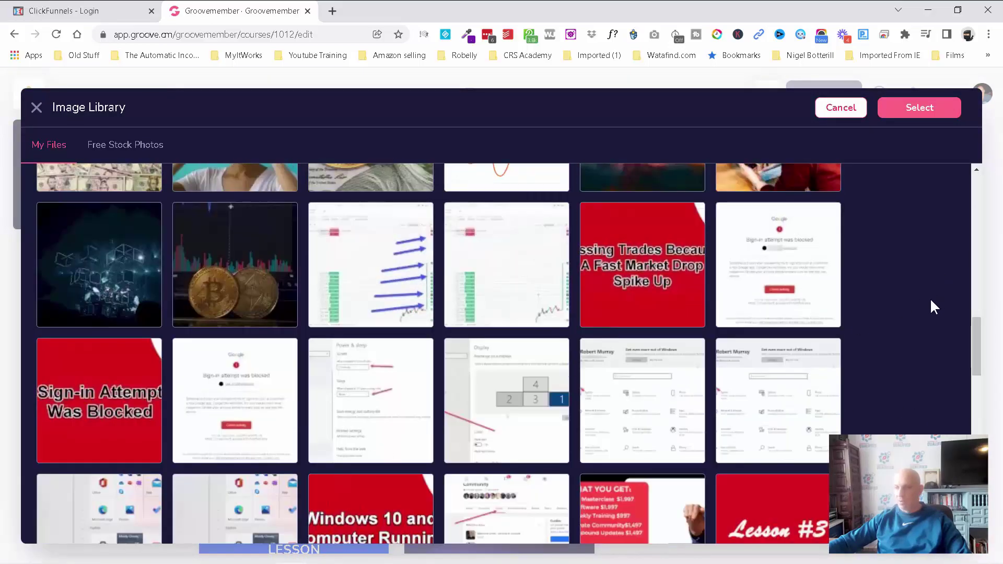
scroll(929, 310, down, 8)
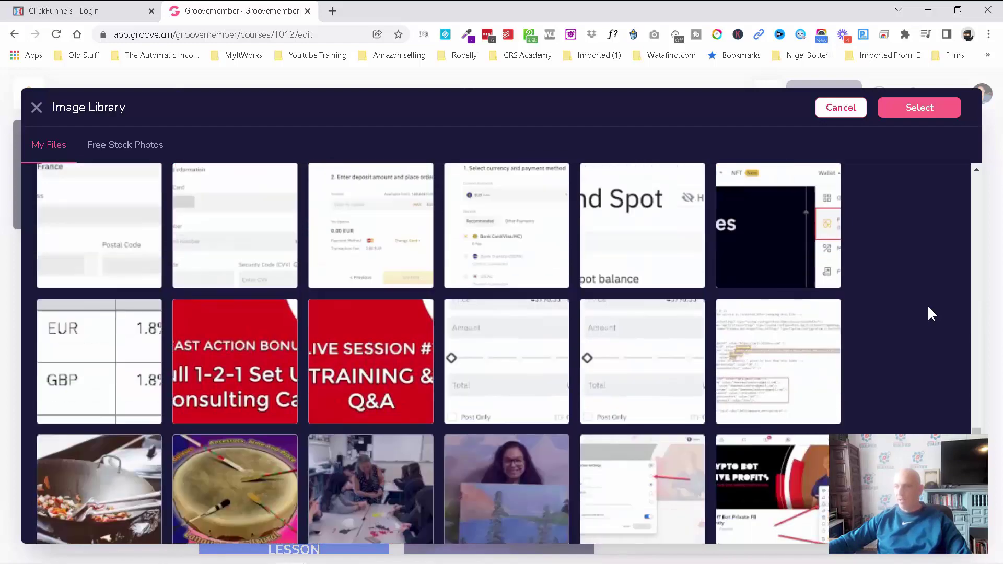
scroll(929, 308, down, 14)
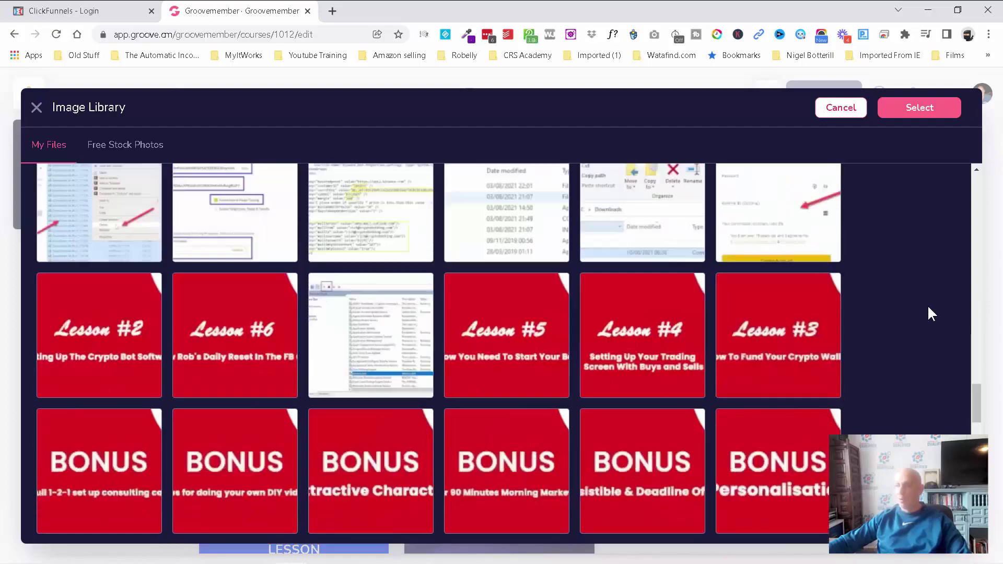
scroll(928, 309, down, 5)
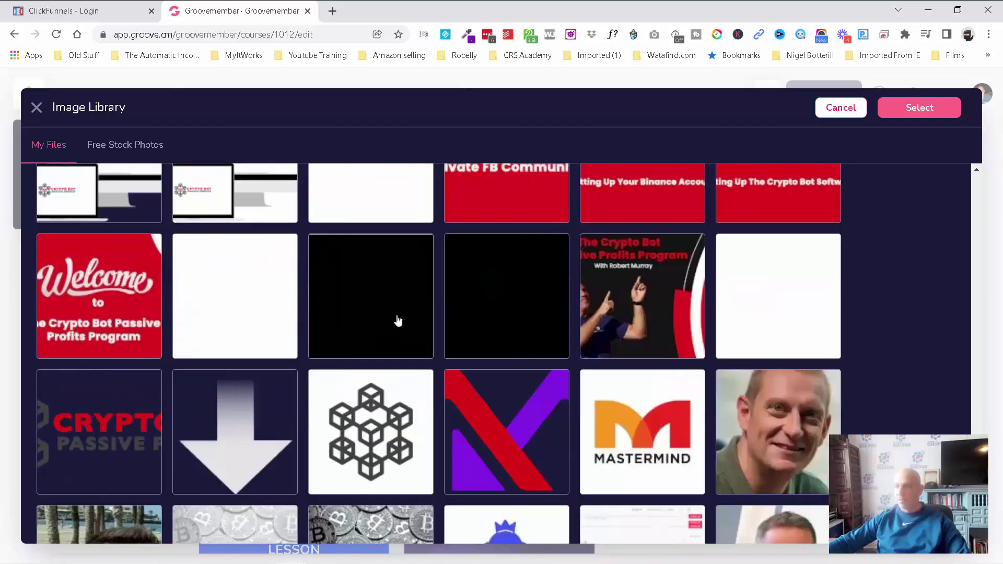
click(354, 309)
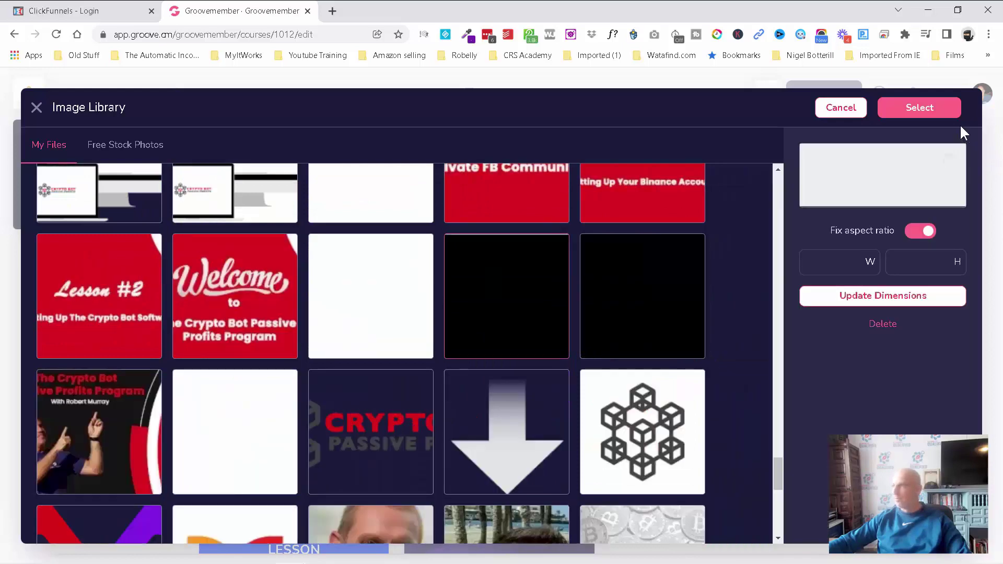
click(919, 108)
- Replace the Welcome banner's placeholder description with the copied program welcome and members-area navigation text, and save the course
double_click(457, 308)
triple_click(456, 308)
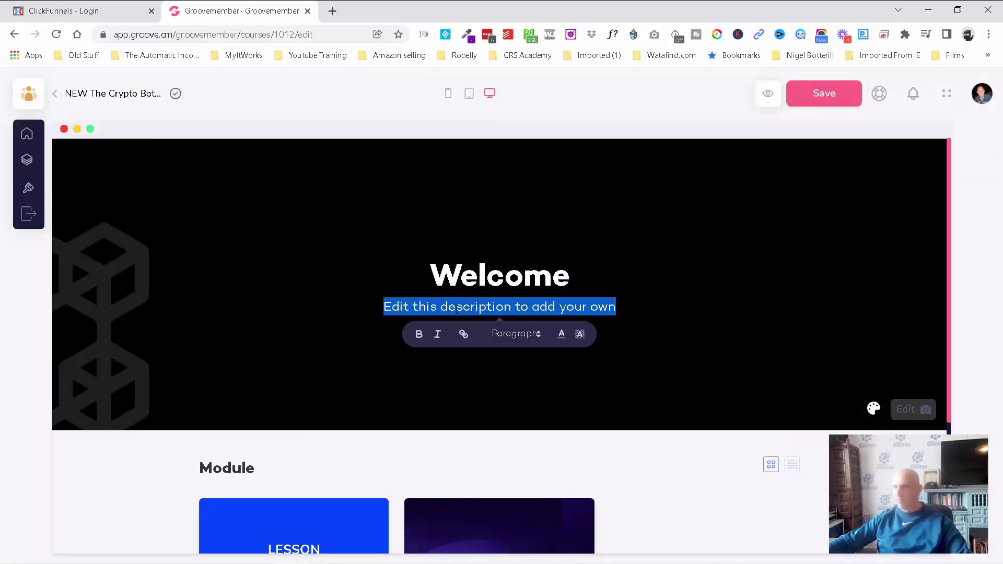
right_click(458, 308)
click(524, 113)
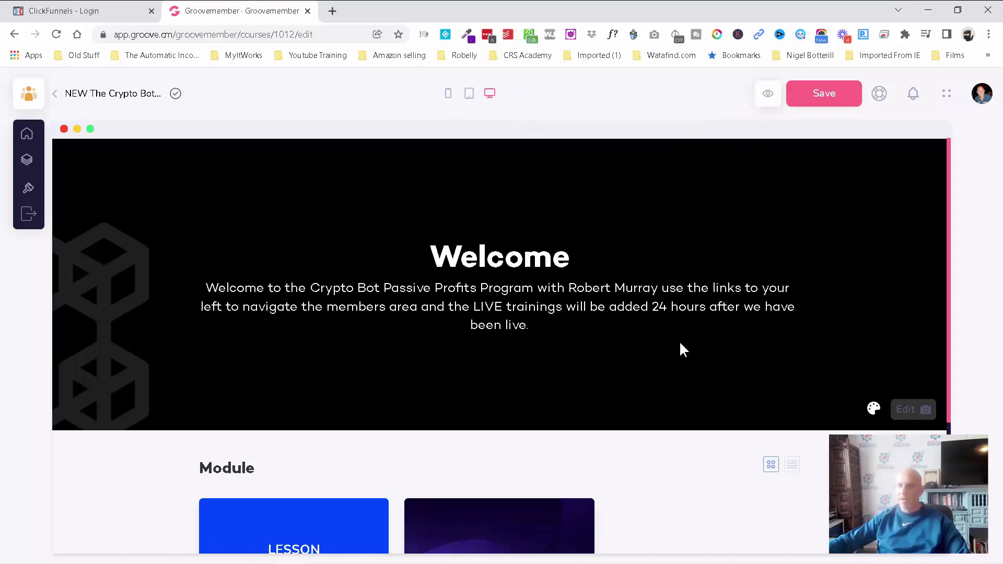
scroll(679, 341, down, 3)
click(833, 94)
- Rename the first module in the course outline to "How The Bot Works" and save the name
click(27, 161)
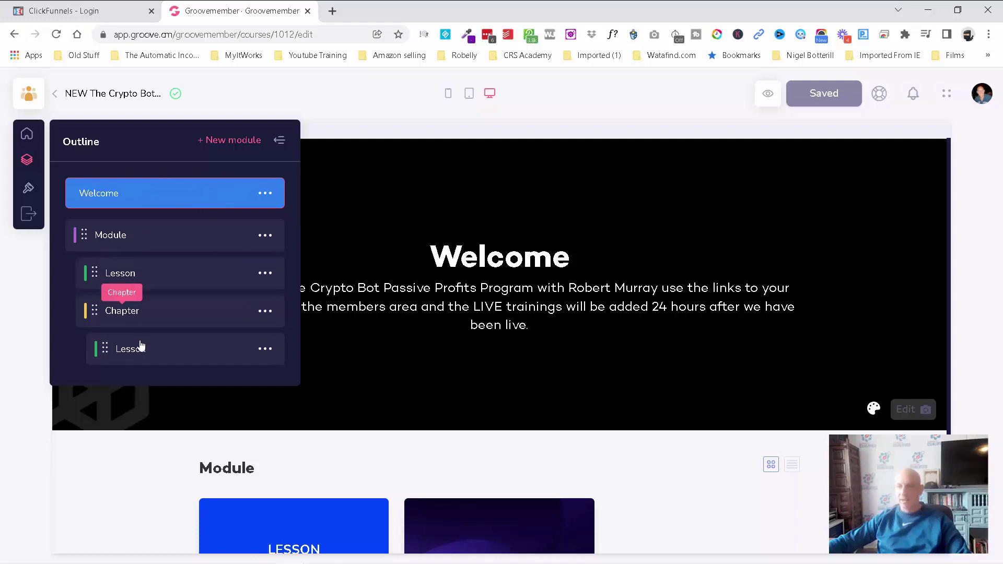
click(265, 236)
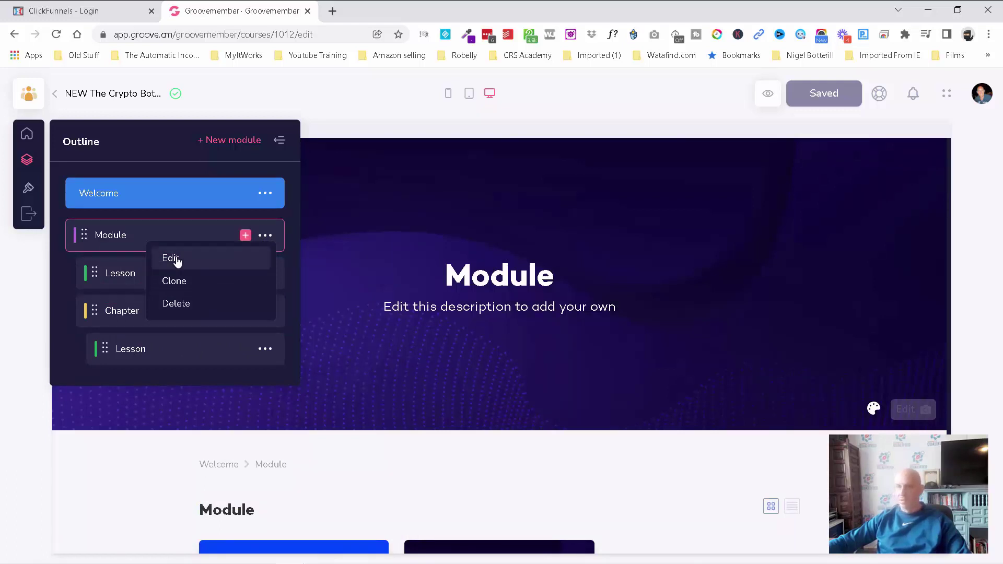
click(177, 261)
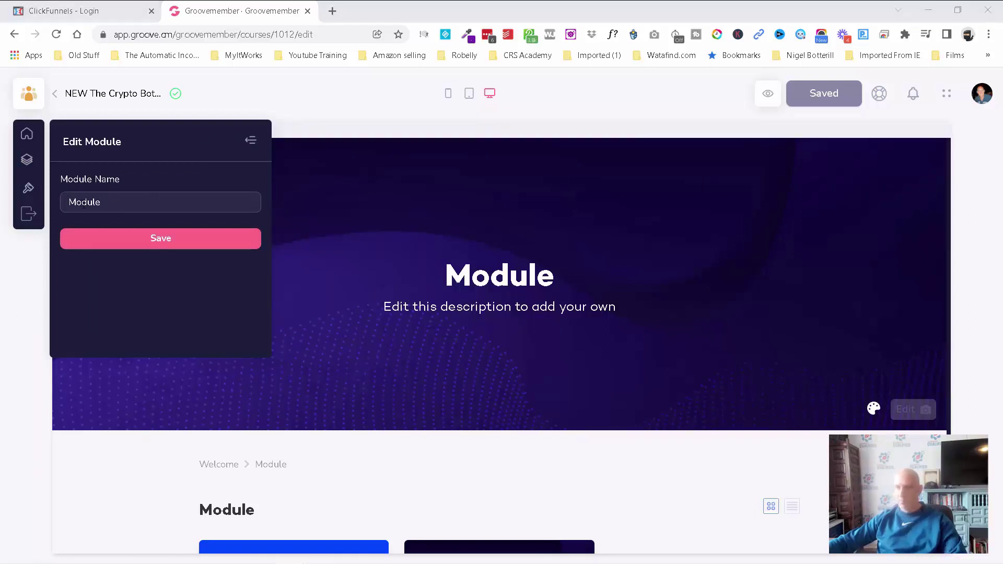
double_click(84, 203)
text(How The Bot Works)
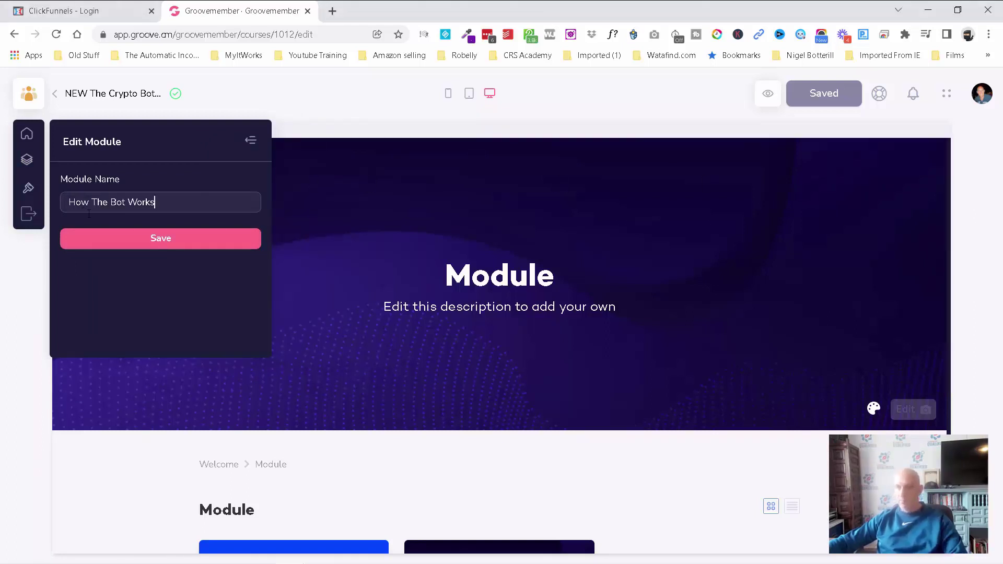
click(111, 244)
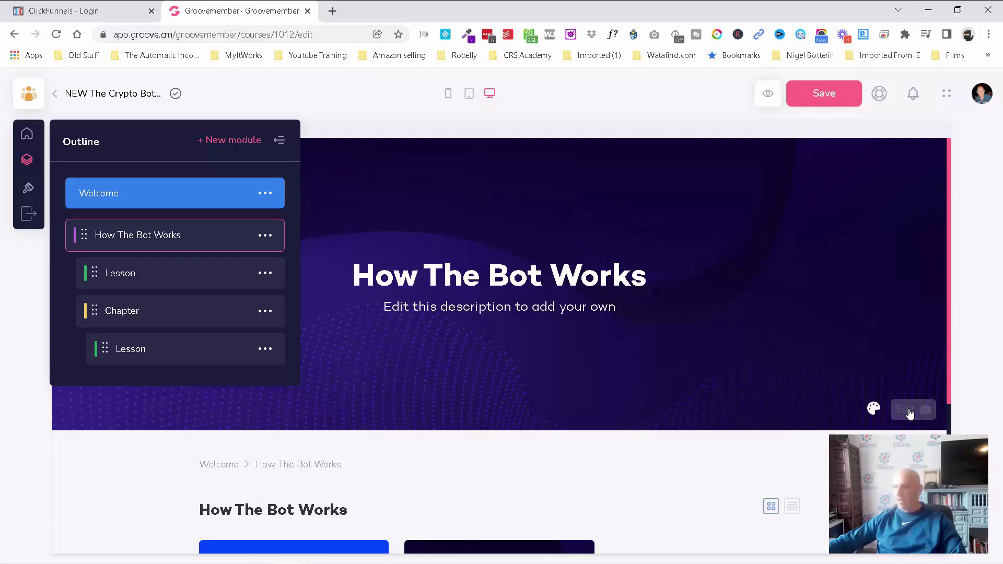
- Set the How The Bot Works module's banner to the black cube-logo image from the image library
click(910, 413)
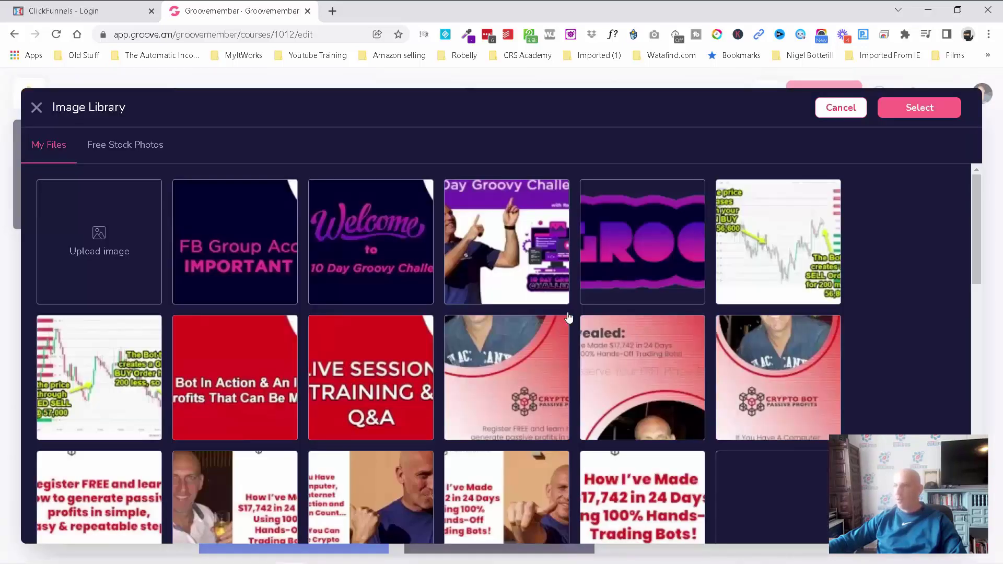
scroll(892, 256, down, 15)
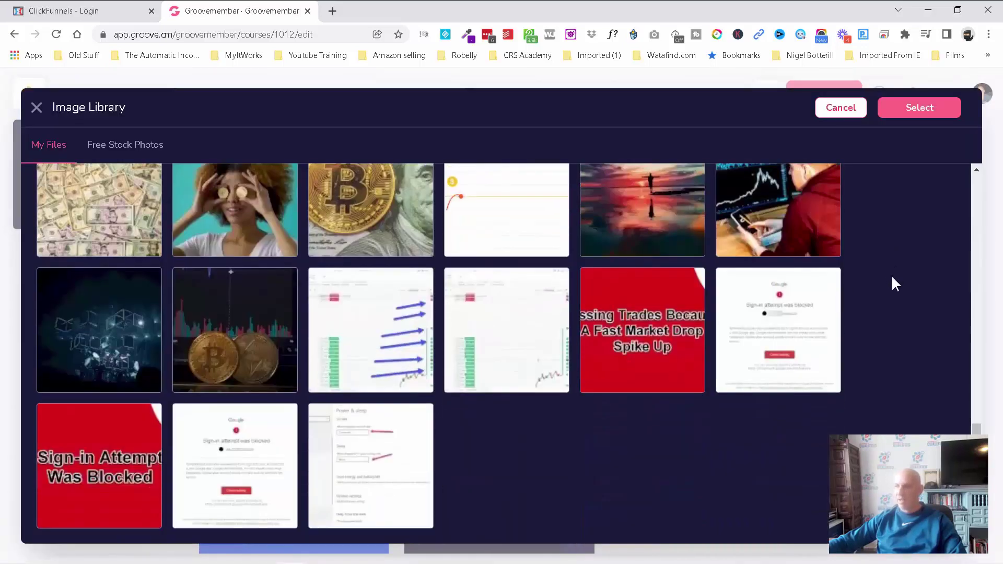
scroll(893, 278, down, 10)
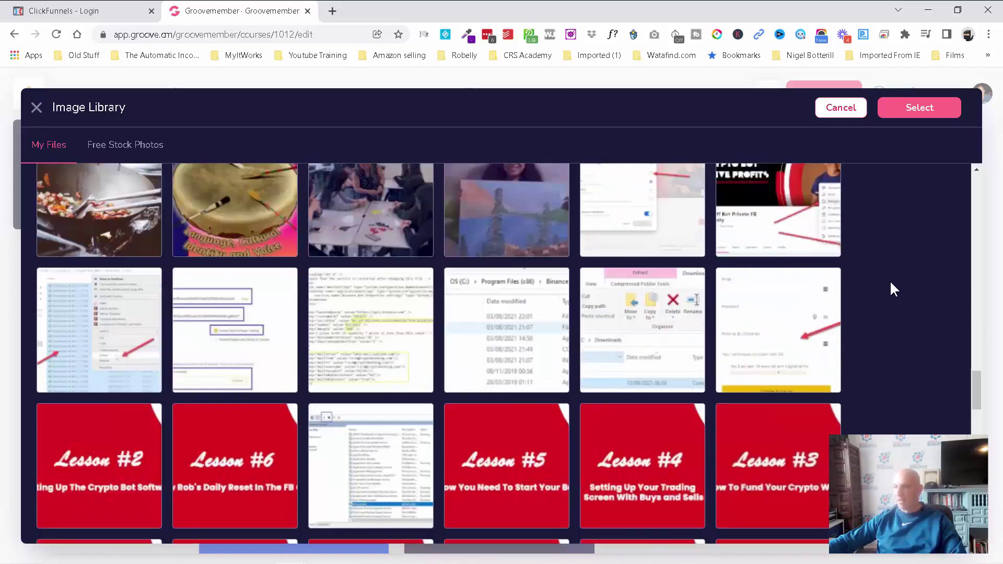
scroll(890, 308, down, 15)
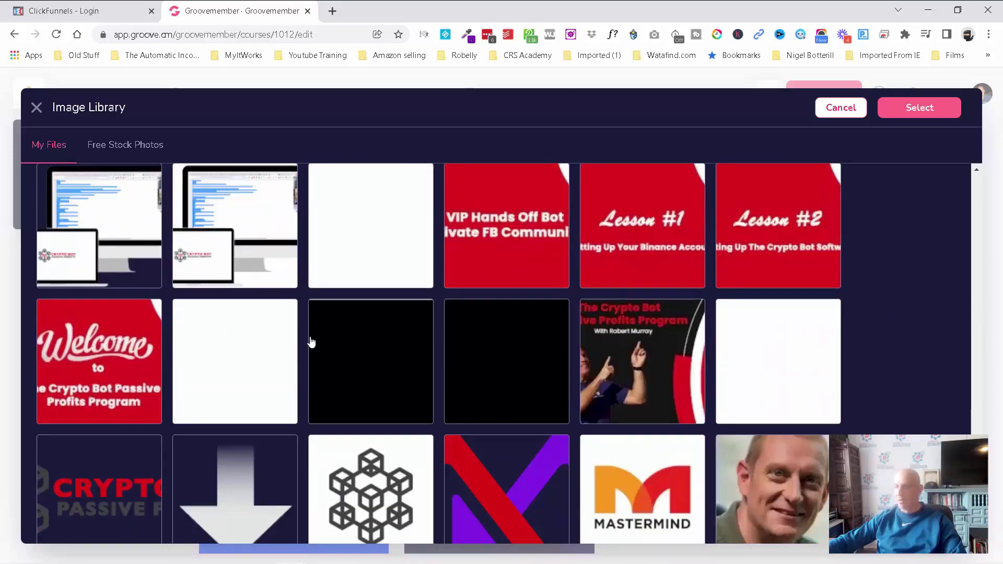
click(353, 341)
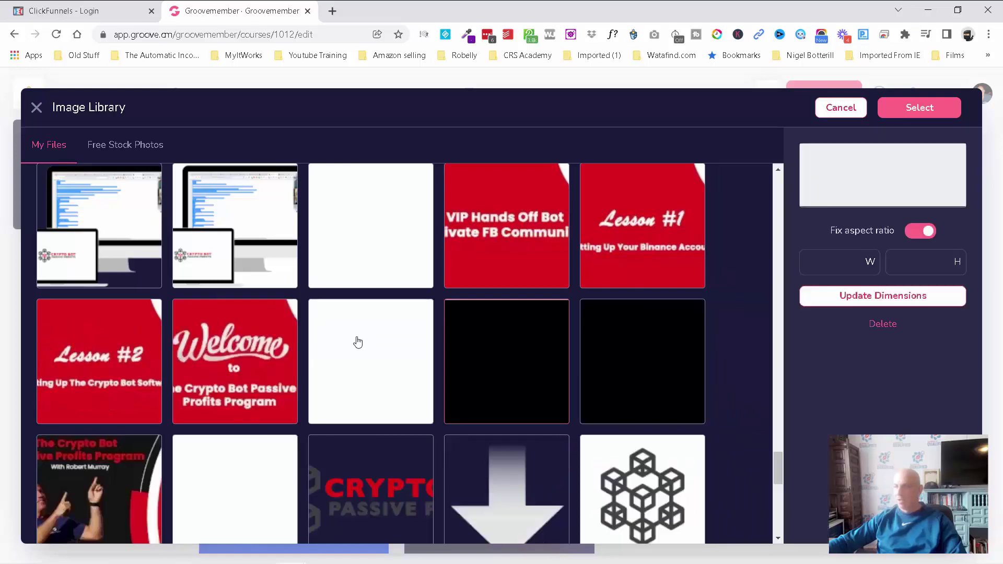
click(939, 113)
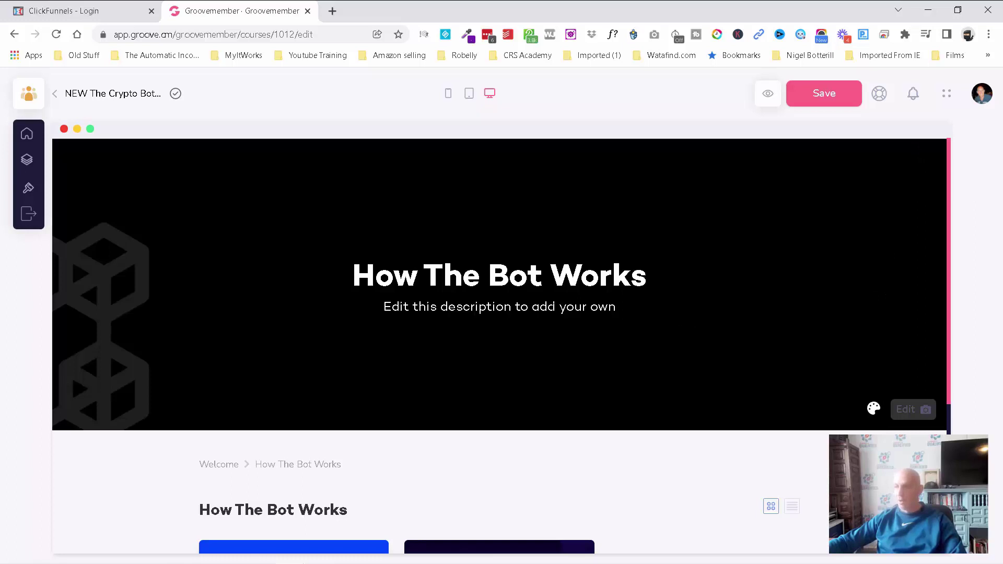
- Open the first lesson under the How The Bot Works module for editing and name it "How The Bot Works"
click(27, 161)
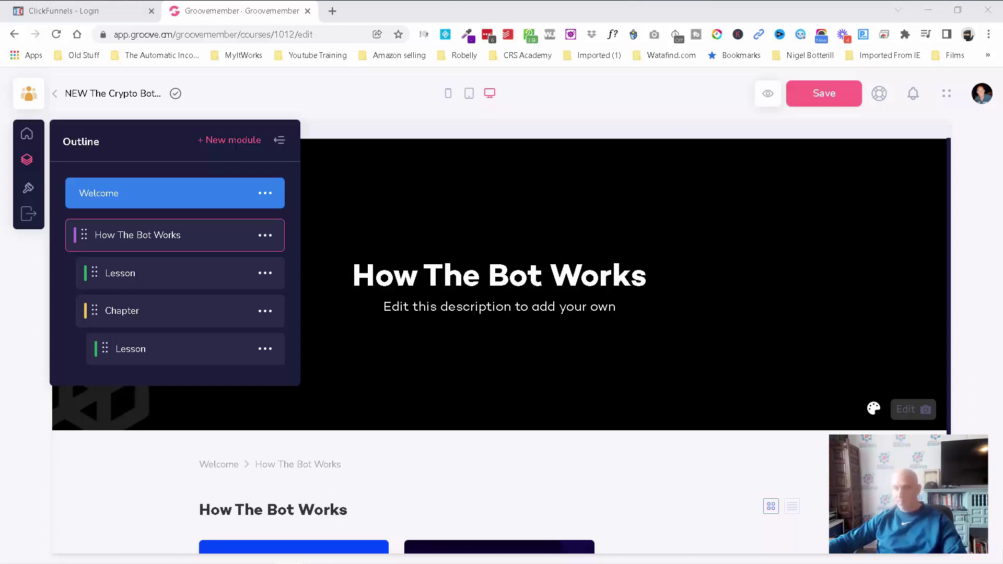
click(266, 274)
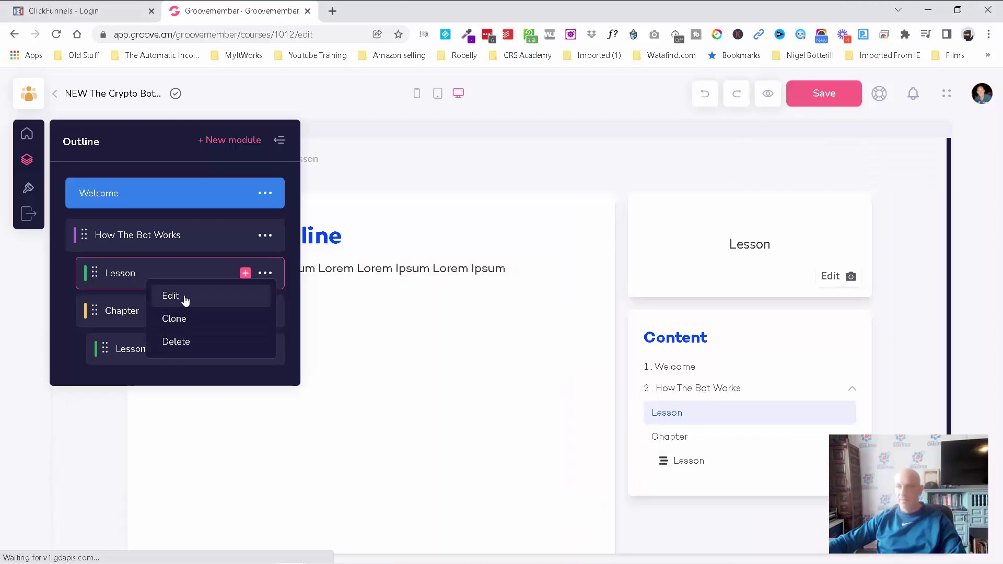
click(171, 296)
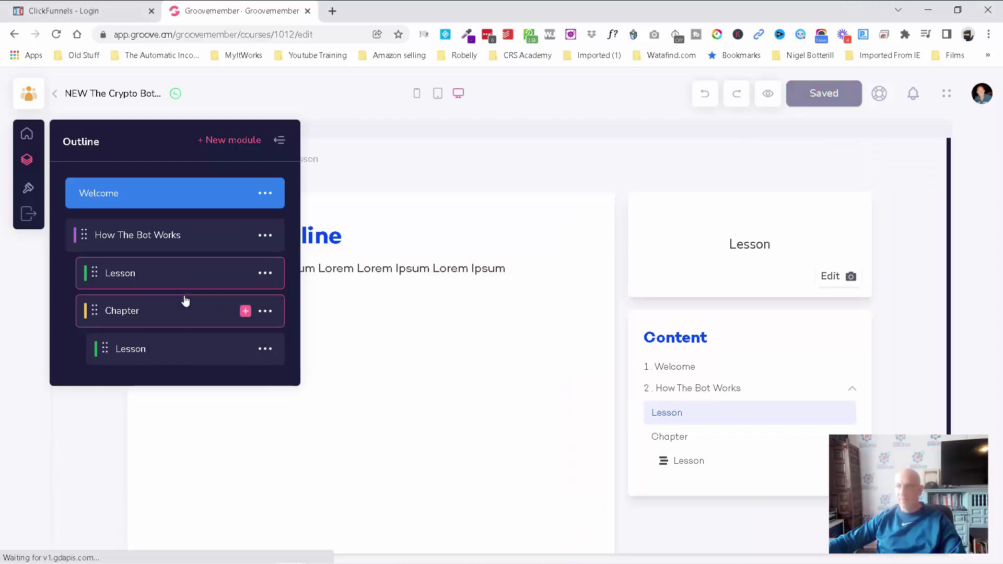
click(163, 275)
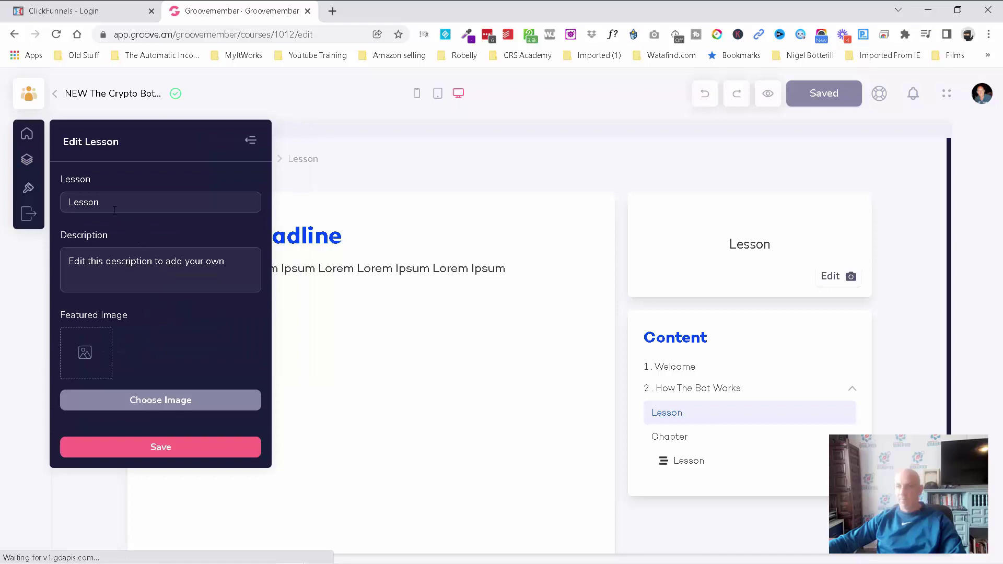
double_click(115, 210)
text(How The Bot Works)
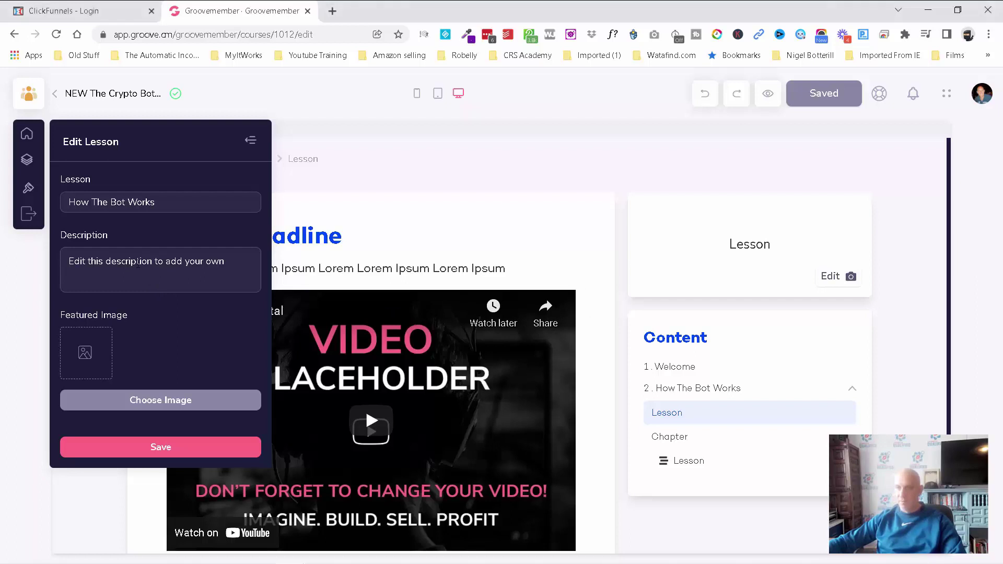
- Replace the lesson's placeholder description with the copied text on how the bot makes its profit and works, without a trailing blank line
triple_click(138, 264)
key(ctrl+v)
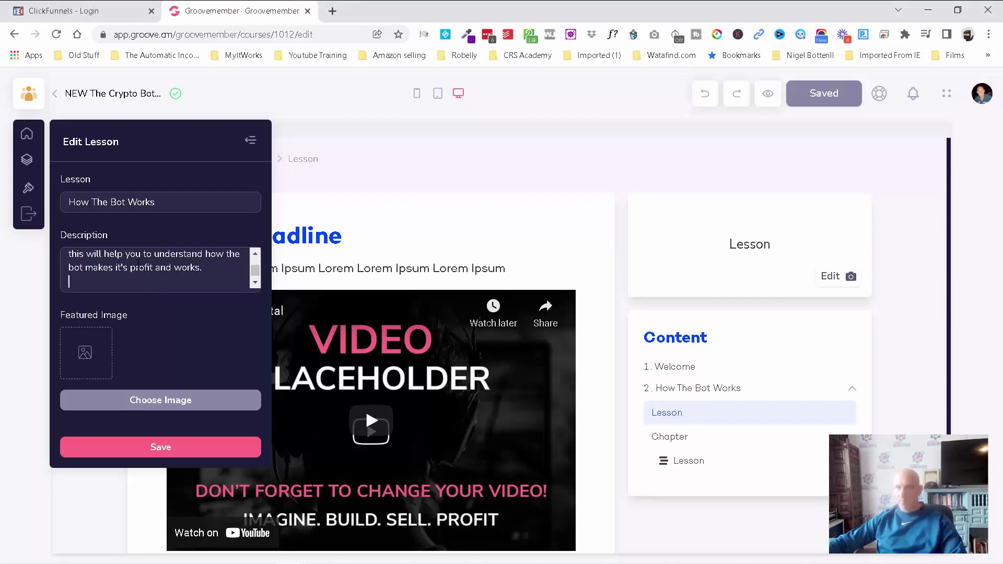
key(BackSpace)
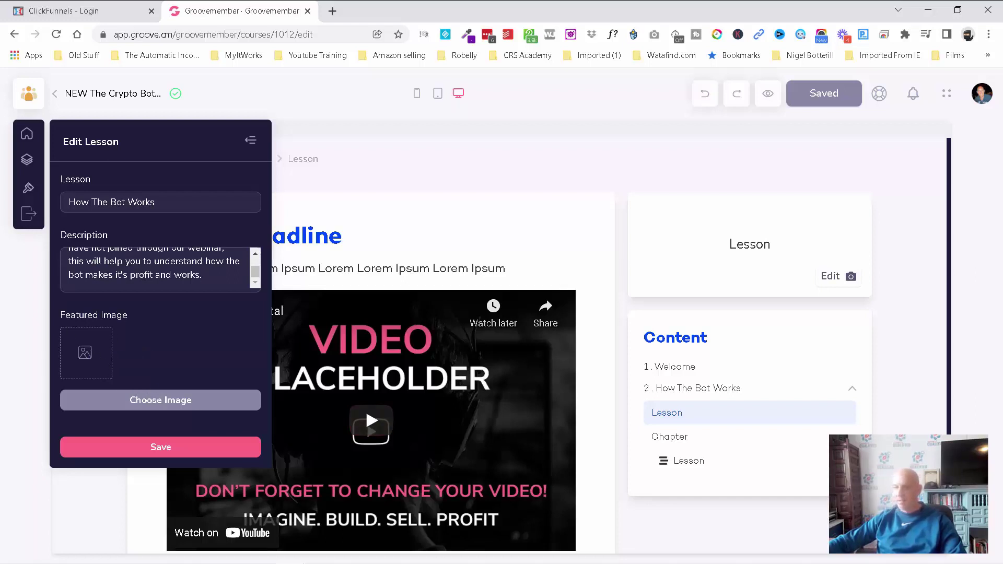
- Set the lesson's featured image to the red "The Bot In Action & An Idea Of Profits That Can Be Made" thumbnail and save the lesson
click(163, 401)
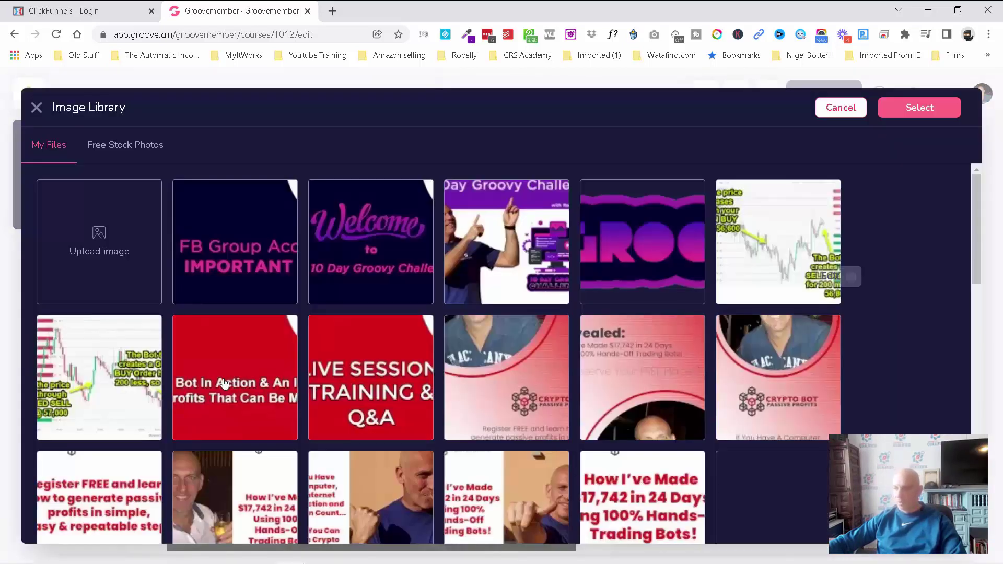
click(223, 384)
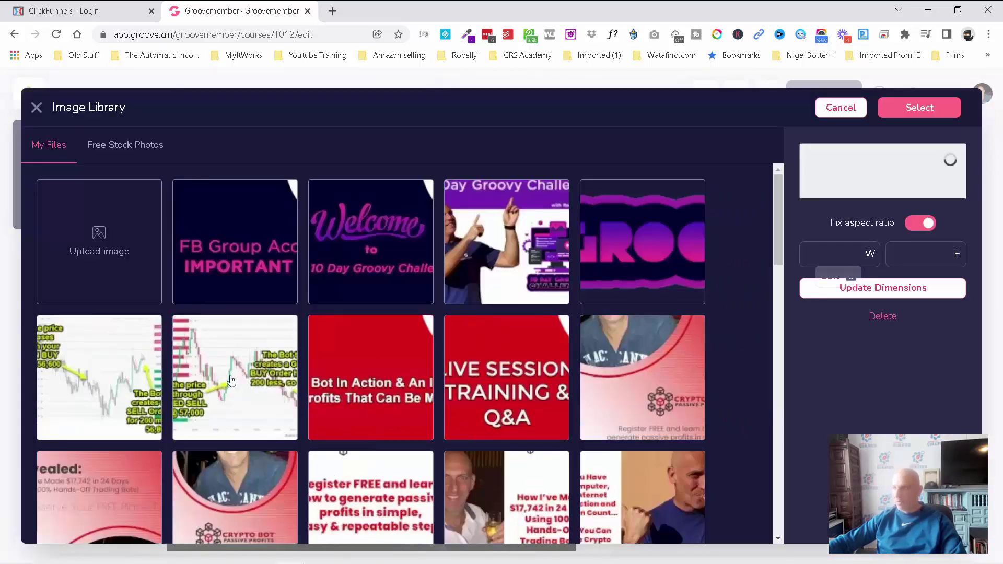
click(929, 110)
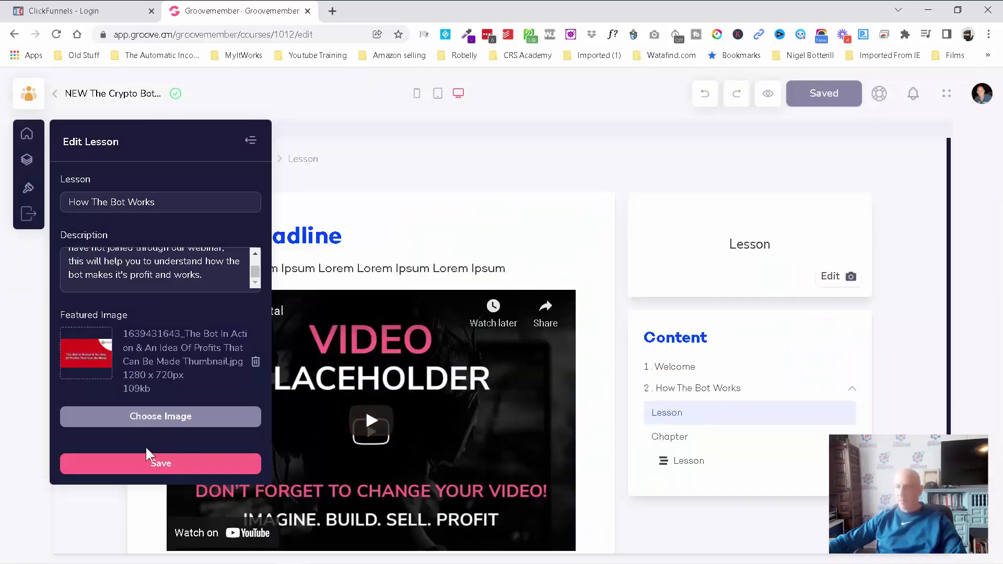
click(146, 462)
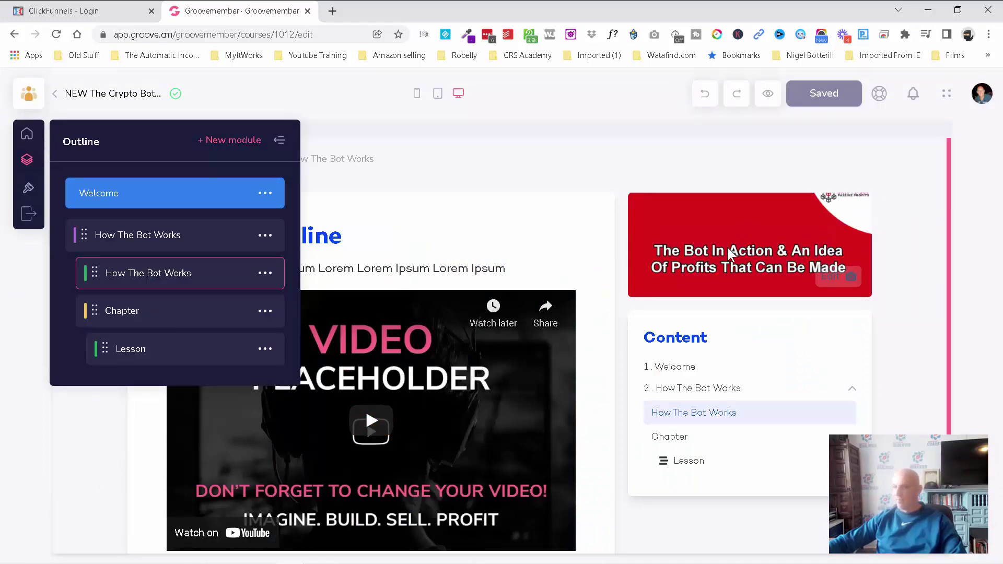
- Delete the placeholder Chapter with its nested lesson from the How The Bot Works module
mouse_move(264, 273)
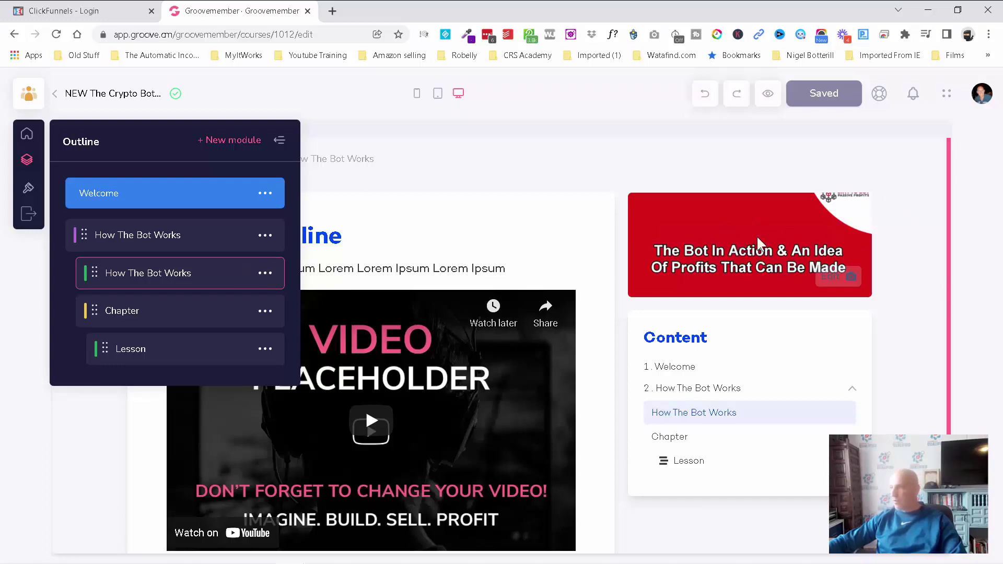
mouse_move(162, 278)
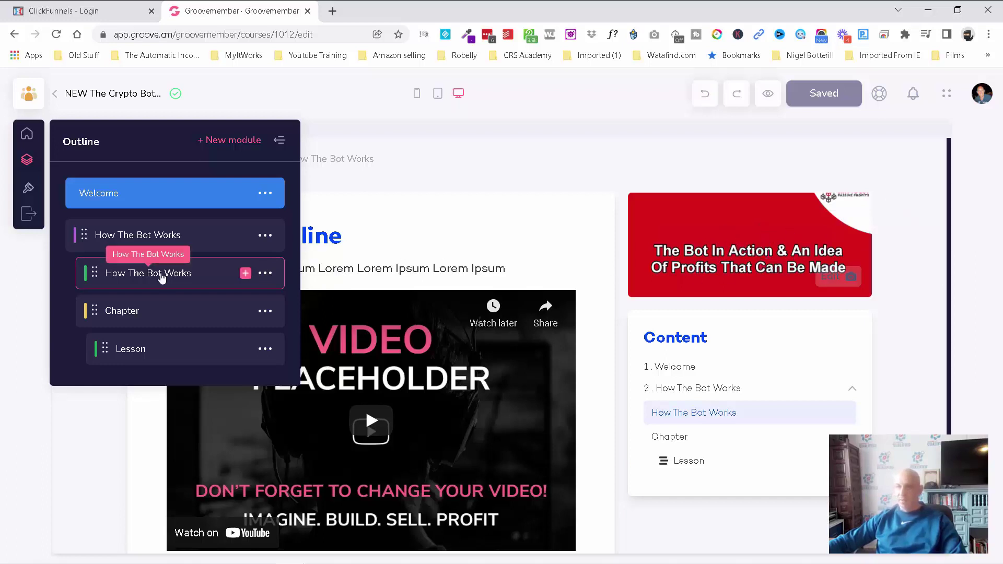
click(265, 311)
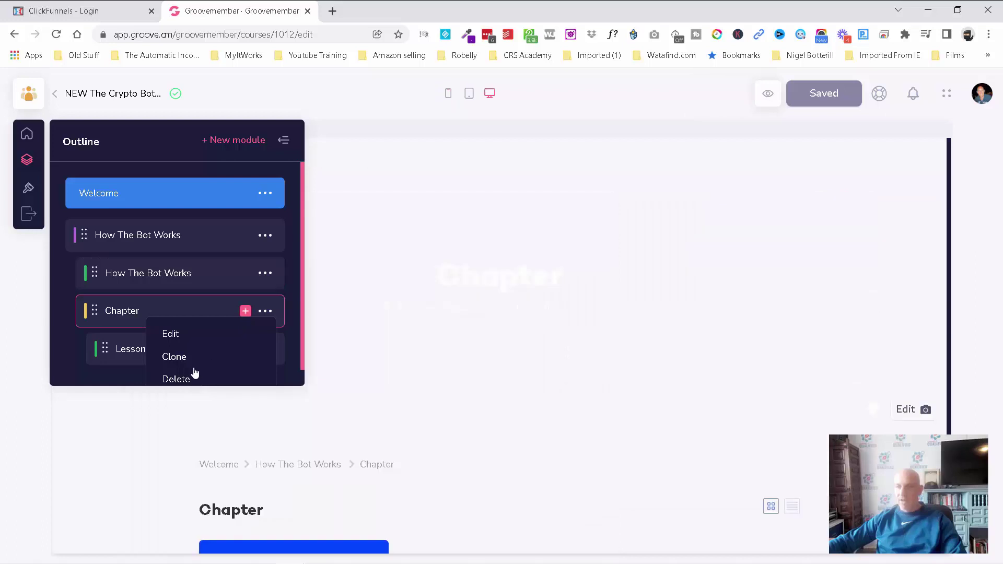
click(181, 380)
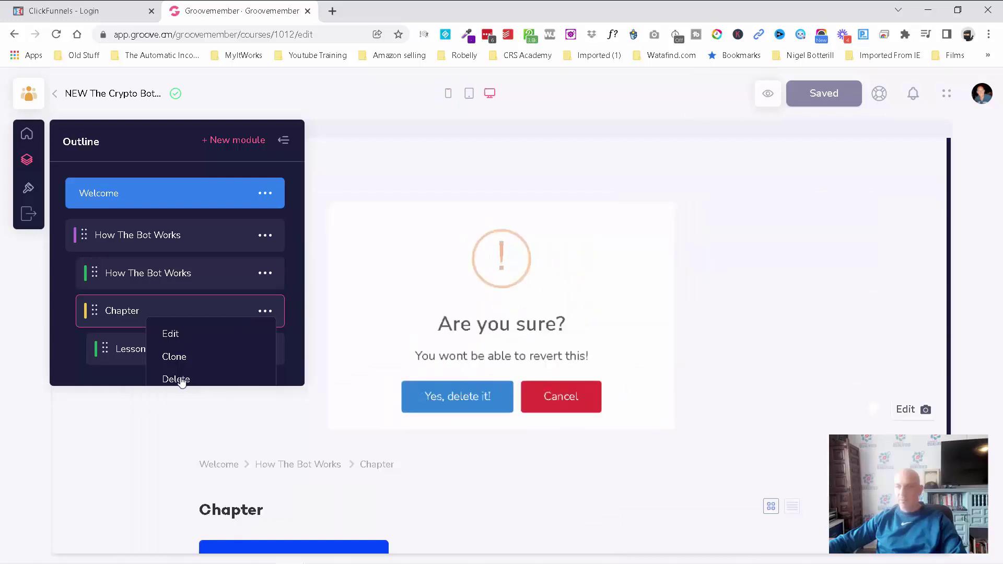
click(433, 396)
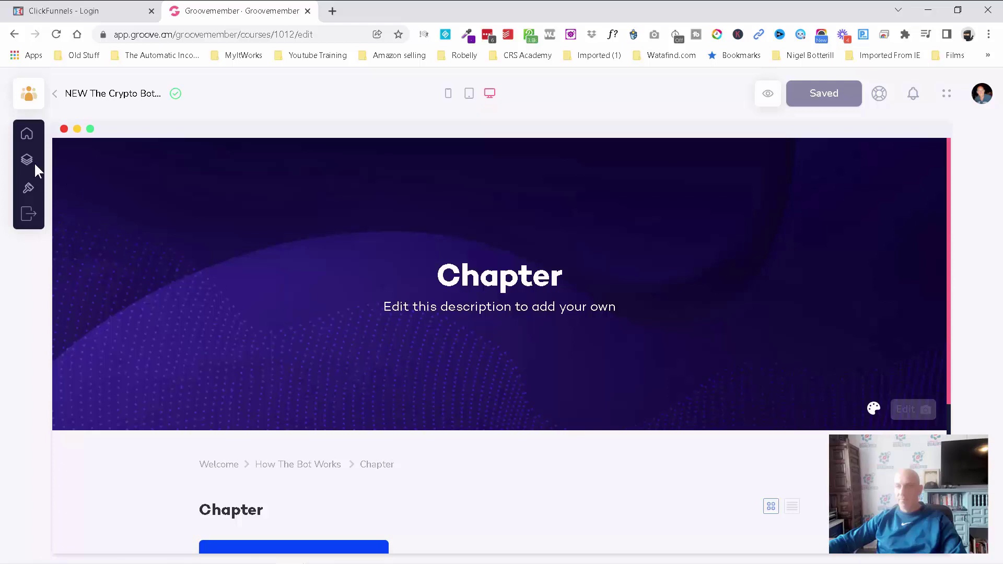
- Rename the How The Bot Works module's lesson as "The Bot In Action & An Idea Of Profits That Can Be Made" and save it
click(28, 161)
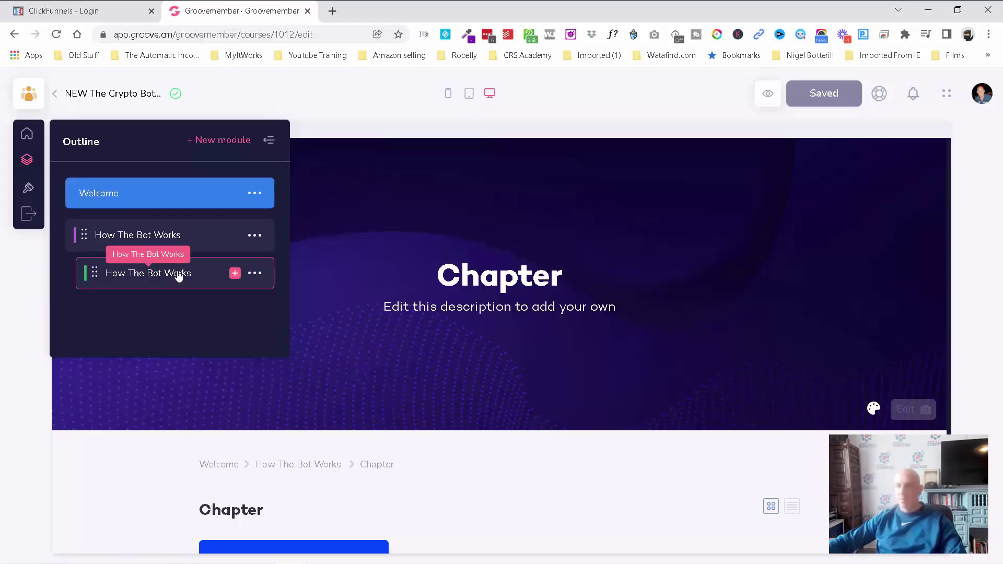
click(146, 239)
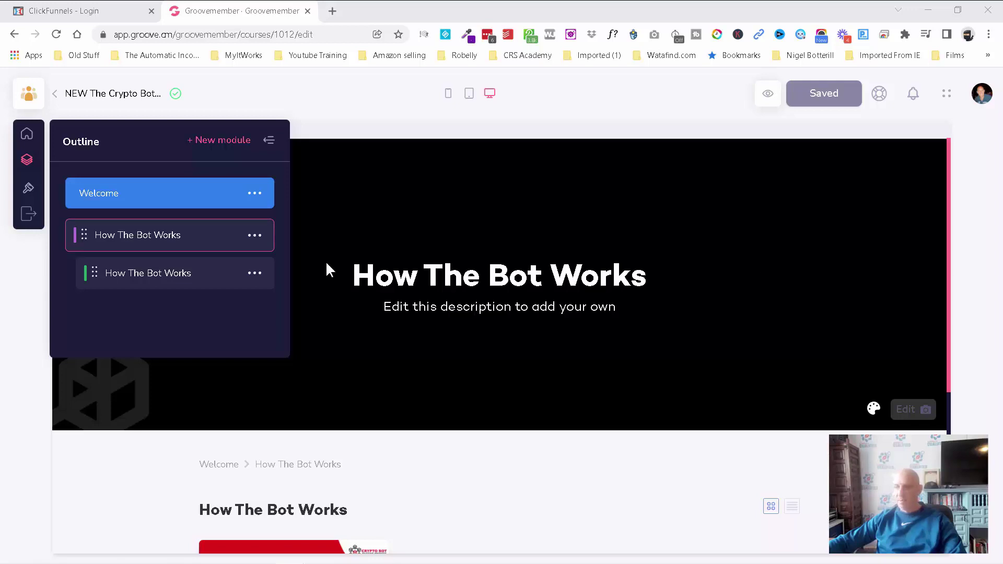
click(256, 276)
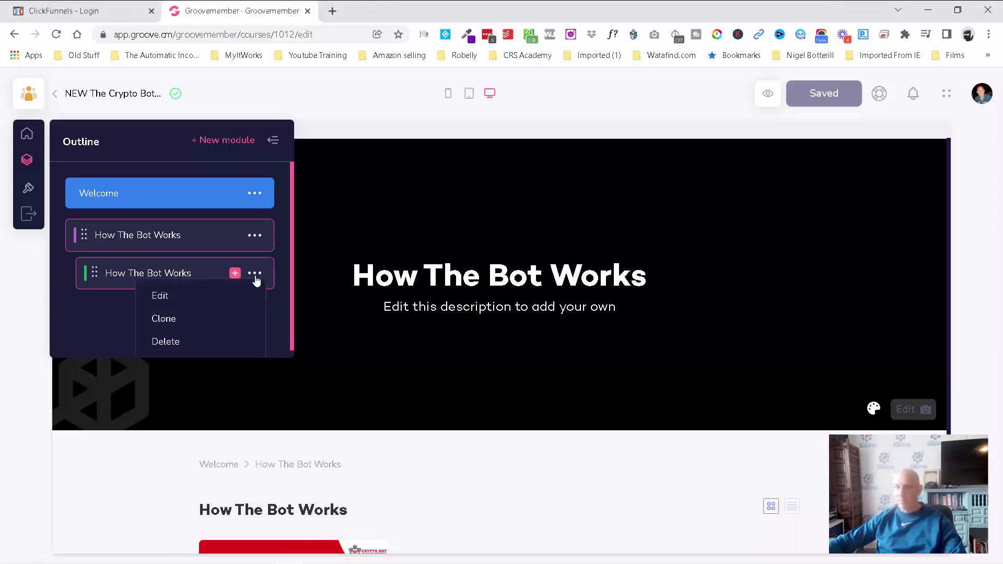
click(170, 299)
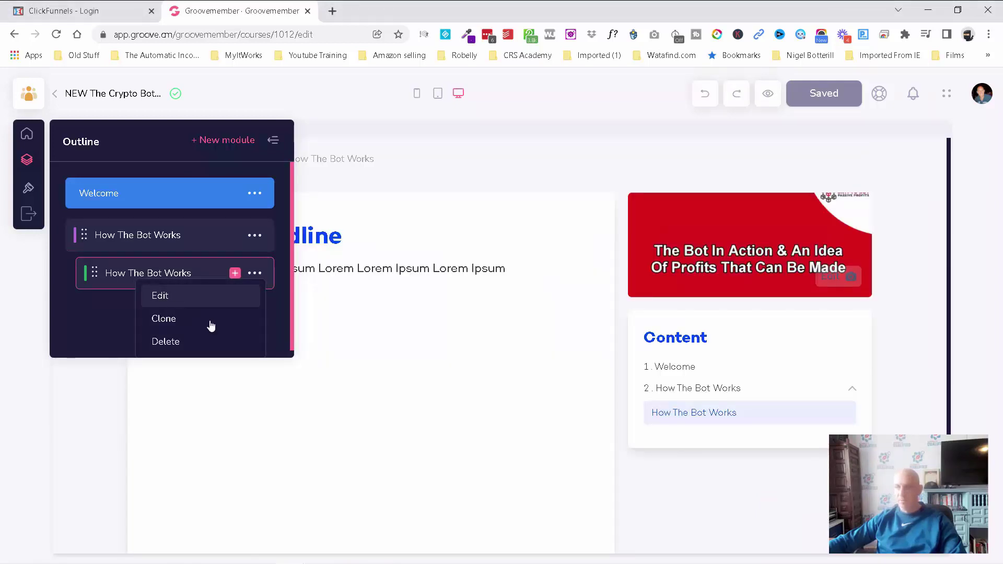
click(173, 296)
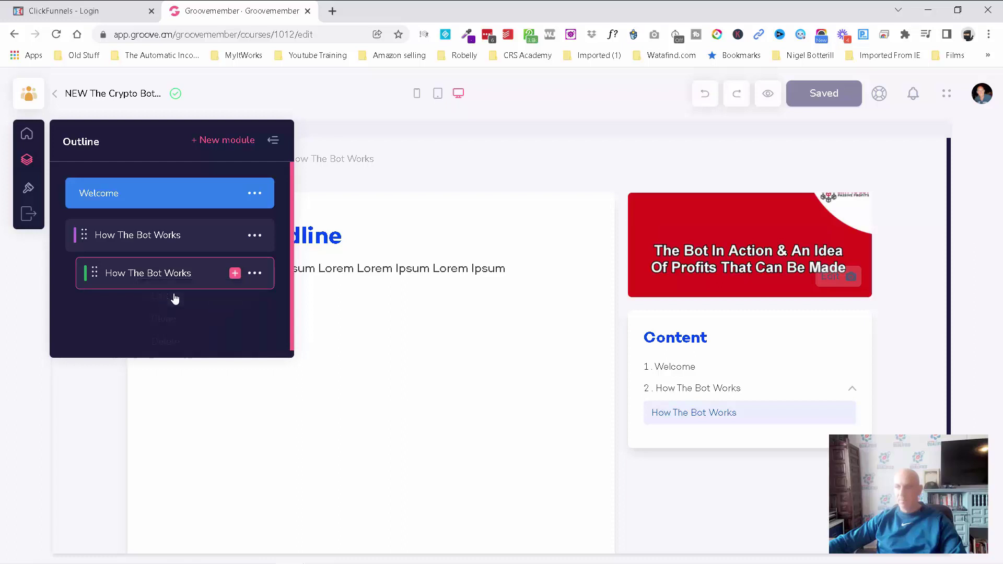
double_click(95, 201)
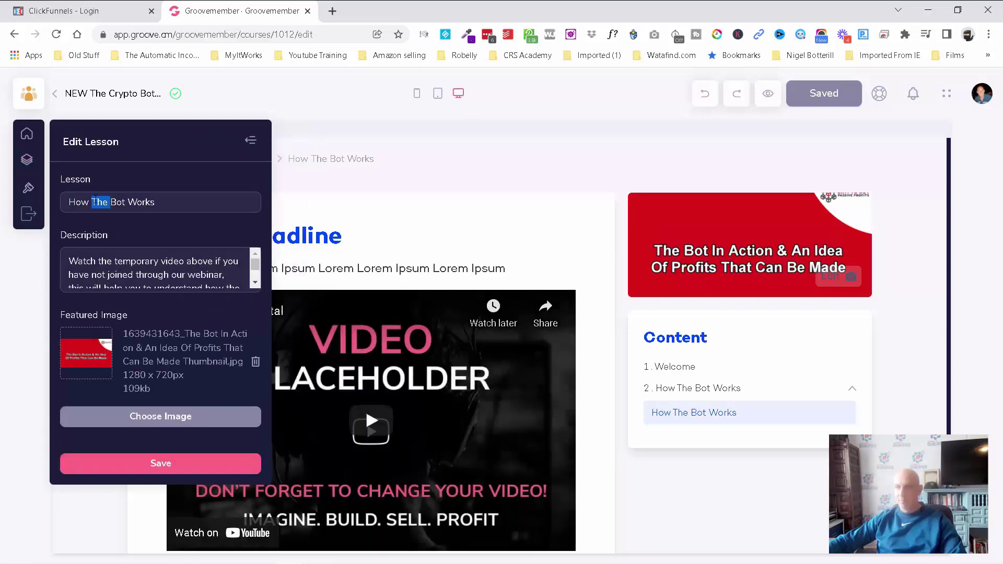
key(ctrl+a)
key(ctrl+v)
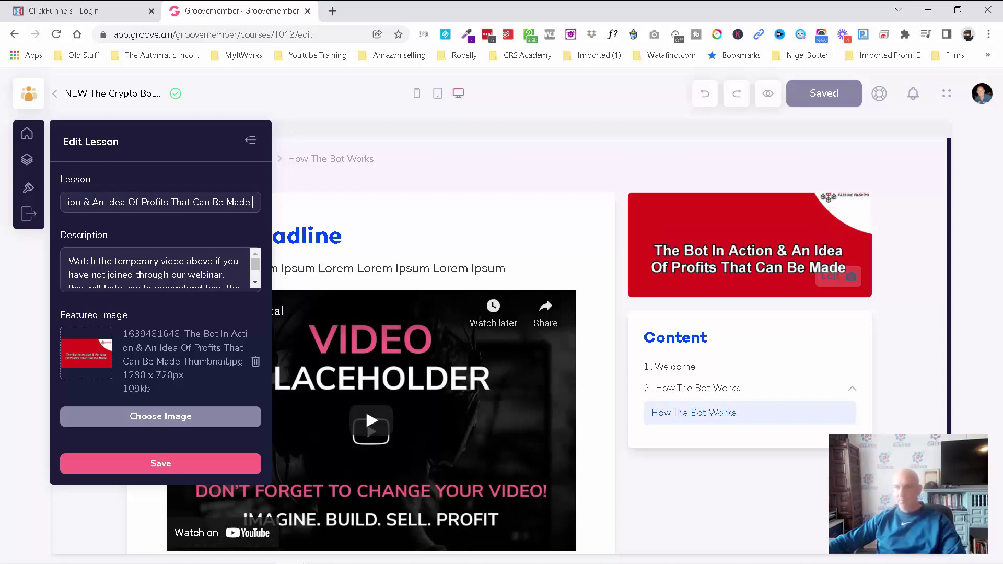
click(152, 464)
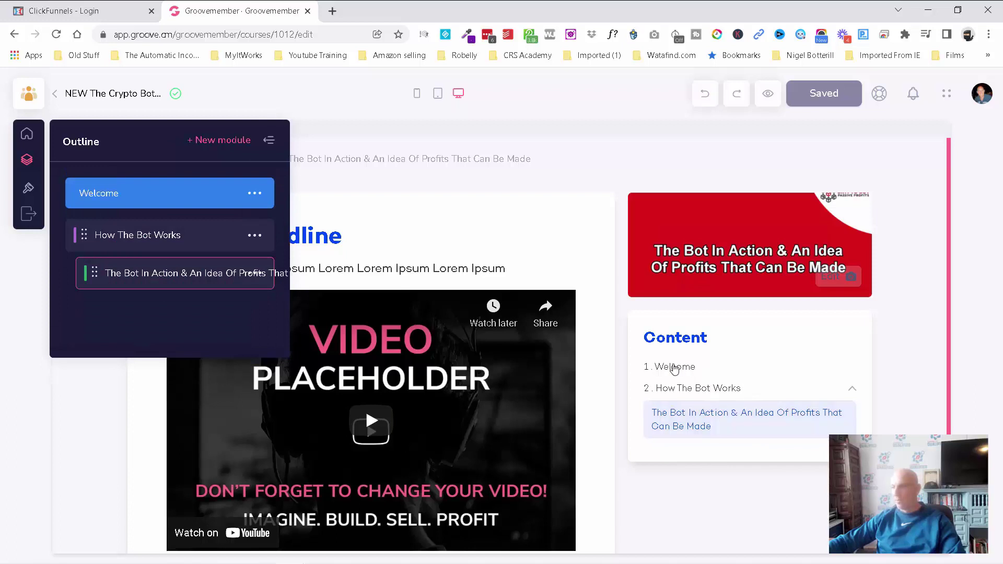
- Check the How The Bot Works module page, comparing its lesson card in the list and grid layouts
click(679, 388)
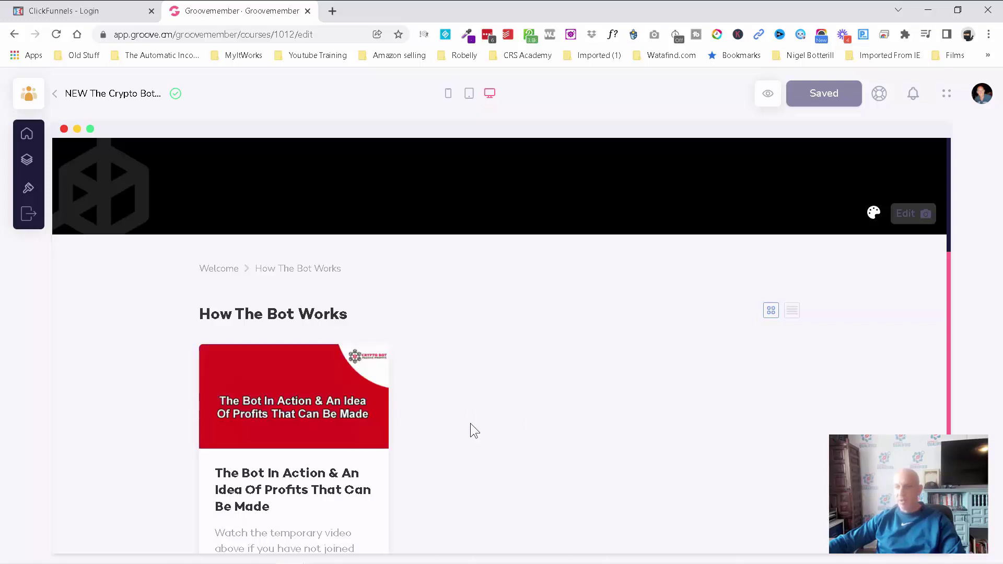
scroll(471, 423, down, 2)
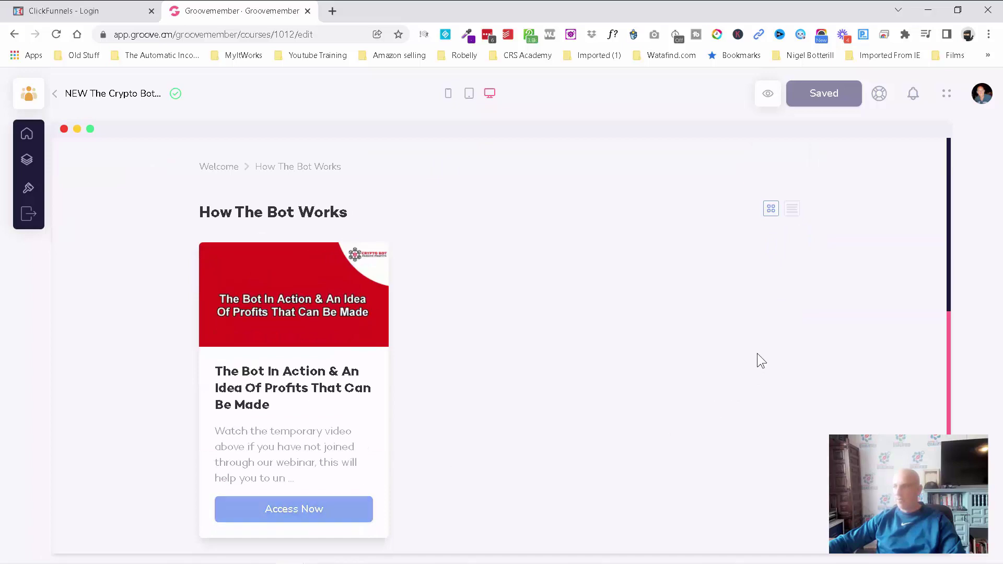
click(790, 208)
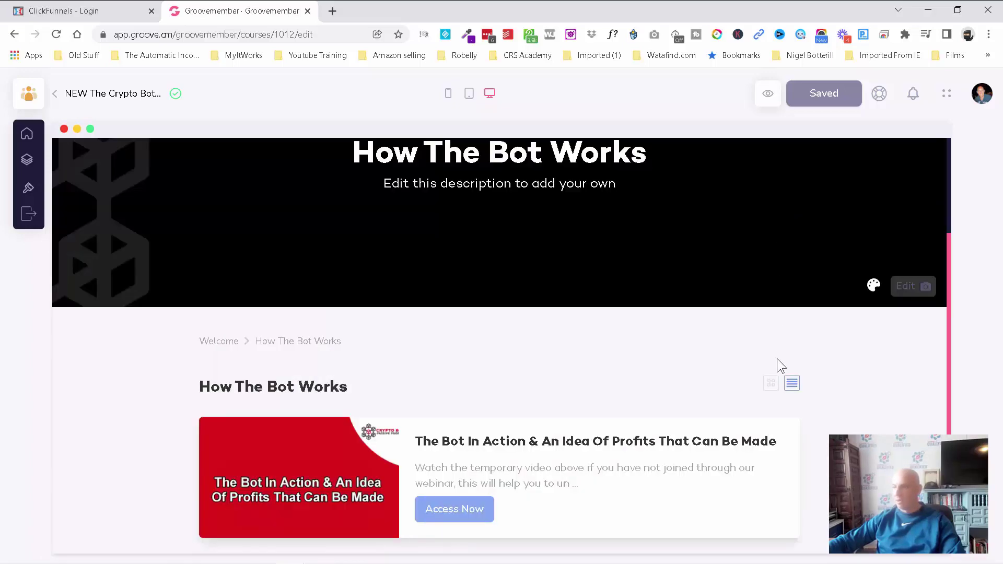
click(778, 384)
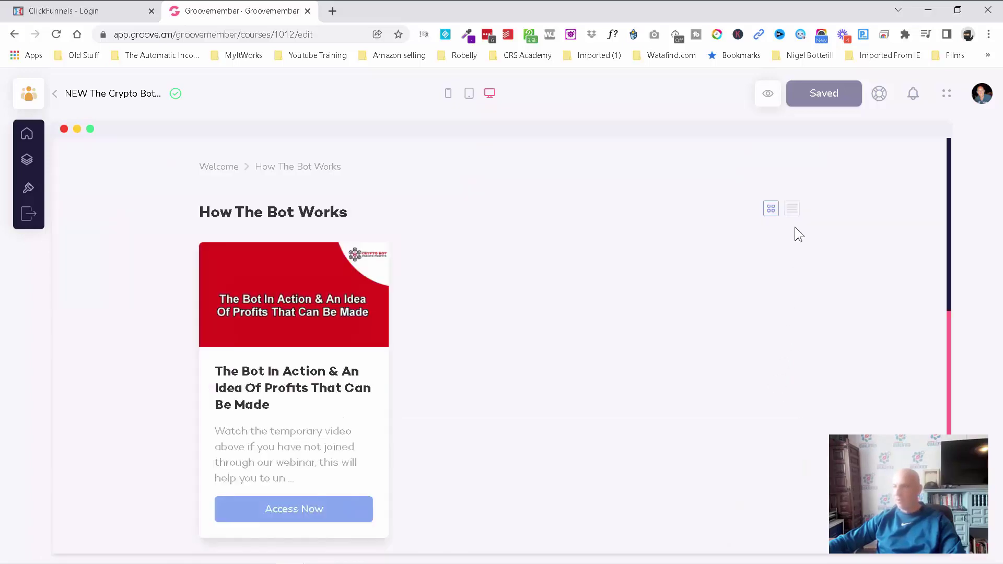
click(792, 211)
click(772, 384)
- Clone the How The Bot Works module together with its lesson
click(28, 167)
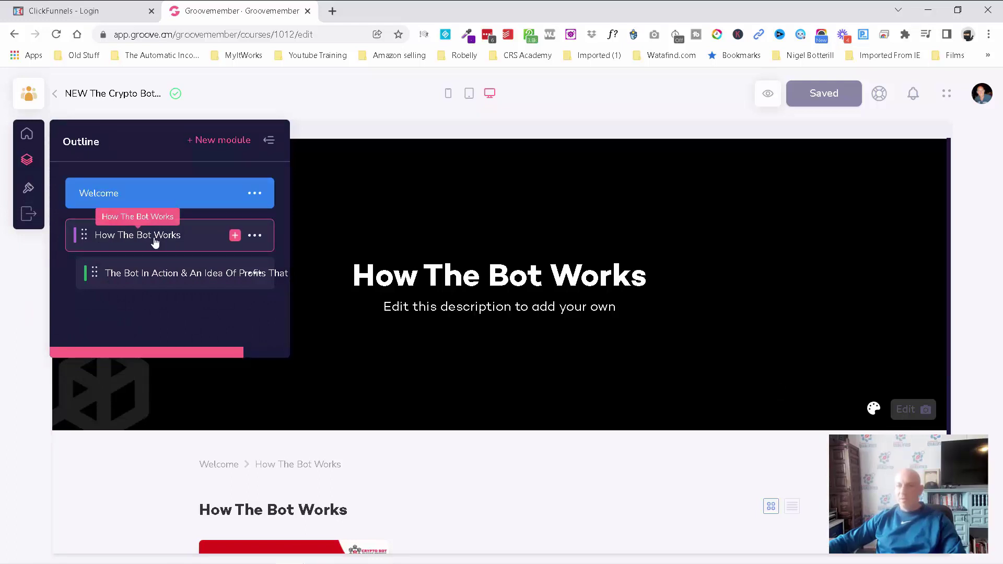
click(256, 237)
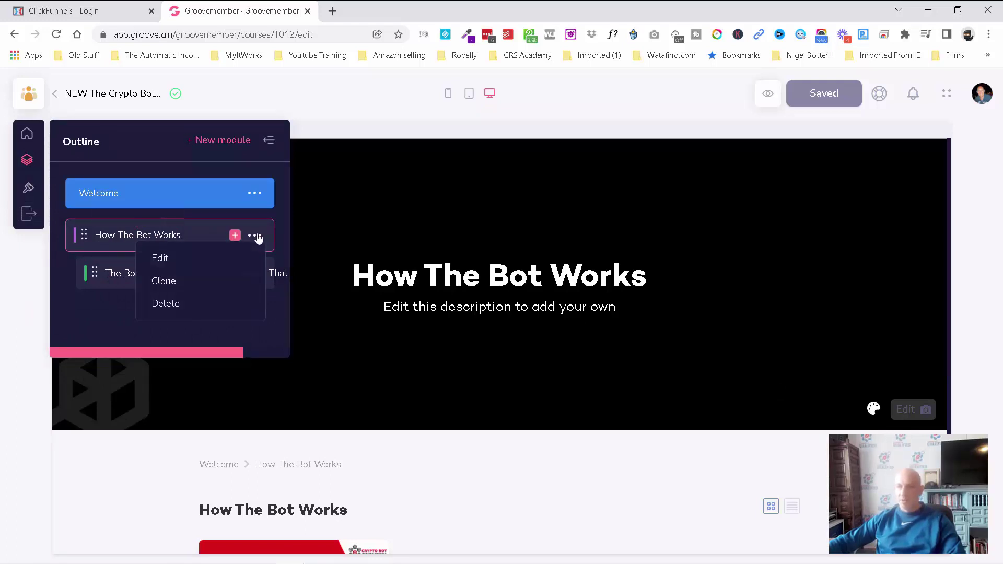
click(164, 282)
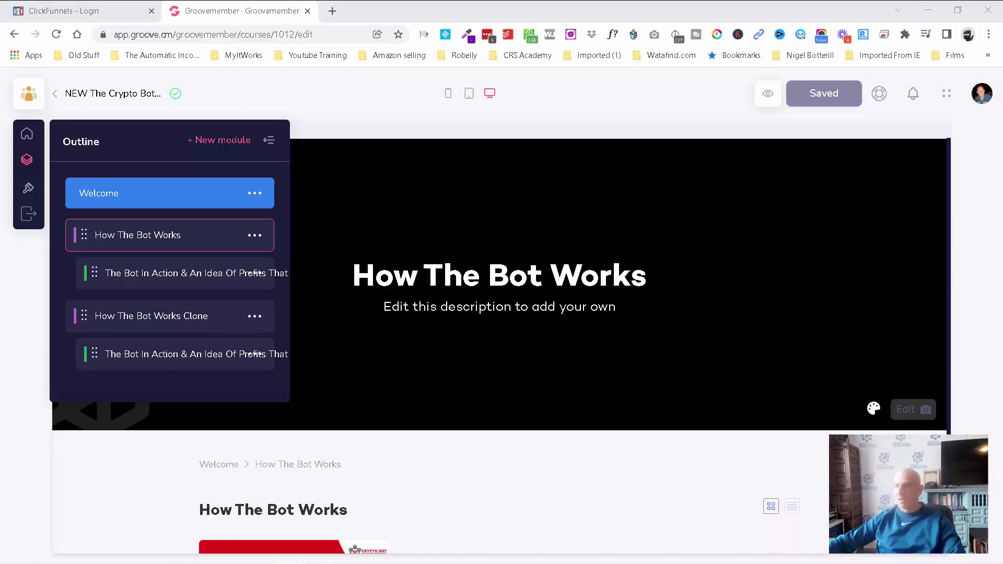
- Rename the cloned module as "FB Community Access ***IMPORTANT***"
click(161, 320)
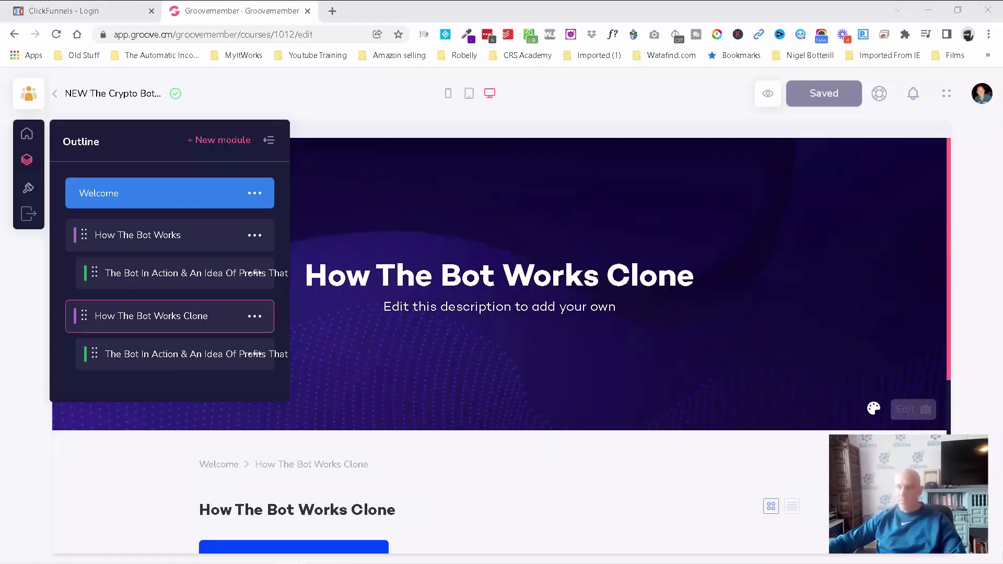
click(252, 317)
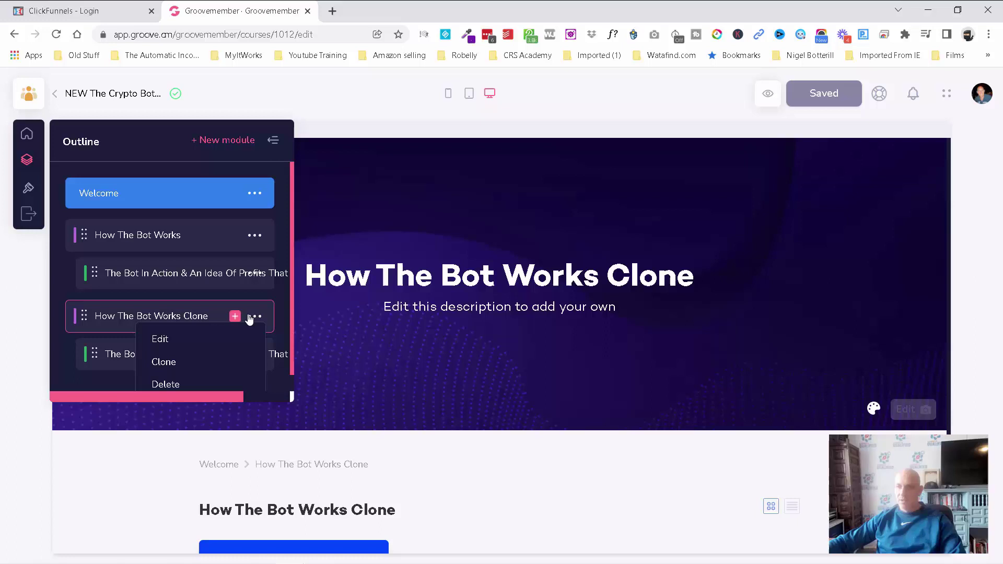
click(162, 339)
drag(198, 208, 67, 204)
text(FB Community Access ***IMPORTANT***)
click(194, 247)
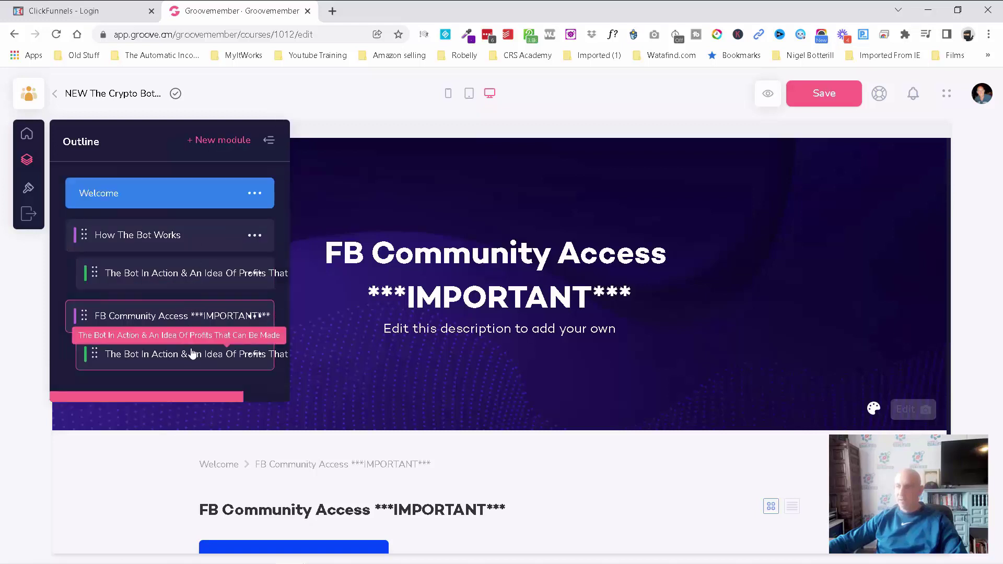
- Open the lesson under the FB Community Access module for editing and name it "Hands Off Bot Private FB Community"
click(192, 354)
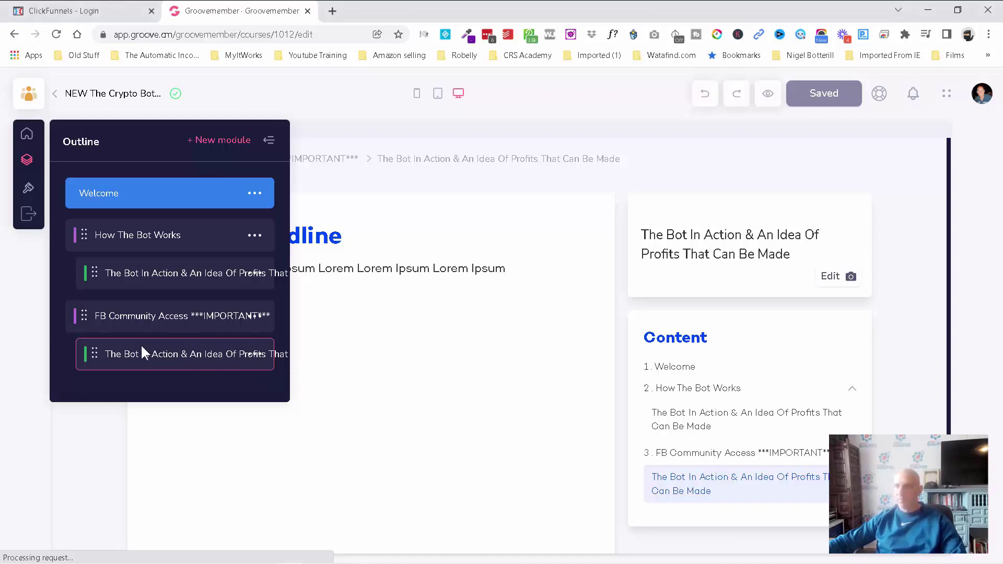
right_click(152, 363)
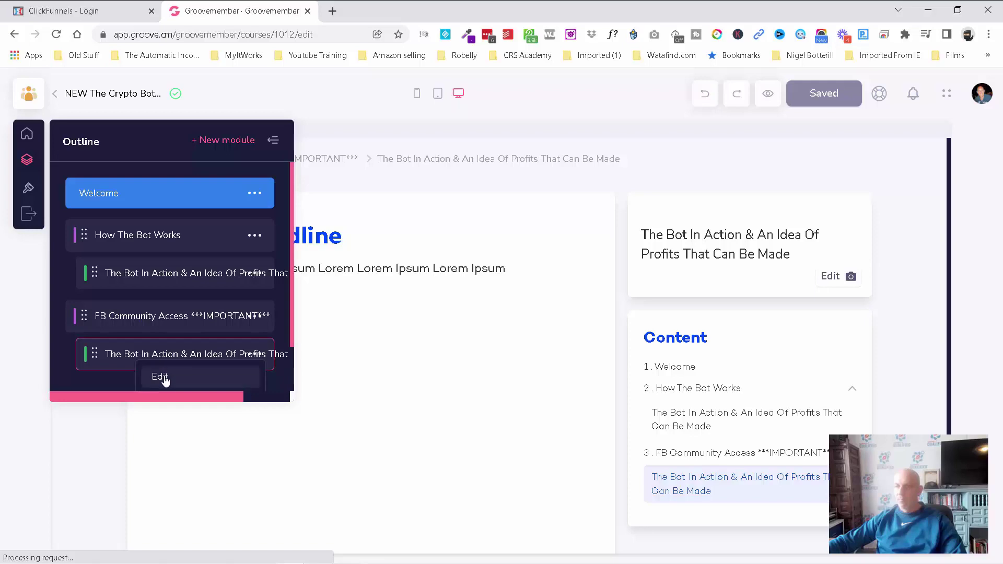
click(162, 378)
triple_click(133, 203)
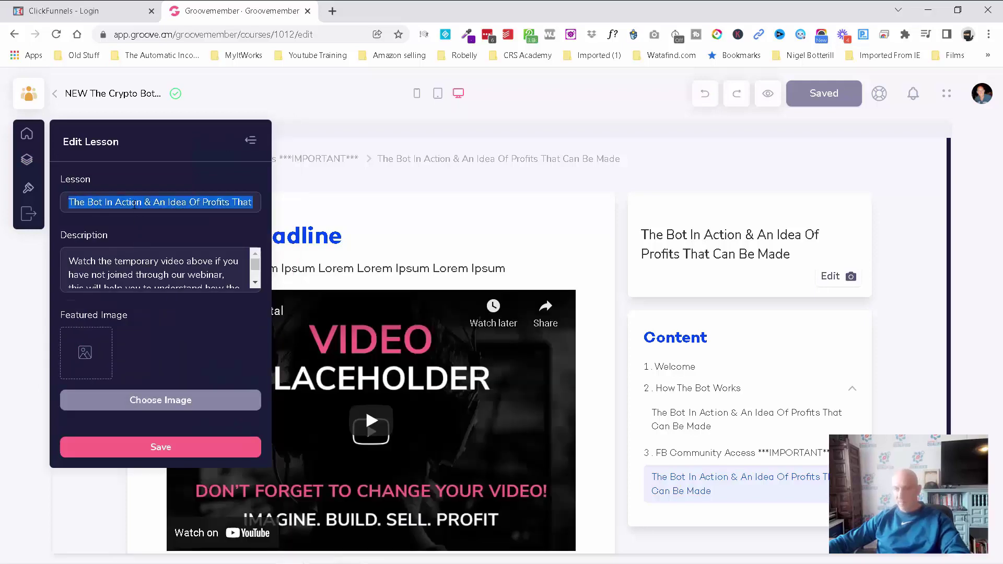
text(Hands Off Bot Private FB Community)
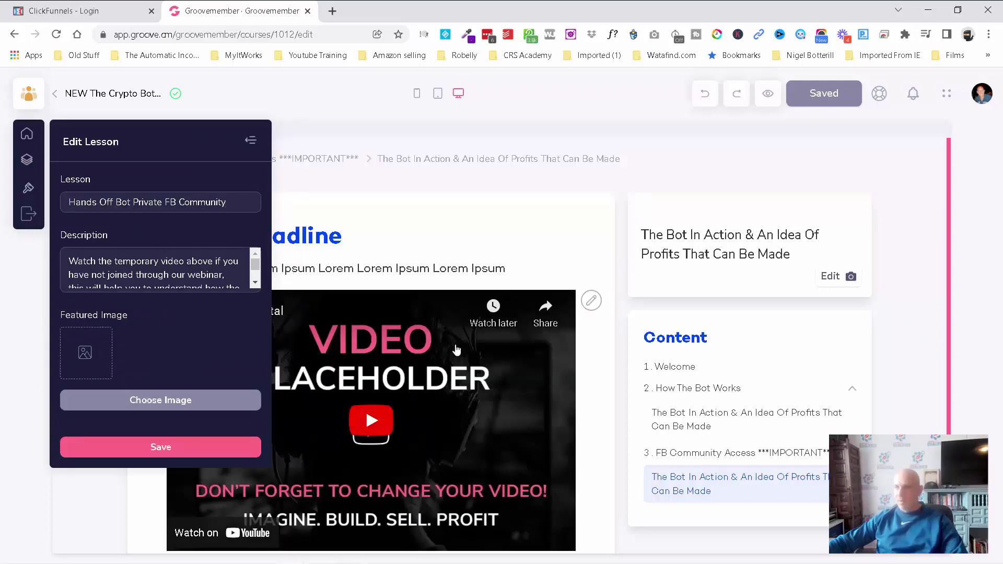
- Clear the copied description text from the Hands Off Bot Private FB Community lesson
scroll(457, 349, down, 3)
scroll(457, 349, up, 3)
triple_click(144, 277)
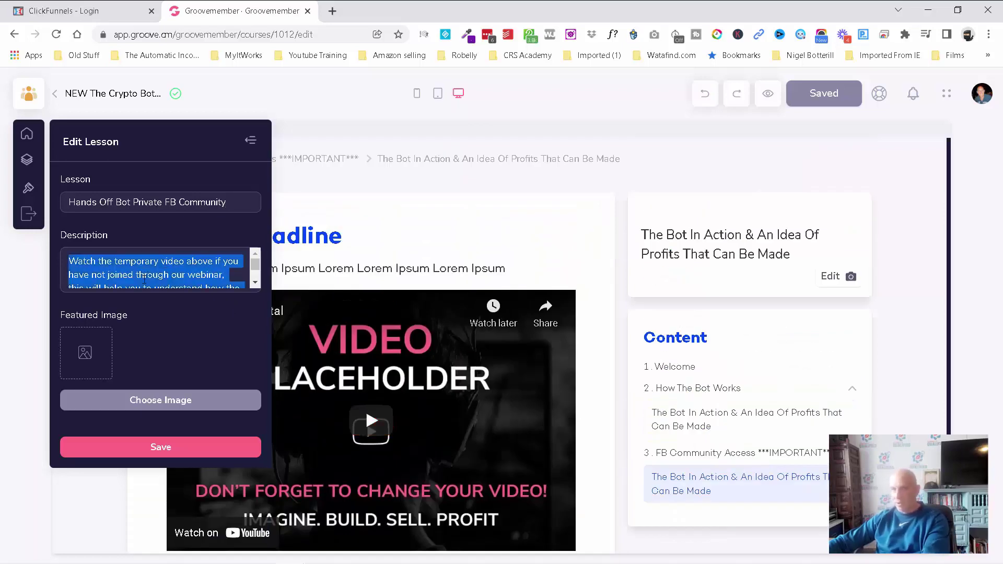
key(BackSpace)
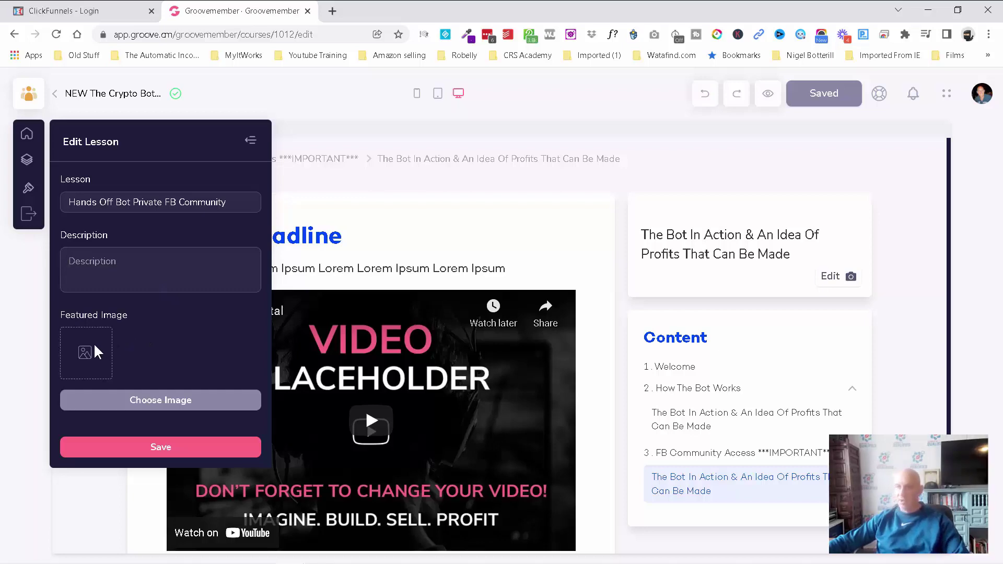
- Set the "VIP Hands Off Bot Private FB Community" library picture as the lesson's featured image and save the lesson
click(152, 403)
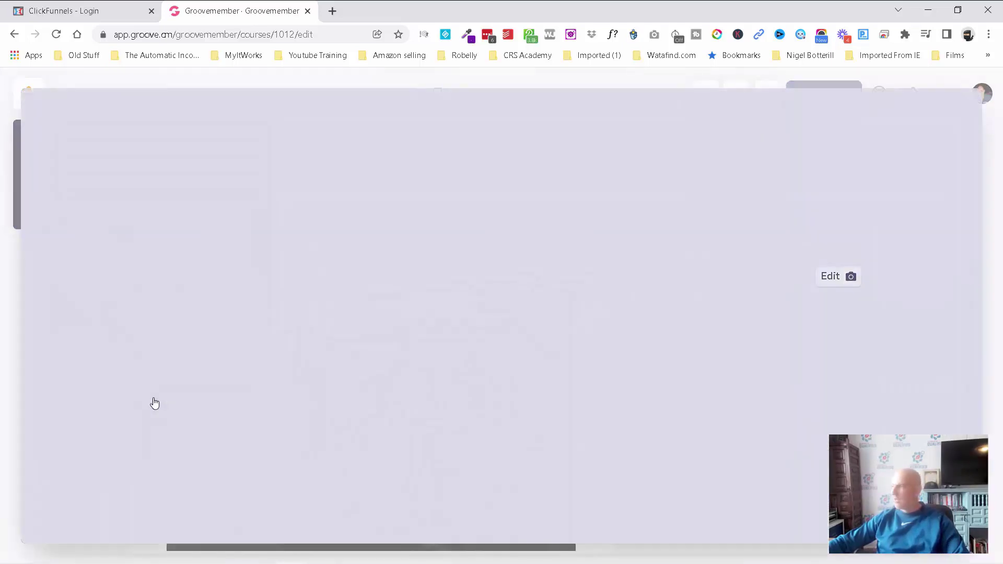
scroll(569, 407, down, 10)
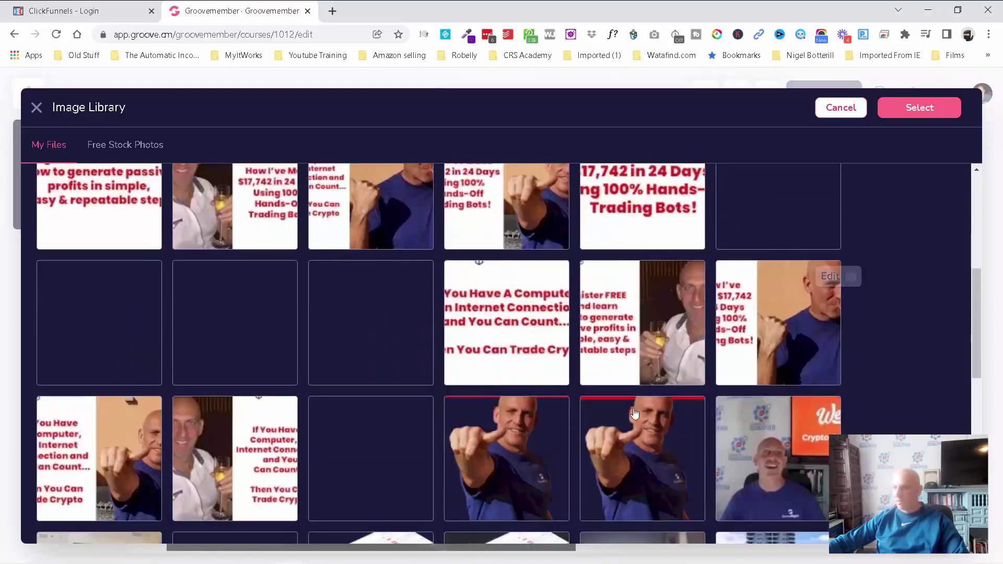
scroll(635, 414, down, 9)
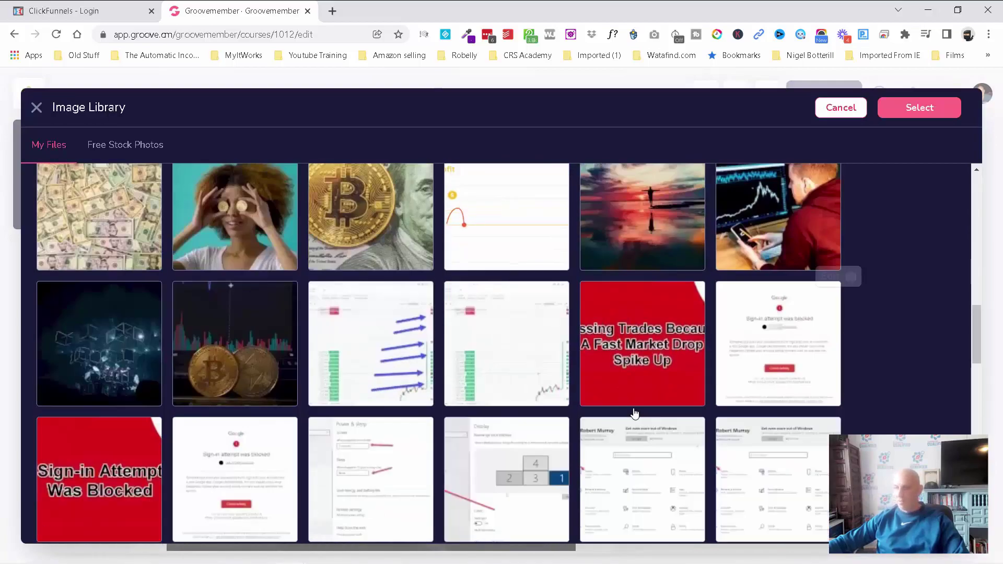
scroll(366, 362, down, 10)
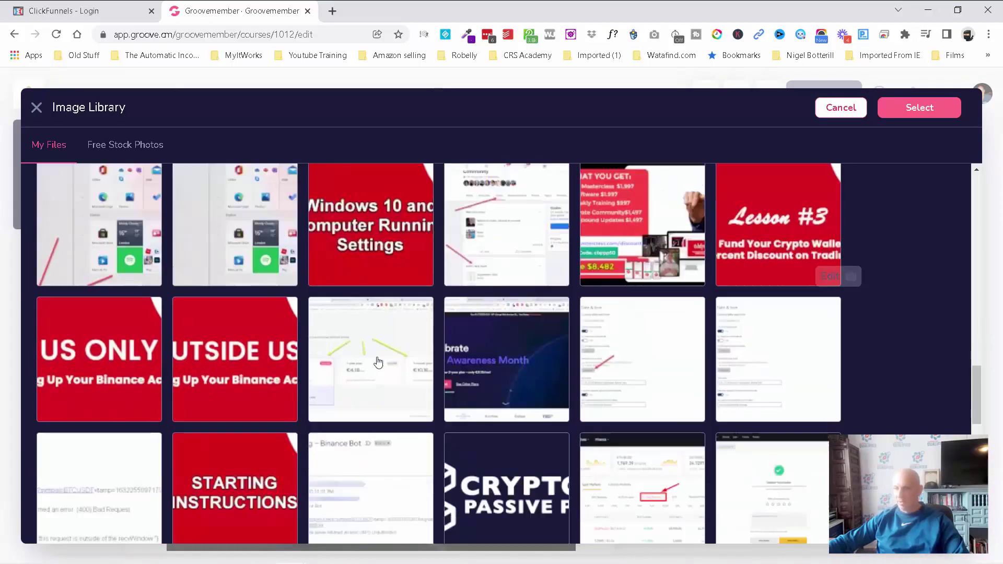
scroll(365, 371, down, 10)
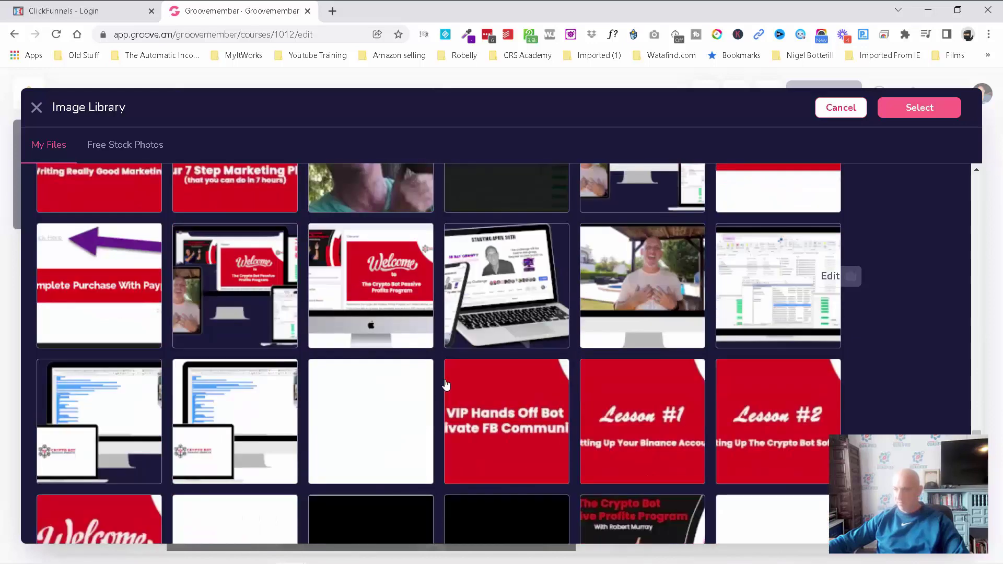
click(519, 424)
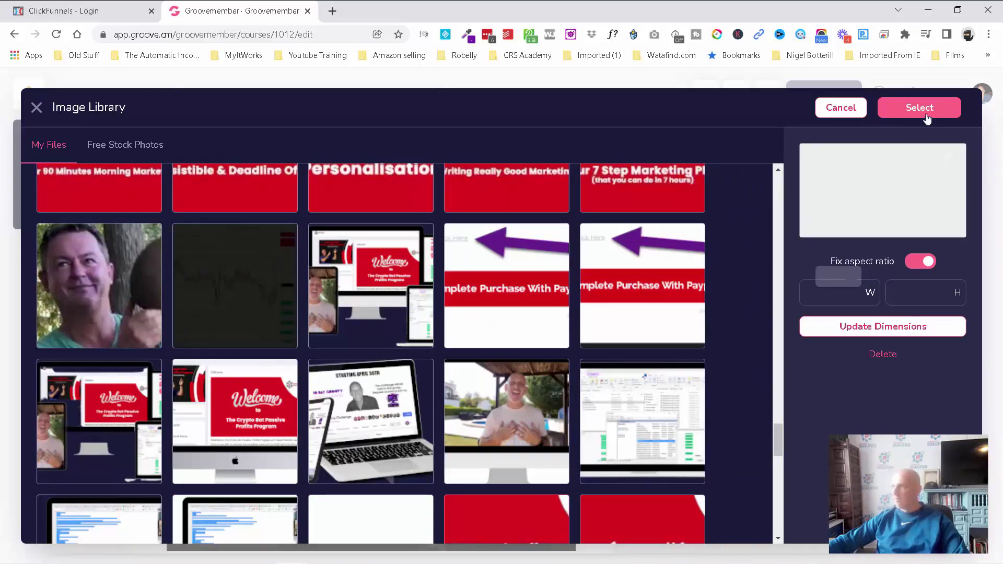
click(919, 107)
click(157, 451)
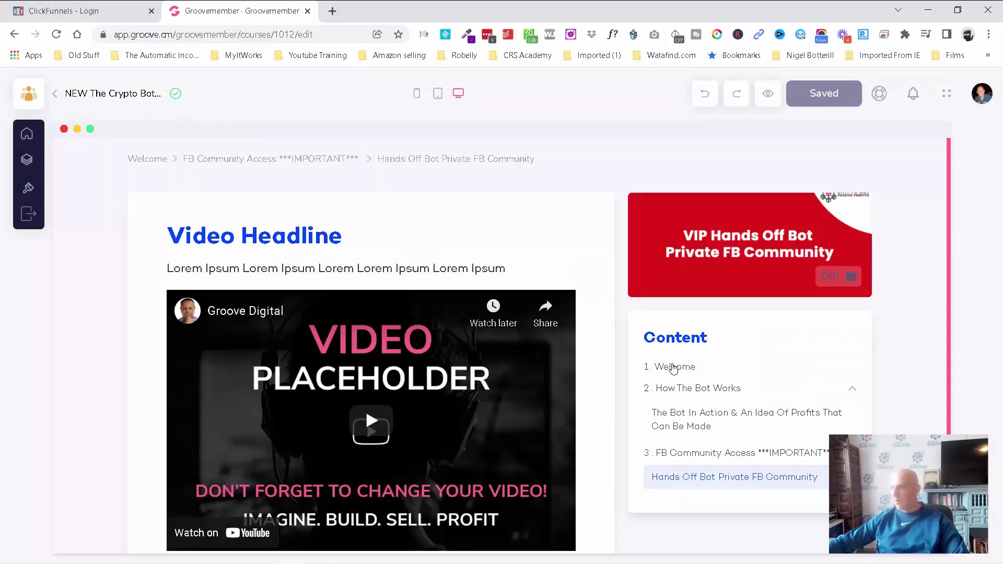
- Open the Welcome page and compare how its modules look in the list and grid layouts
click(674, 367)
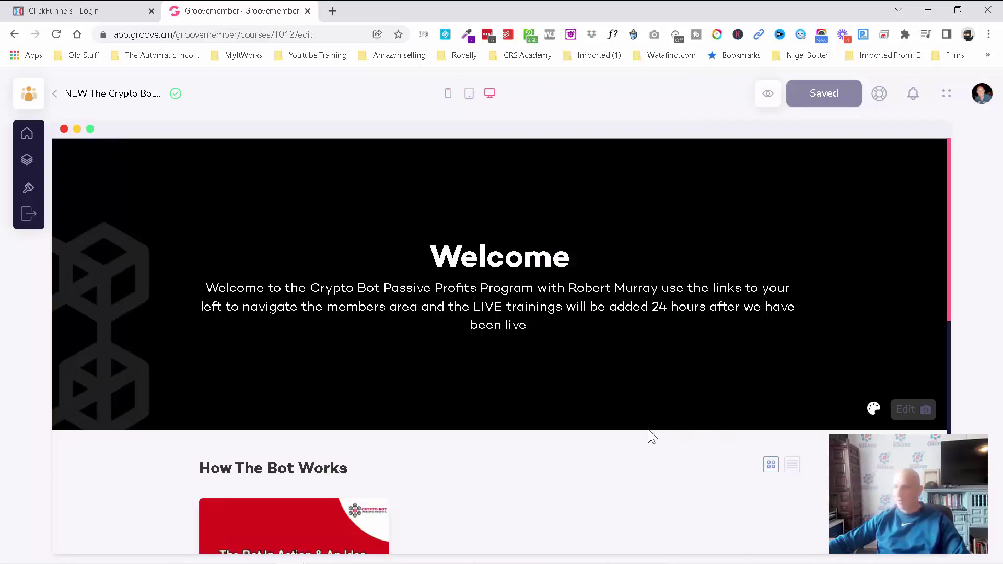
click(792, 466)
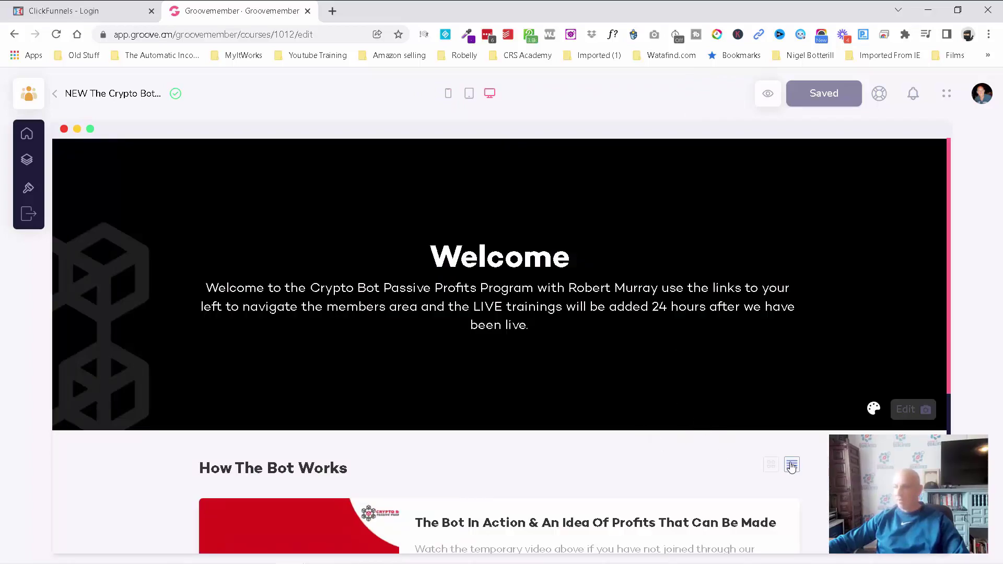
scroll(679, 413, down, 4)
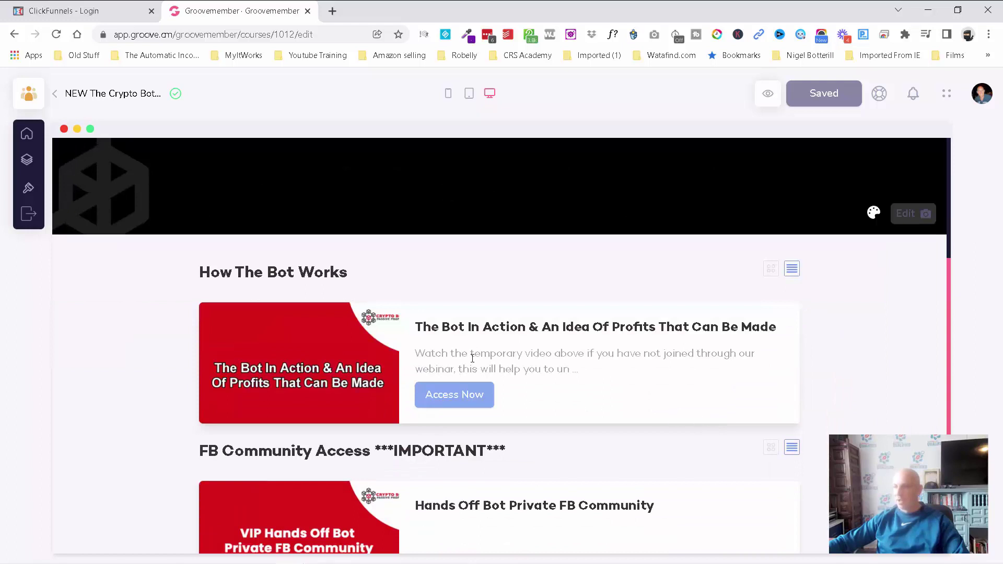
scroll(473, 359, down, 1)
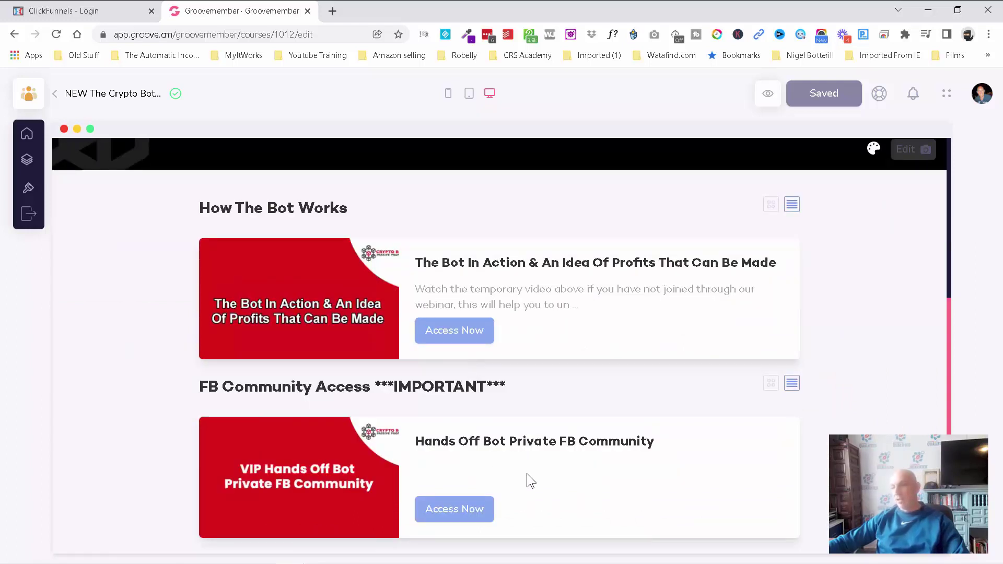
click(771, 205)
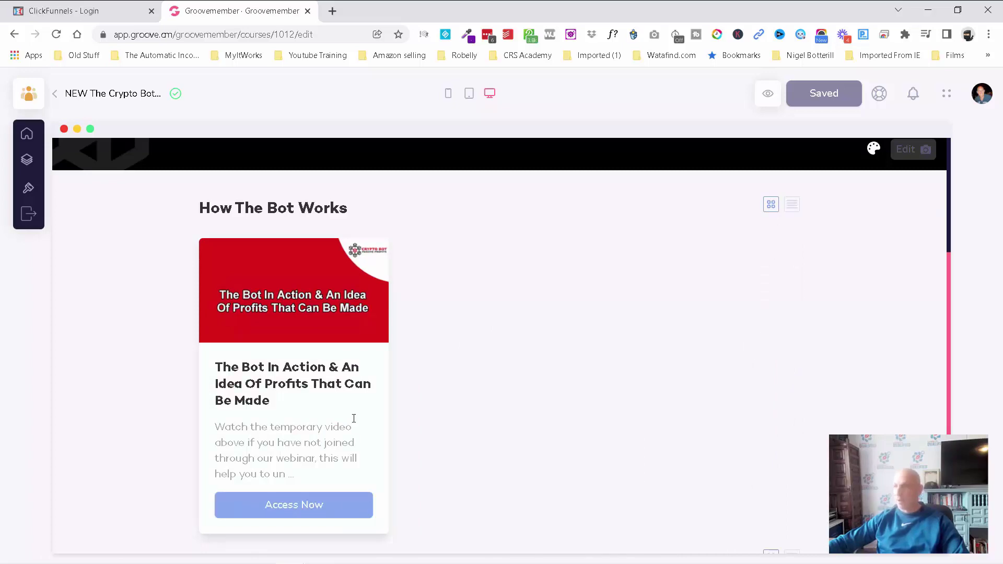
scroll(713, 311, down, 5)
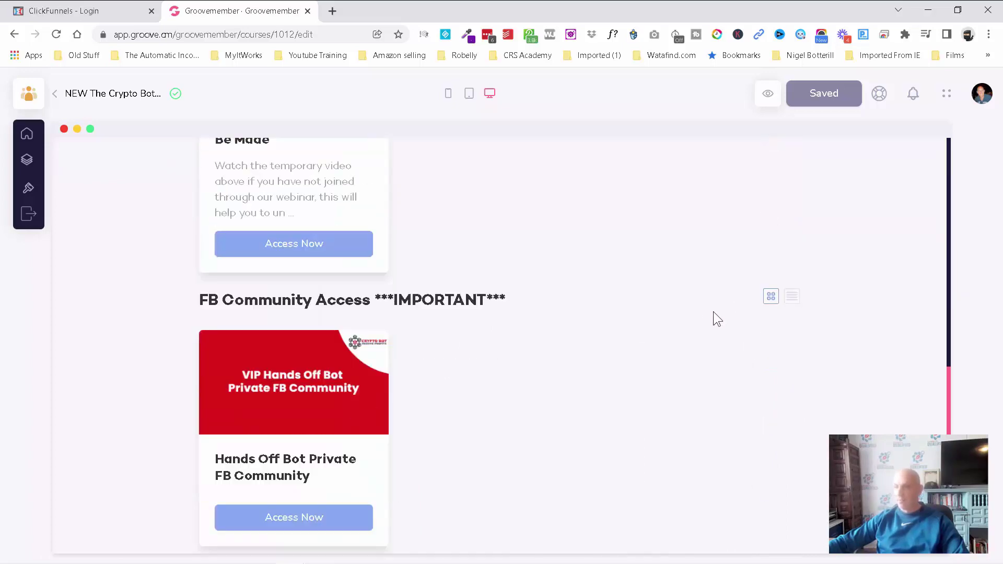
scroll(786, 271, up, 5)
click(793, 206)
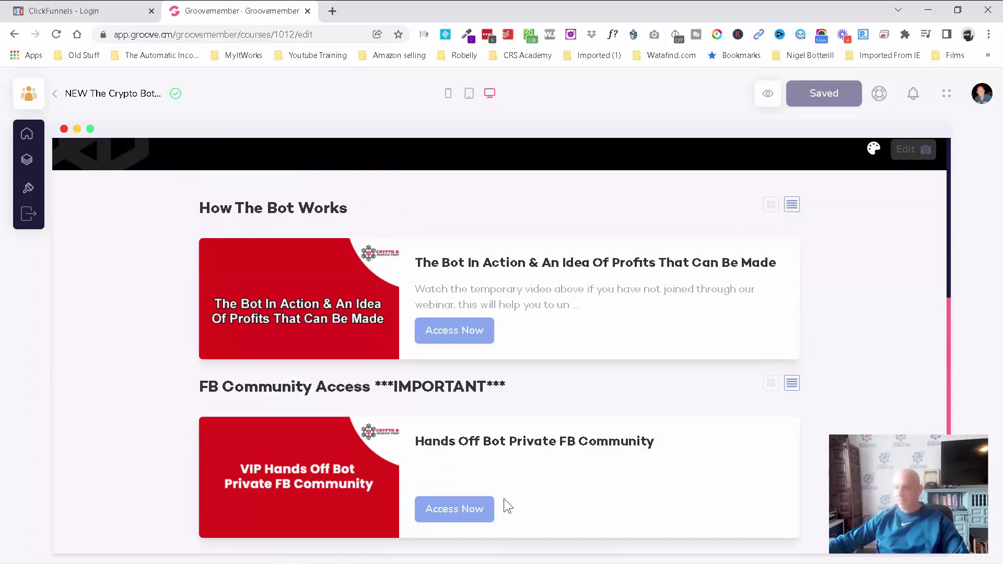
- Open The Bot In Action lesson from the Welcome page and look over its content
click(450, 332)
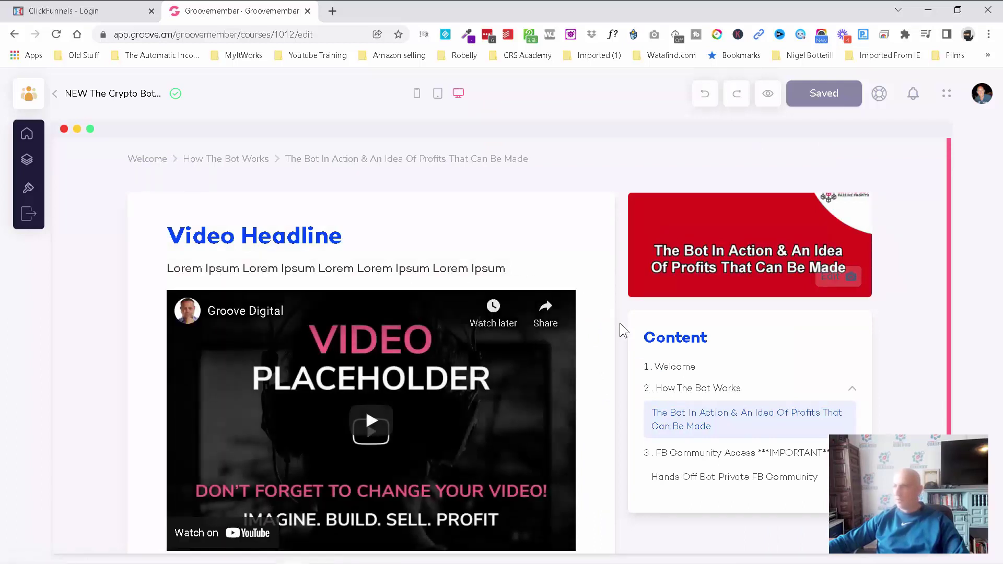
scroll(620, 323, down, 3)
scroll(620, 323, up, 3)
- Review the course outline and the layout templates available for the lesson page
click(27, 160)
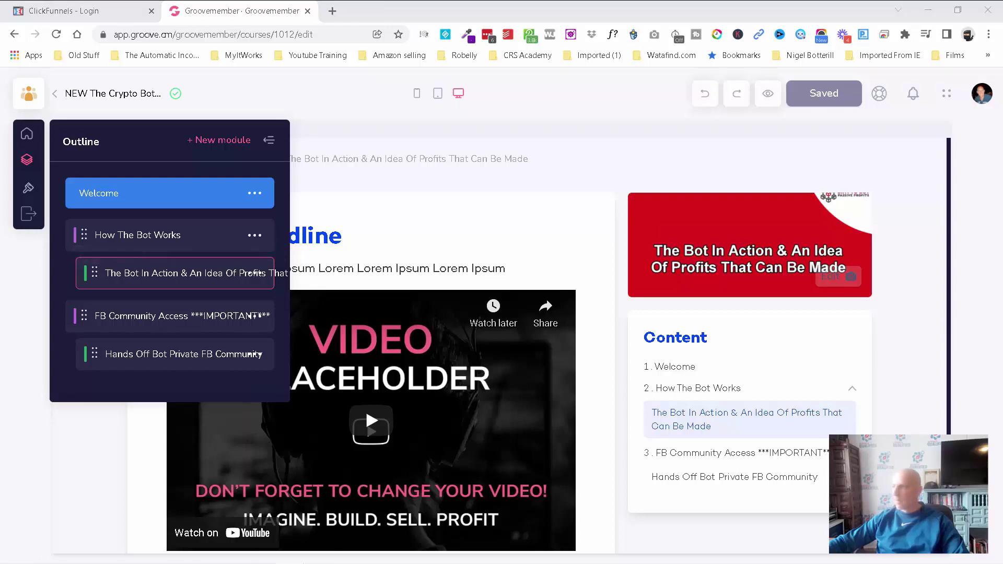
click(28, 188)
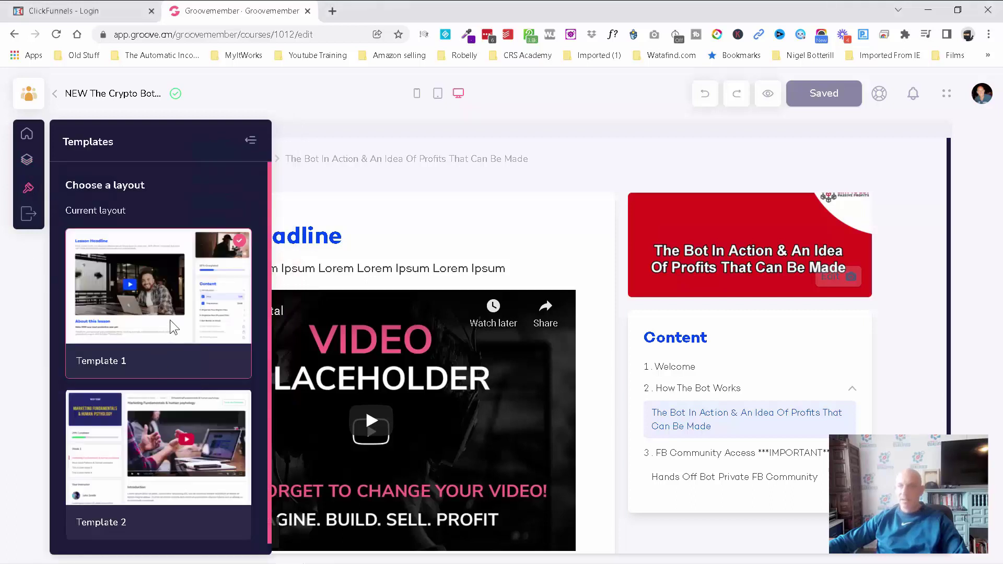
mouse_move(152, 337)
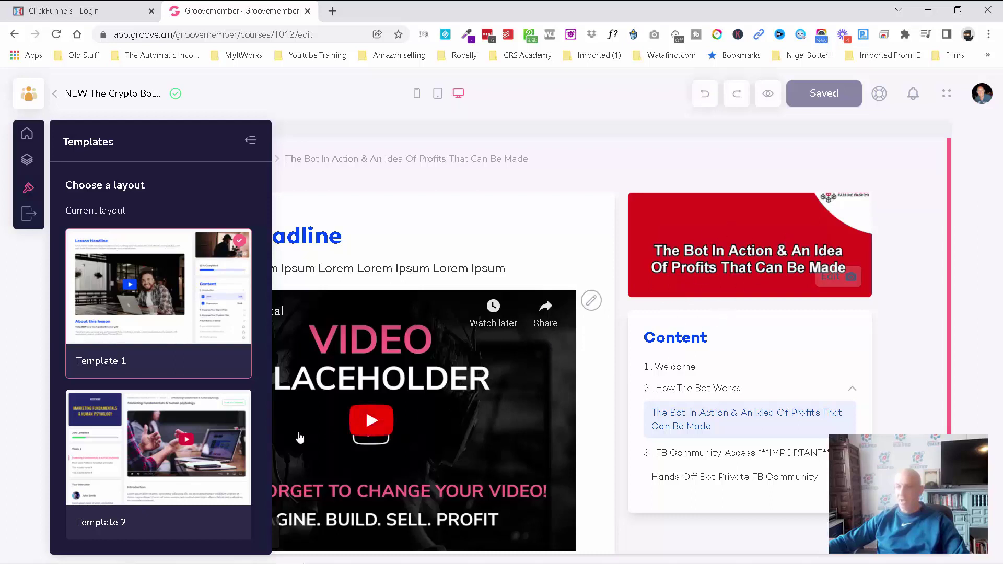
mouse_move(183, 434)
scroll(153, 428, down, 1)
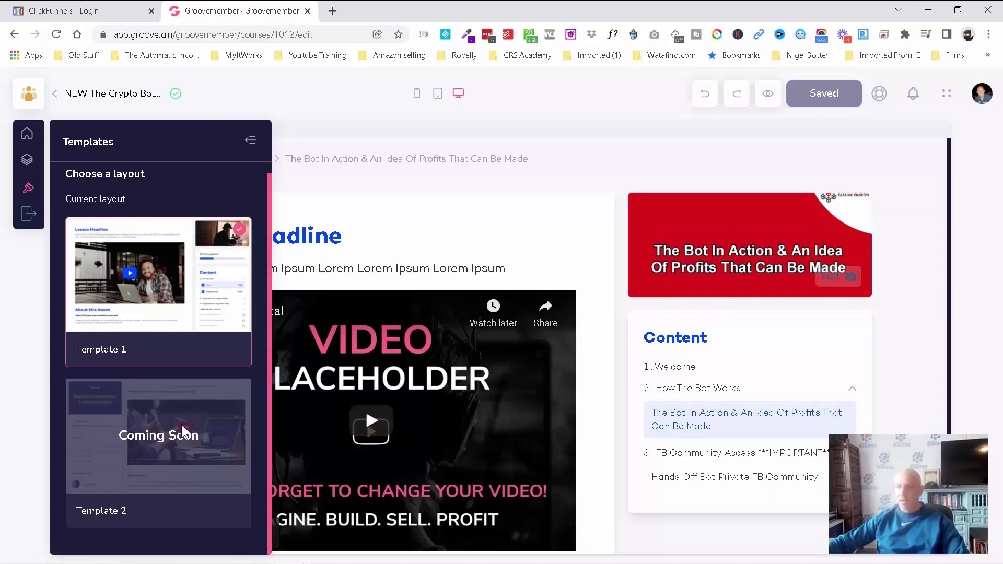
scroll(190, 425, up, 1)
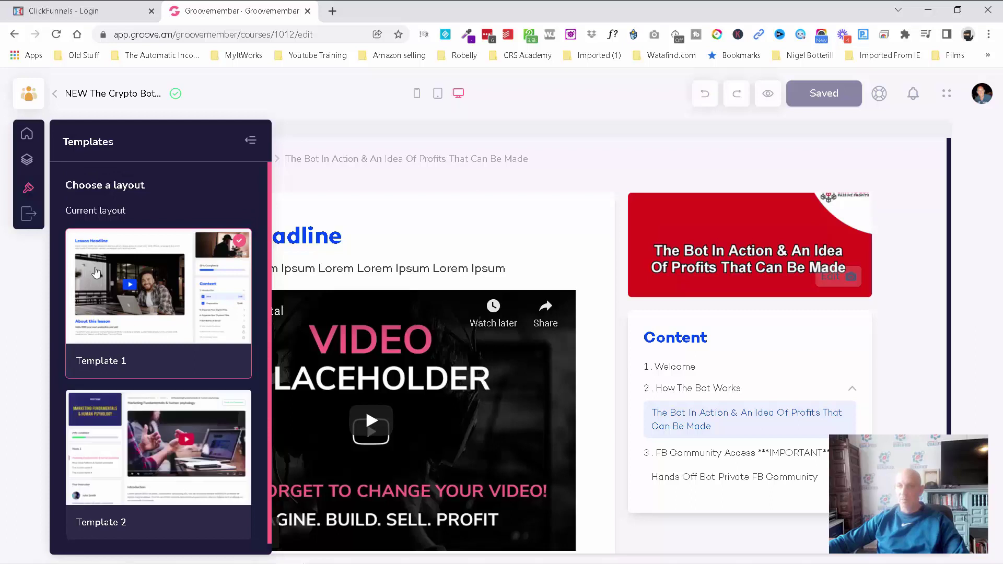
- Add a blank module to the course outline and review the Welcome page's modules in list layout
click(26, 159)
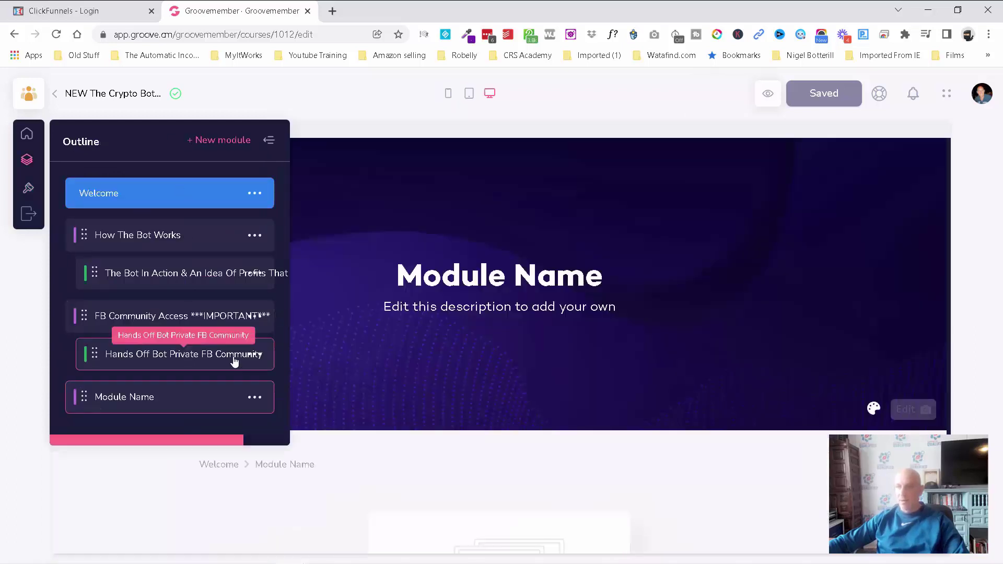
click(149, 197)
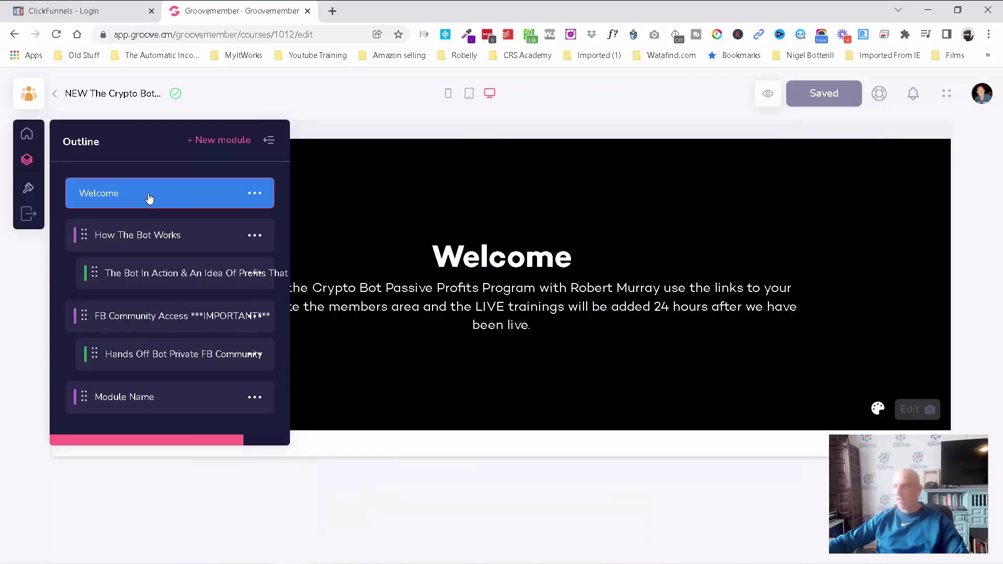
click(268, 140)
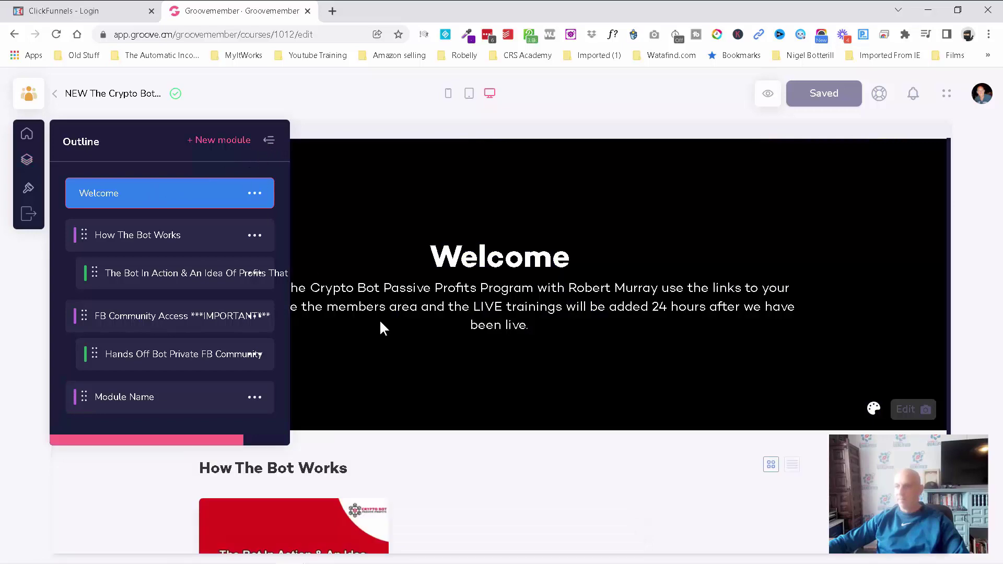
scroll(513, 388, down, 3)
click(788, 335)
scroll(707, 375, down, 3)
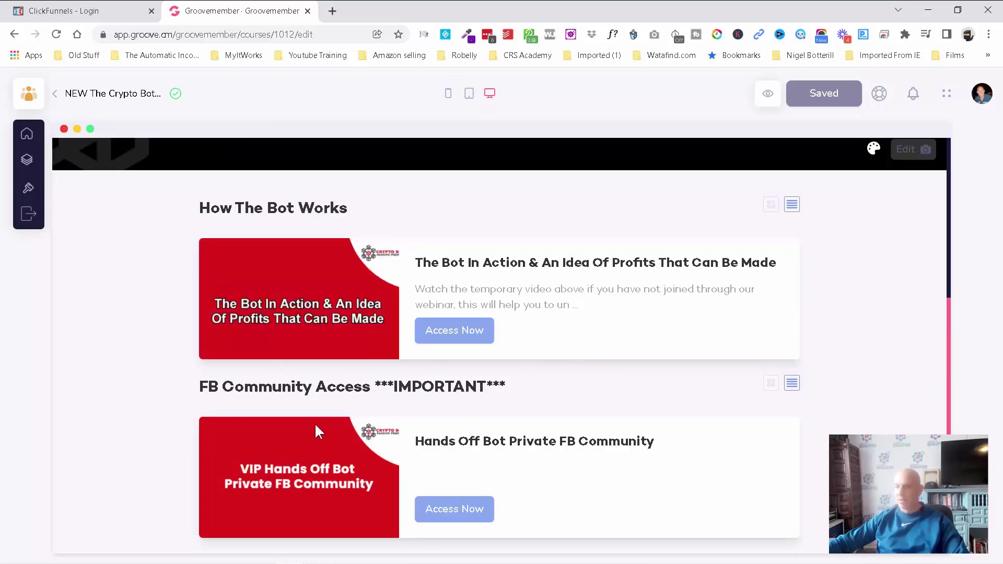
scroll(405, 440, up, 5)
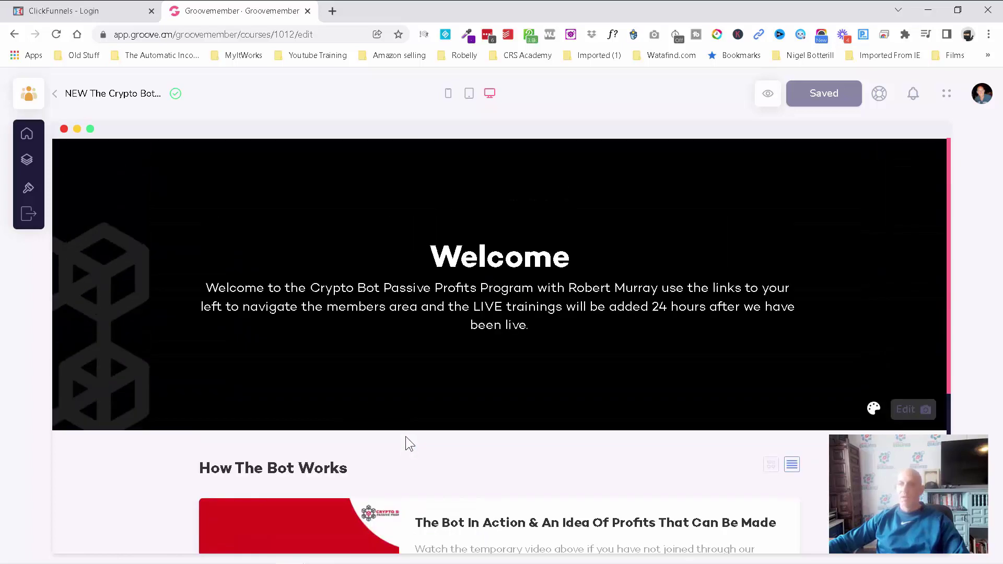
- Leave the course editor and open the course access levels of the NEW The Crypto Bot Passive Profits Program course
click(27, 135)
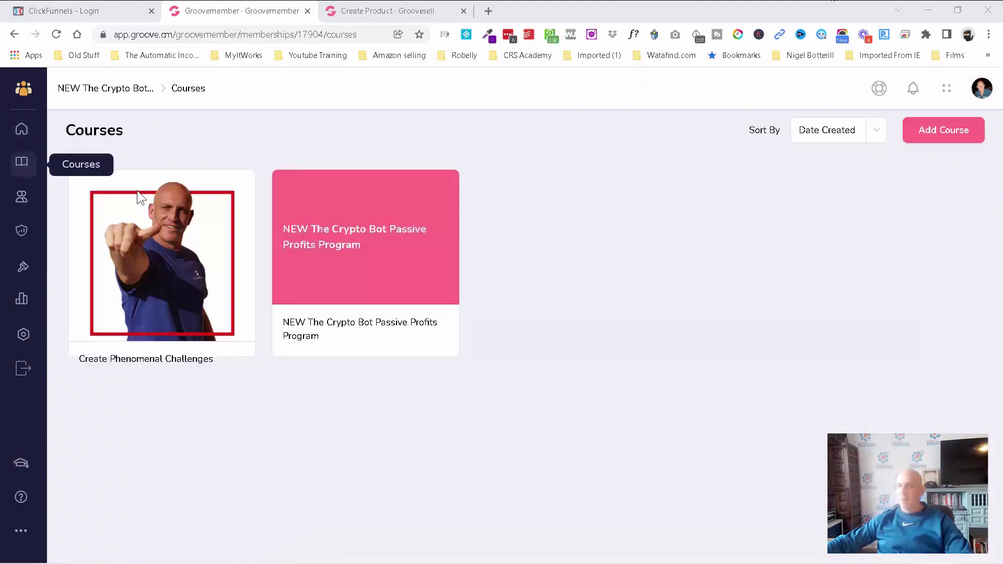
mouse_move(211, 338)
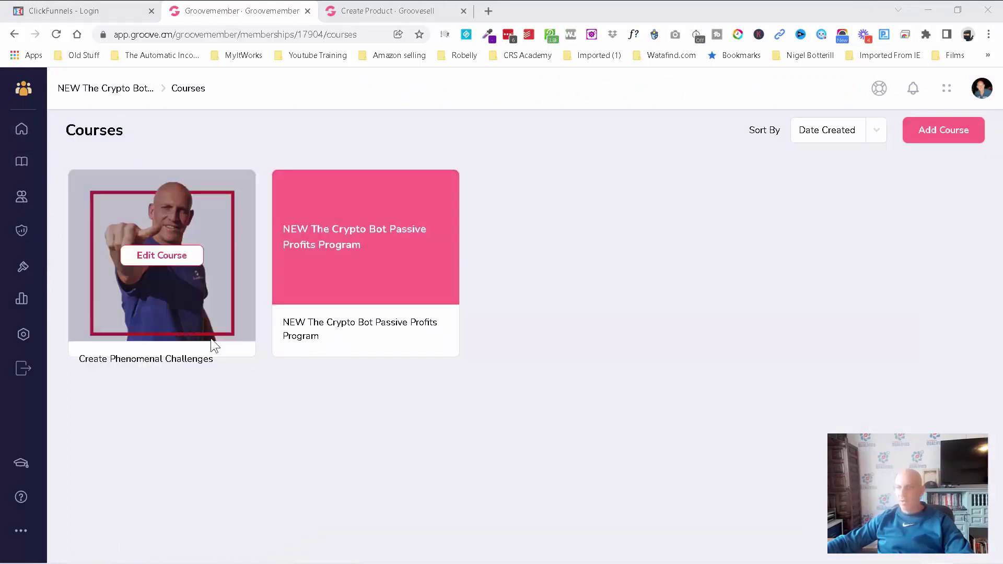
mouse_move(321, 337)
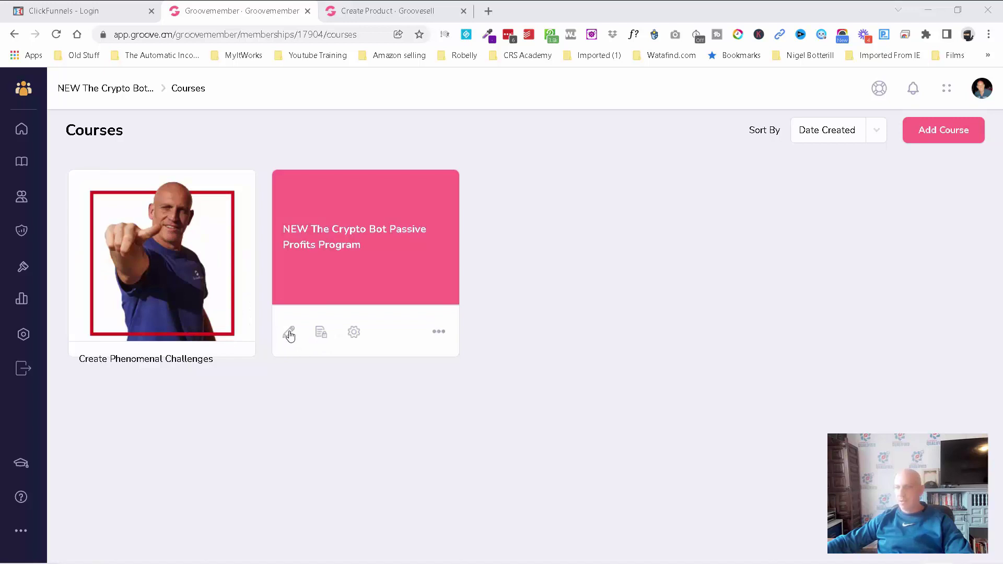
click(321, 334)
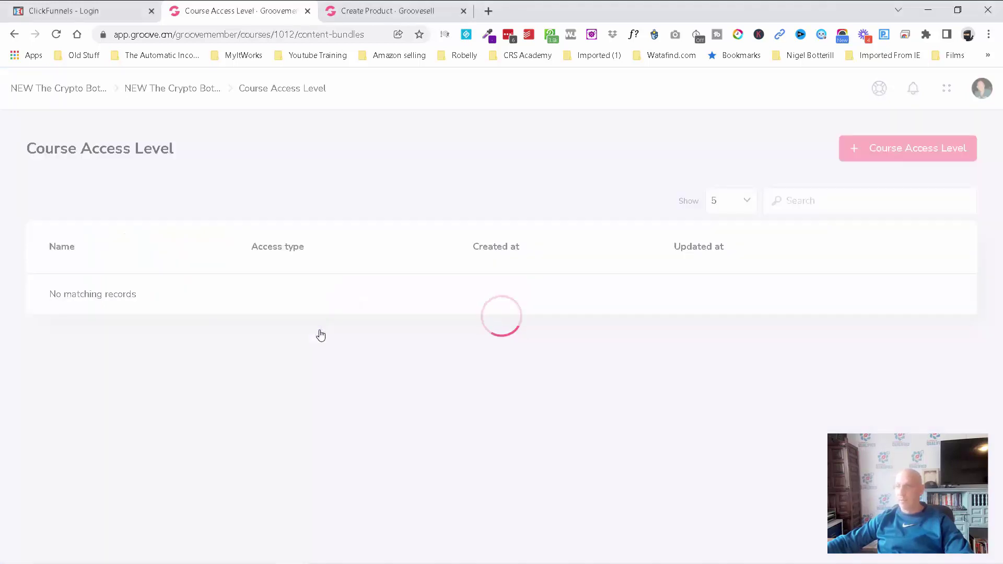
- Create a course access level named "Paid Full"
click(895, 152)
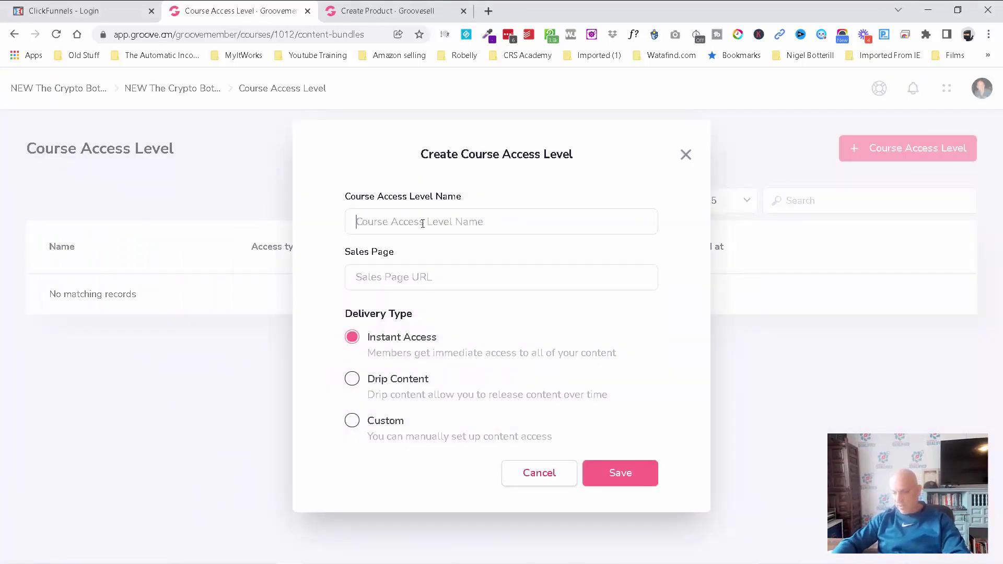
text(P)
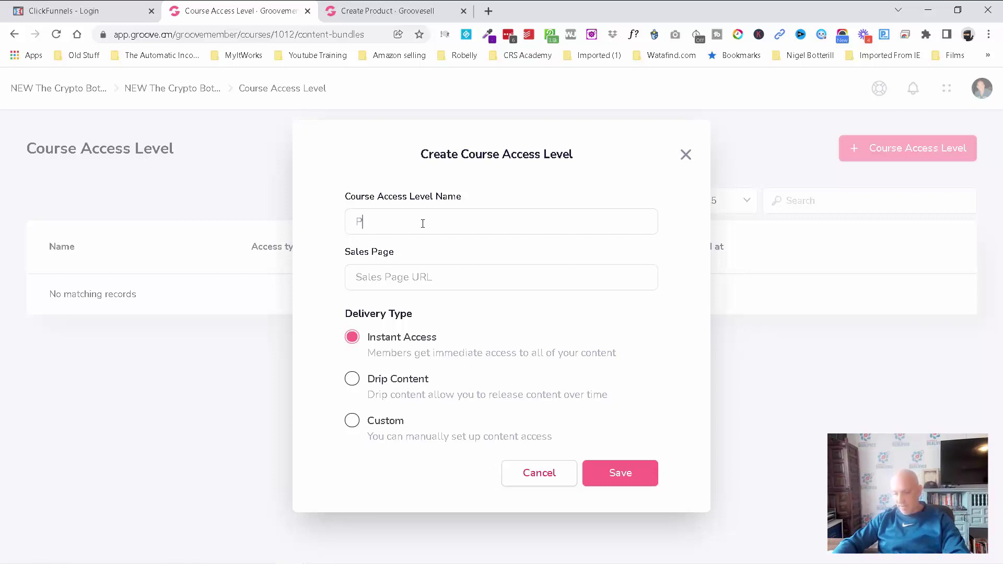
text(aid Full)
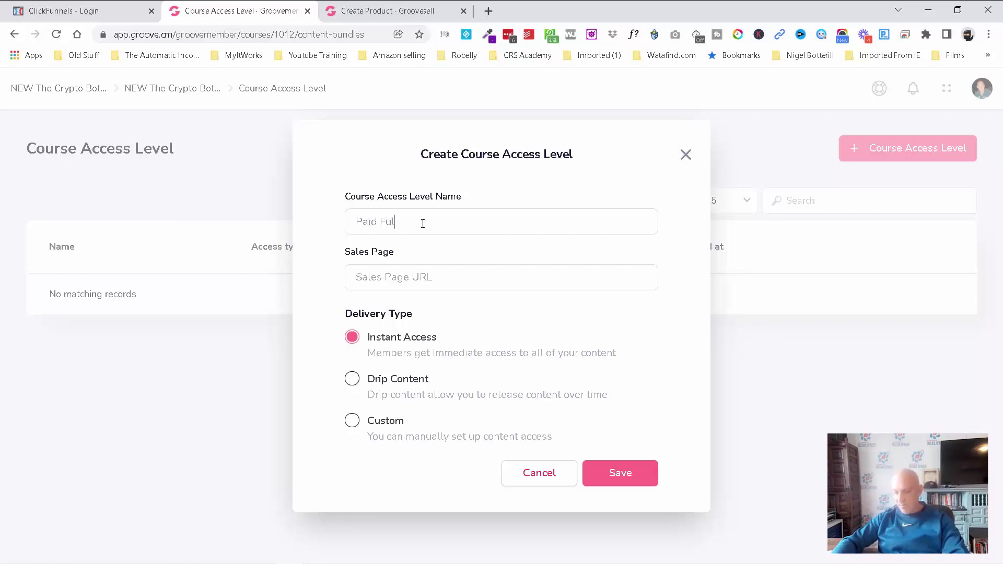
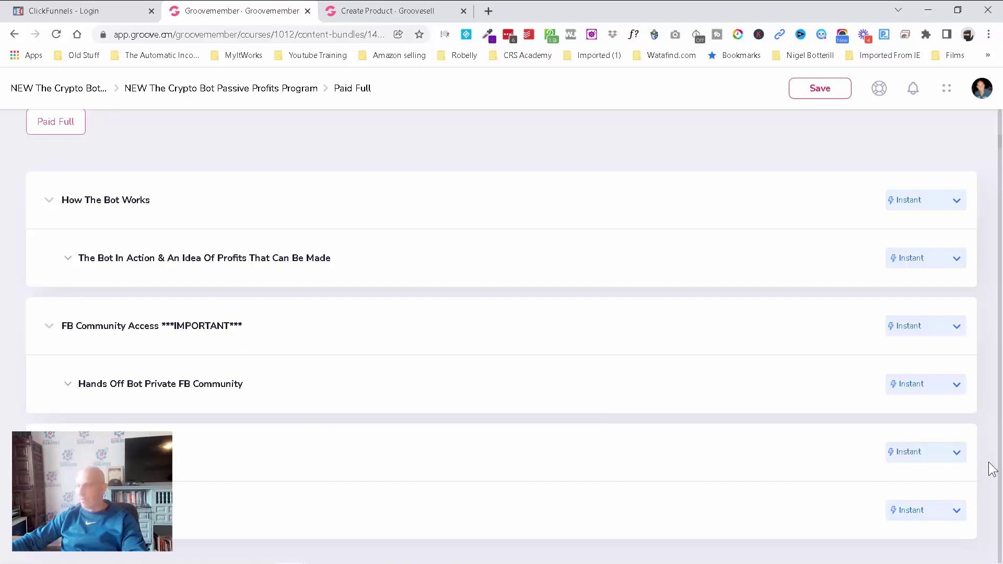
- Set the access of the module below FB Community Access to Locked for the Paid Full level
click(958, 455)
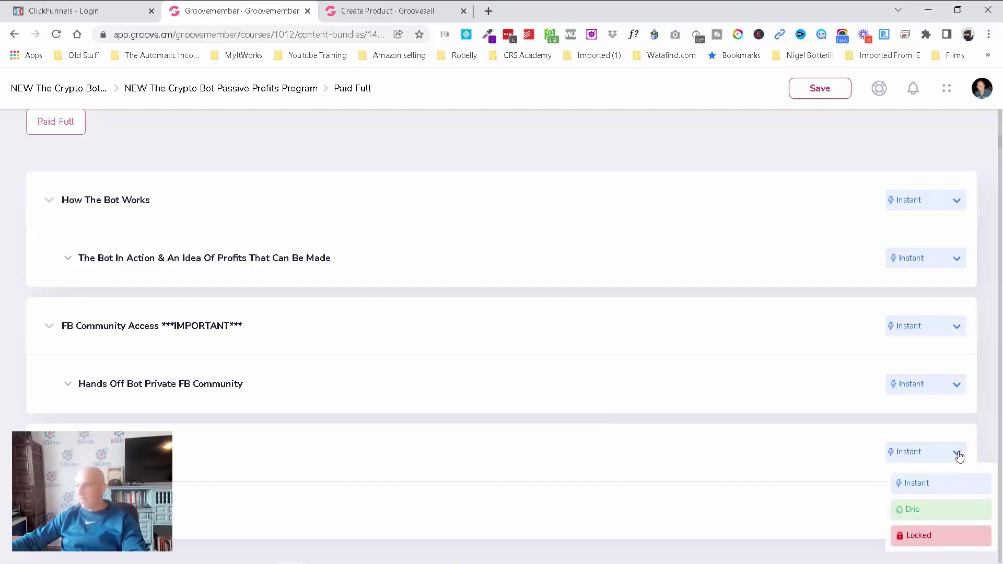
click(940, 537)
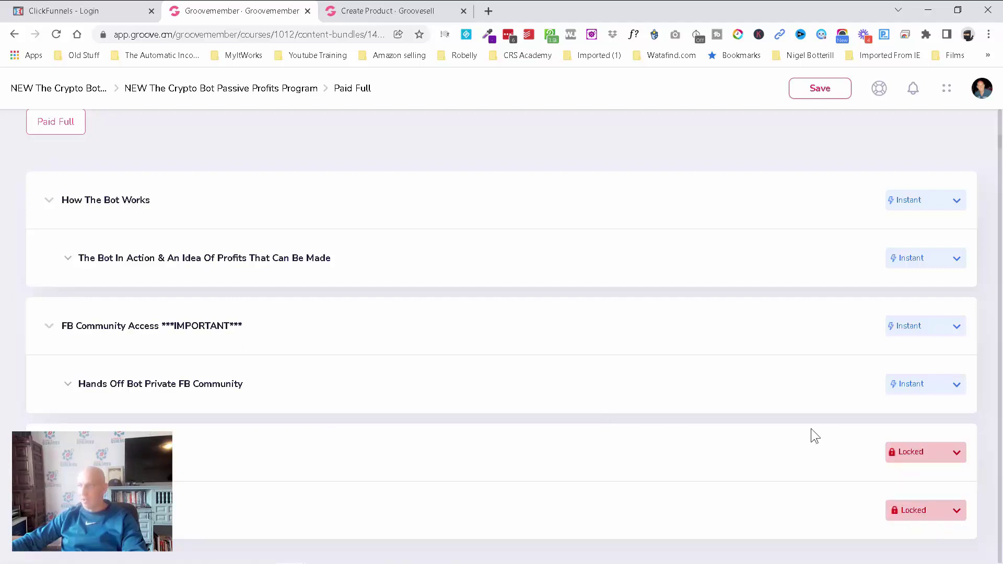
- Save the Paid Full access settings and open the course access levels of the Create Phenomenal Challenges course
click(825, 91)
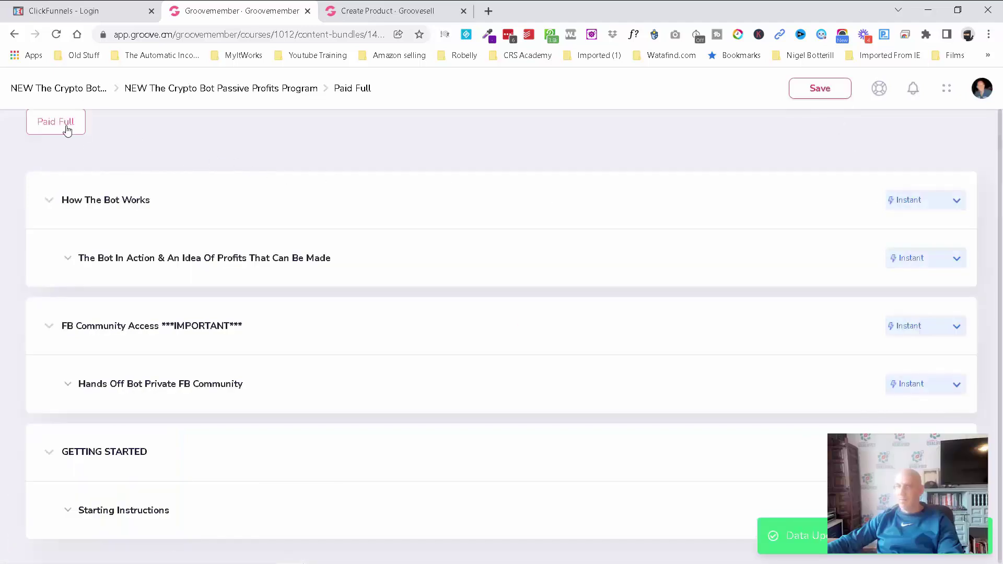
scroll(75, 142, up, 1)
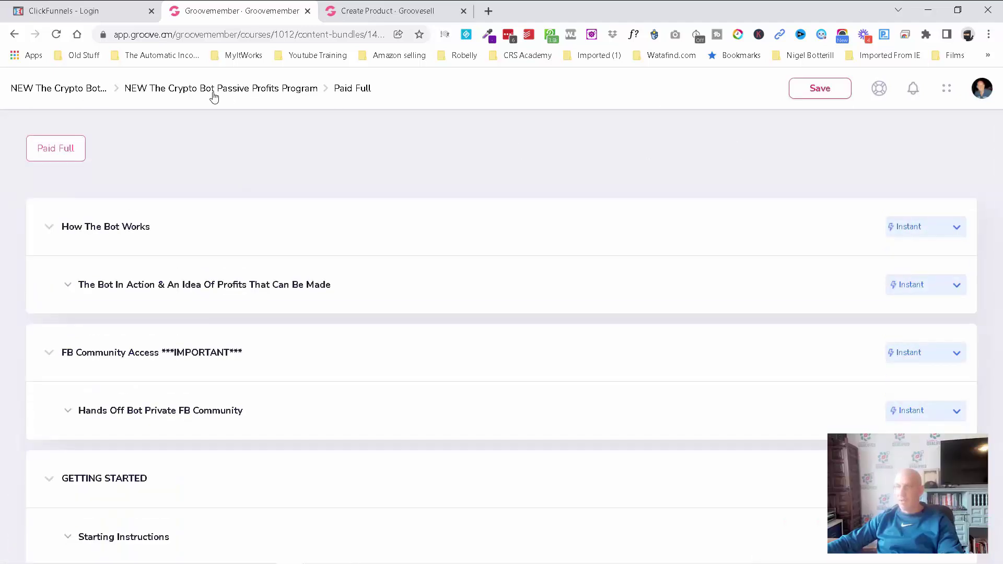
click(66, 94)
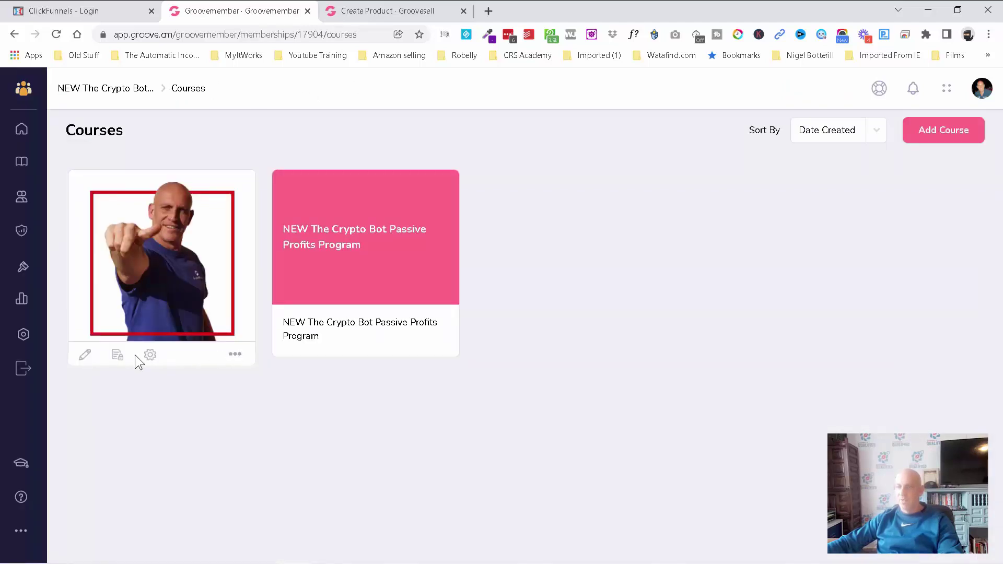
click(116, 356)
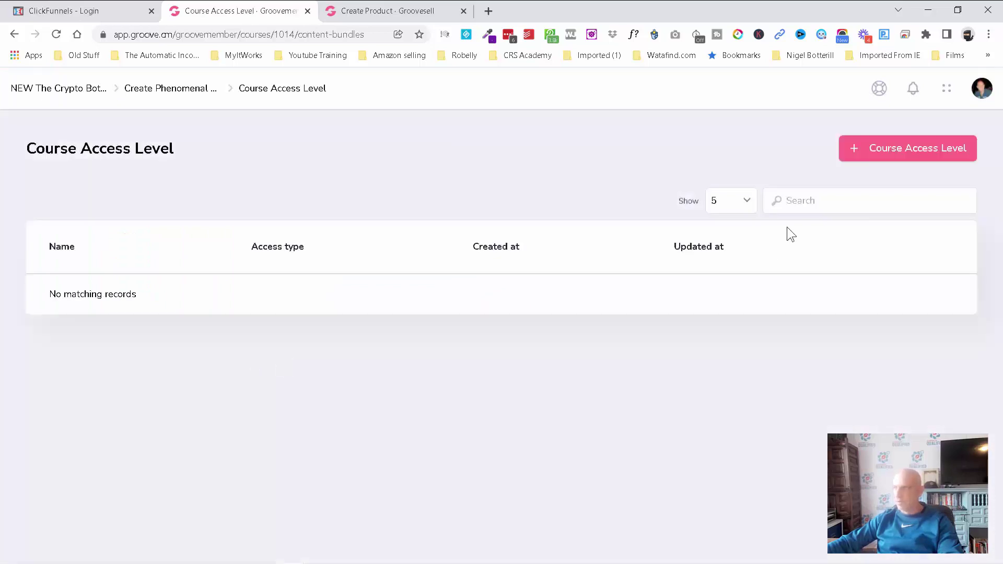
- Create a course access level named "Free Access" with the Instant Access delivery type
click(903, 155)
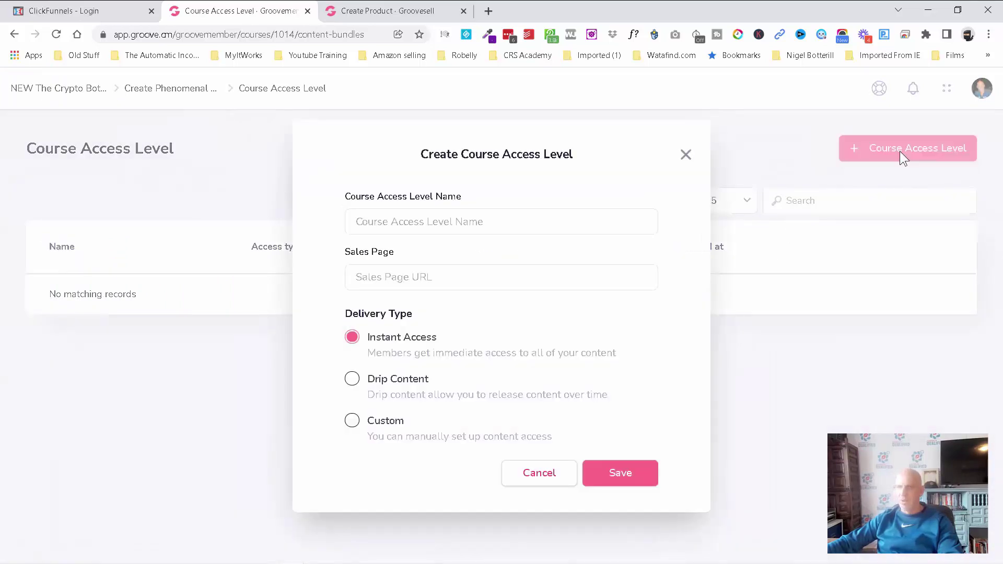
click(448, 223)
text(Fr)
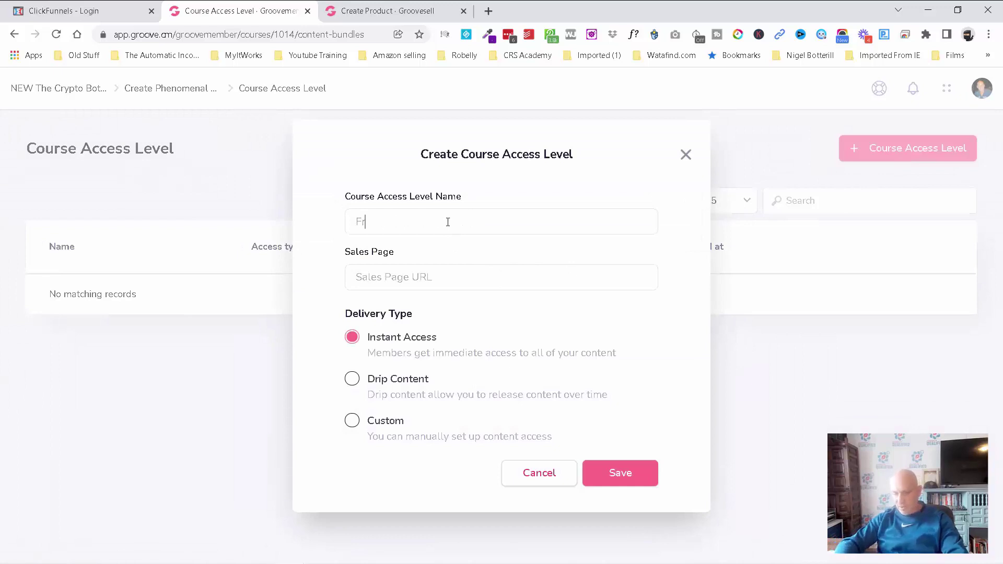
text(ee Access)
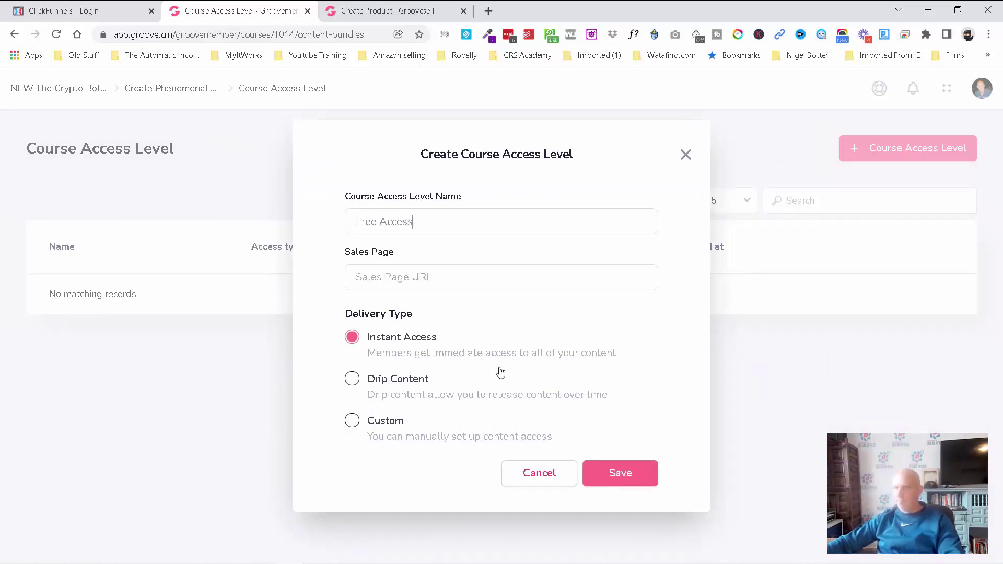
click(625, 472)
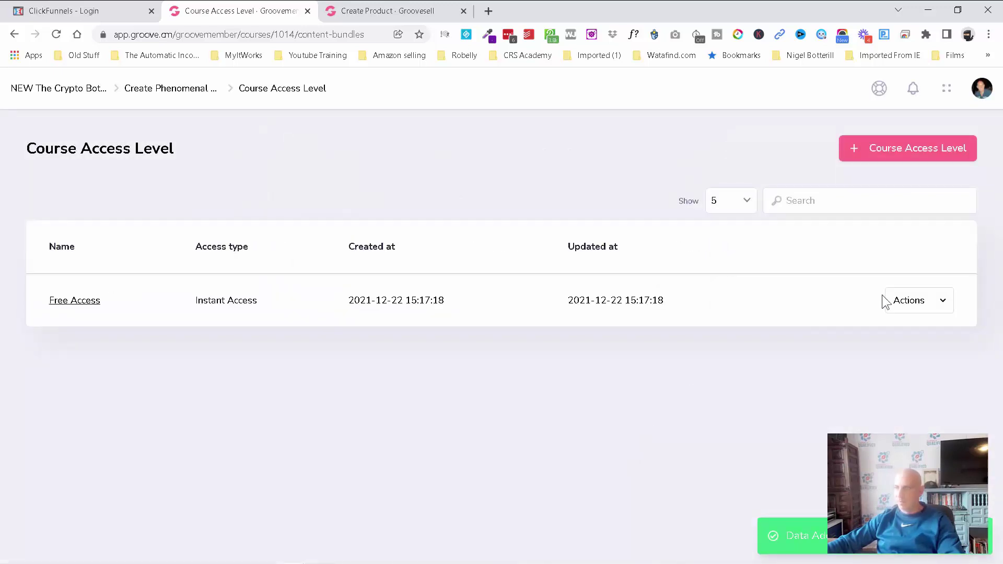
- Open the Free Access level for editing and set the lesson inside the chapter to Locked
click(941, 301)
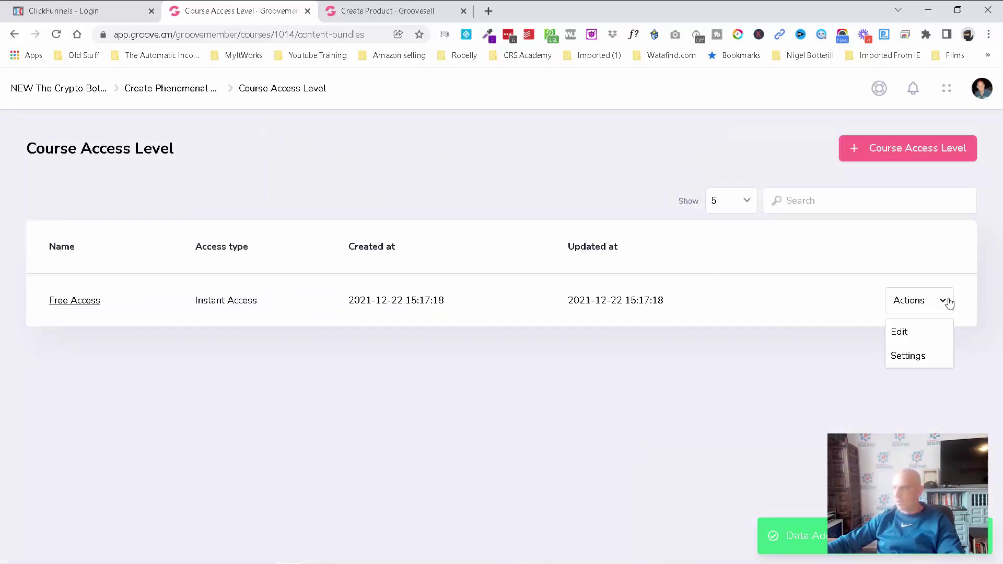
click(910, 332)
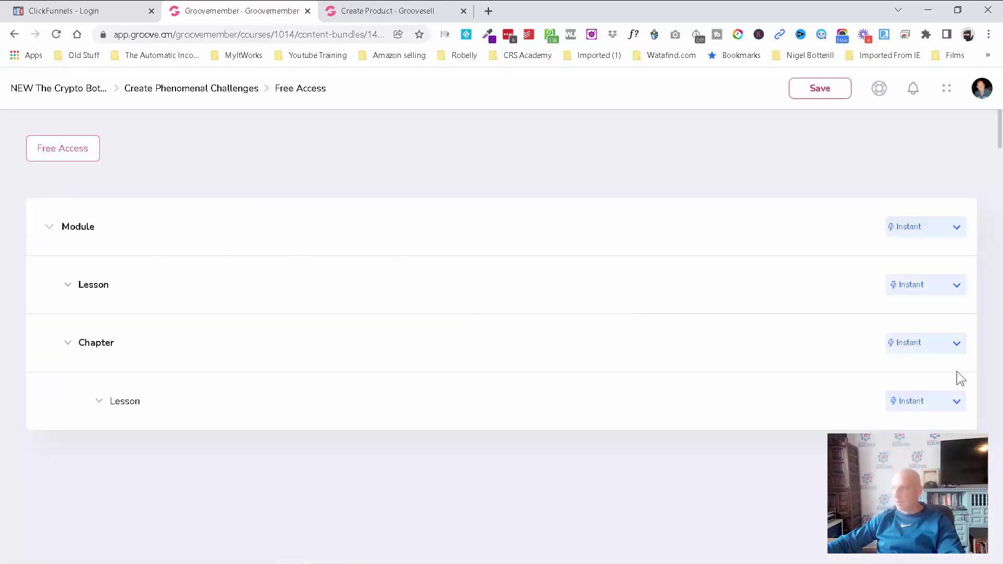
click(957, 401)
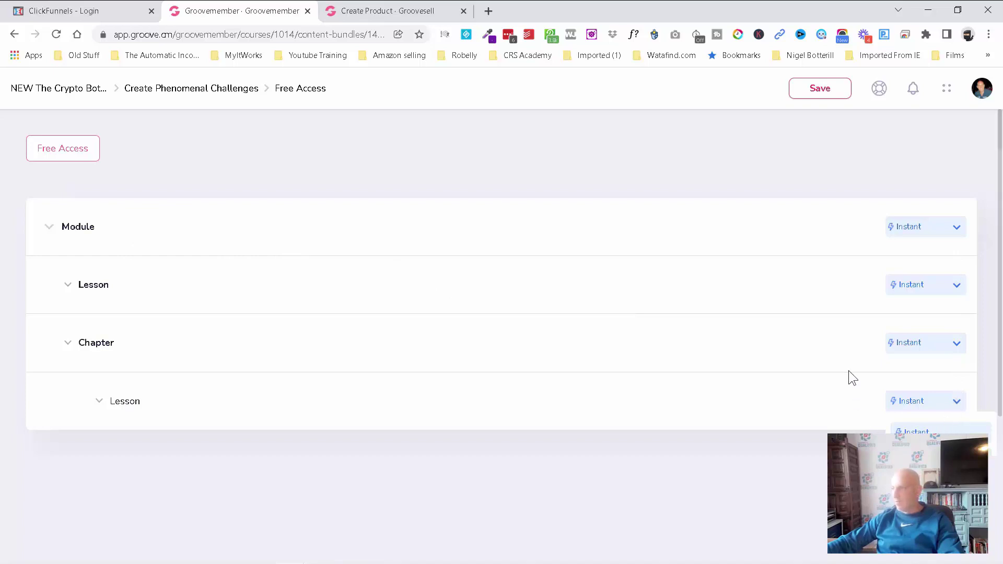
scroll(878, 390, down, 1)
click(930, 441)
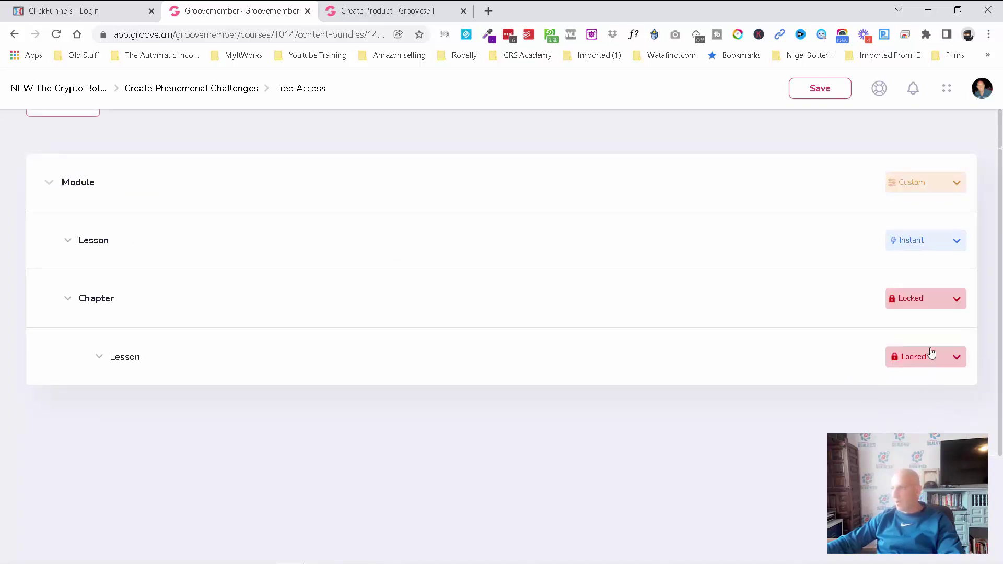
- Set the module's first lesson to Drip with a delay of 1 day and save the Free Access level
click(944, 246)
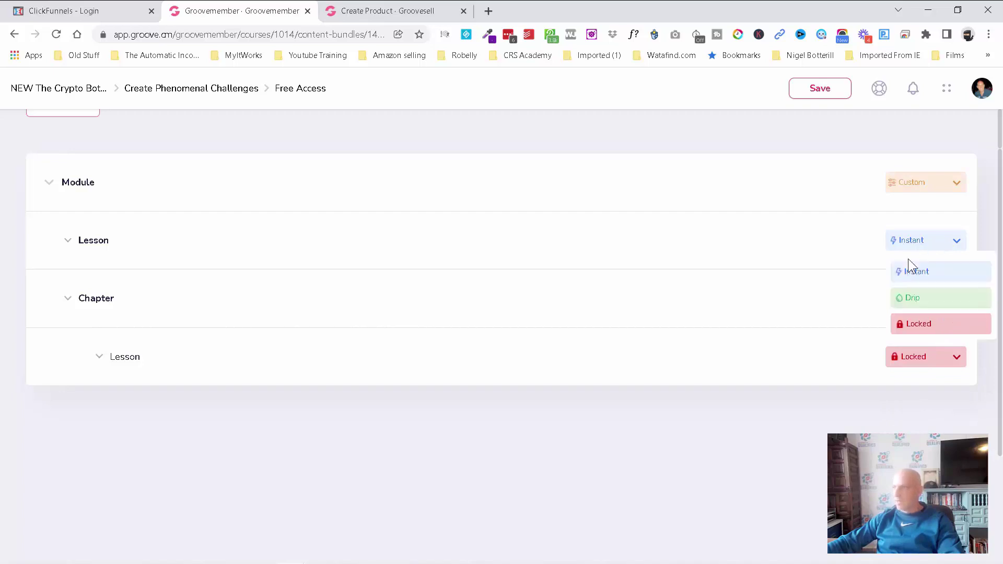
click(912, 297)
text(1)
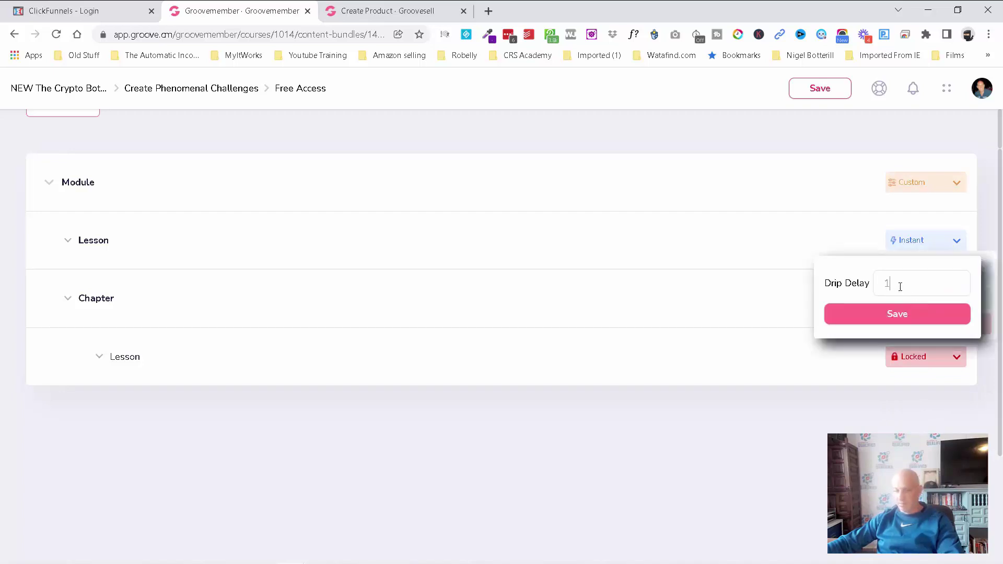
click(898, 314)
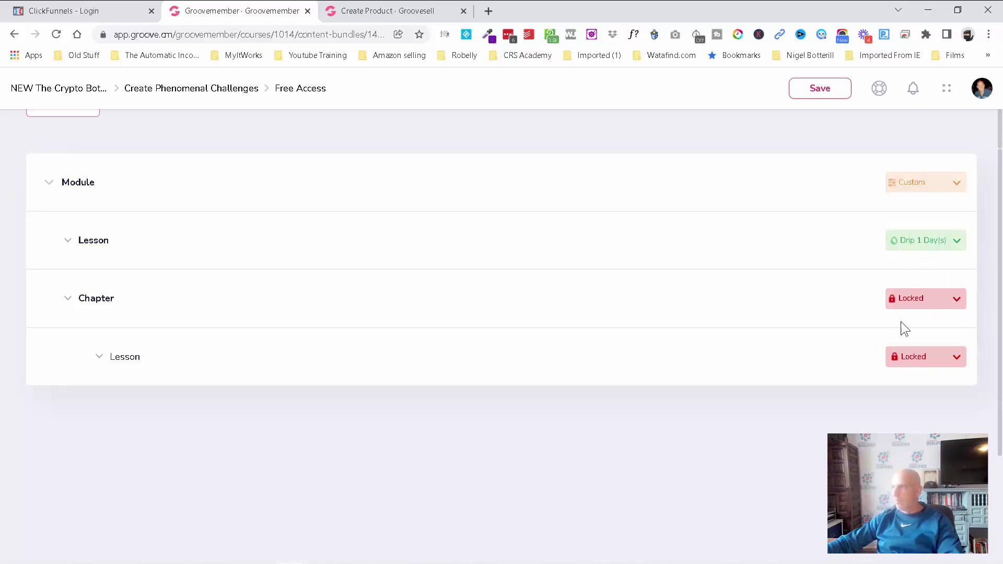
click(818, 89)
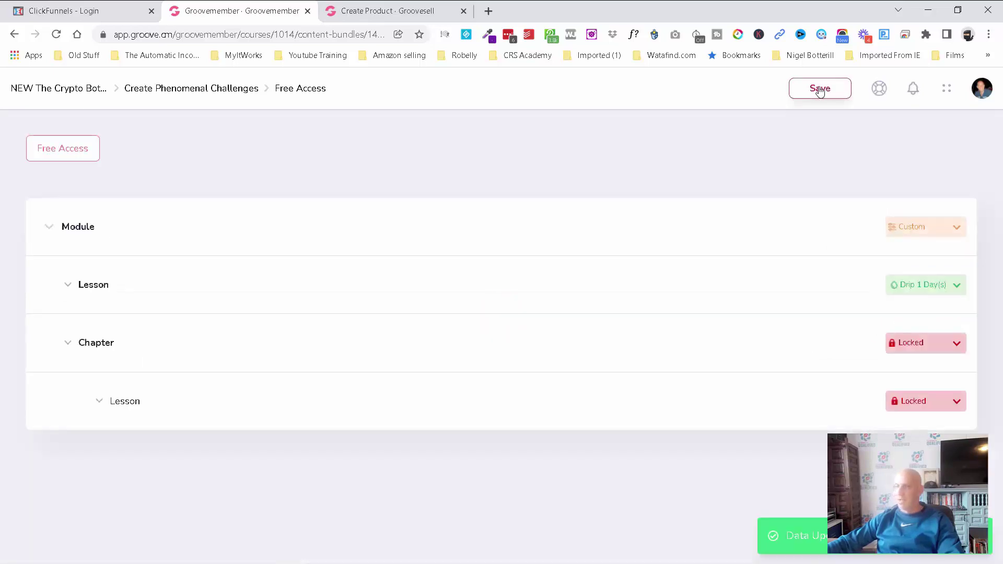
- In the settings of the NEW The Crypto Bot Passive Profits Program course, choose the library's Crypto_Package_Image_CROPPED-removebg-preview.png mockup as course logo
click(191, 89)
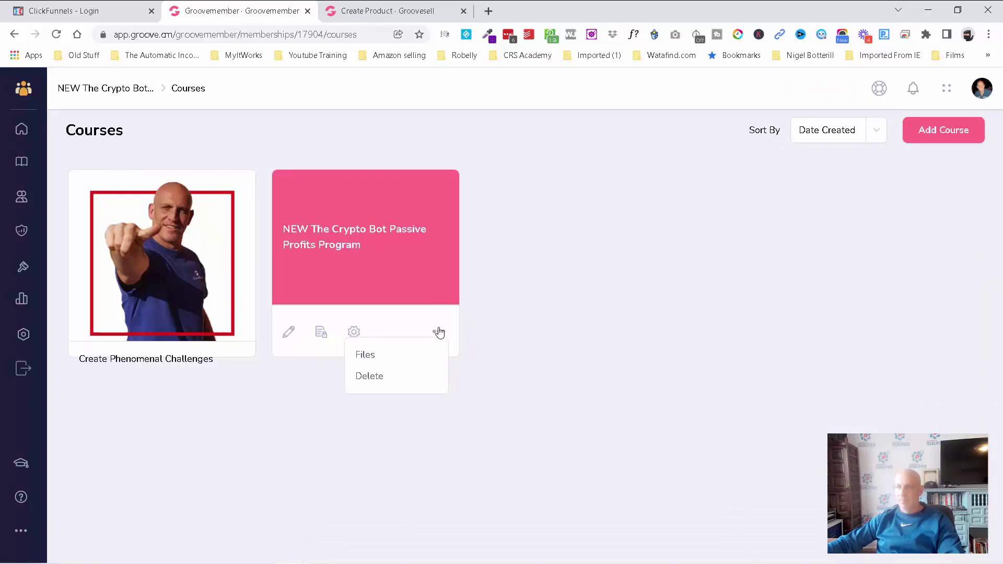
click(354, 333)
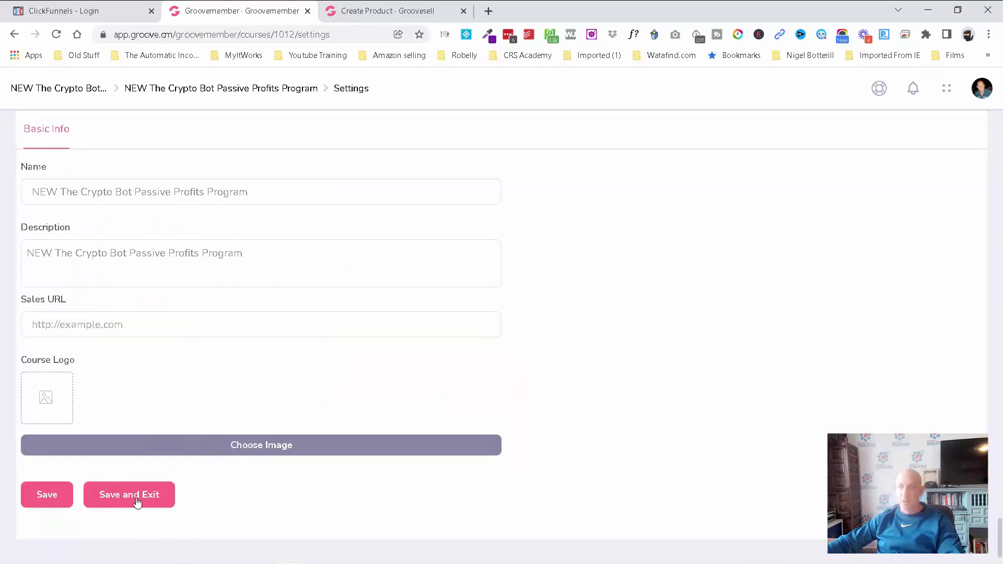
click(194, 448)
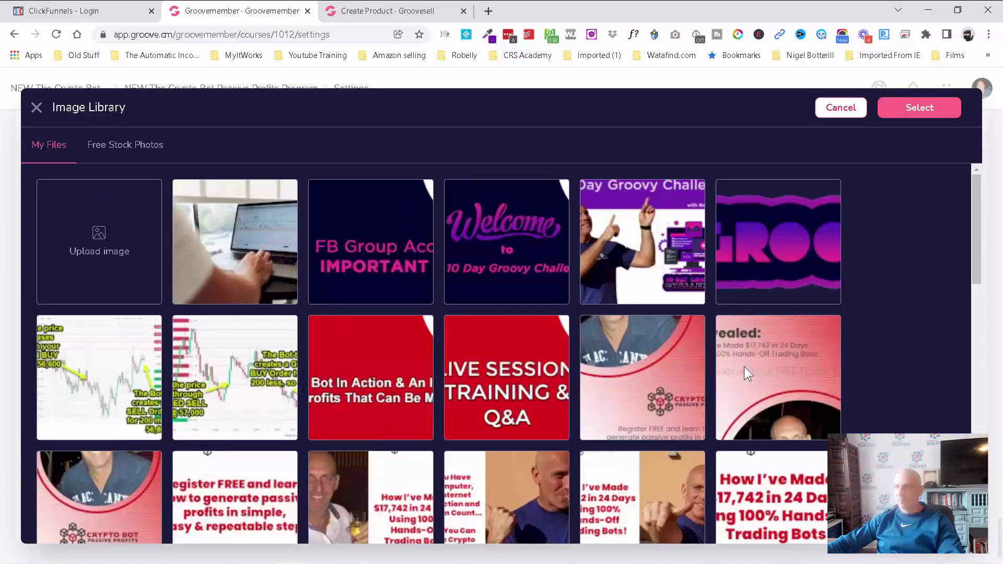
drag(973, 253, 975, 383)
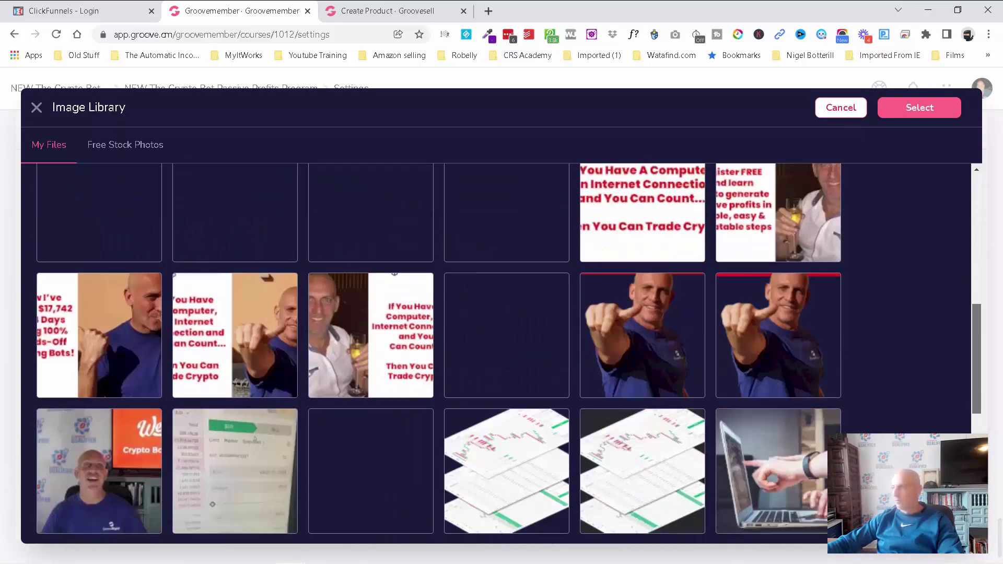
scroll(502, 353, down, 10)
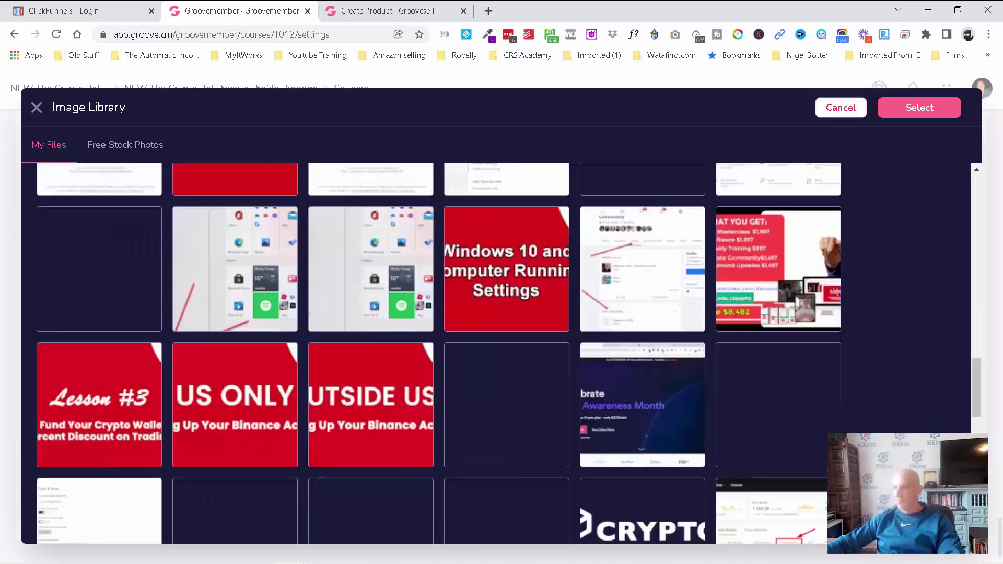
scroll(502, 353, down, 10)
scroll(502, 353, down, 10)
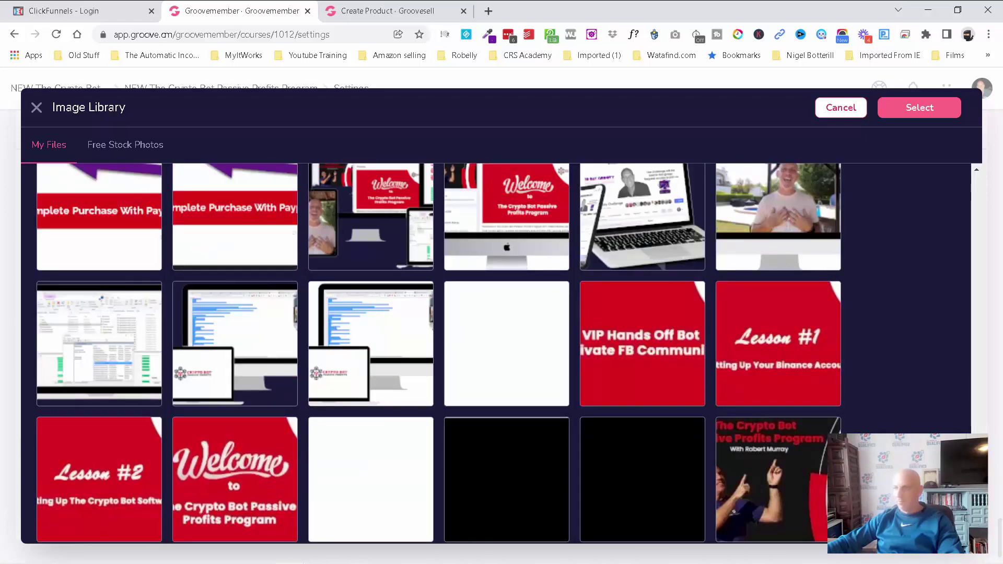
click(345, 211)
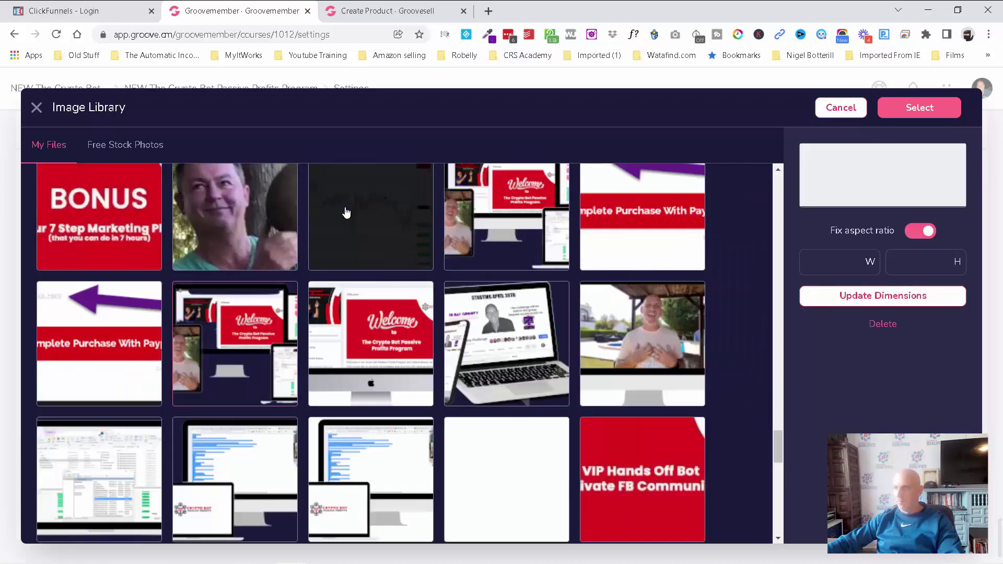
click(918, 106)
click(141, 326)
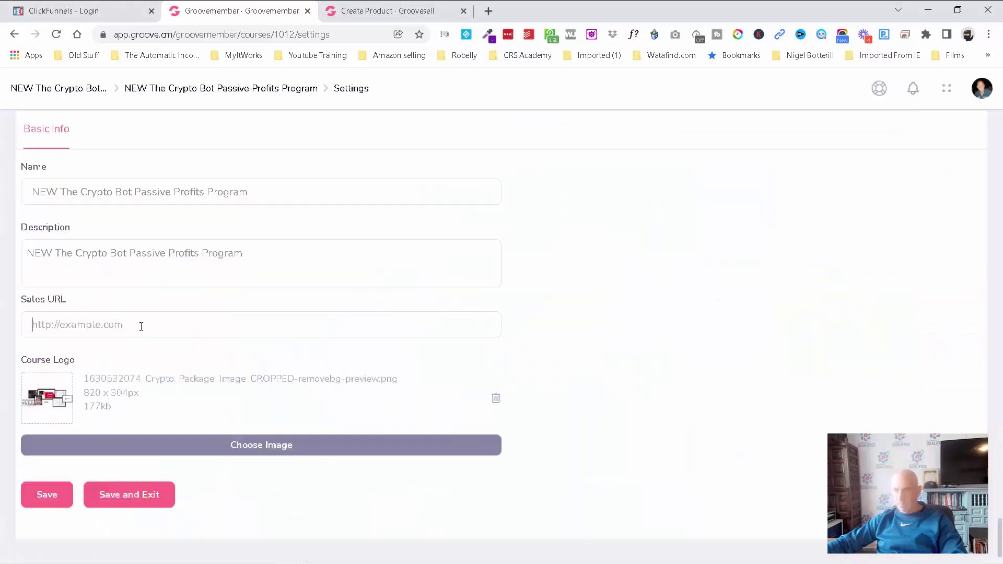
text(https://cryptobotmasterclass.com/start)
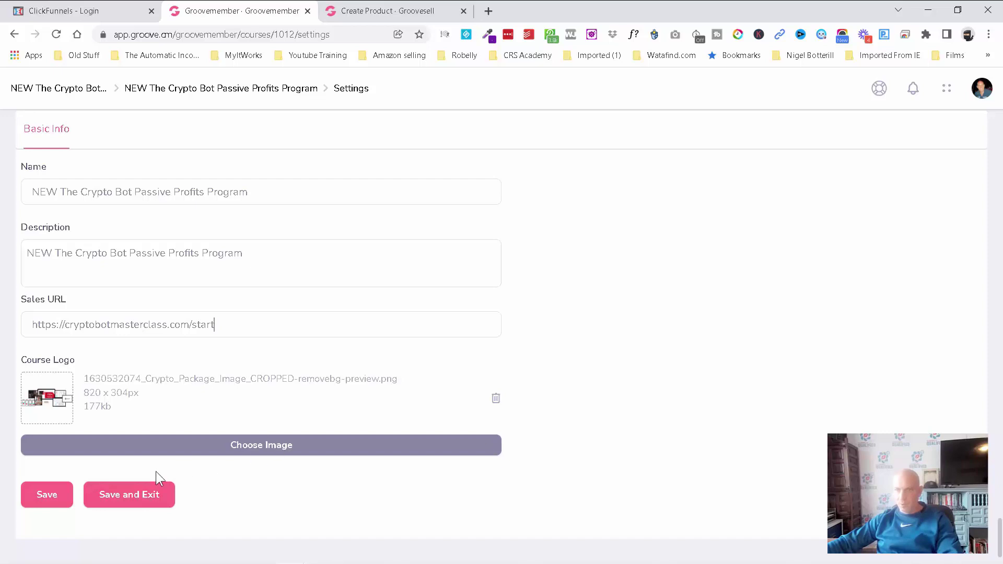
click(126, 497)
click(125, 498)
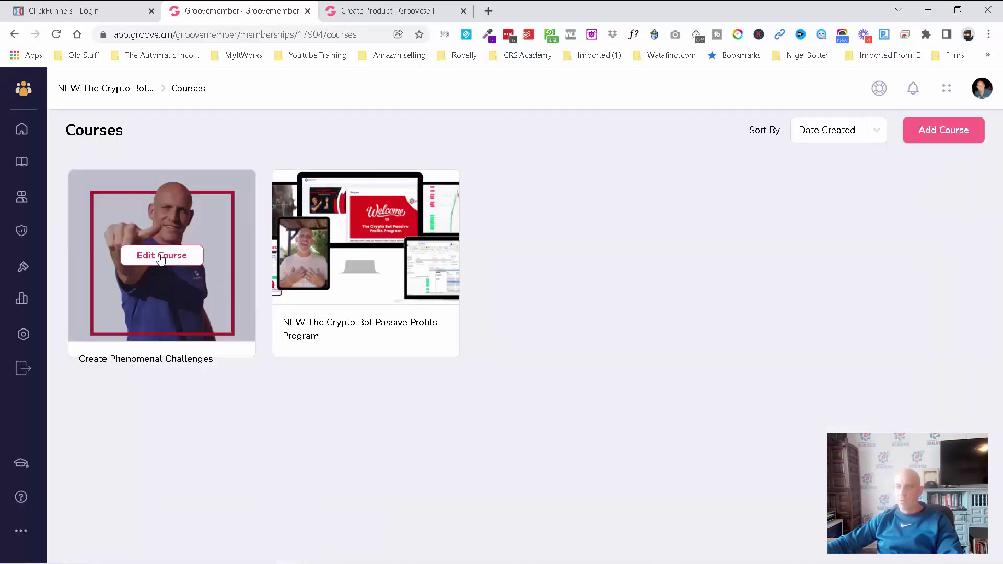
- Compare the membership login page templates and open Template 1 for customizing
click(161, 256)
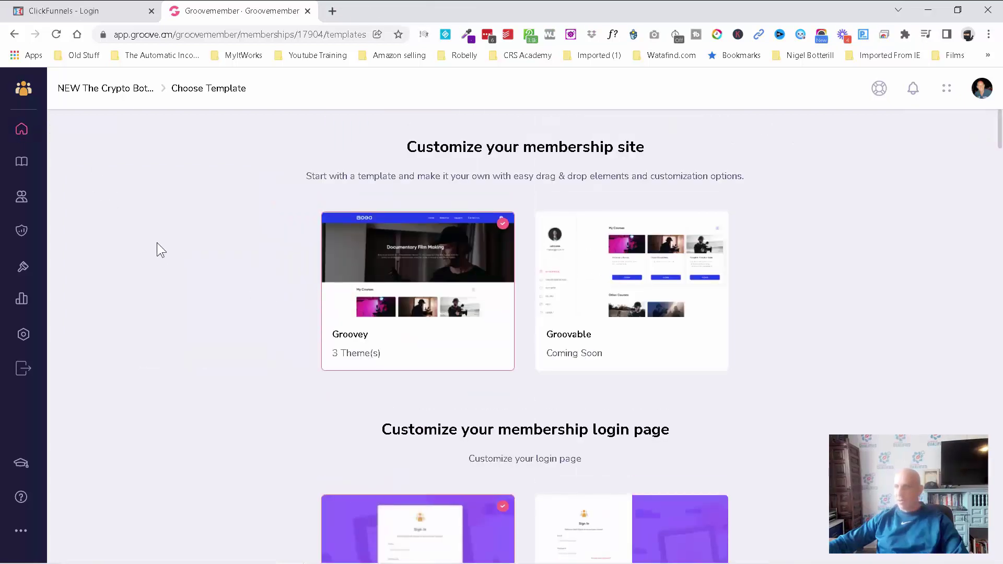
scroll(158, 250, down, 2)
mouse_move(336, 467)
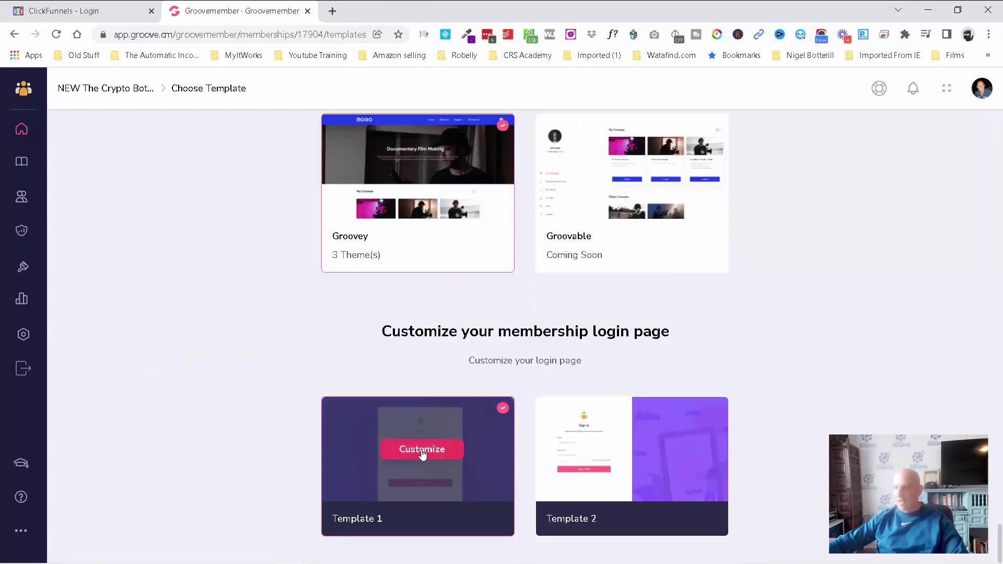
mouse_move(616, 459)
mouse_move(370, 450)
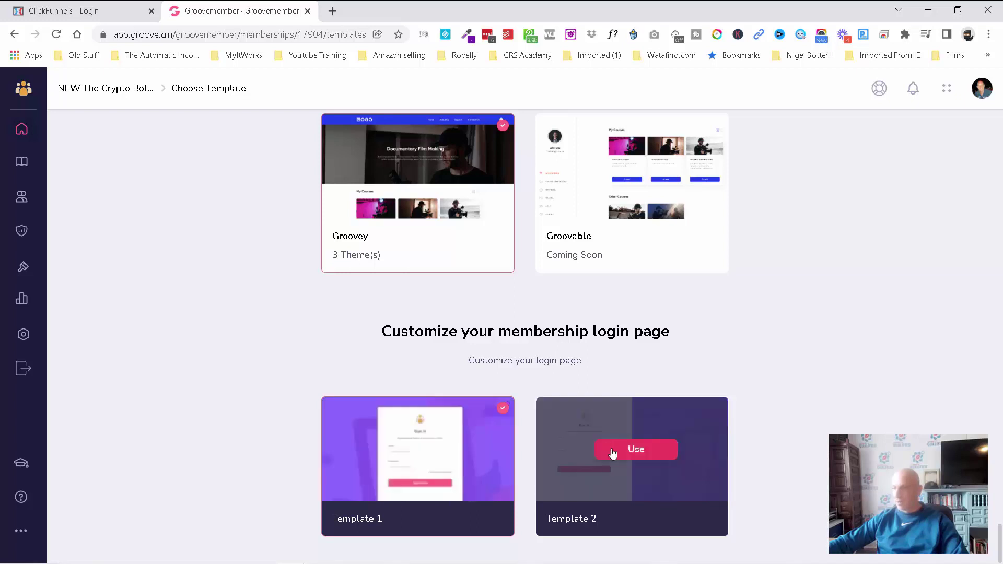
click(425, 451)
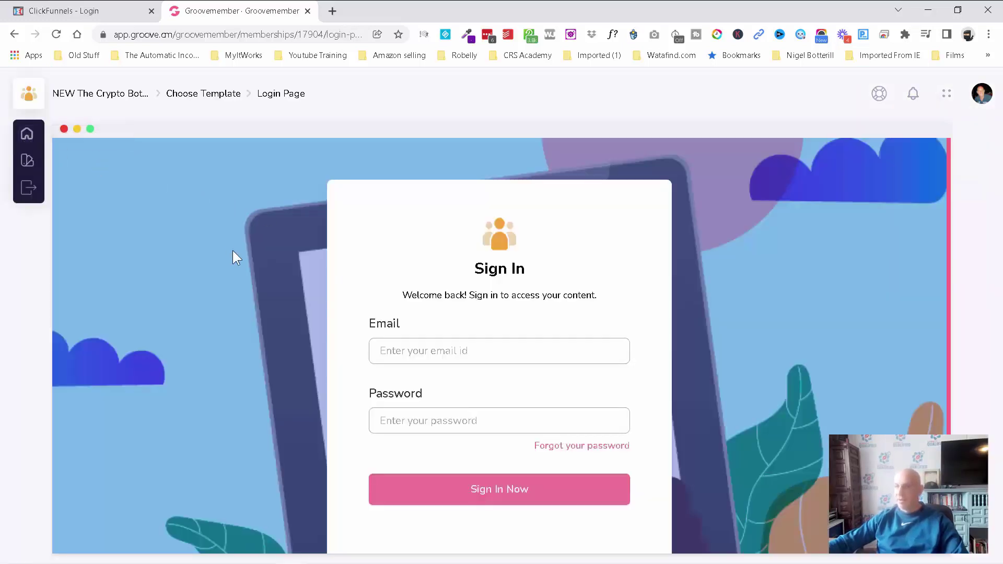
- Review the sign-in page and its available login templates, and open the customization settings of Template 1
scroll(220, 284, down, 1)
scroll(221, 292, up, 1)
click(28, 162)
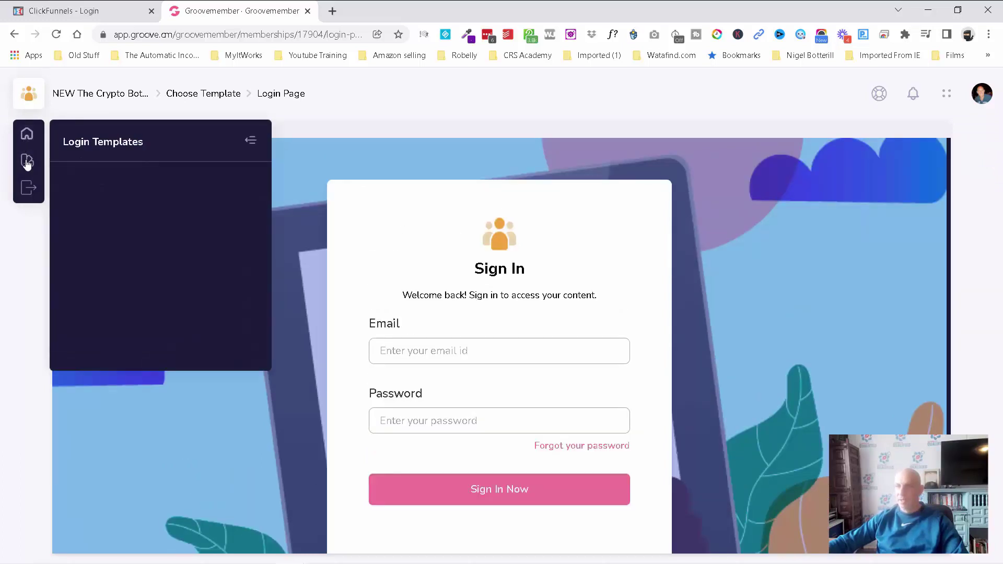
mouse_move(183, 229)
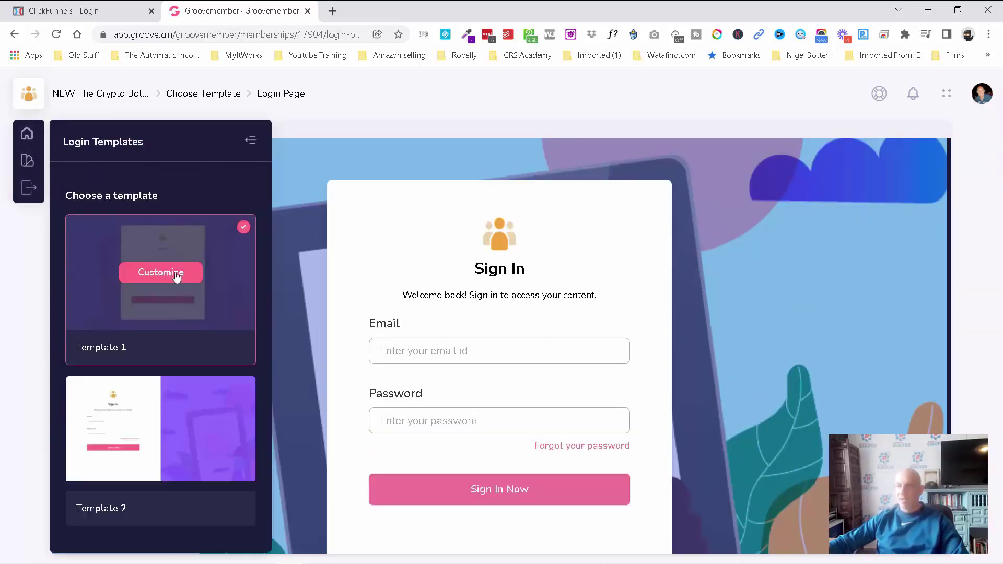
mouse_move(160, 456)
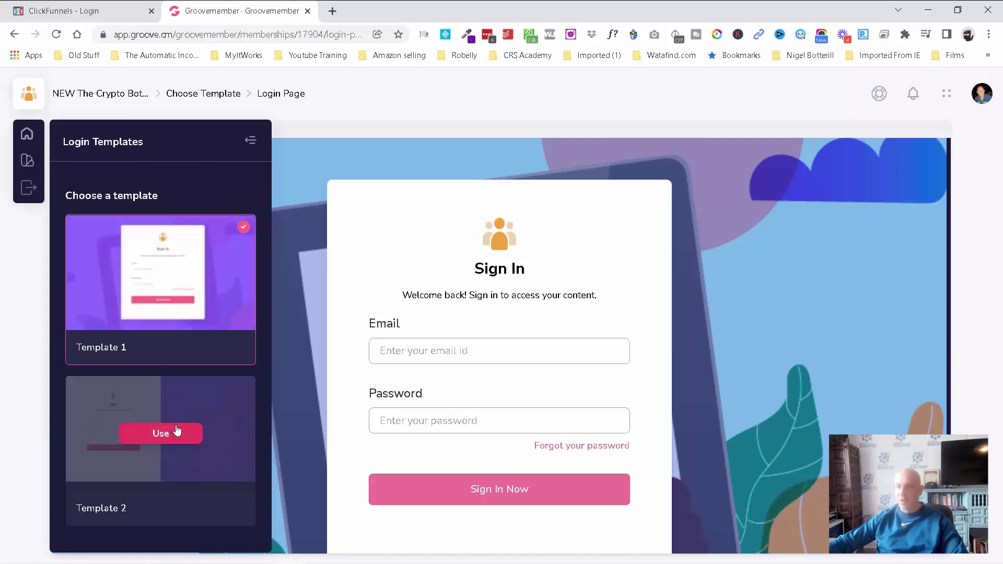
click(27, 162)
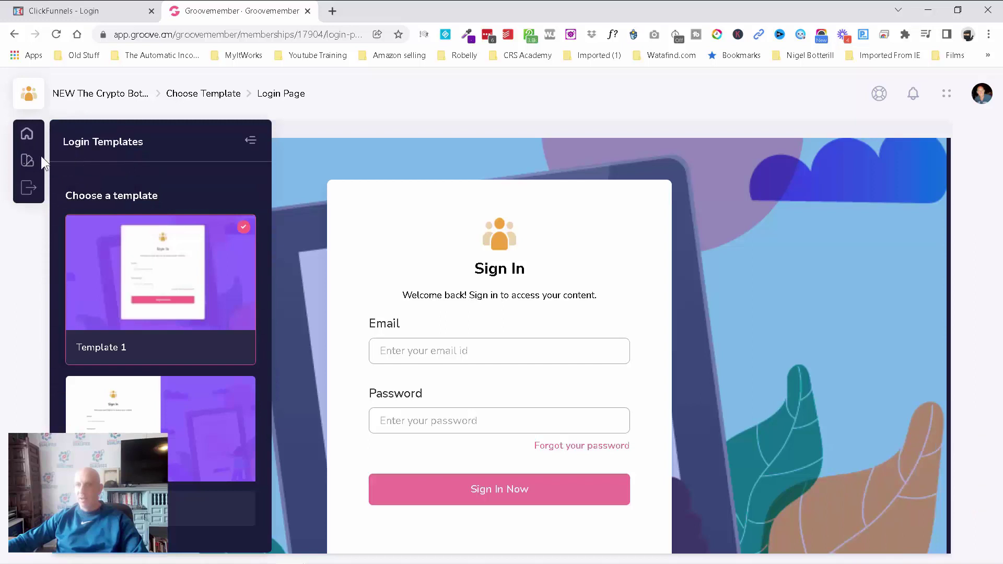
click(162, 272)
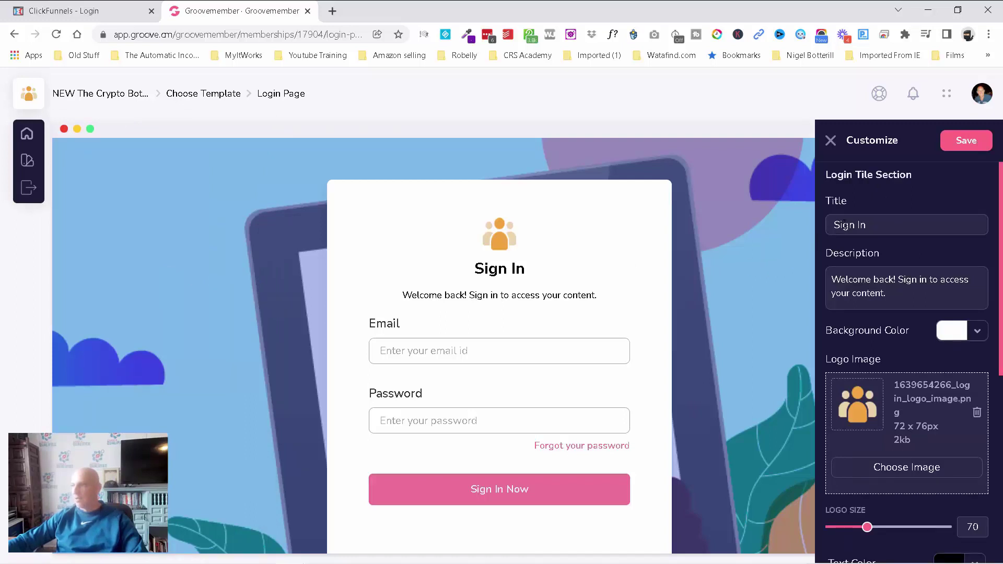
- Change the title of the login tile to Login
double_click(846, 225)
text(Lo)
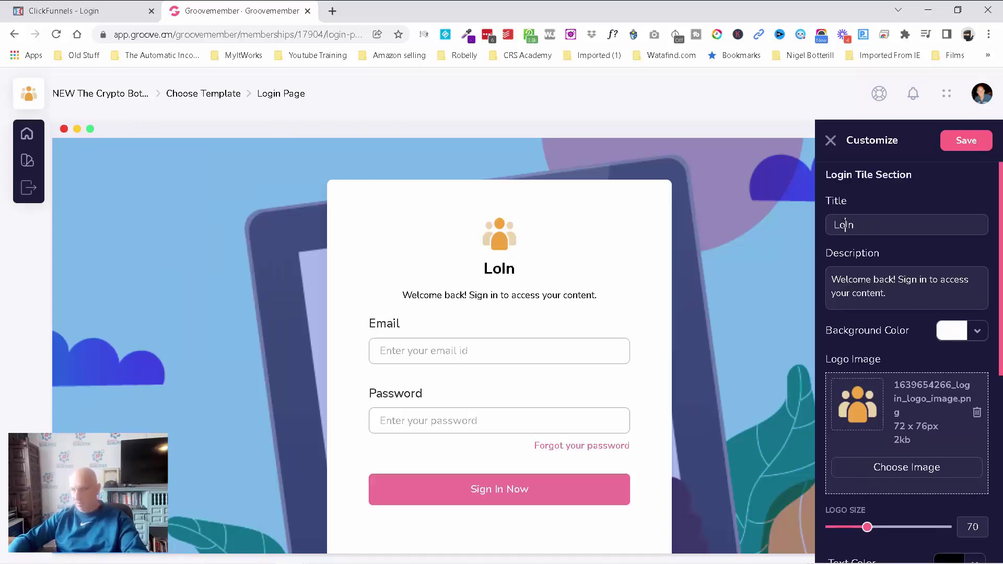
text(g)
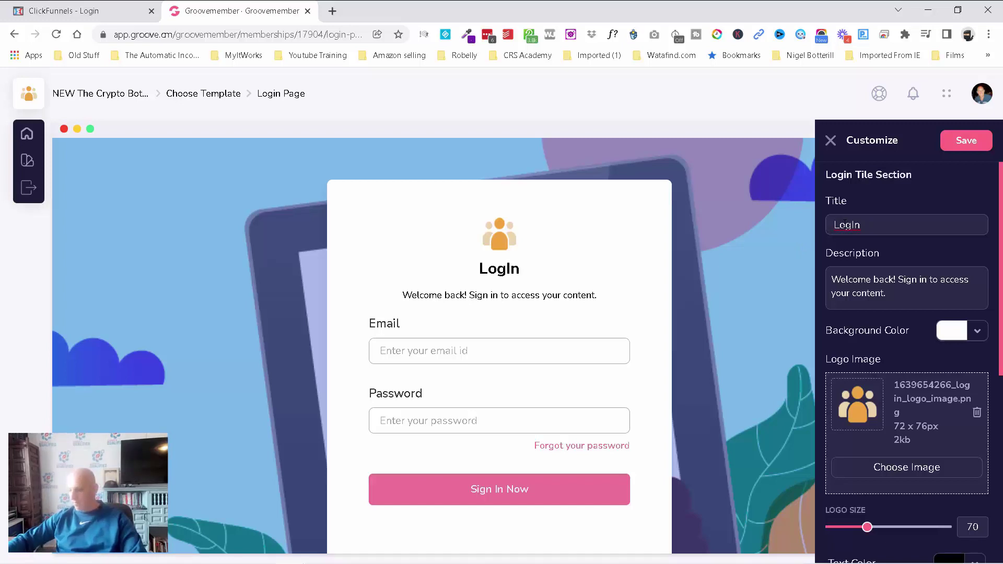
key(Delete)
text(i)
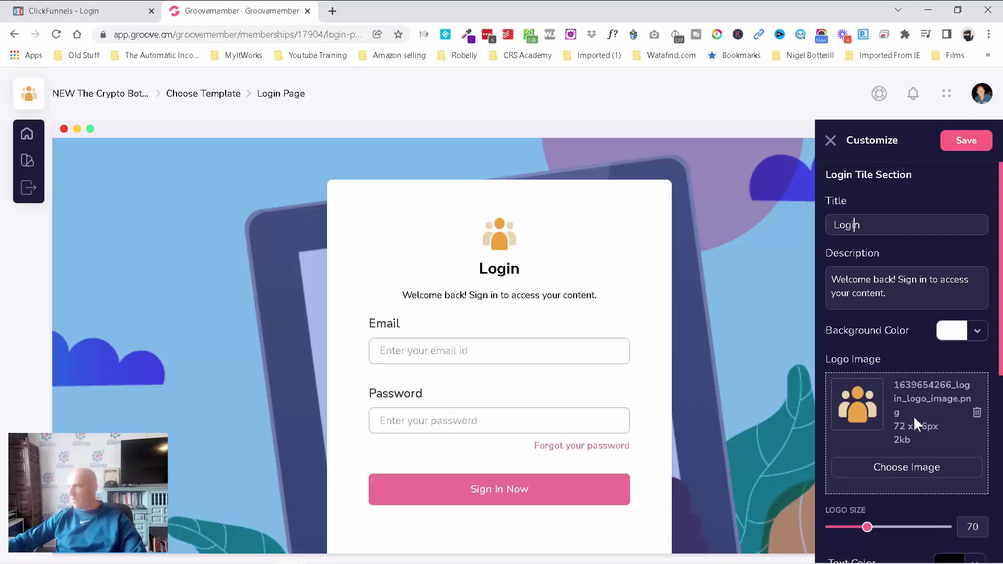
- Set the login page's background image to the free stock finance photo of a hand typing on a laptop showing a trading chart
scroll(913, 416, down, 5)
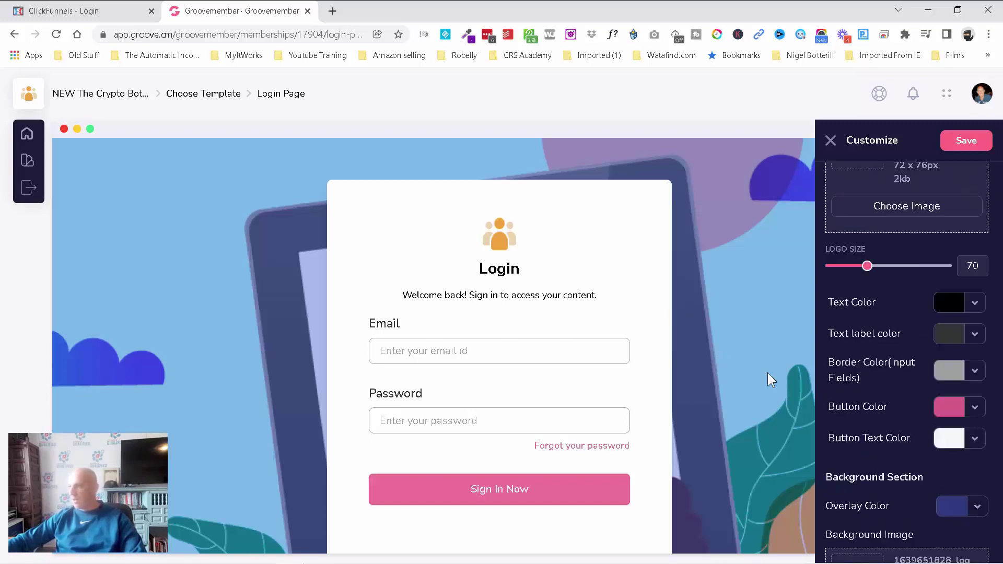
scroll(885, 390, down, 2)
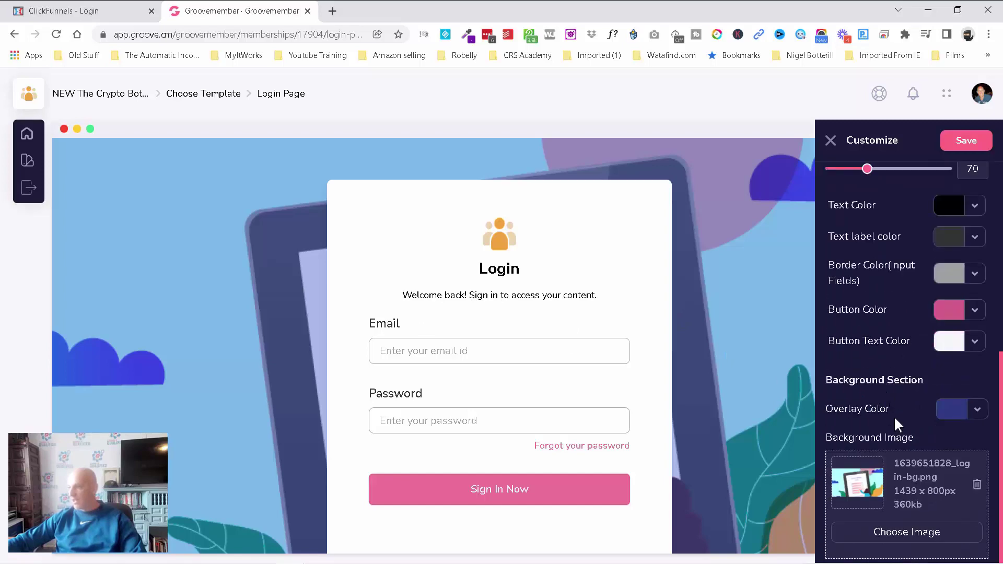
click(936, 533)
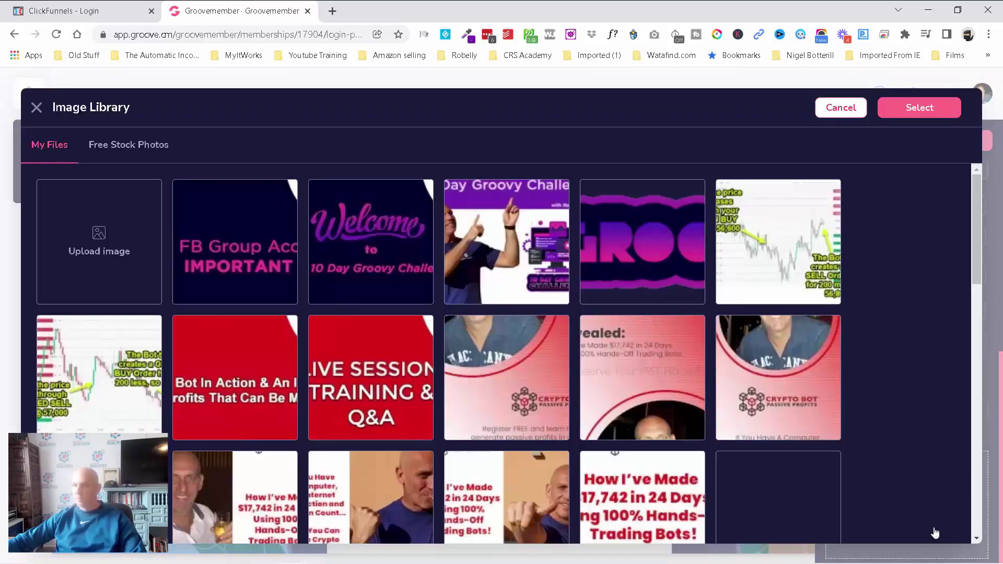
click(128, 146)
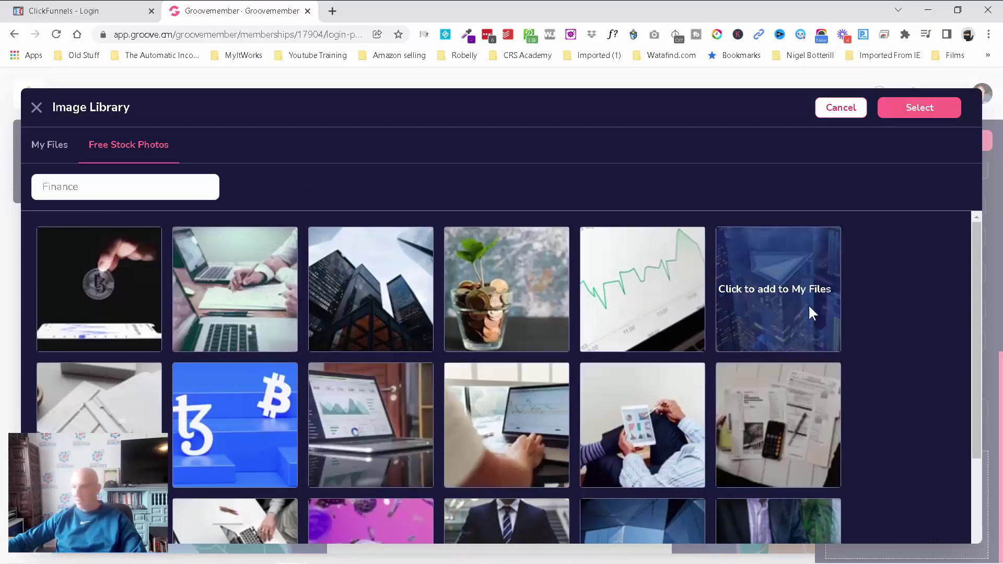
scroll(583, 401, down, 3)
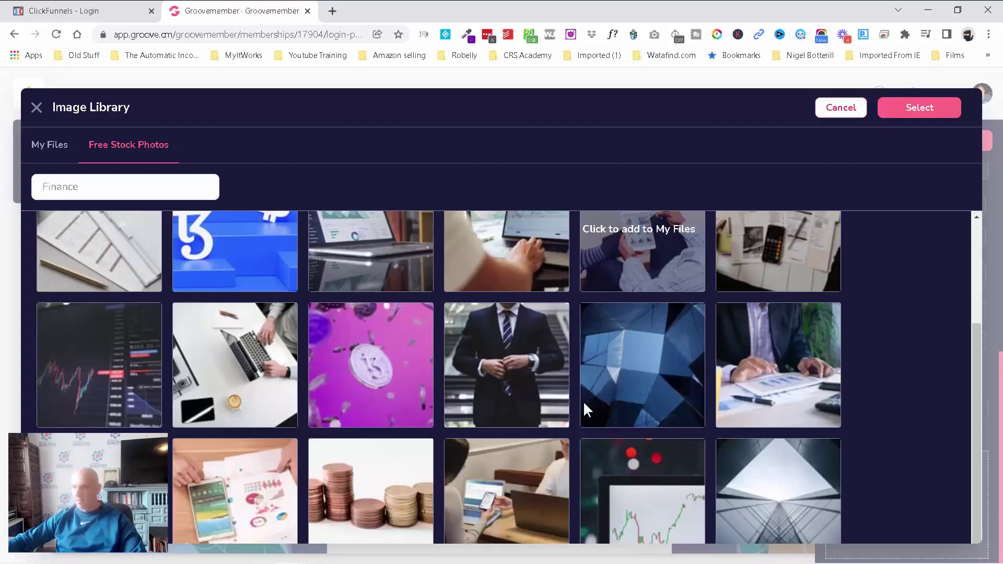
scroll(583, 401, up, 3)
scroll(583, 401, down, 5)
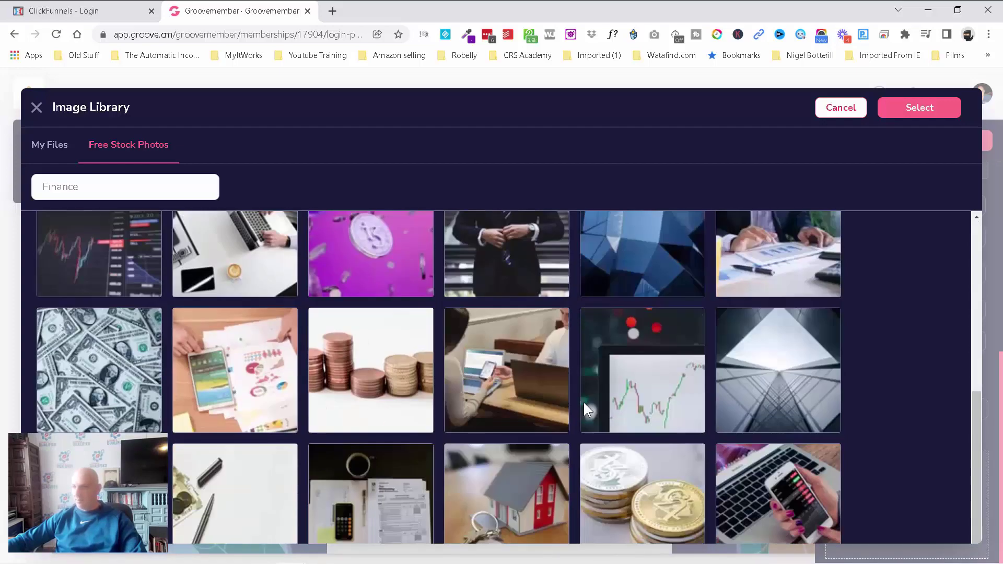
scroll(584, 400, up, 2)
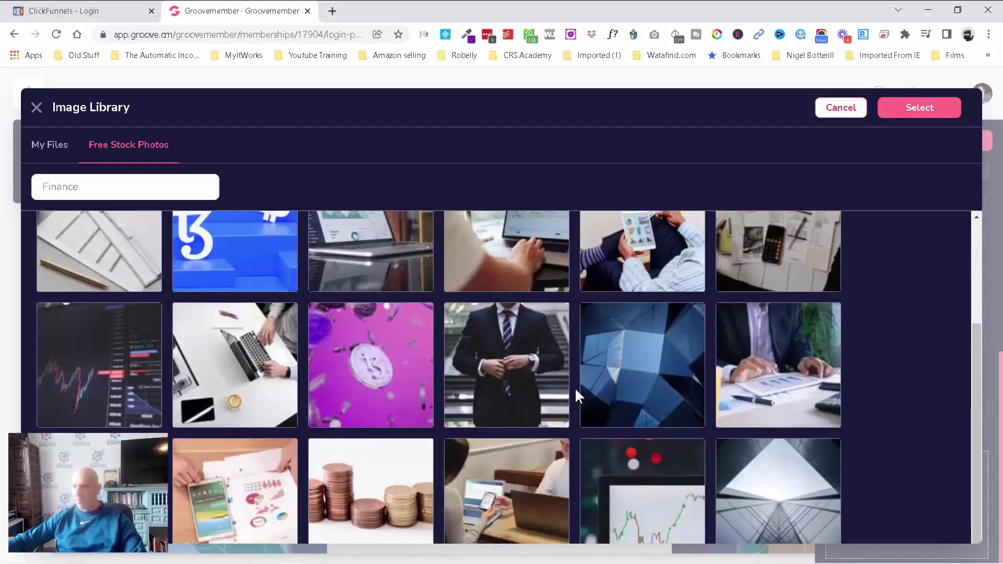
scroll(575, 387, up, 2)
click(515, 351)
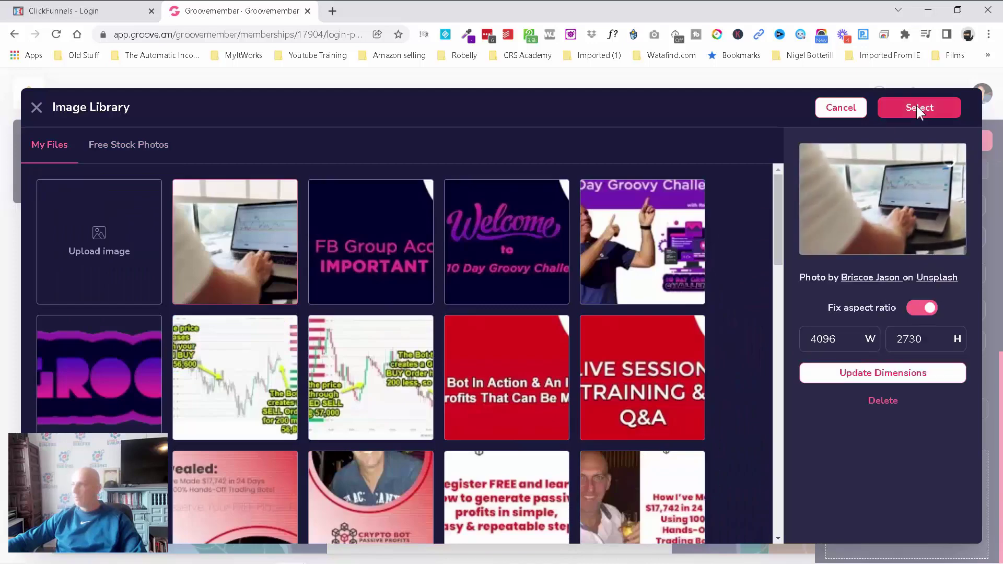
click(919, 110)
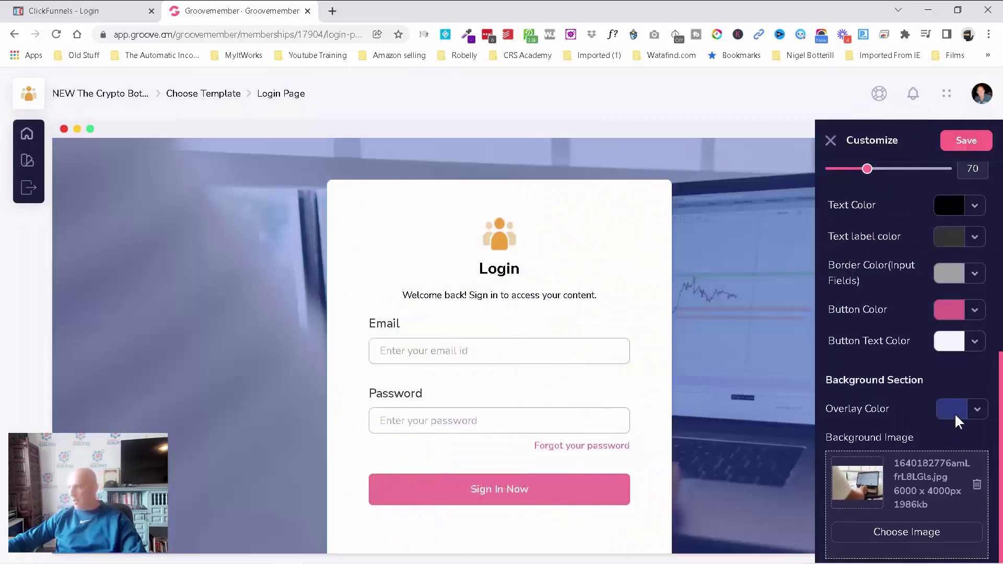
- Set the background overlay to red #DC1818 and its transparency level to 4
click(955, 410)
mouse_move(935, 480)
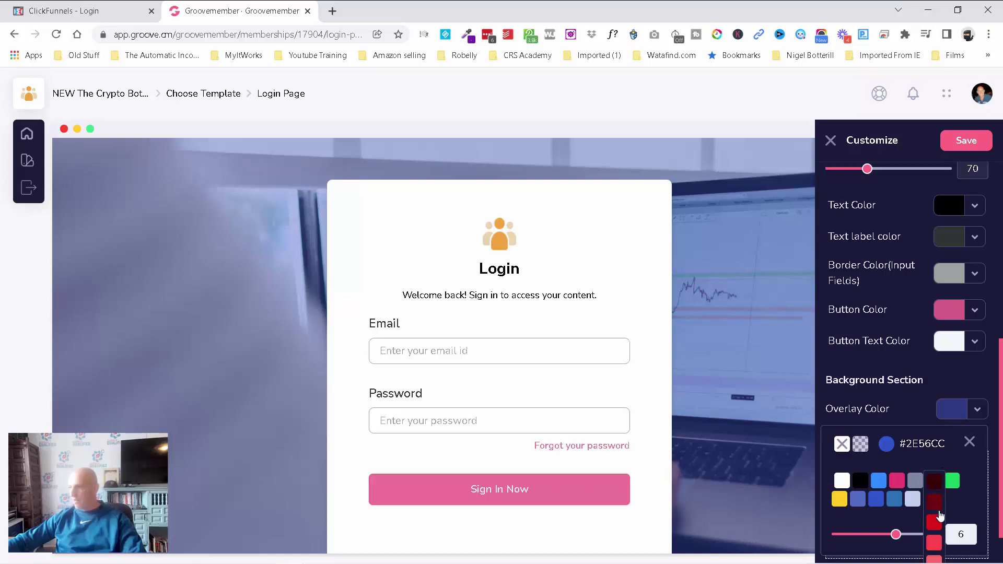
click(939, 520)
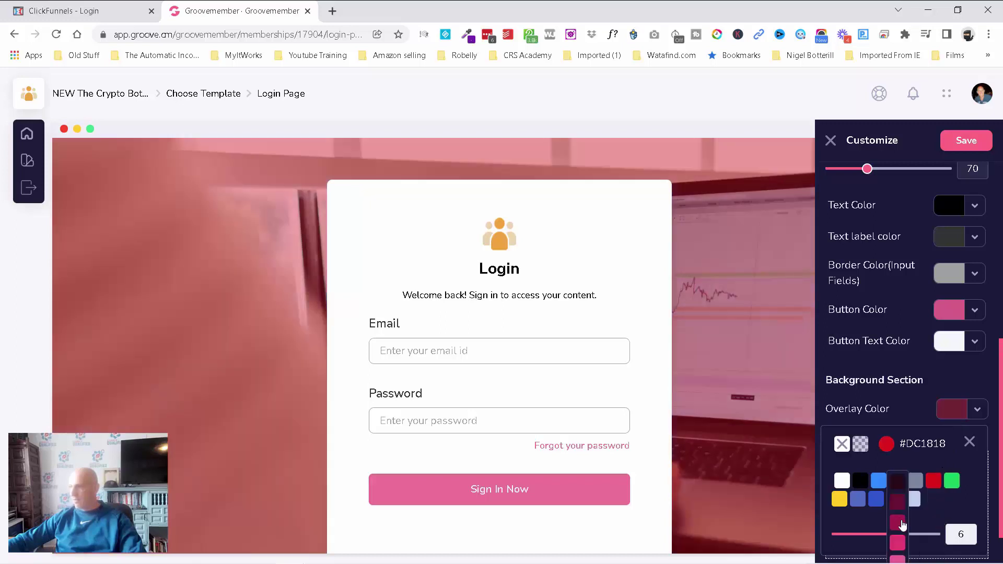
drag(893, 538, 879, 538)
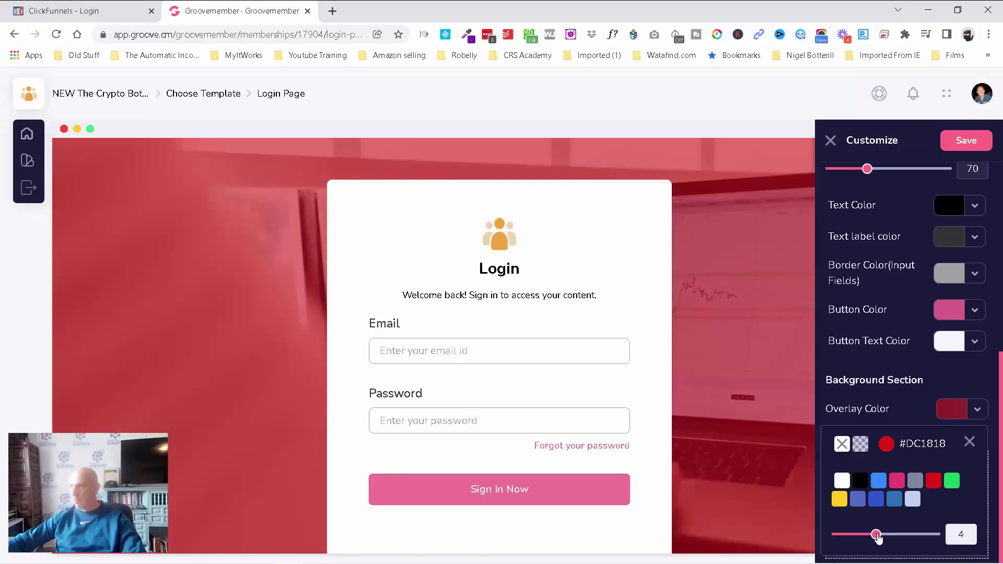
- Set the login tile's background color to black #000000
scroll(872, 267, up, 6)
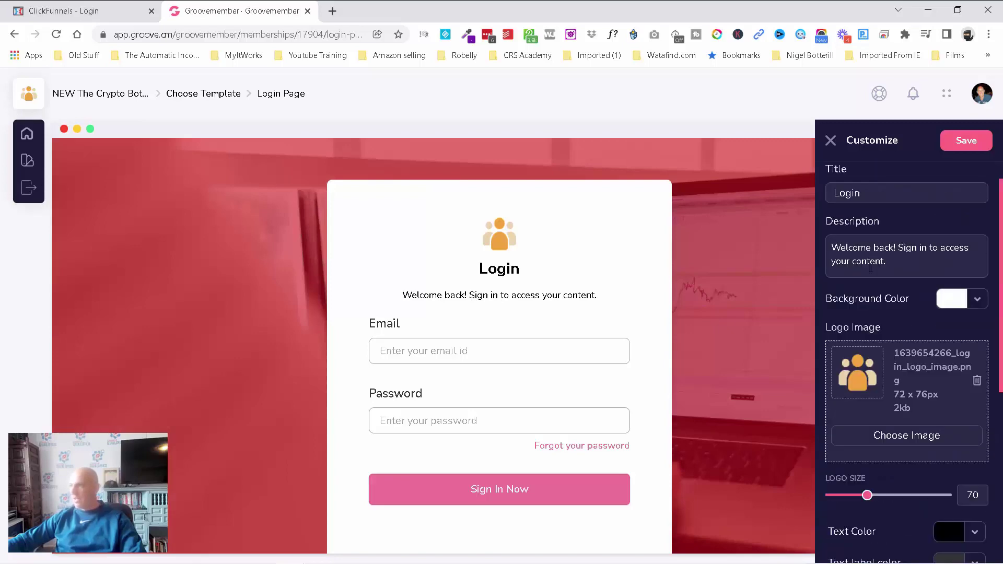
scroll(871, 282, down, 6)
scroll(873, 290, up, 5)
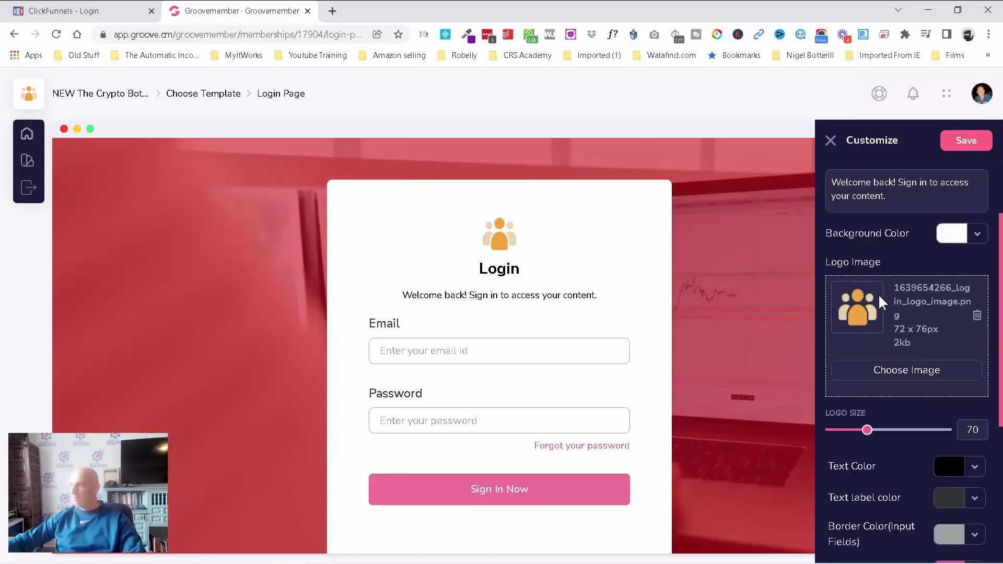
click(948, 237)
mouse_move(871, 302)
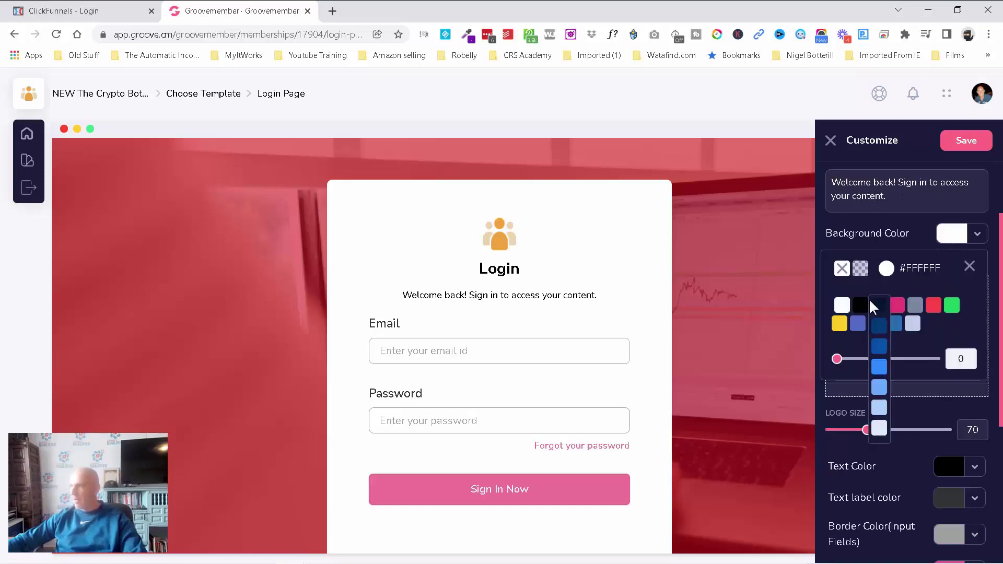
click(861, 307)
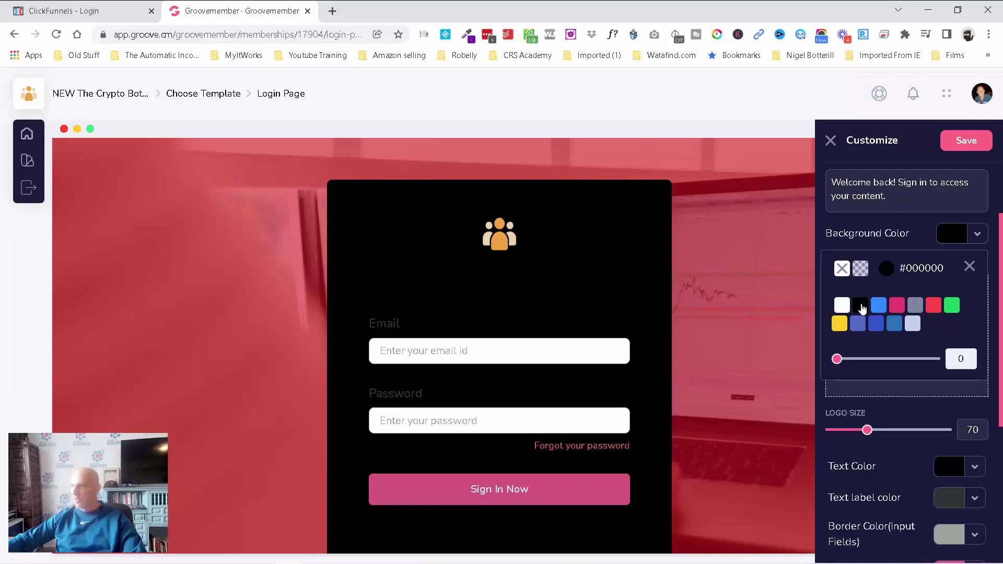
click(968, 268)
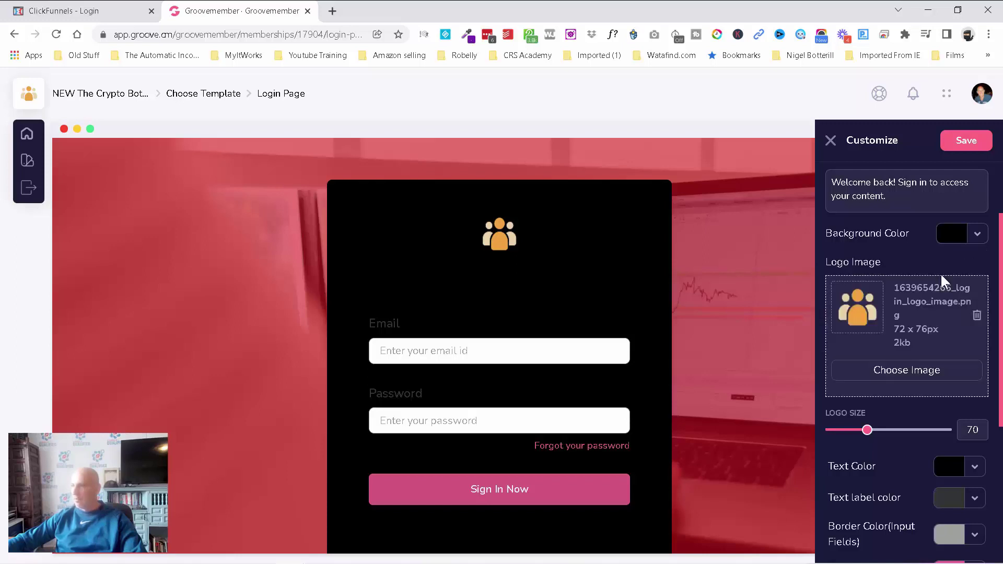
- Set both the text color and the text label color of the login tile to white #FFFFFF
click(951, 470)
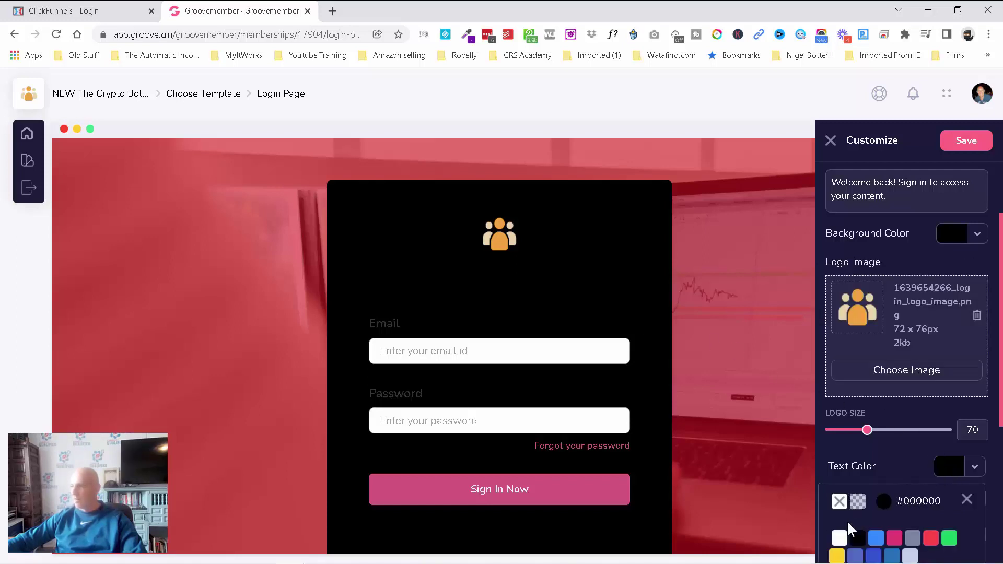
click(841, 538)
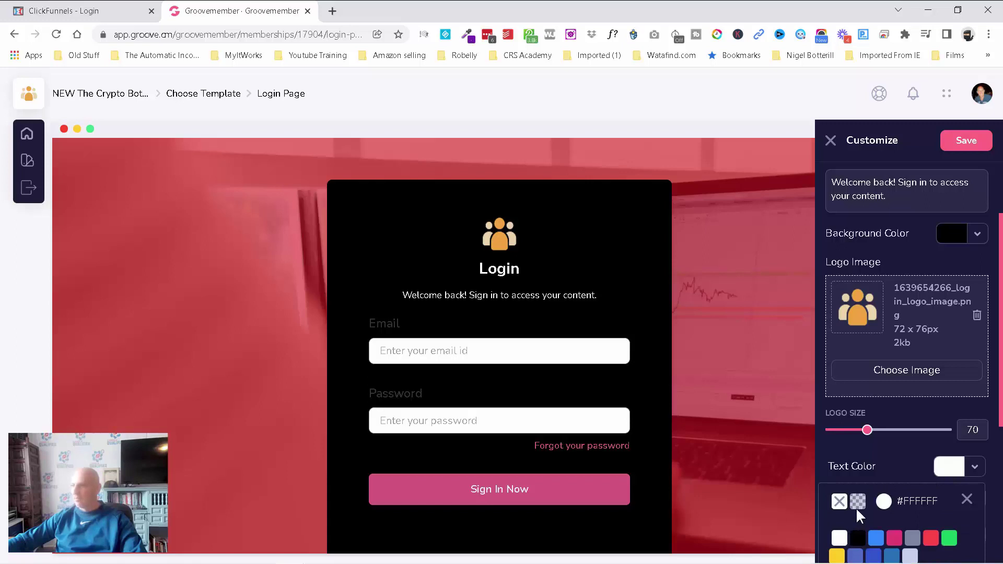
scroll(968, 288, down, 5)
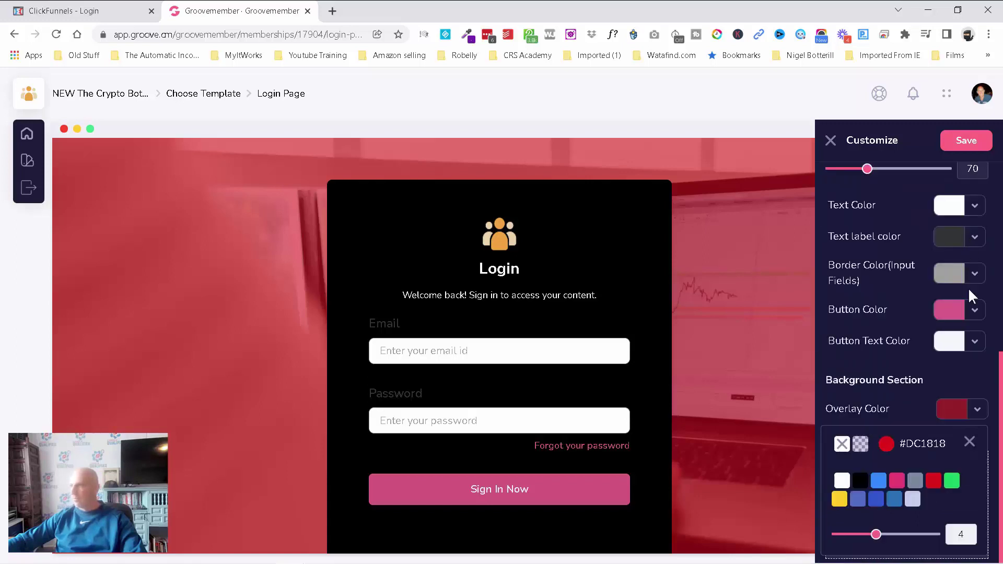
click(969, 443)
click(948, 238)
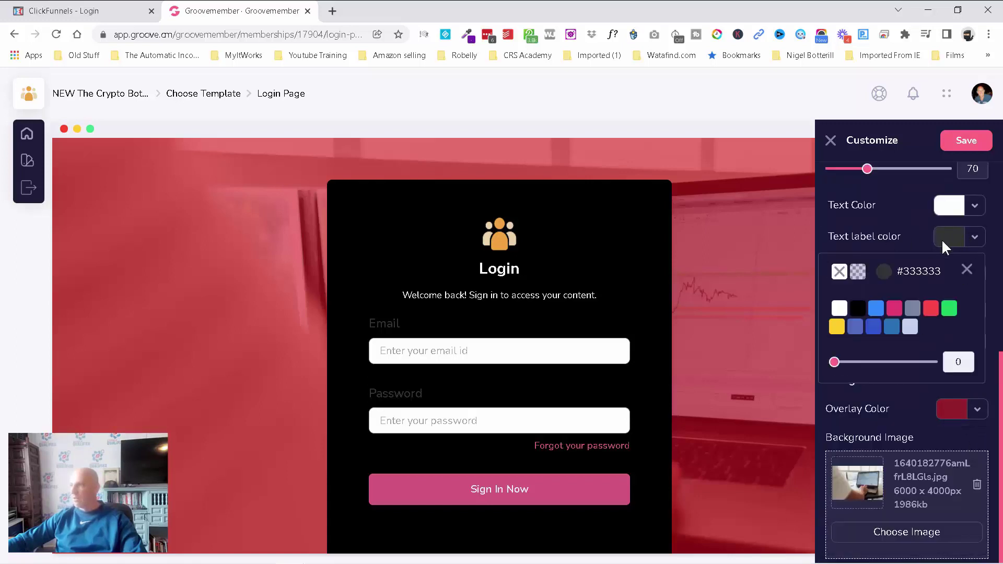
click(840, 309)
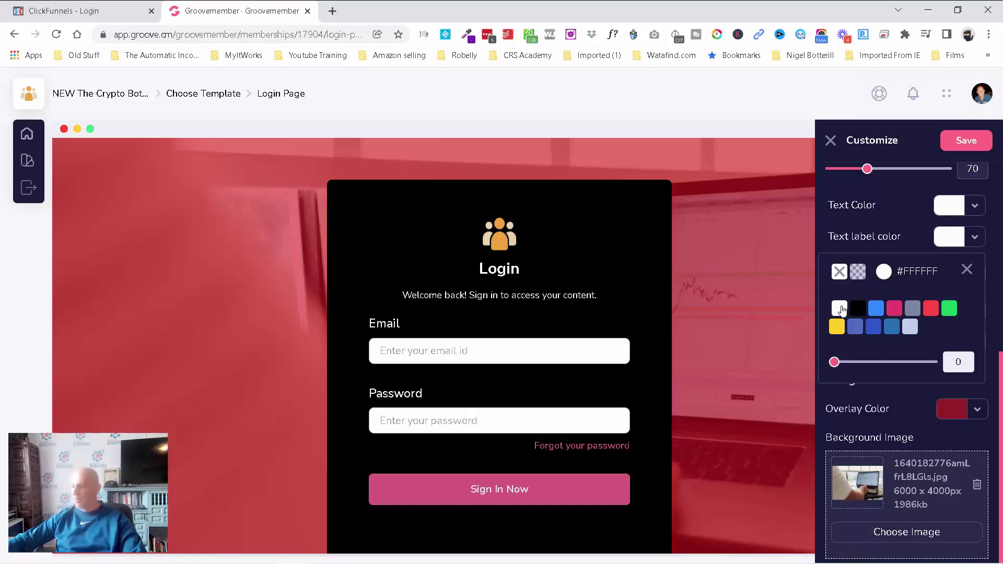
click(967, 270)
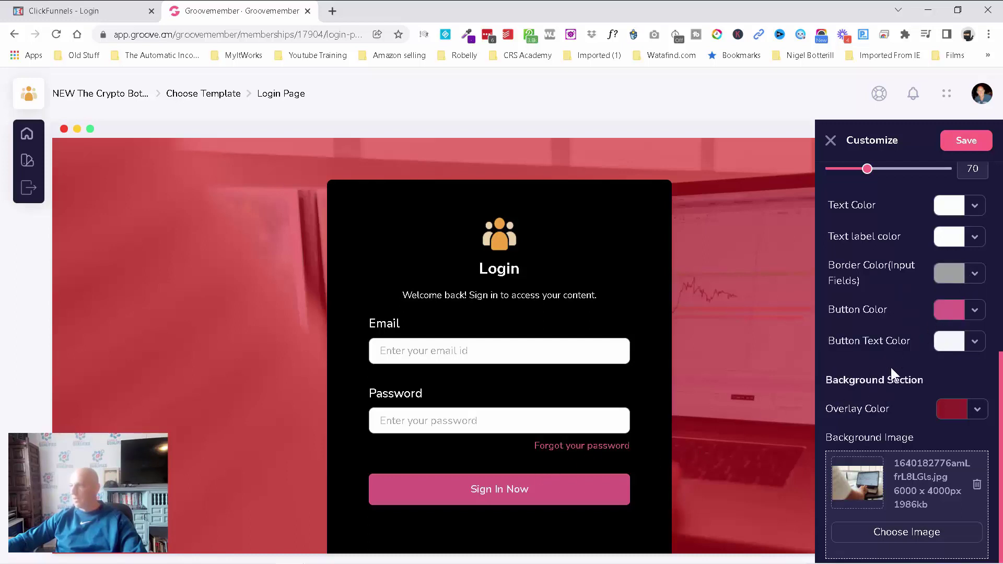
- Set the sign-in button's color to blue #2E8CFF and its text color to white #FFFFFF
click(951, 312)
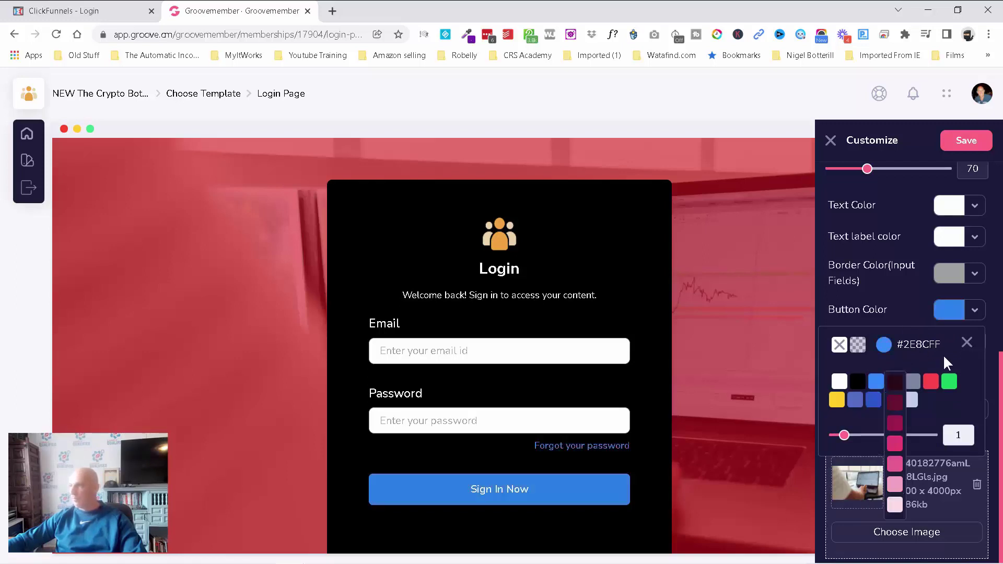
click(967, 343)
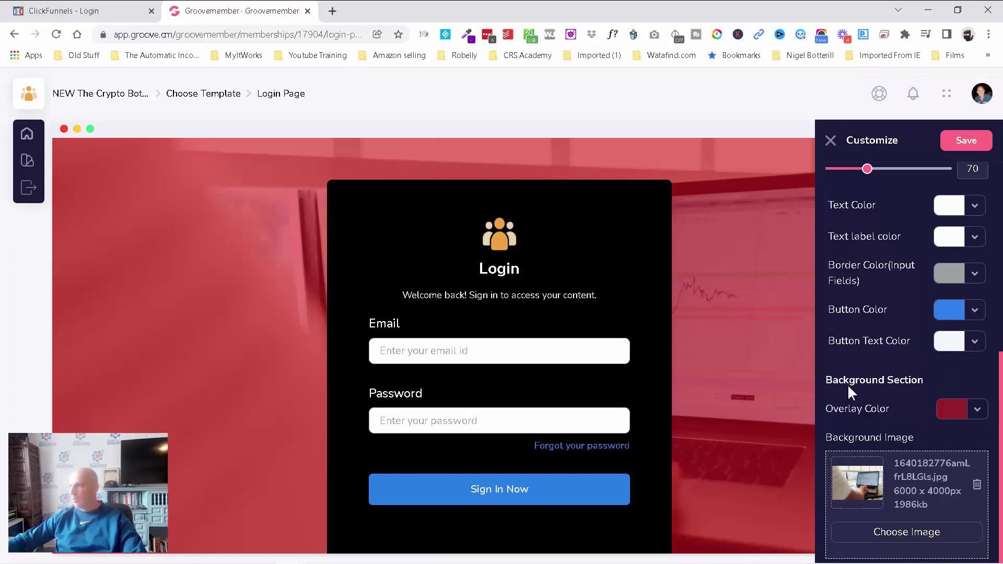
click(949, 341)
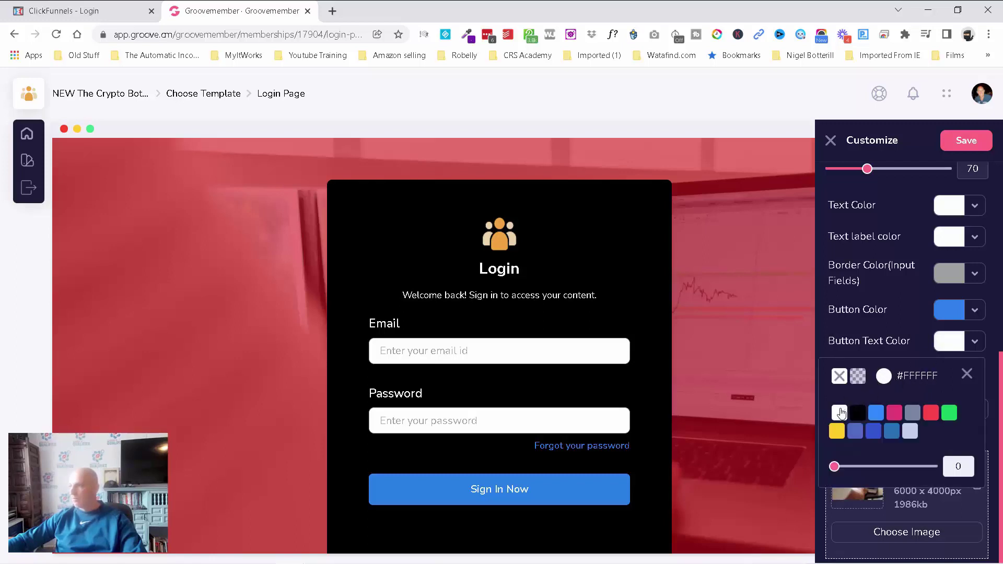
click(967, 376)
- Check the remaining login page settings and save the customized login template
scroll(928, 325, up, 6)
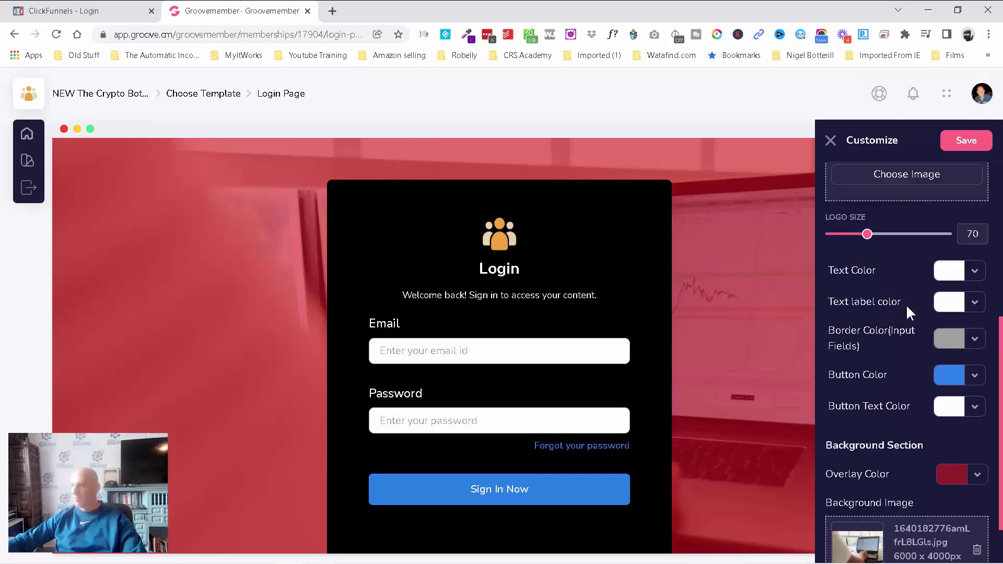
scroll(804, 294, down, 1)
scroll(765, 297, up, 1)
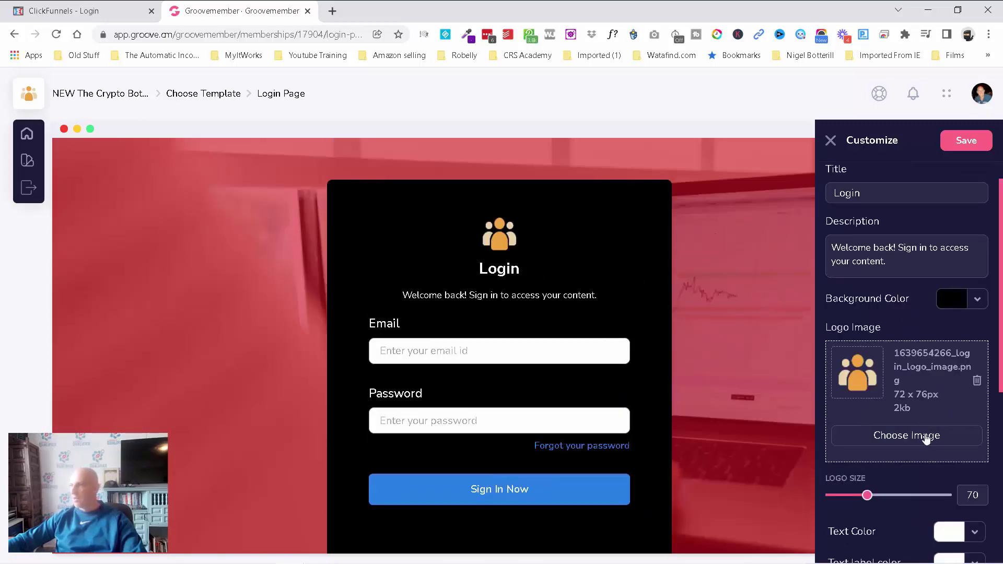
click(965, 144)
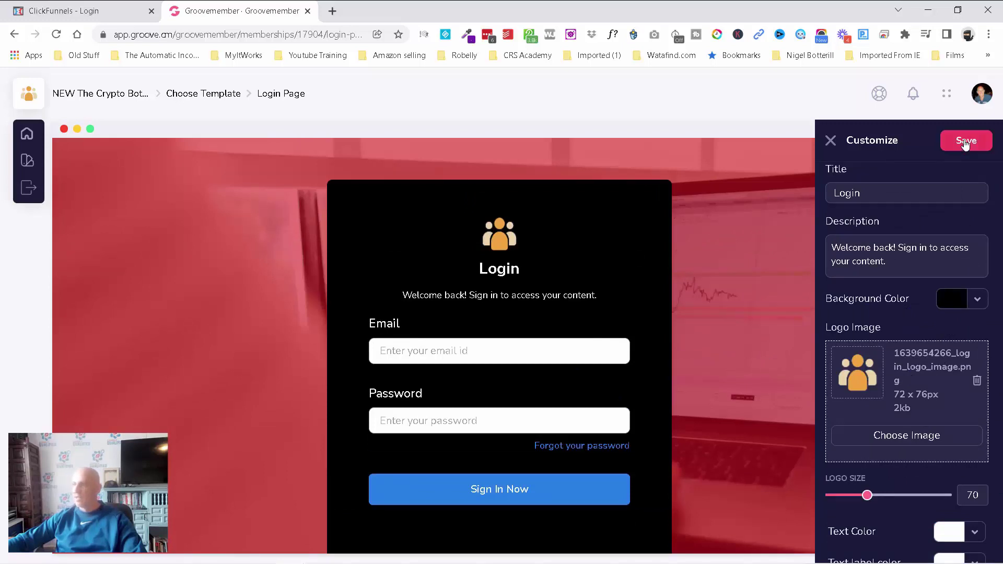
- Return to the membership dashboard and open the management list of its courses
click(27, 136)
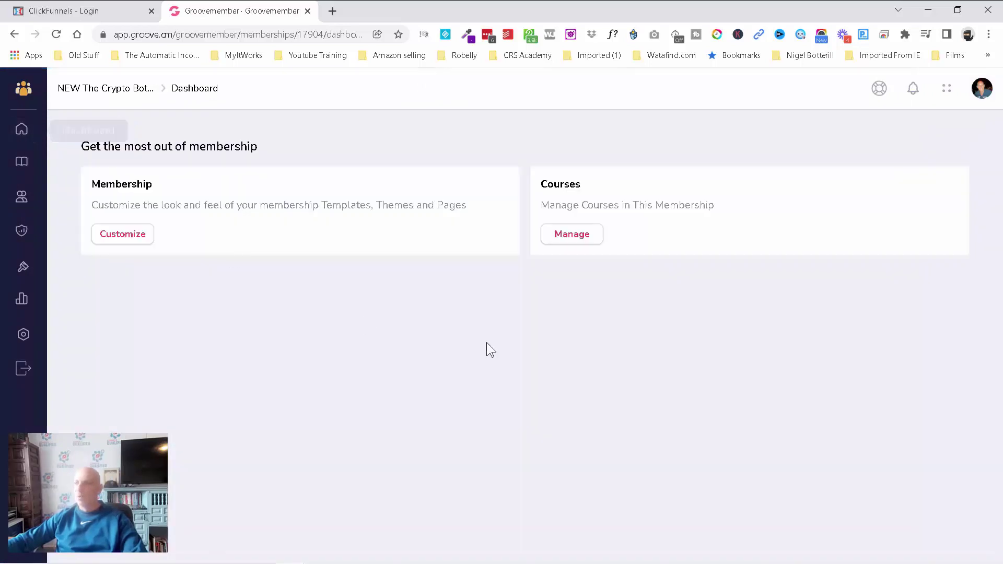
click(582, 236)
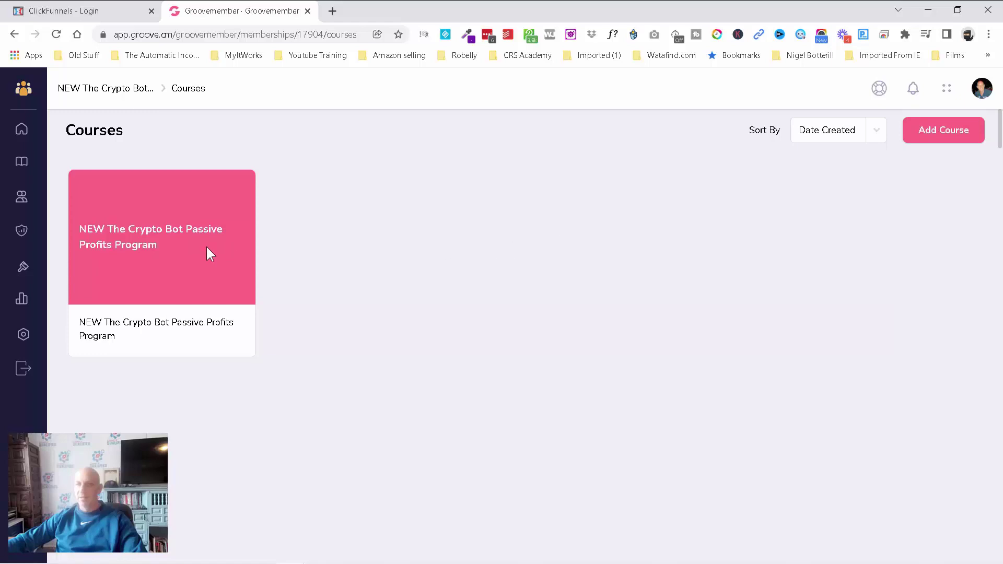
mouse_move(150, 244)
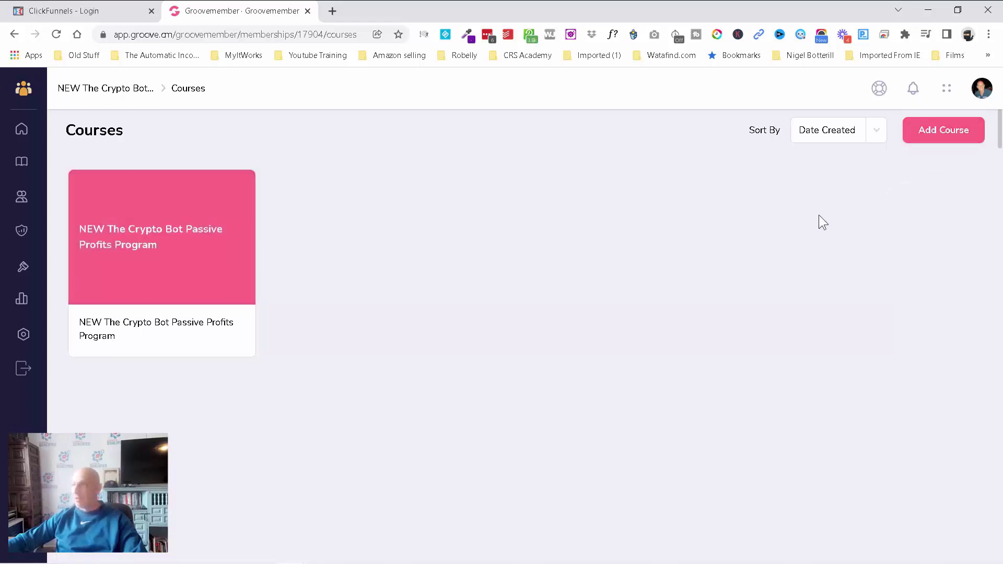
- Add a new course with both its title and description set to Create Phenomenal Challenges
click(950, 135)
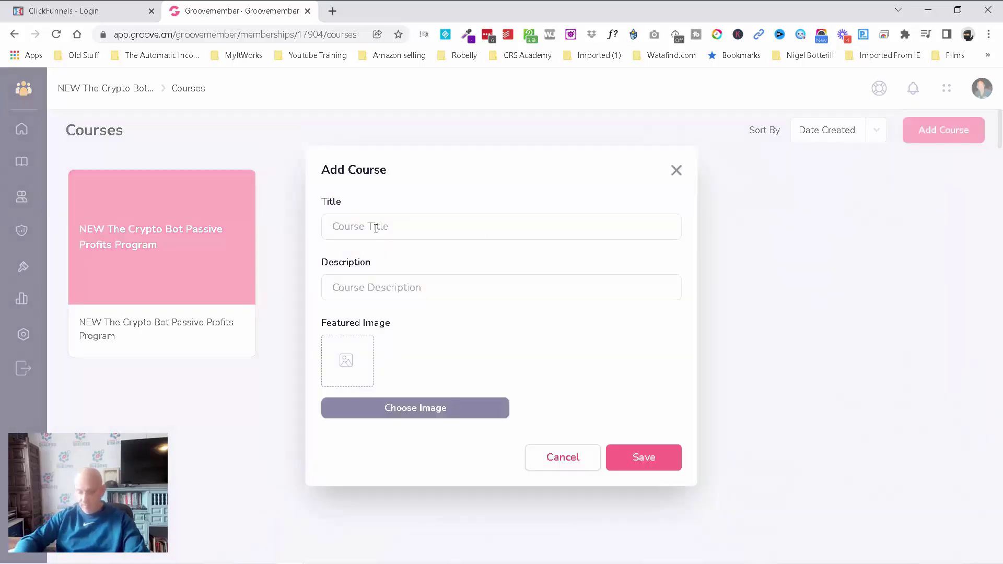
click(376, 228)
text(Create Phenome)
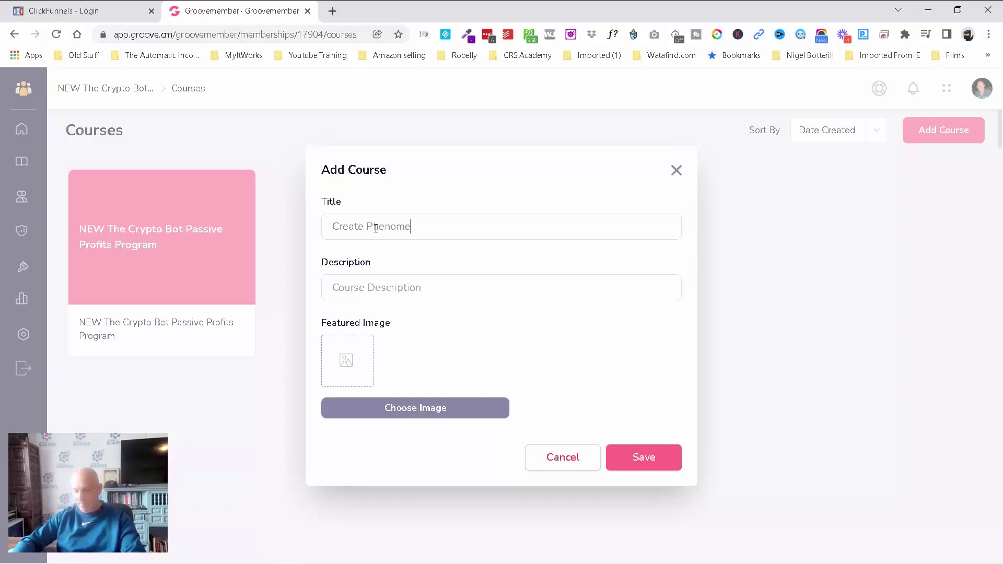
text(nal Ch)
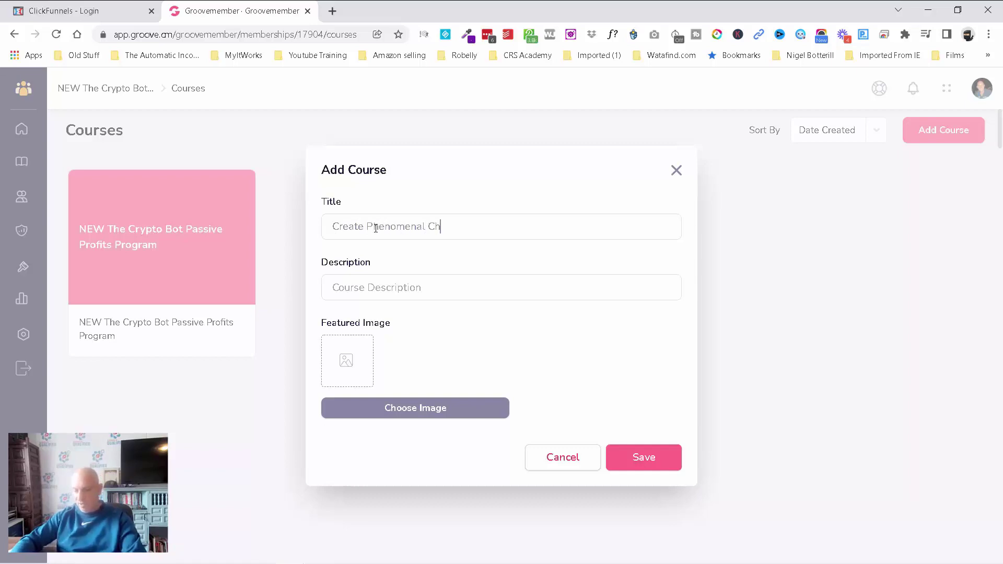
text(allenges)
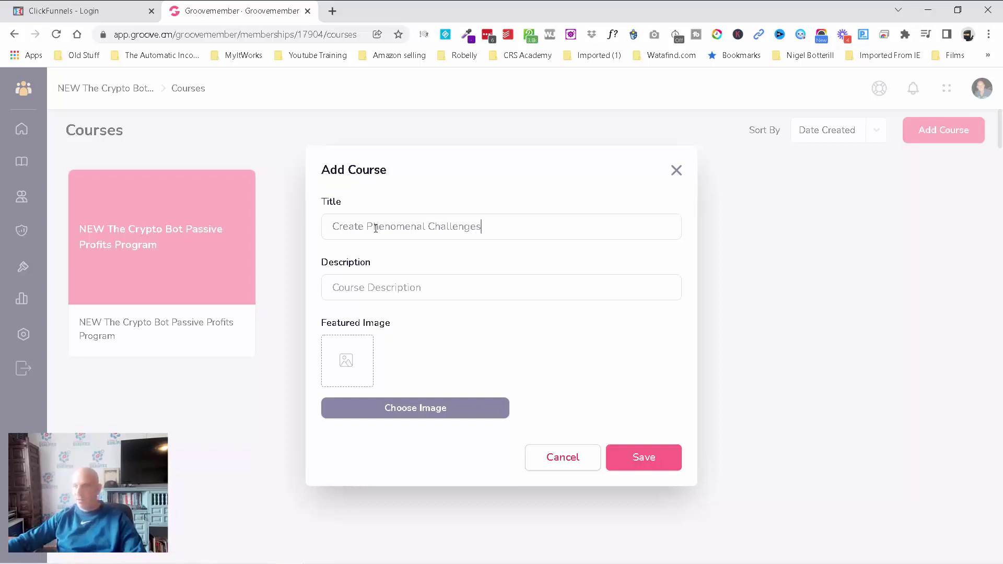
triple_click(407, 228)
key(ctrl+c)
click(429, 290)
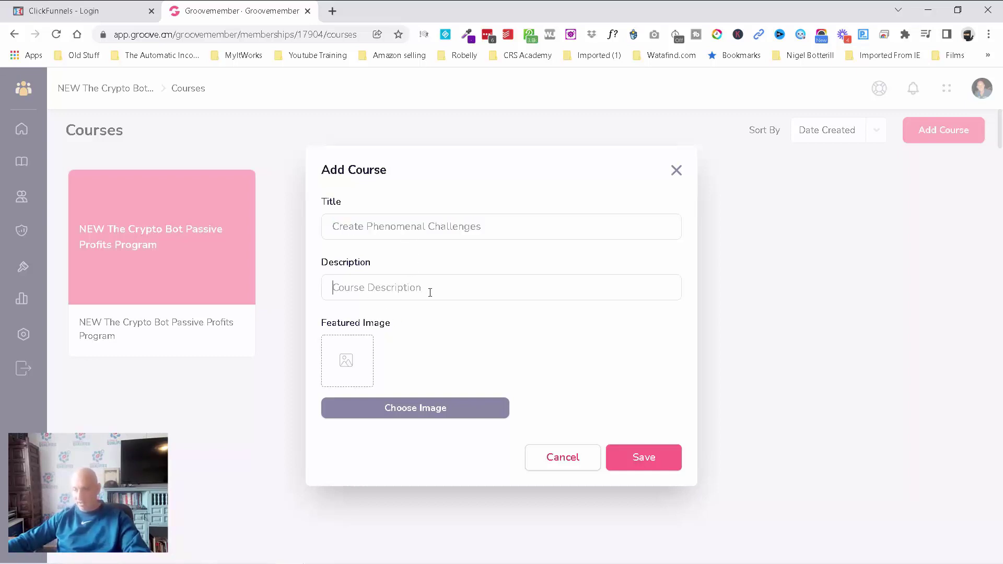
key(ctrl+v)
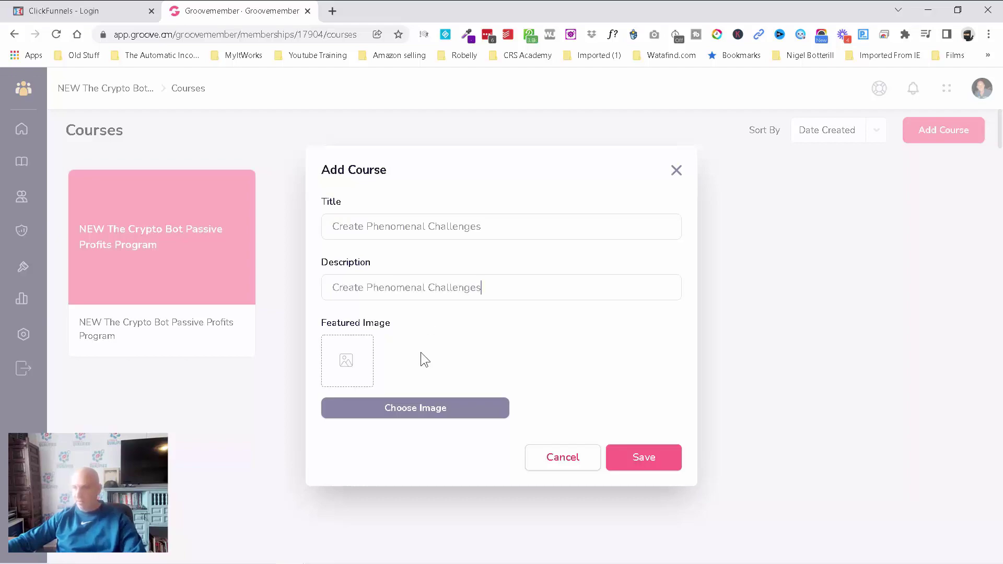
- Set the library image of the pointing man as the featured image, save the course and use Template A for it
click(439, 407)
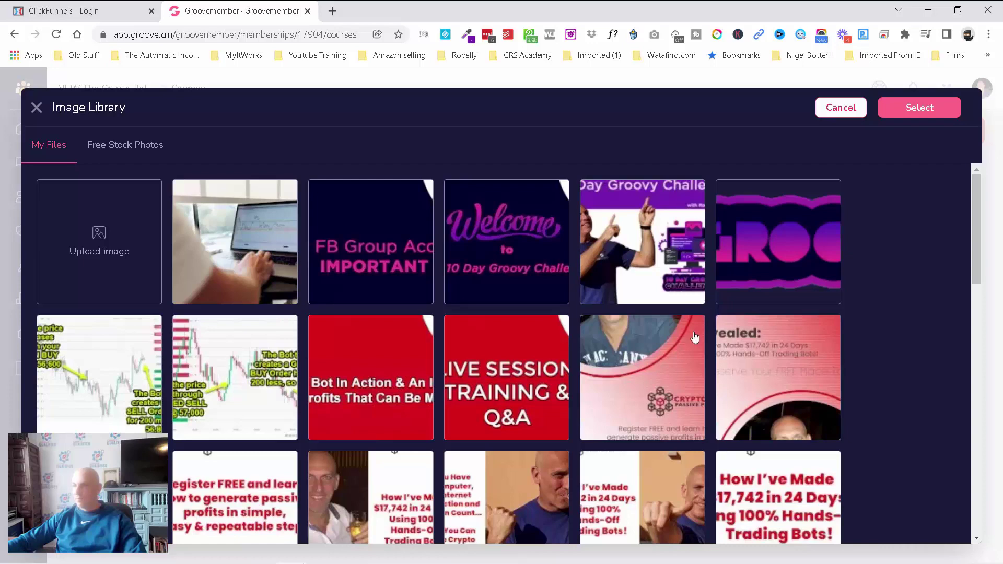
scroll(694, 338, down, 10)
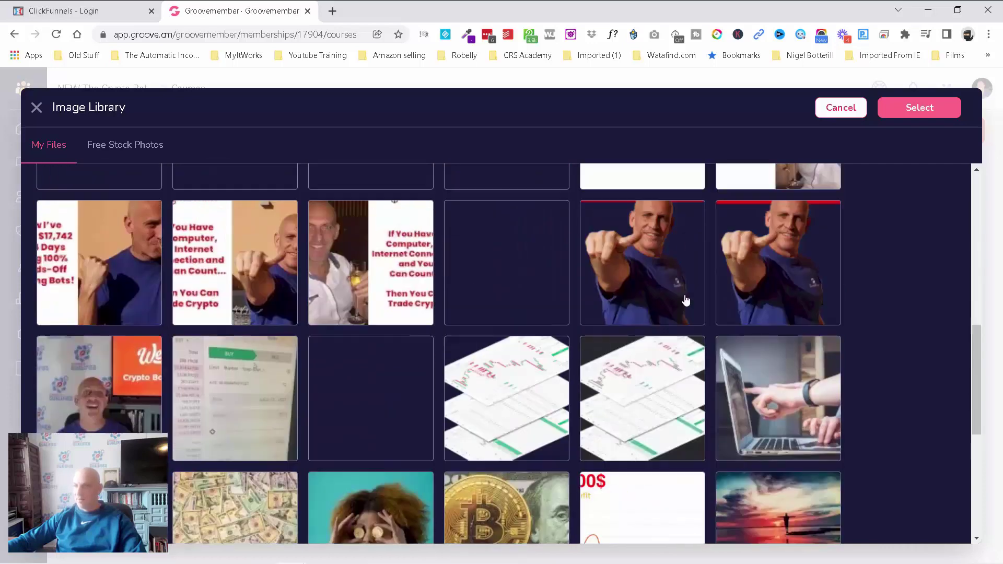
click(670, 281)
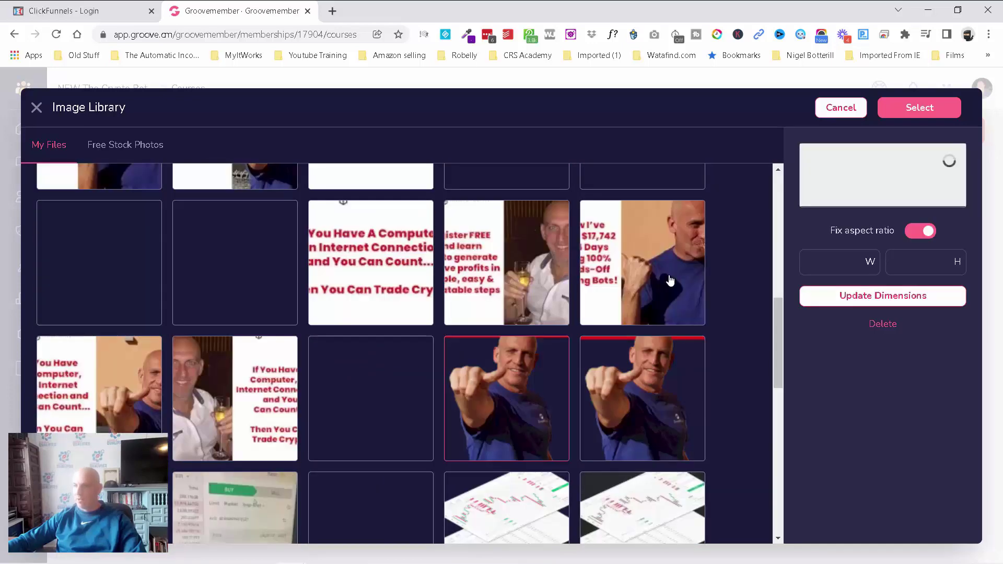
click(930, 110)
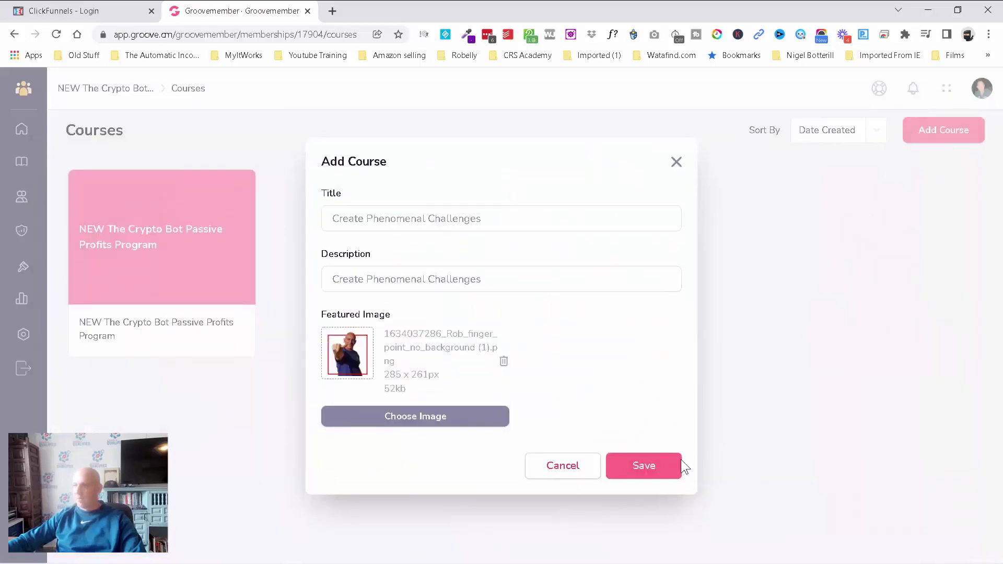
click(655, 464)
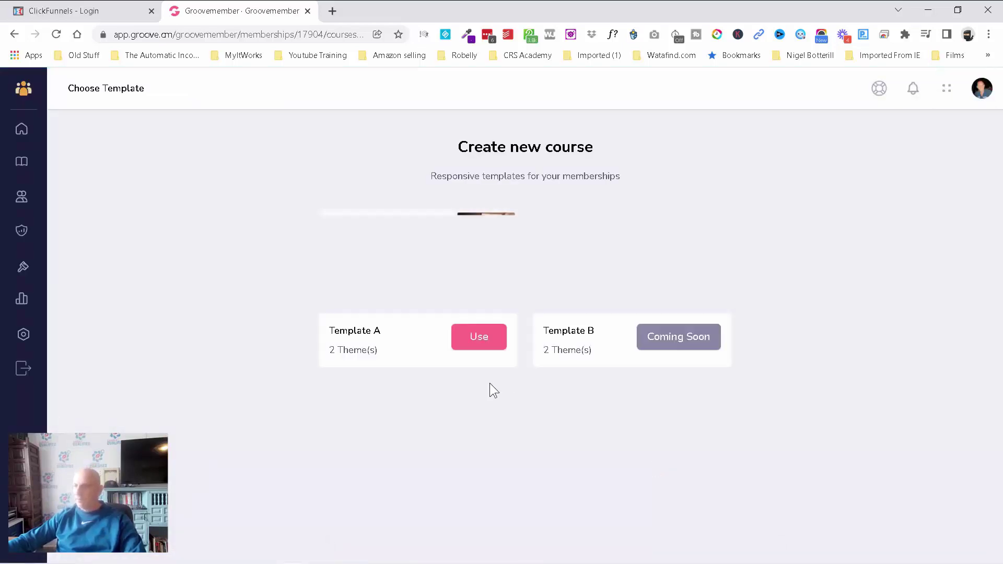
click(479, 338)
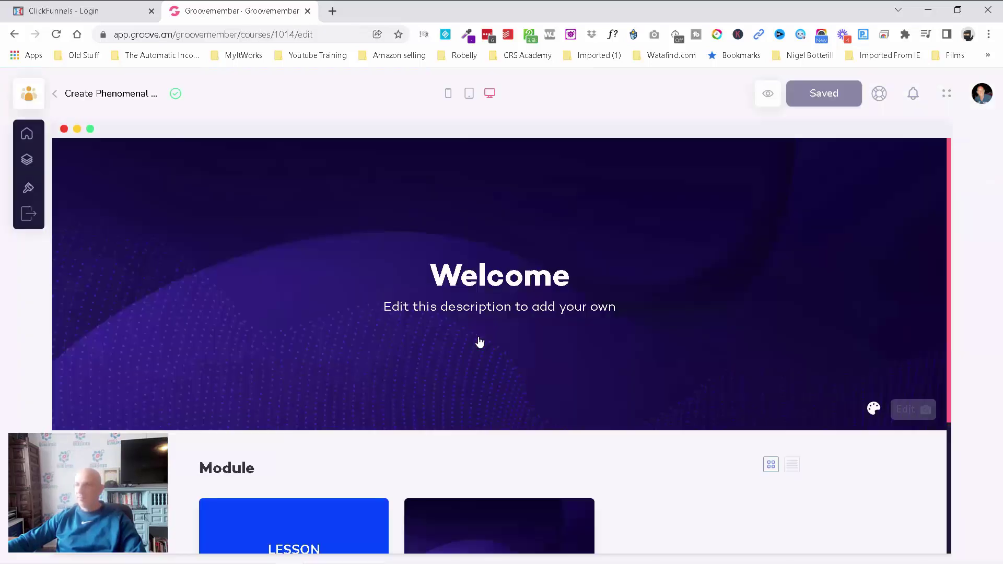
- Try to delete the lesson nested under the chapter in the course outline
click(27, 160)
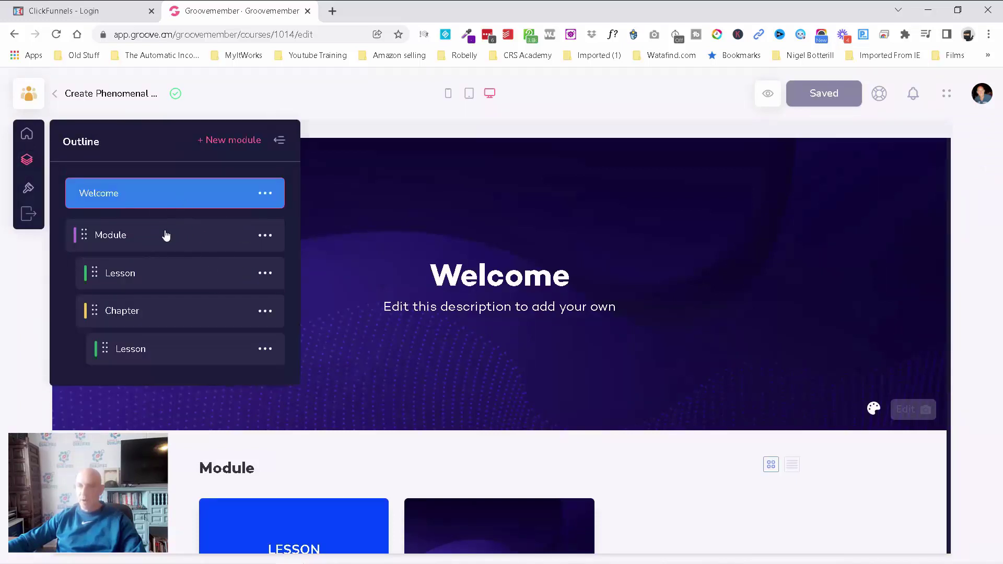
click(265, 350)
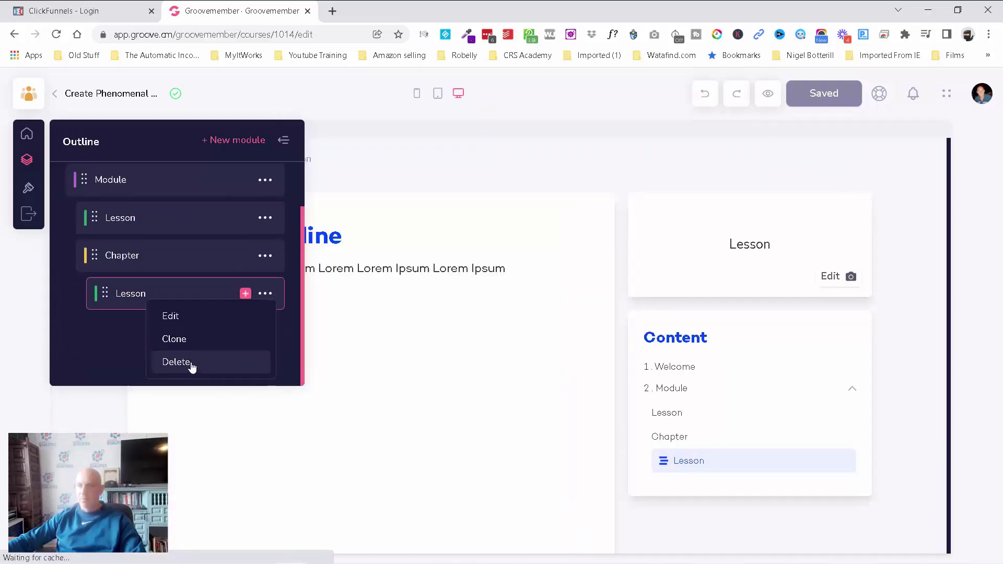
click(178, 362)
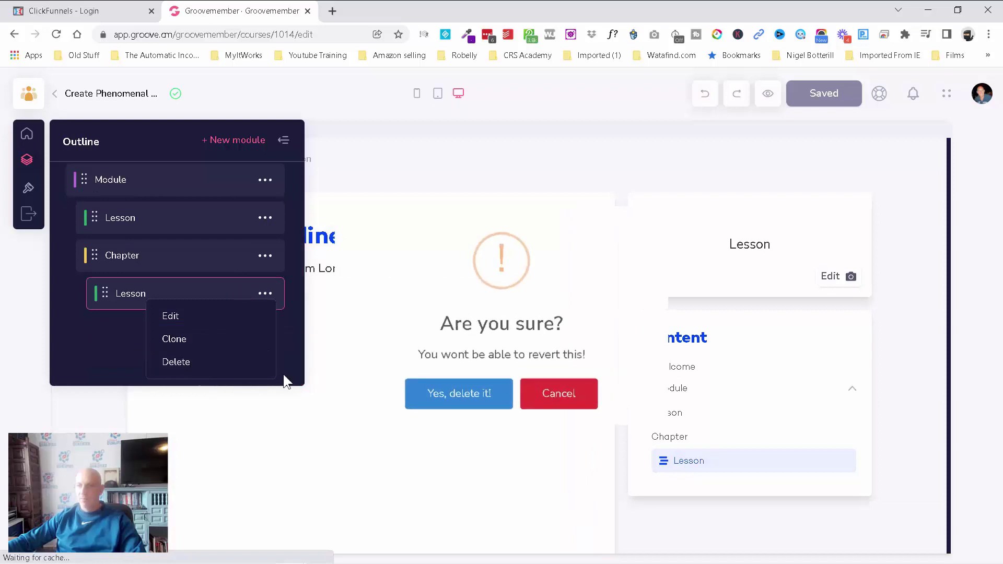
click(501, 400)
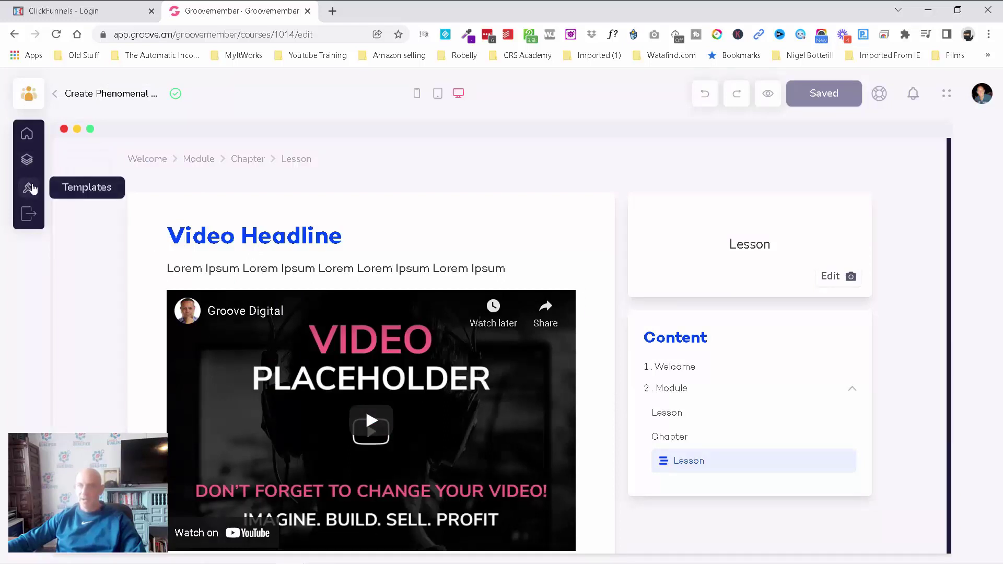
- Leave the course editor and start a new membership access level named Bundle in the membership's access levels
click(26, 136)
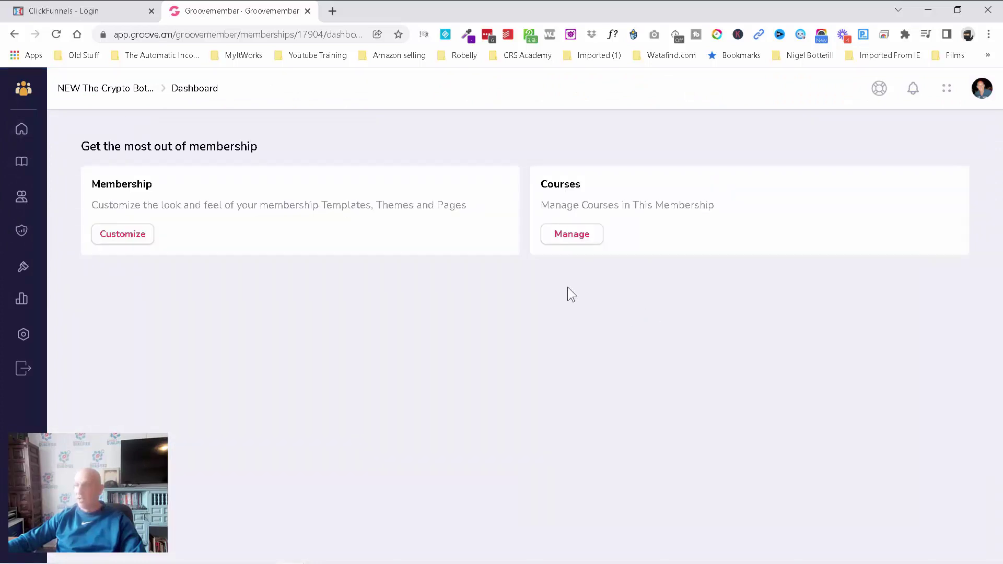
click(582, 238)
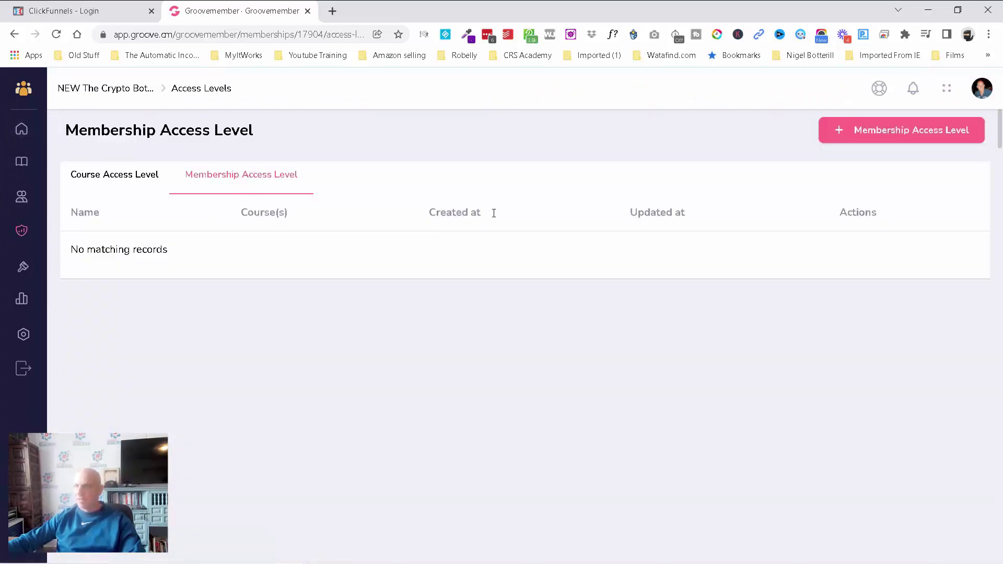
click(965, 133)
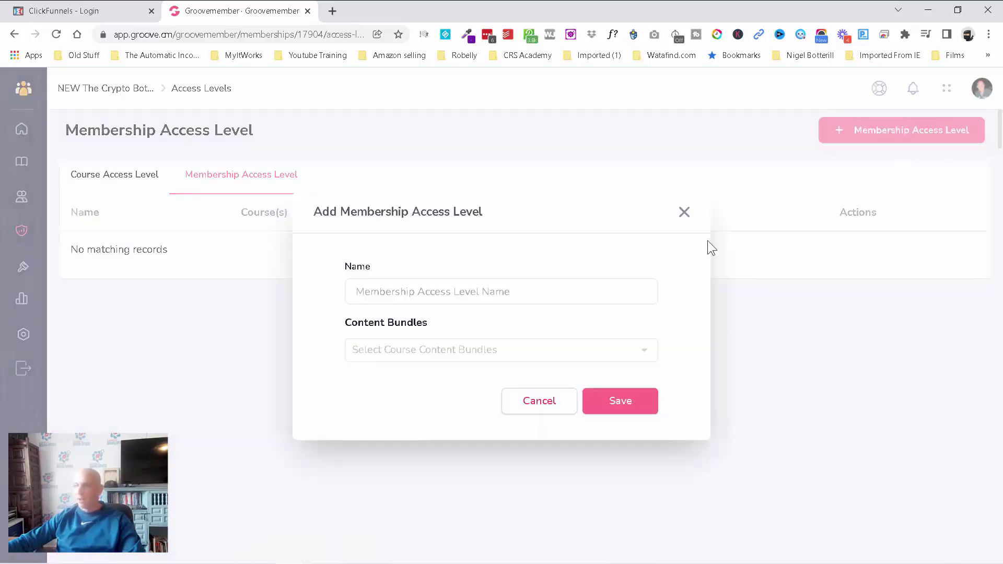
click(427, 288)
text(B)
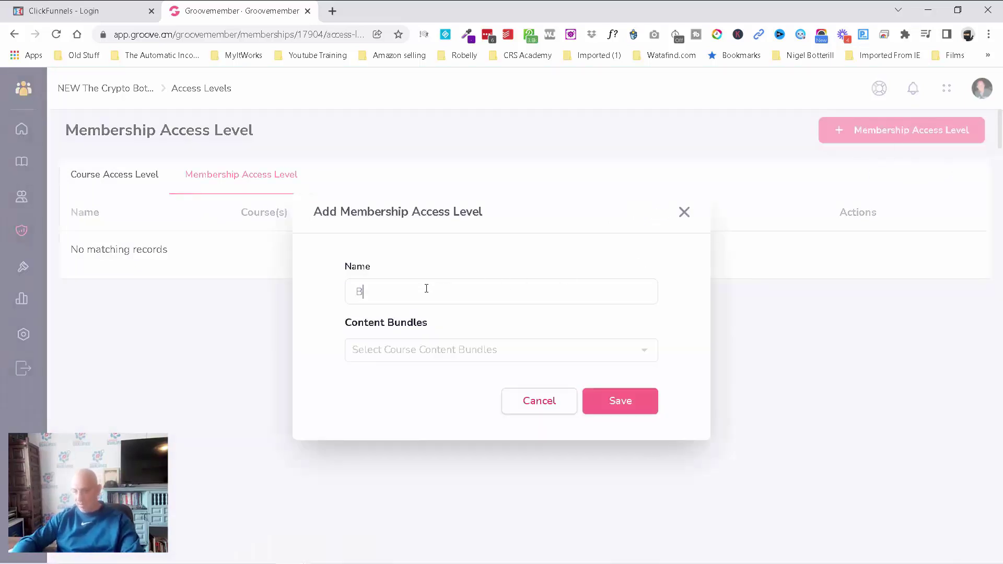
text(undle)
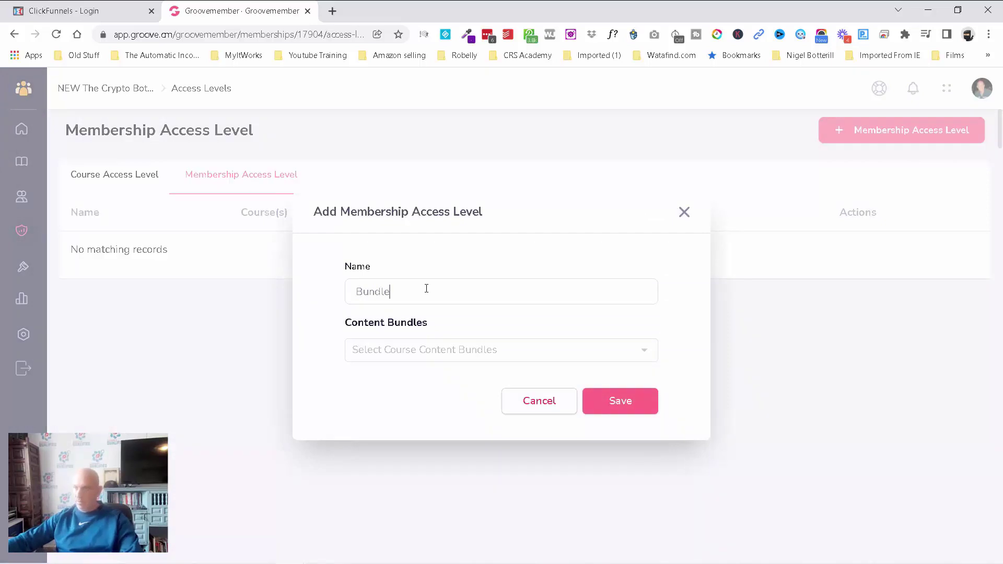
- Include Create Phenomenal Challenges and NEW The Crypto Bot Passive Profits Program in the access level's content bundles and save it
click(435, 347)
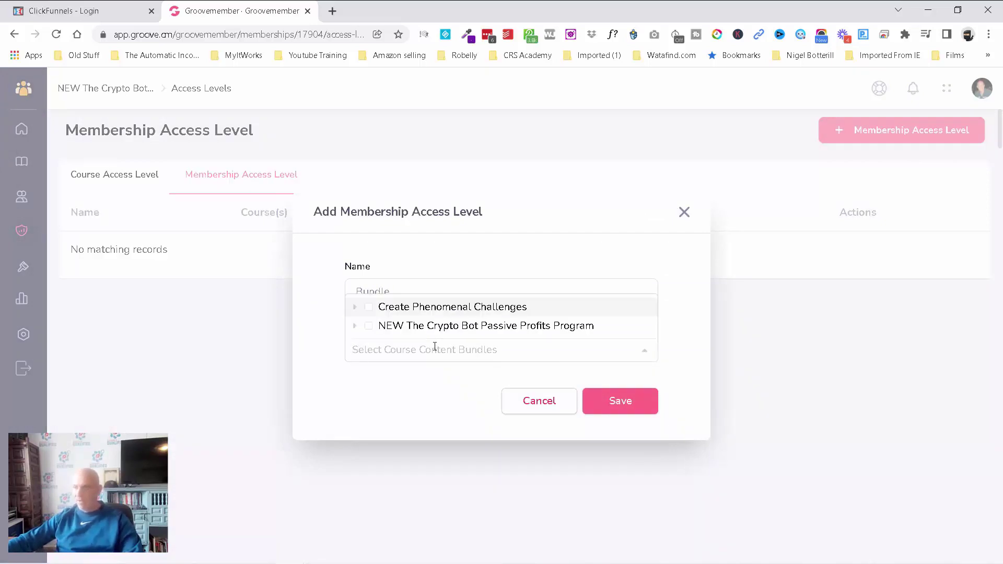
click(368, 307)
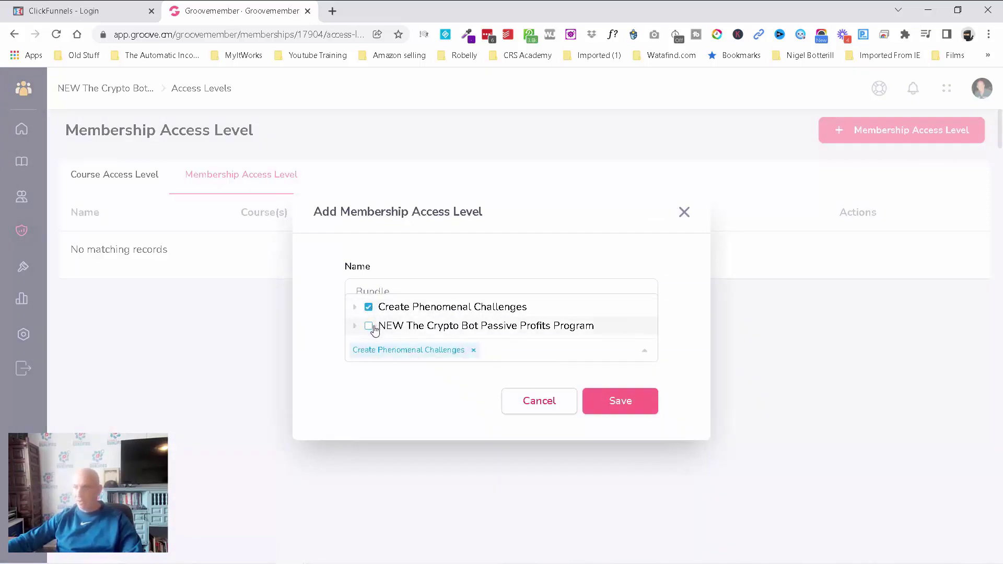
click(371, 326)
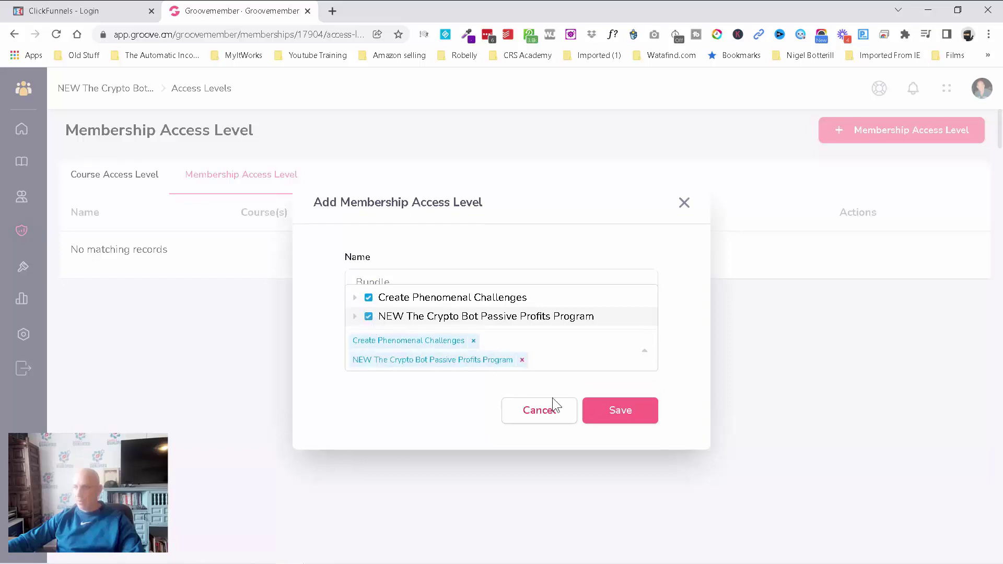
click(613, 415)
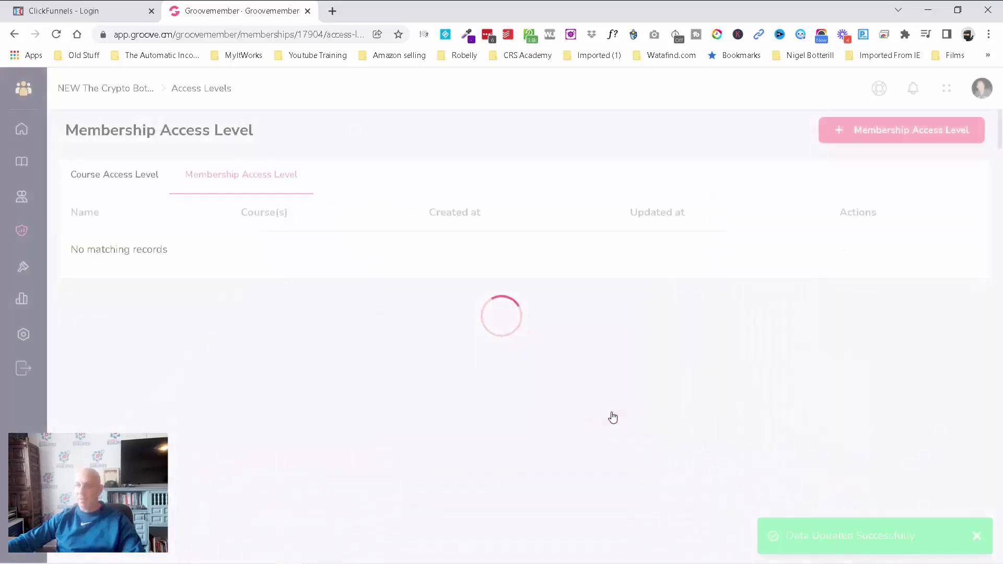
- Open GrooveSell in a new browser tab and show its list of product funnels
click(22, 161)
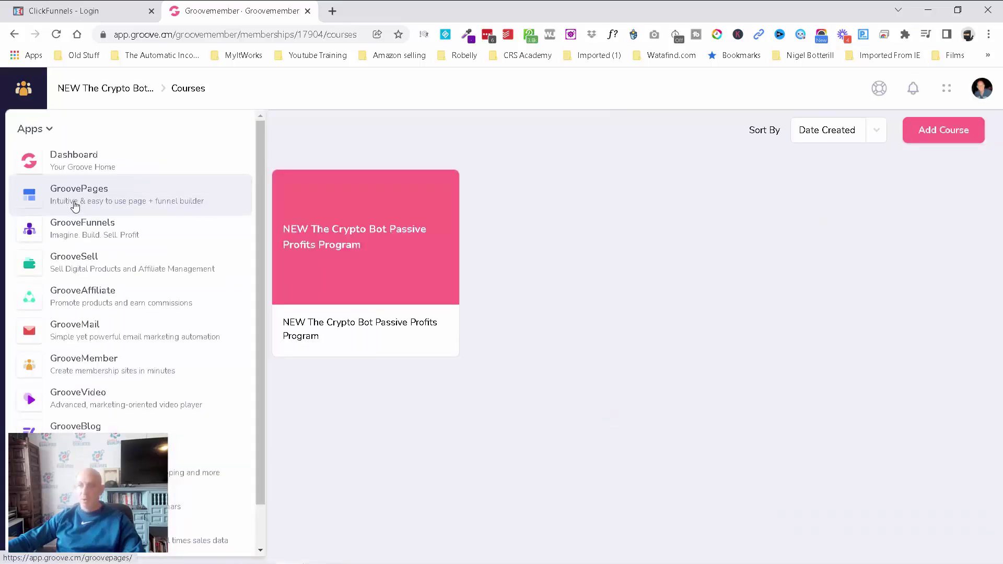
right_click(90, 260)
click(142, 267)
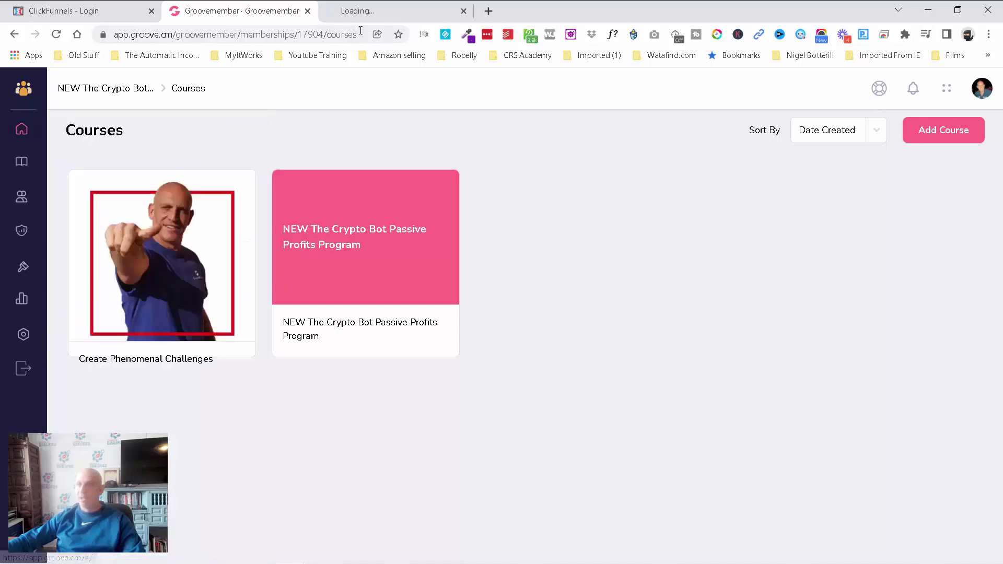
click(390, 14)
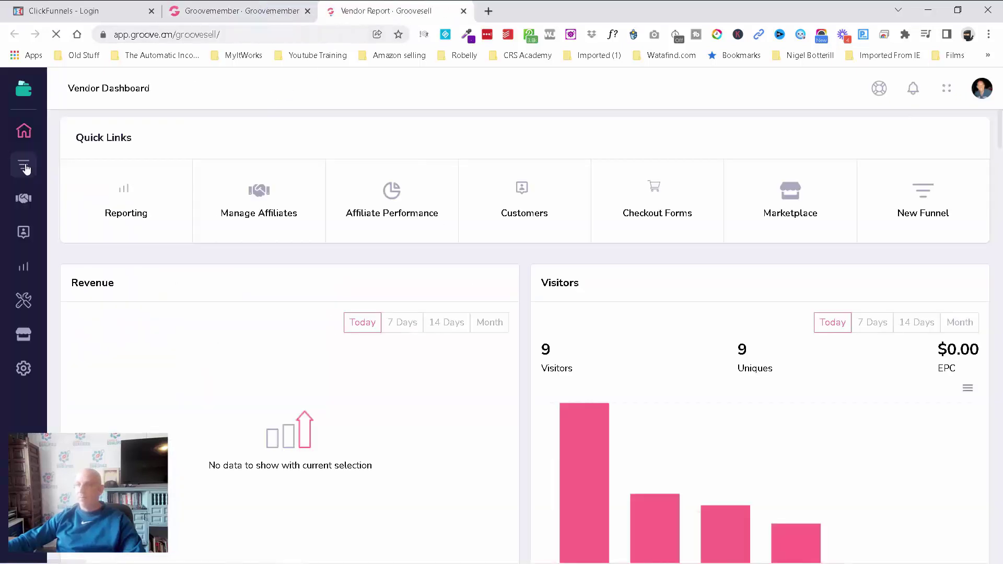
click(23, 165)
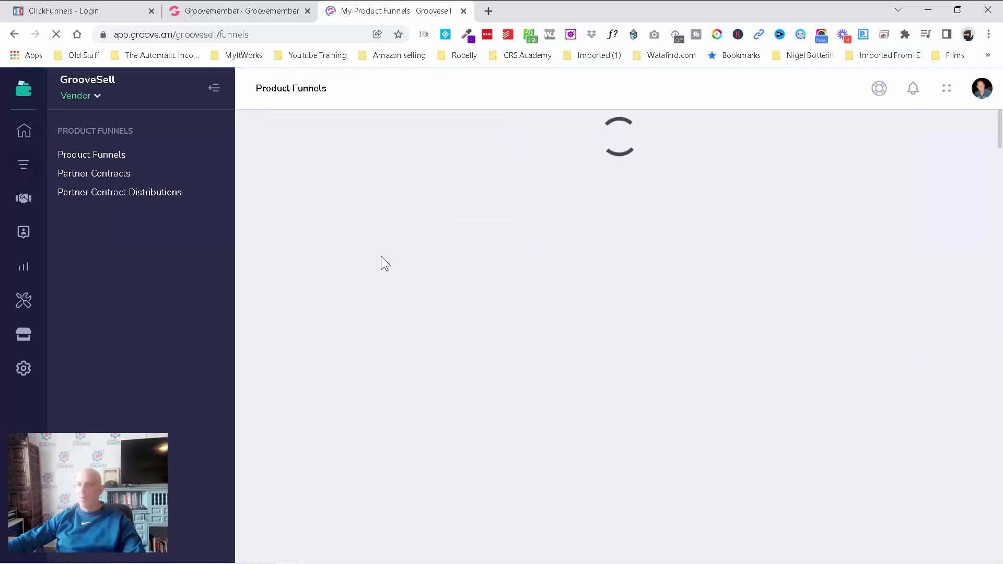
click(213, 89)
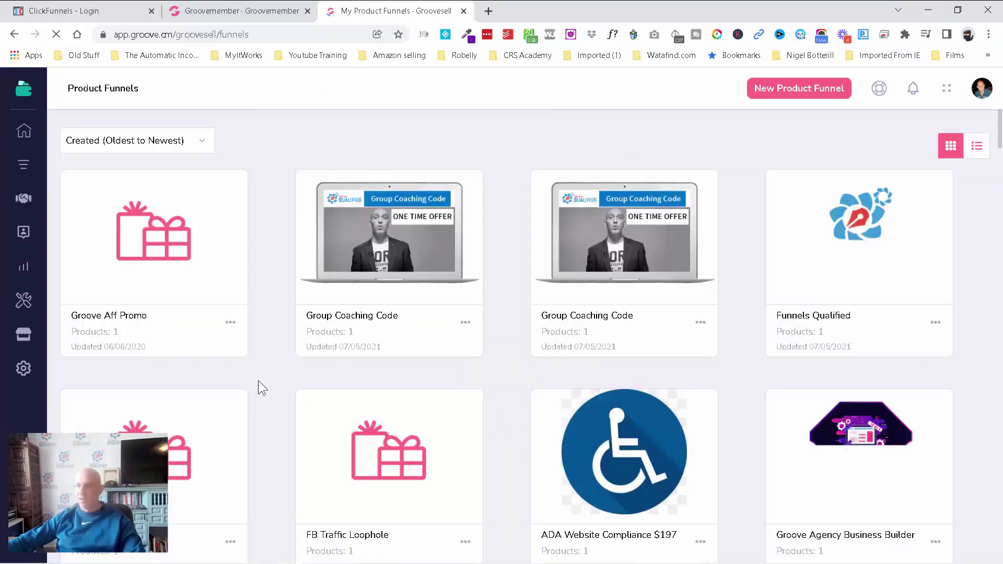
- Start cloning the Crypto Bot Passive Profits product funnel and name the clone NEW MEMBER Crypto Bot Passive Profits
scroll(277, 376, down, 10)
scroll(277, 376, down, 6)
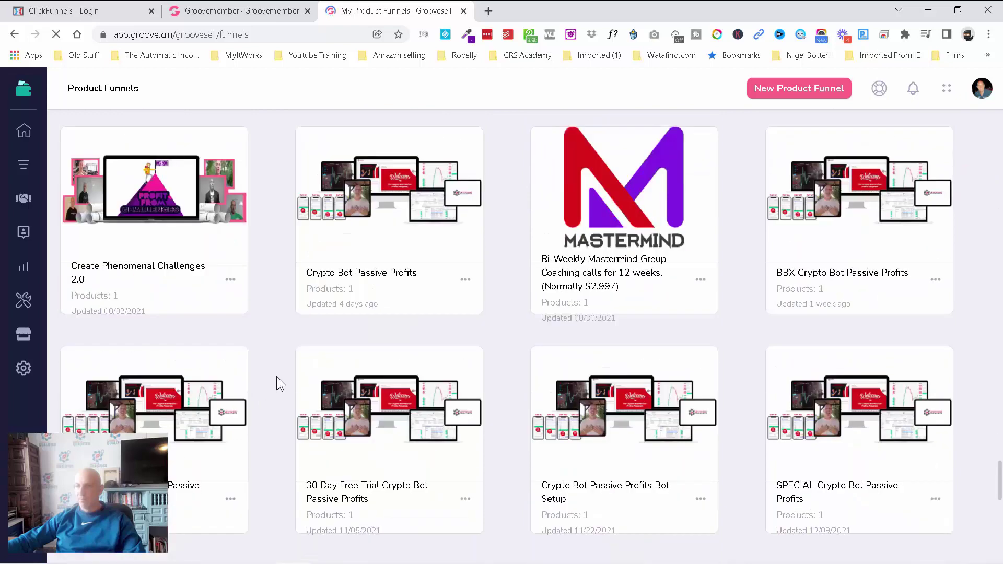
scroll(277, 376, up, 2)
mouse_move(388, 226)
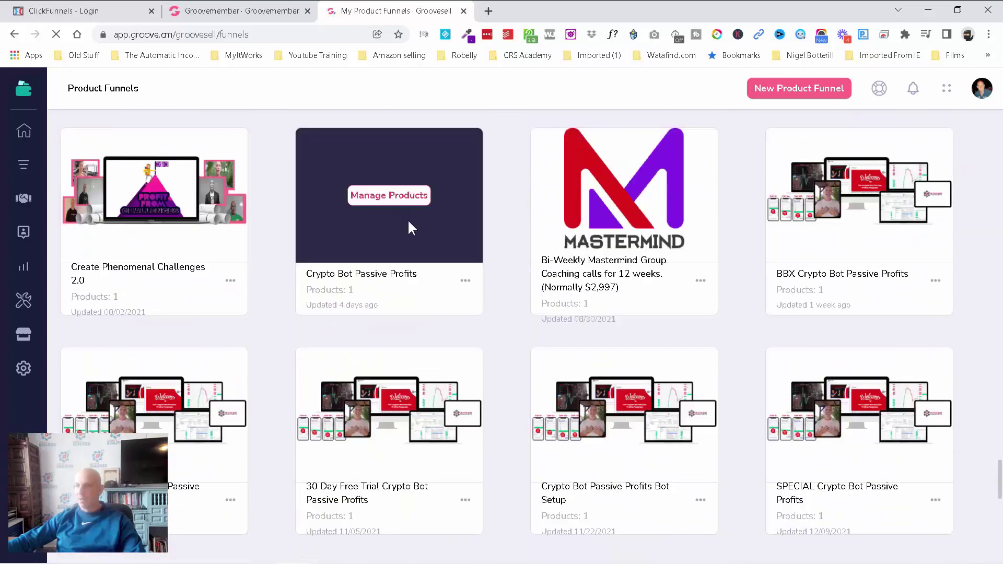
click(465, 281)
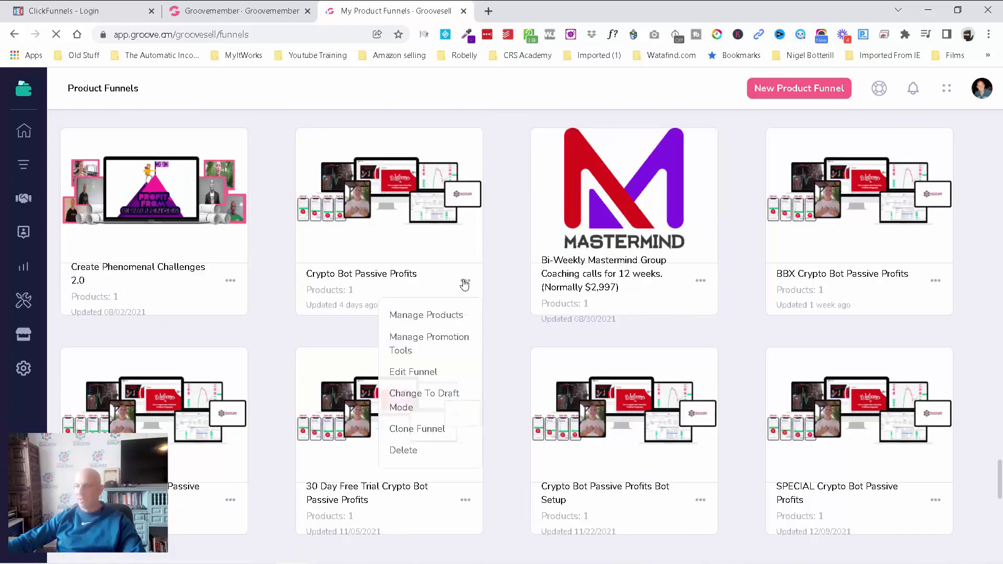
click(405, 431)
click(345, 209)
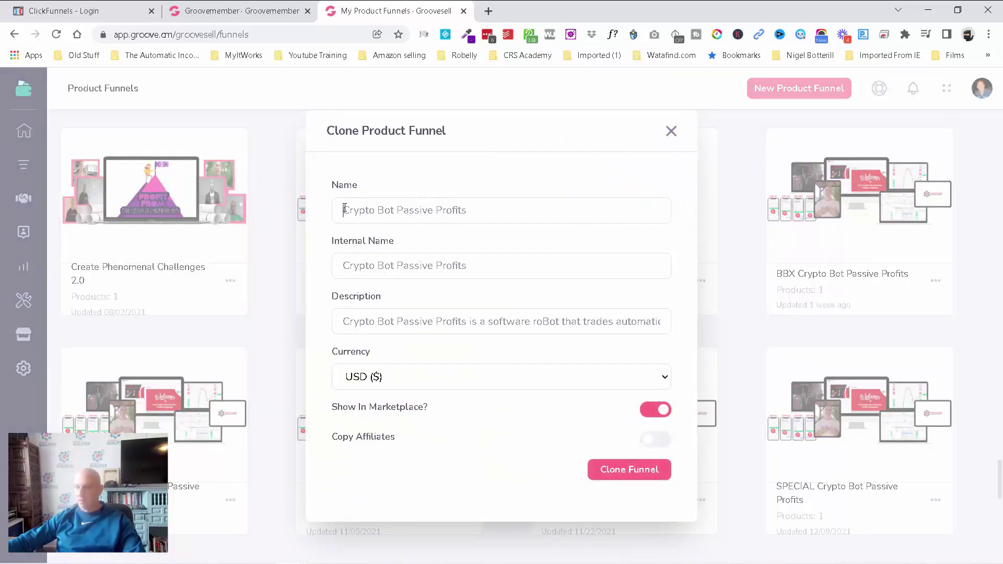
text(BEW M)
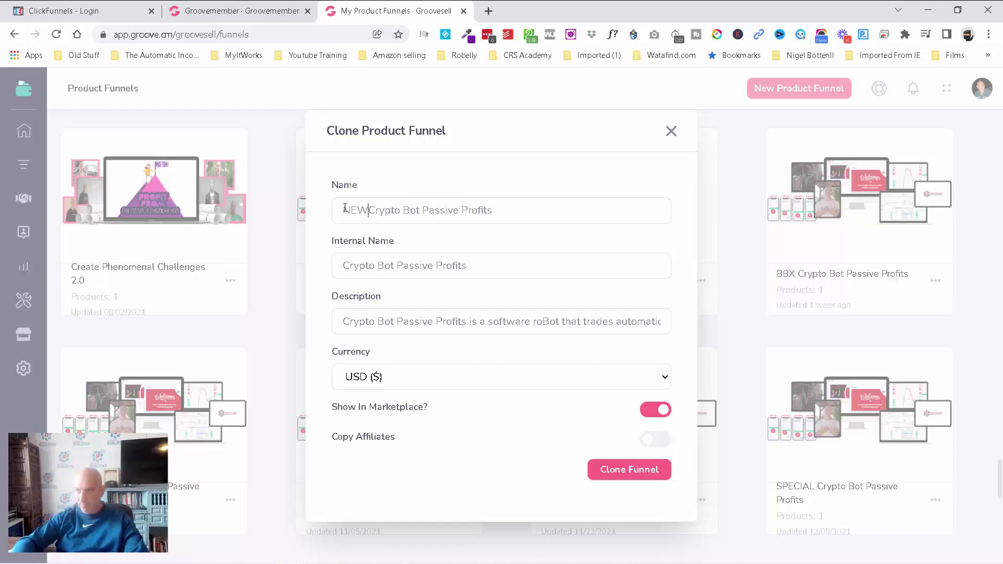
text(EMBER)
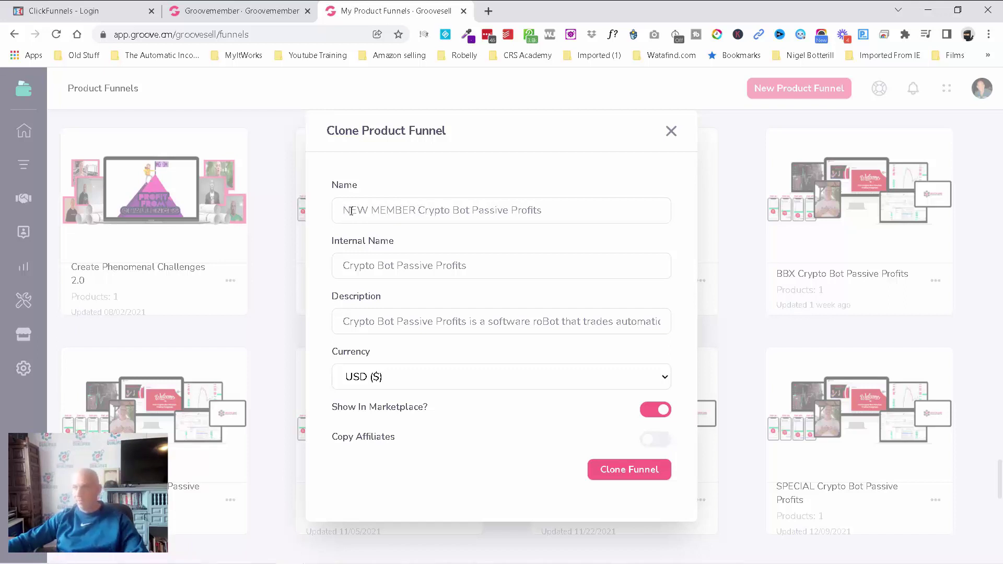
- Set the clone's internal name to NEW MEMBER Crypto Bot Passive Profits and create the cloned funnel
drag(344, 209, 414, 207)
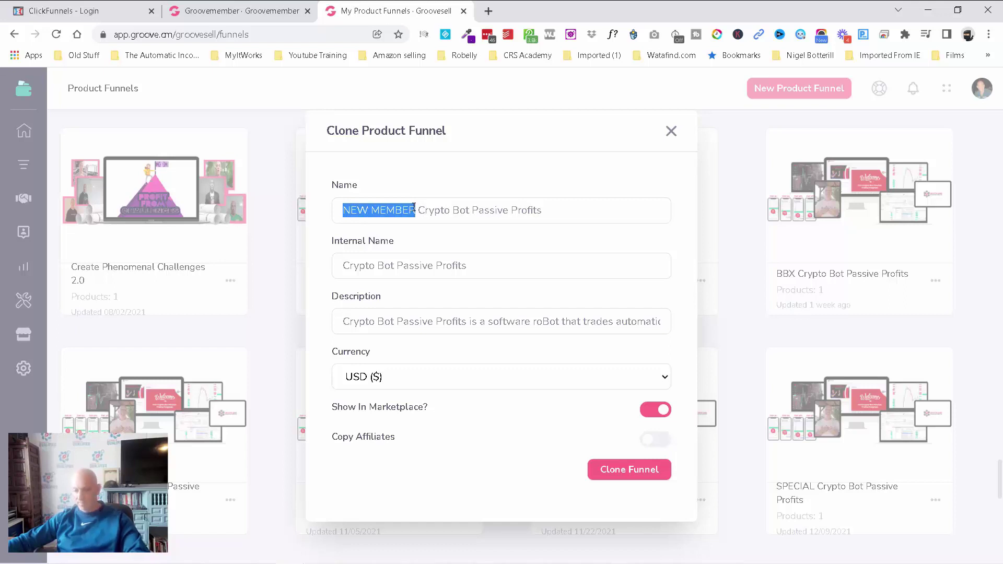
key(ctrl+c)
click(345, 265)
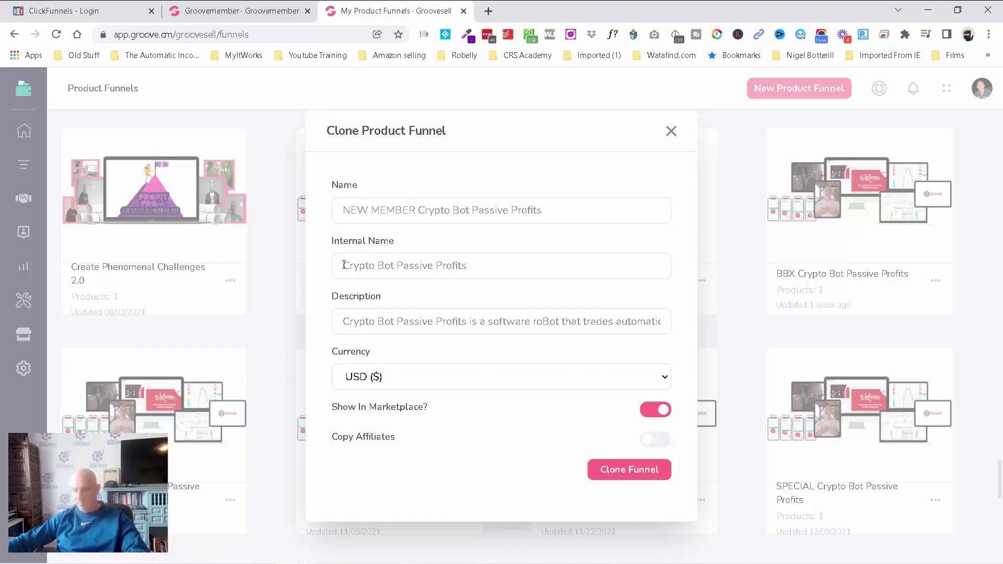
key(ctrl+v)
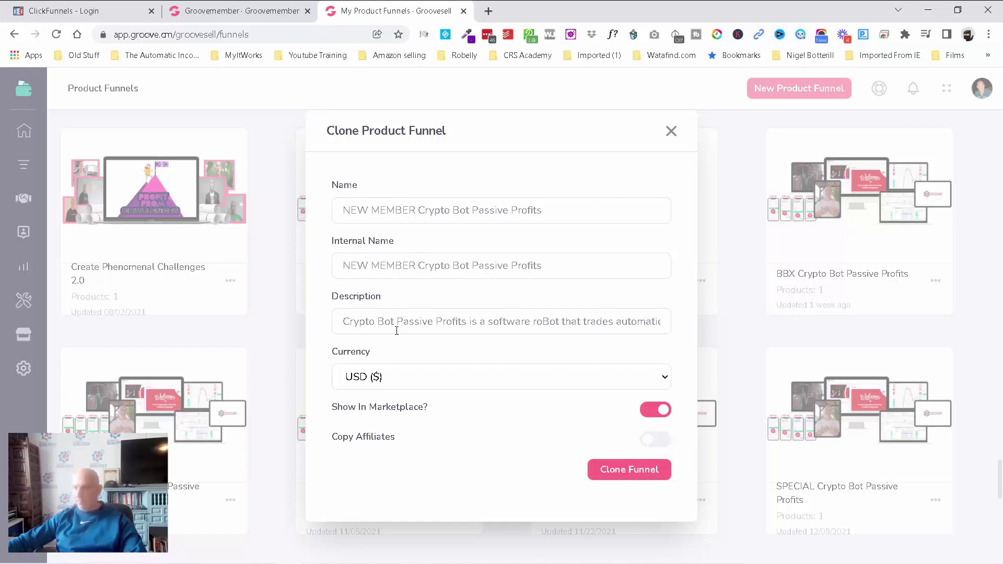
click(641, 471)
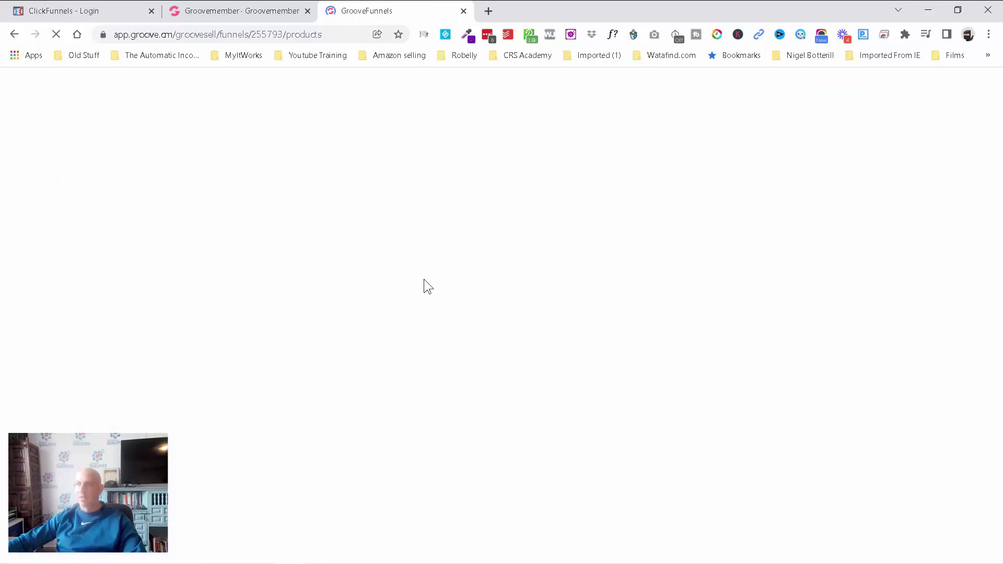
- Open the cloned funnel's Crypto Bot Passive Profits Program product for editing and go to its fulfillment settings
mouse_move(156, 291)
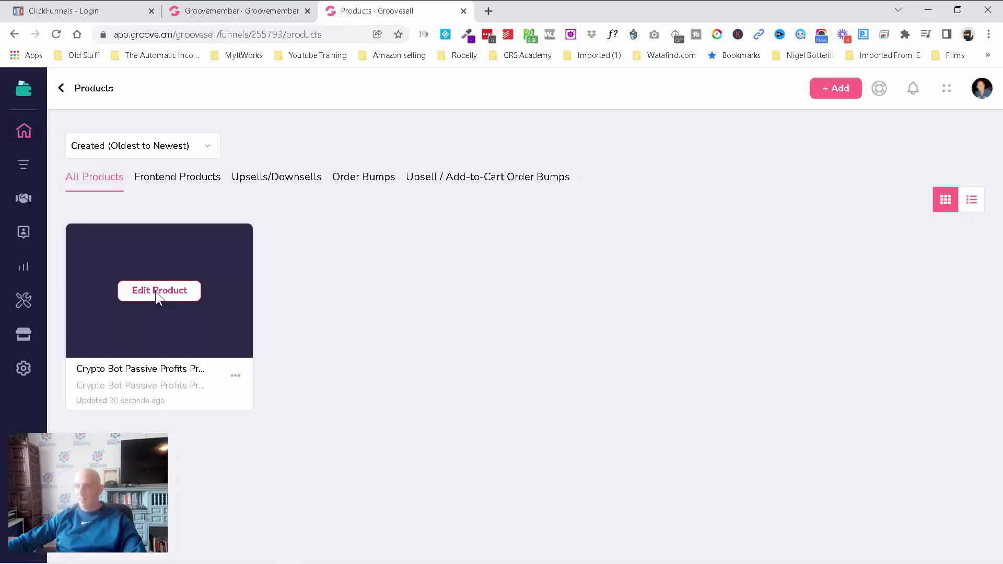
click(236, 376)
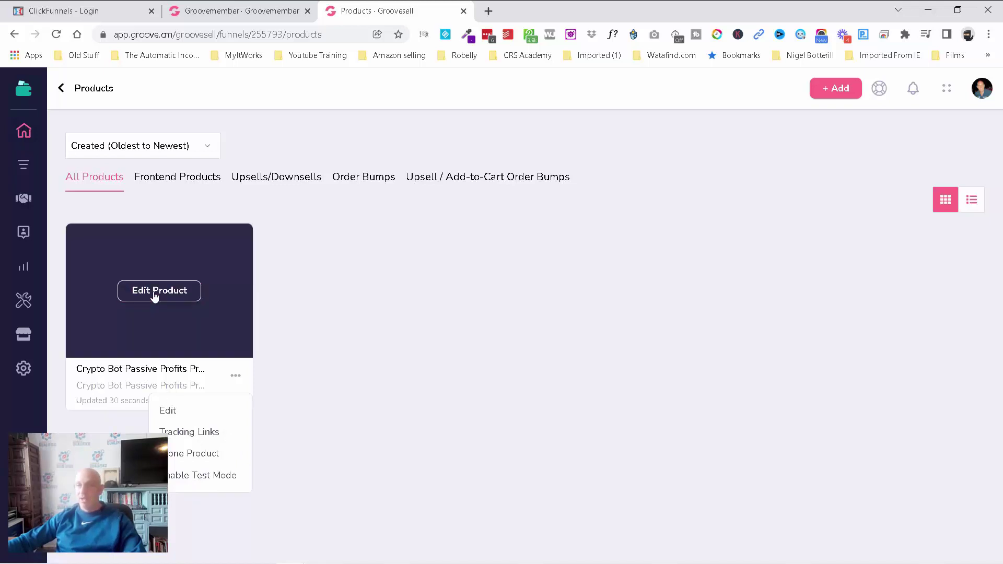
click(156, 293)
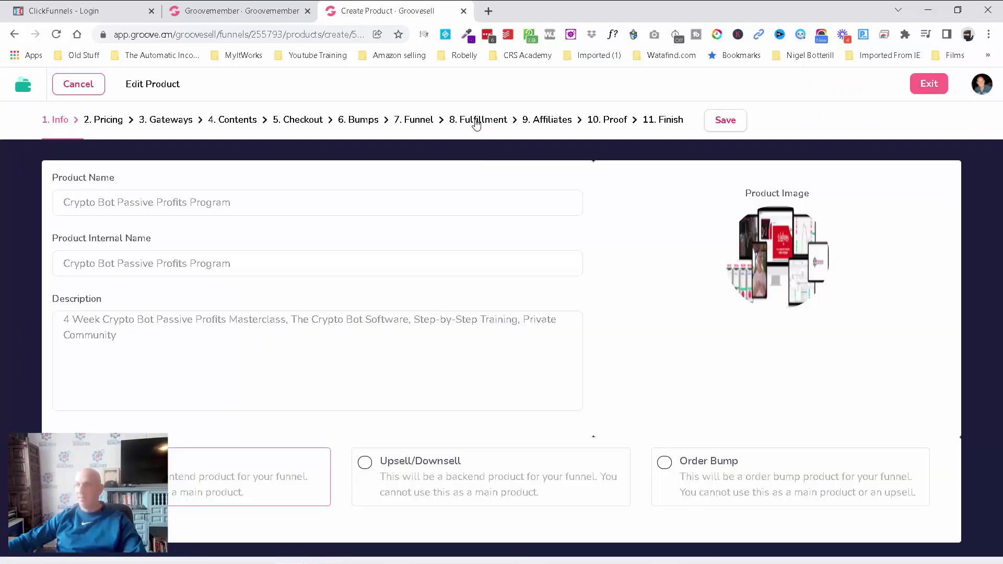
click(476, 122)
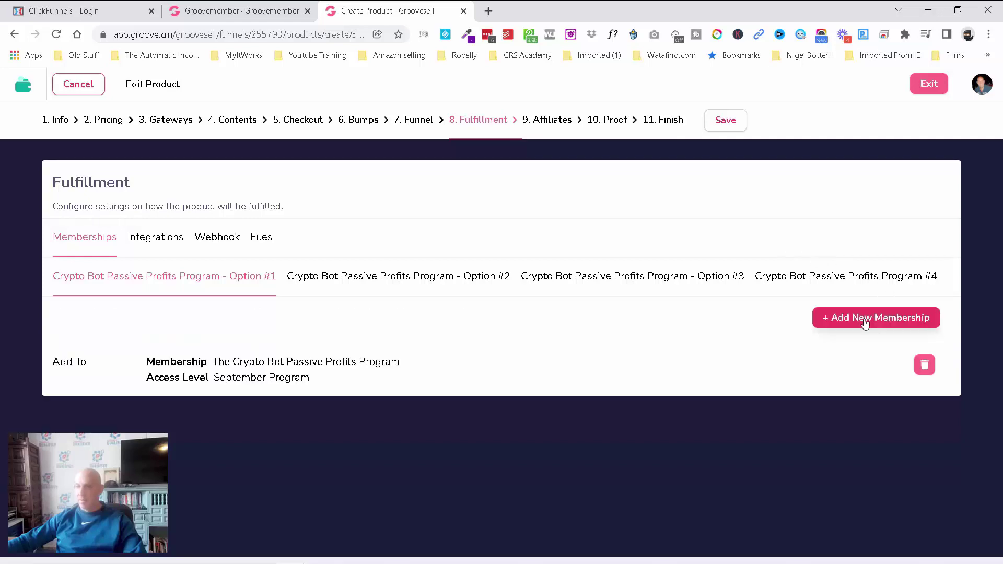
- Replace the membership fulfilled by Option #1 with NEW The Crypto Bot Passive Profits Program at the Bundle access level
click(923, 366)
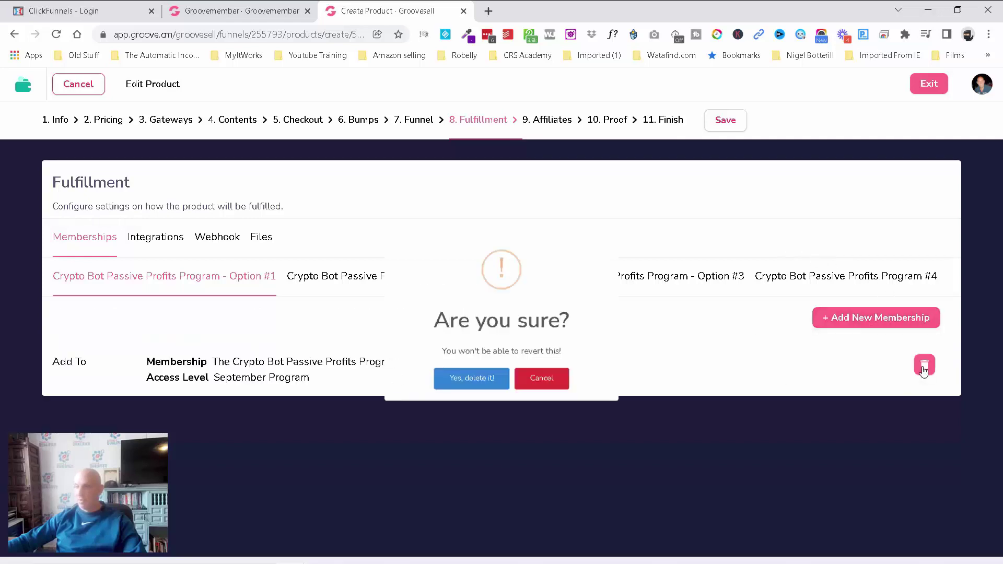
click(463, 413)
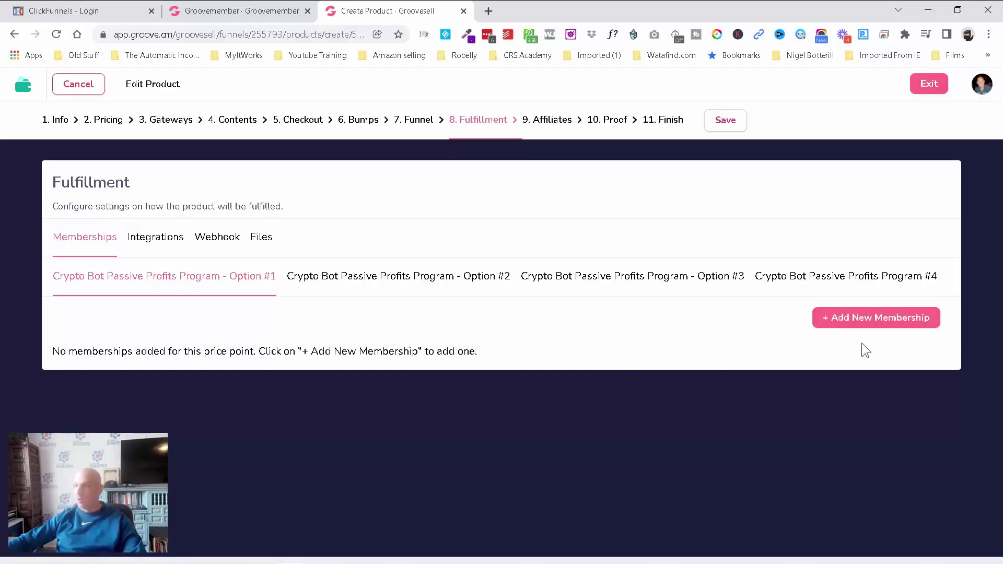
click(905, 320)
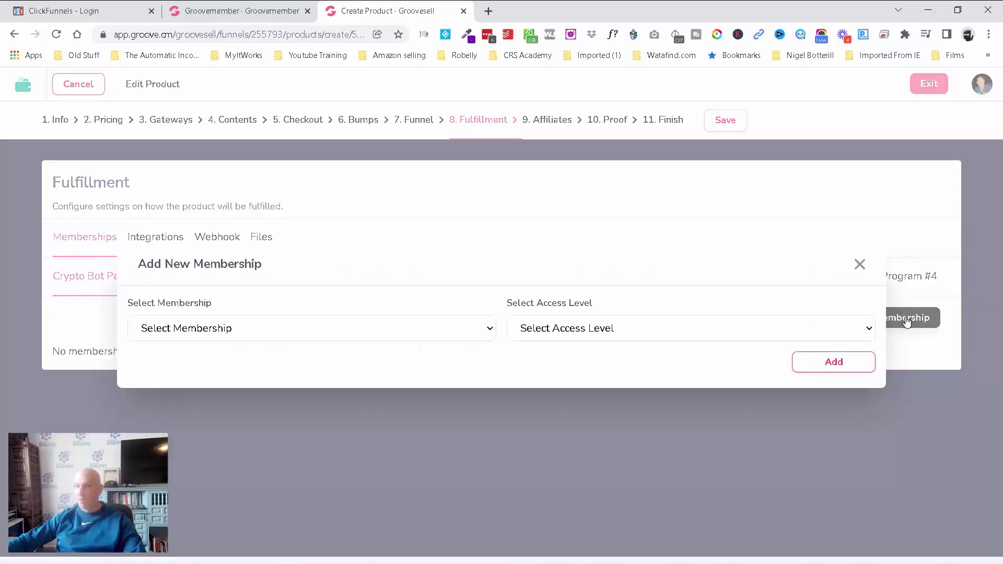
click(398, 327)
click(323, 360)
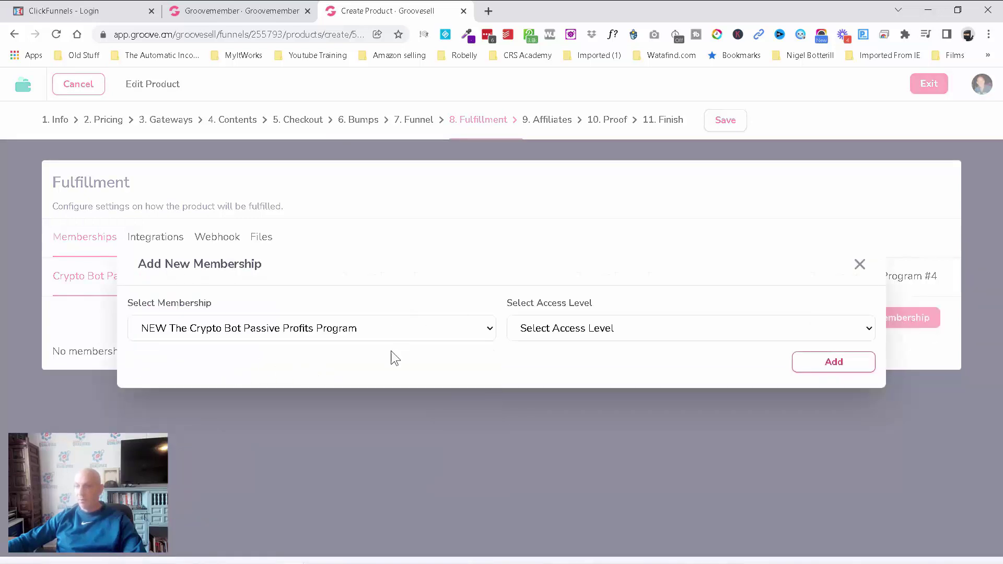
click(580, 341)
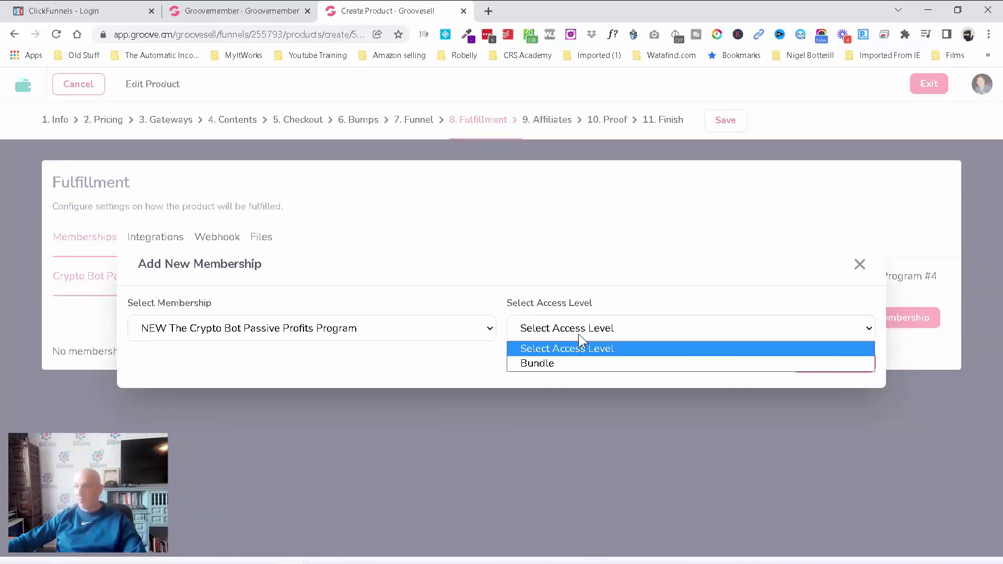
click(581, 364)
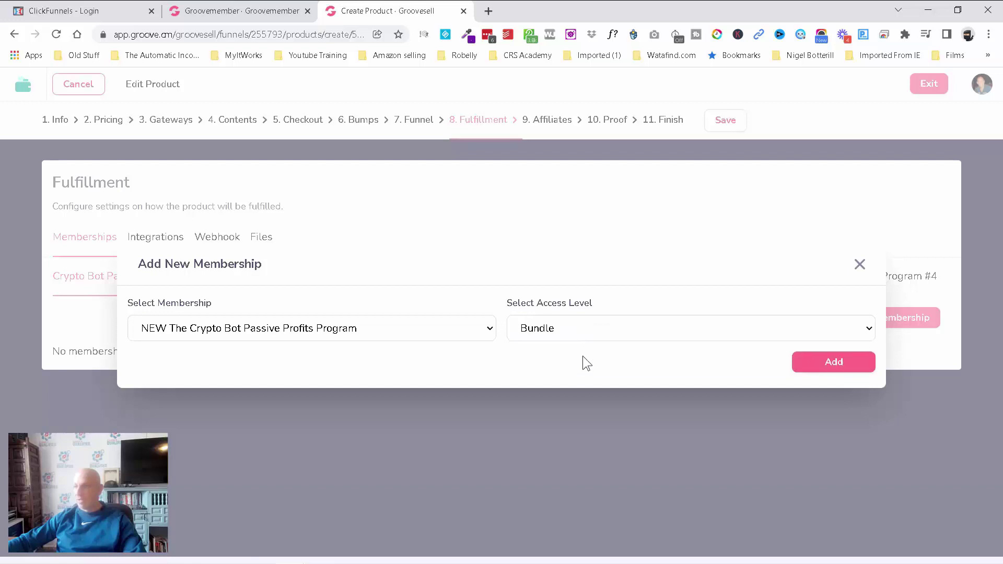
click(831, 366)
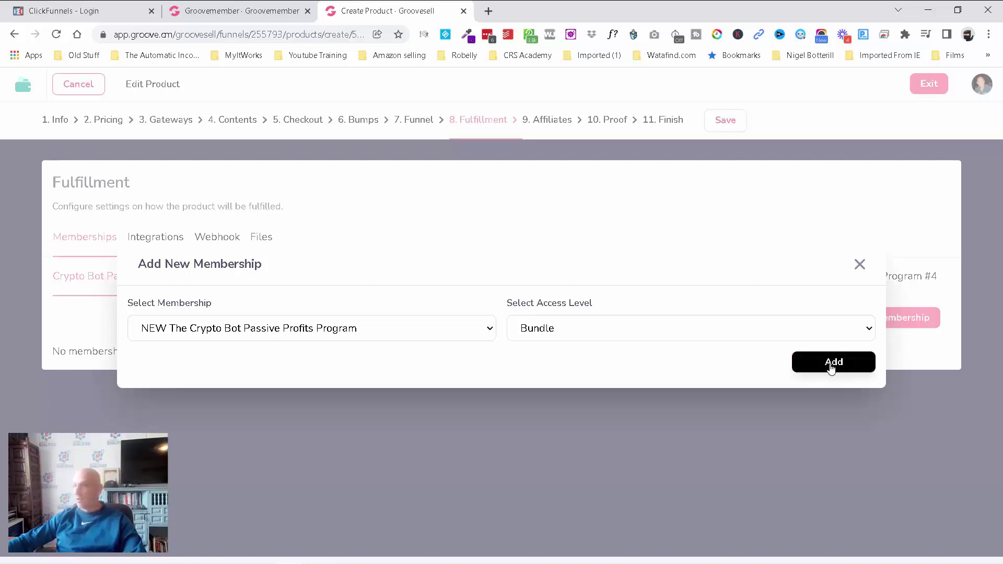
- Replace Option #2's membership with NEW The Crypto Bot Passive Profits Program at the Bundle access level
click(393, 292)
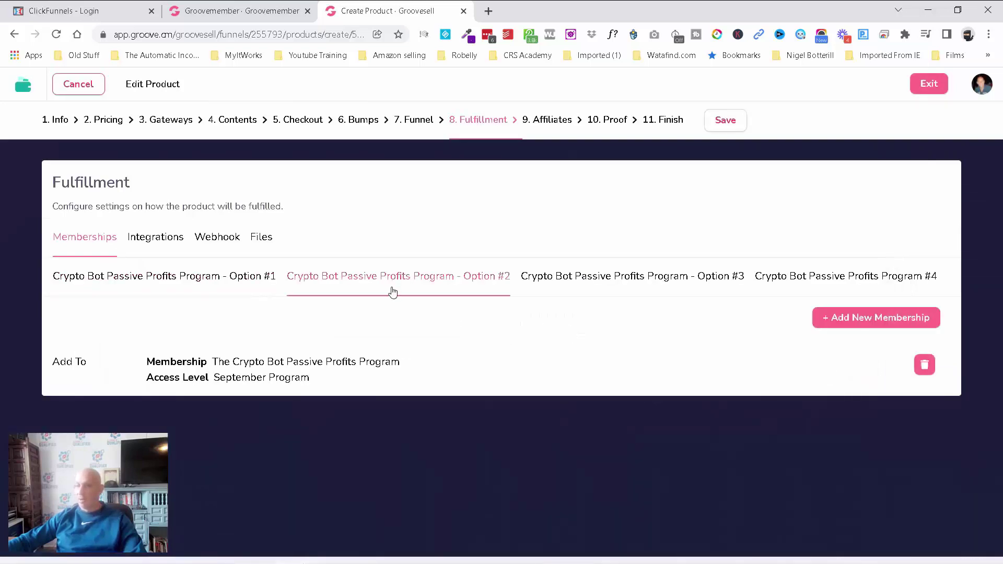
click(924, 366)
click(457, 406)
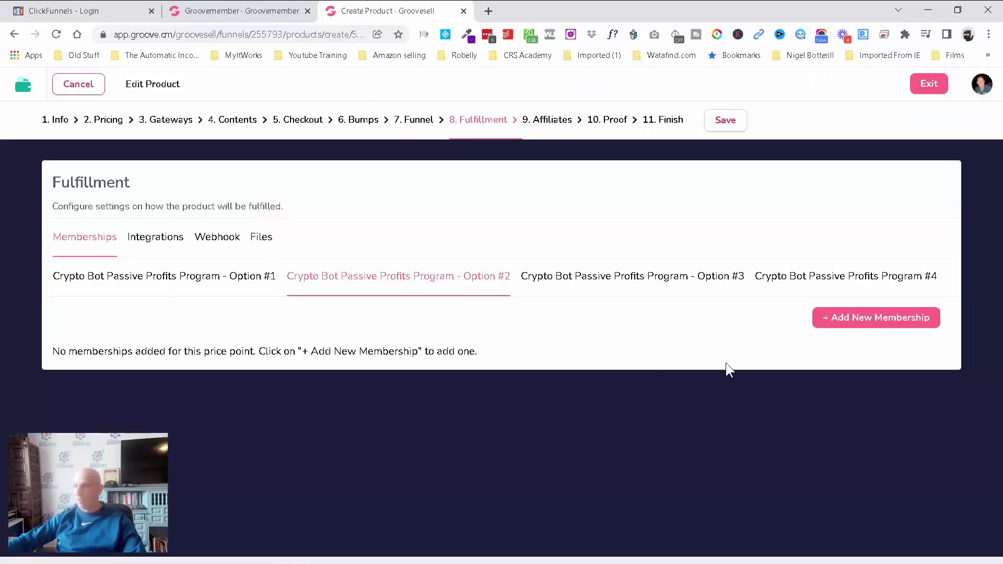
click(853, 320)
click(458, 330)
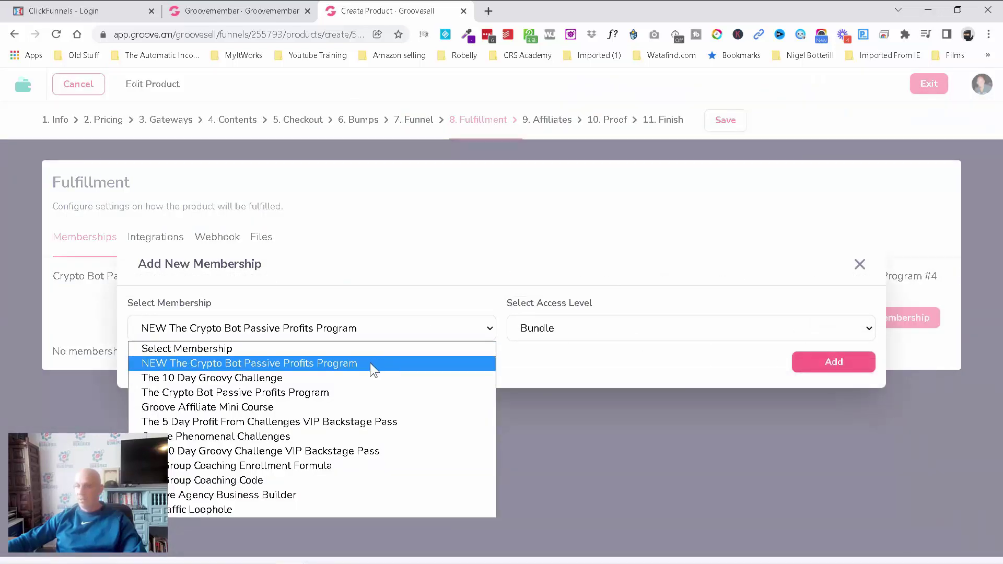
click(370, 364)
click(813, 363)
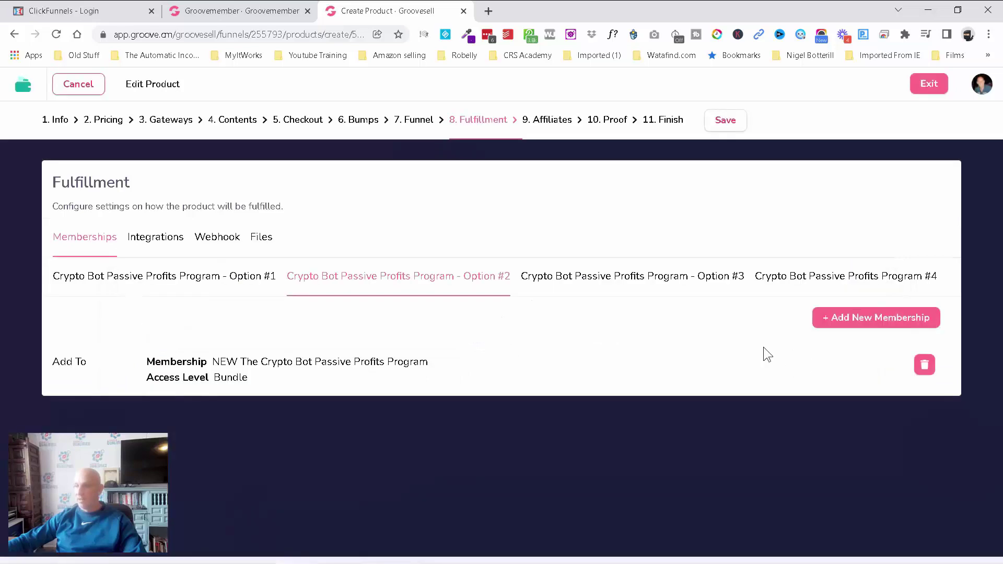
- Delete Option #3's September Program membership and add NEW The Crypto Bot Passive Profits Program with Bundle access
click(616, 282)
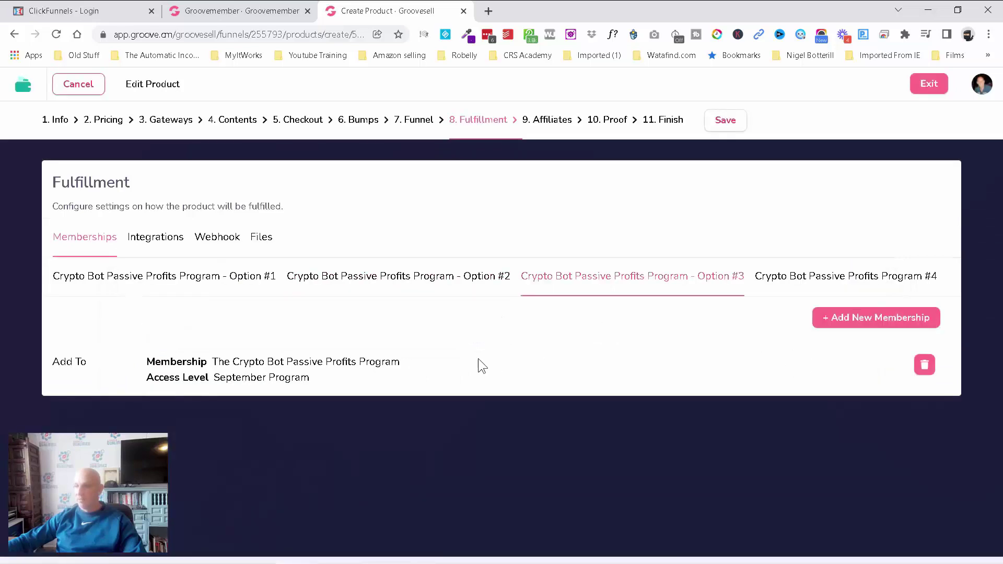
click(924, 366)
click(482, 403)
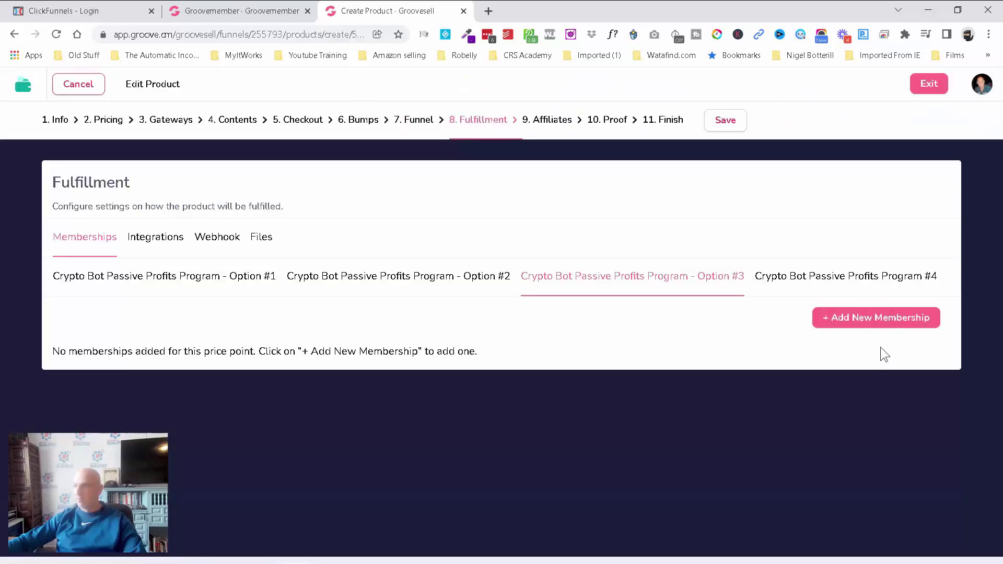
click(929, 319)
click(831, 362)
- Replace price point #4's membership with NEW The Crypto Bot Passive Profits Program, Bundle access, and save the product
click(829, 282)
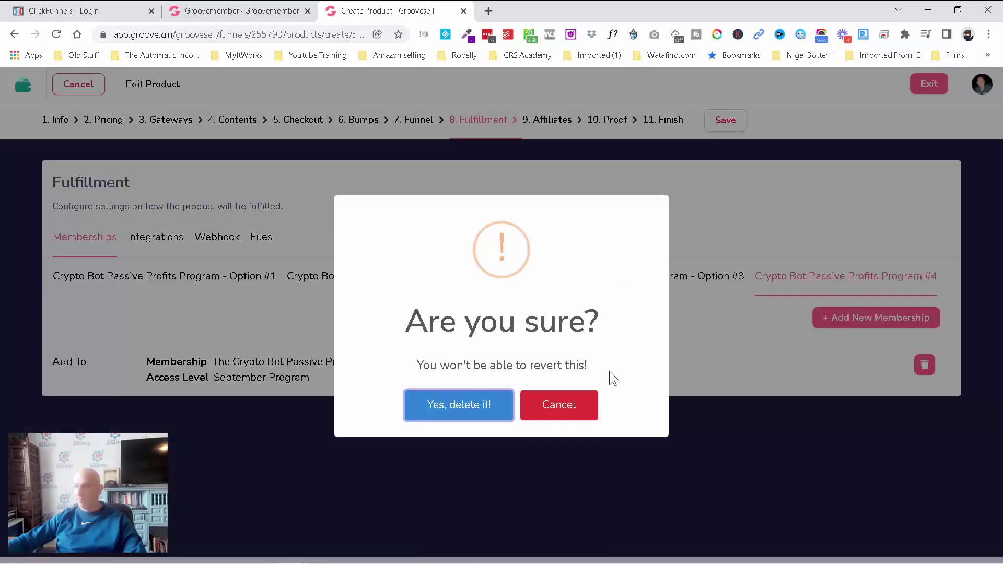
click(458, 405)
click(894, 322)
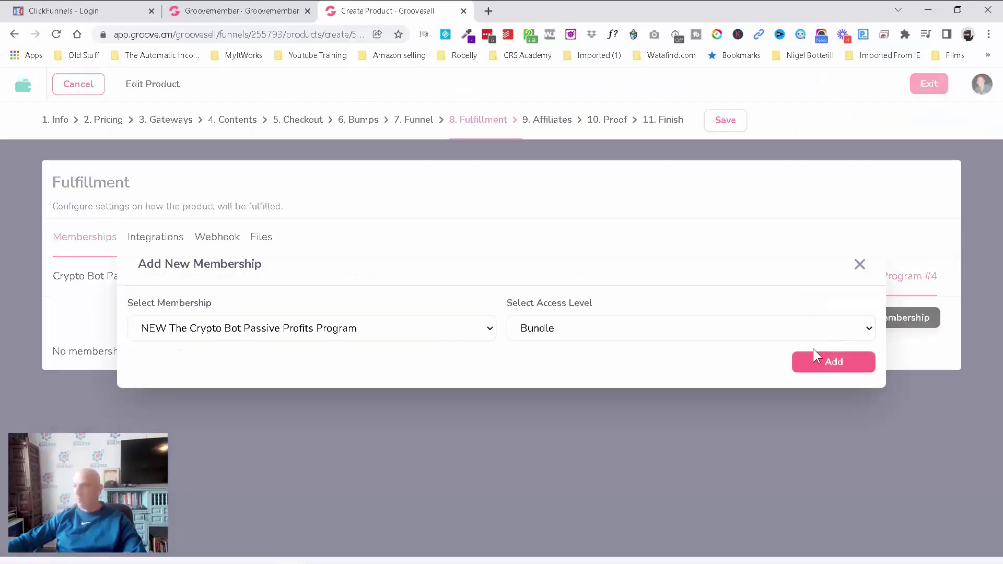
click(831, 361)
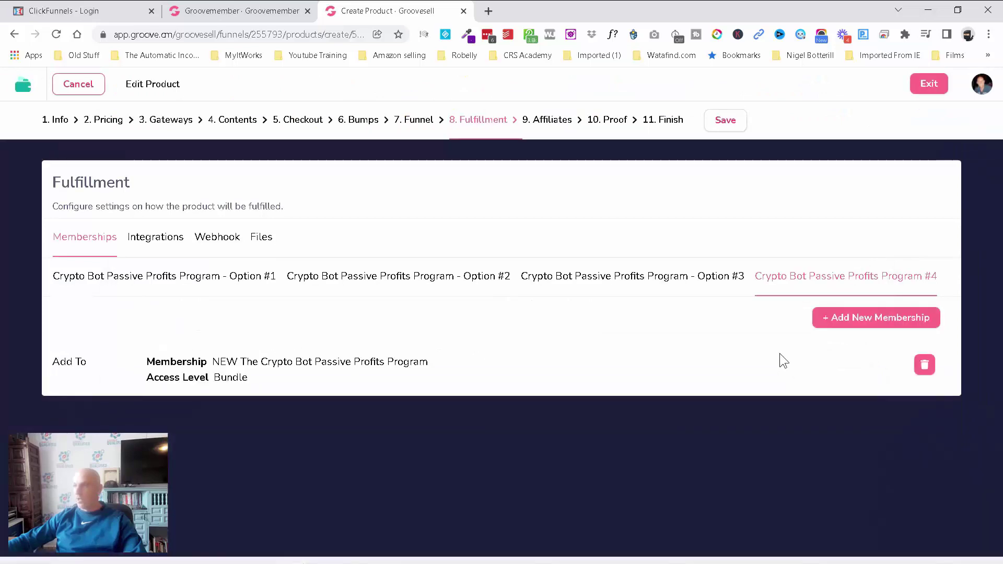
click(728, 126)
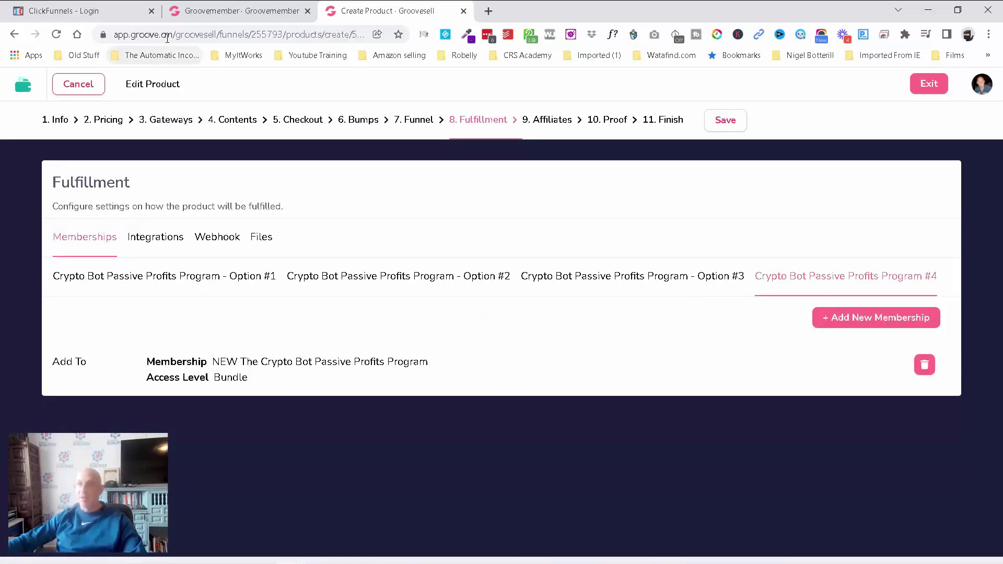
click(229, 12)
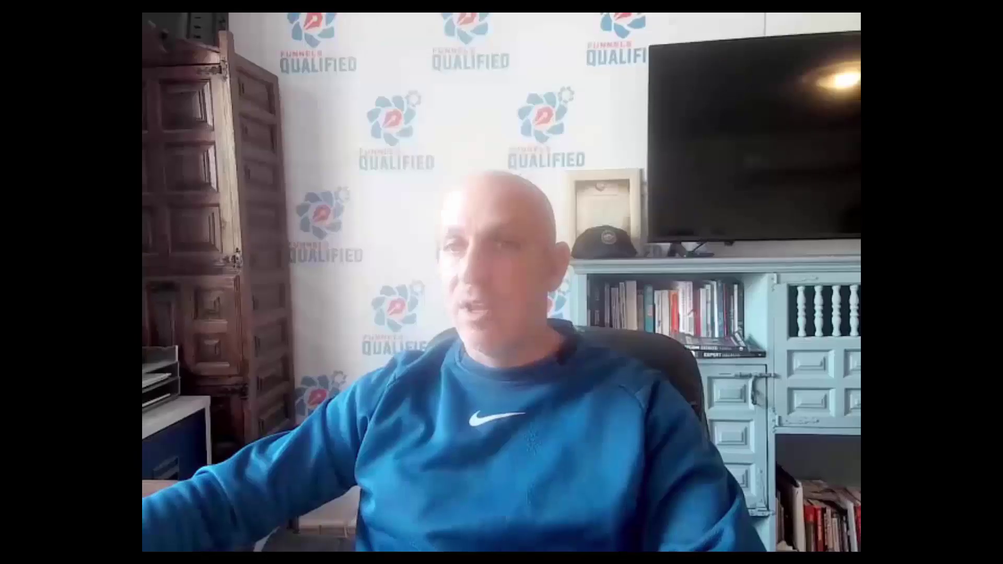